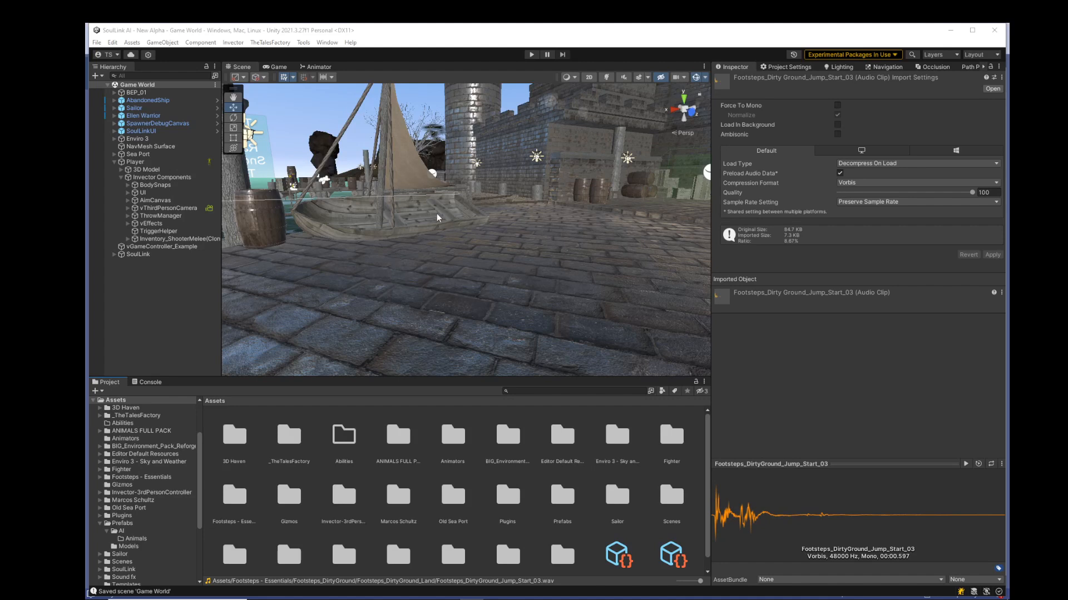
# Select the Player in the Game World scene, frame it and examine the dock and harbour around it.
pyautogui.moveTo(447, 230); pyautogui.dragTo(445, 196, button='right')
pyautogui.moveTo(445, 195); pyautogui.dragTo(596, 266, button='middle')
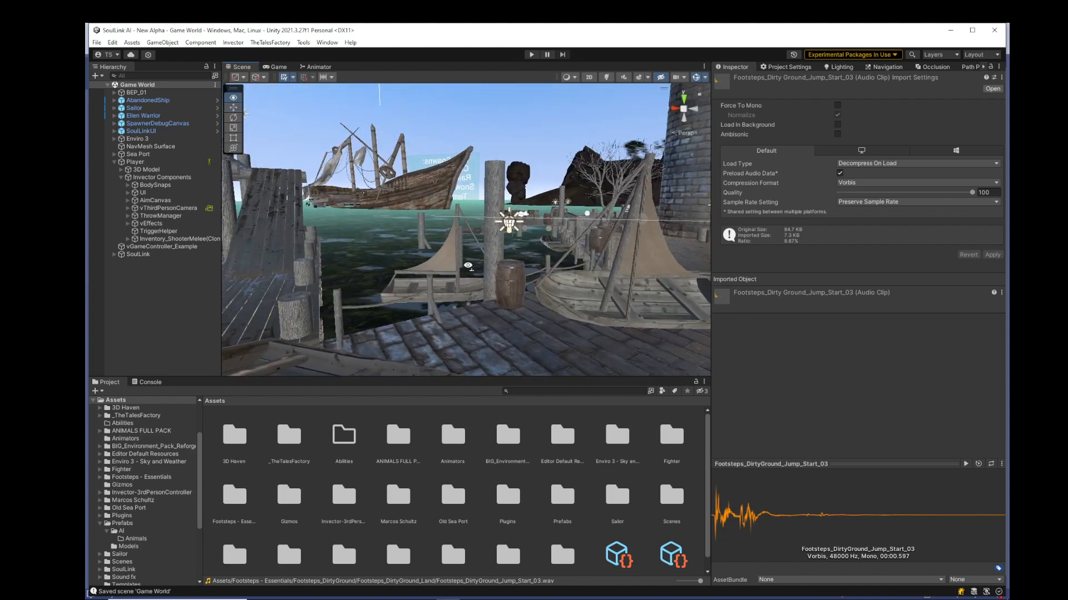
pyautogui.moveTo(456, 271); pyautogui.dragTo(493, 261, button='right')
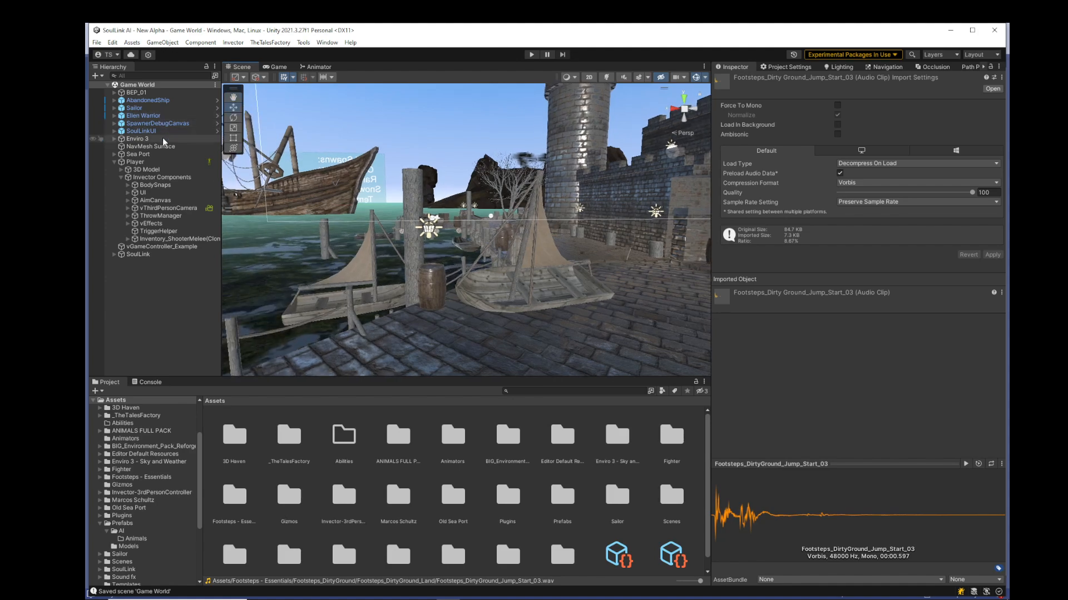
pyautogui.click(135, 162)
pyautogui.press('f')
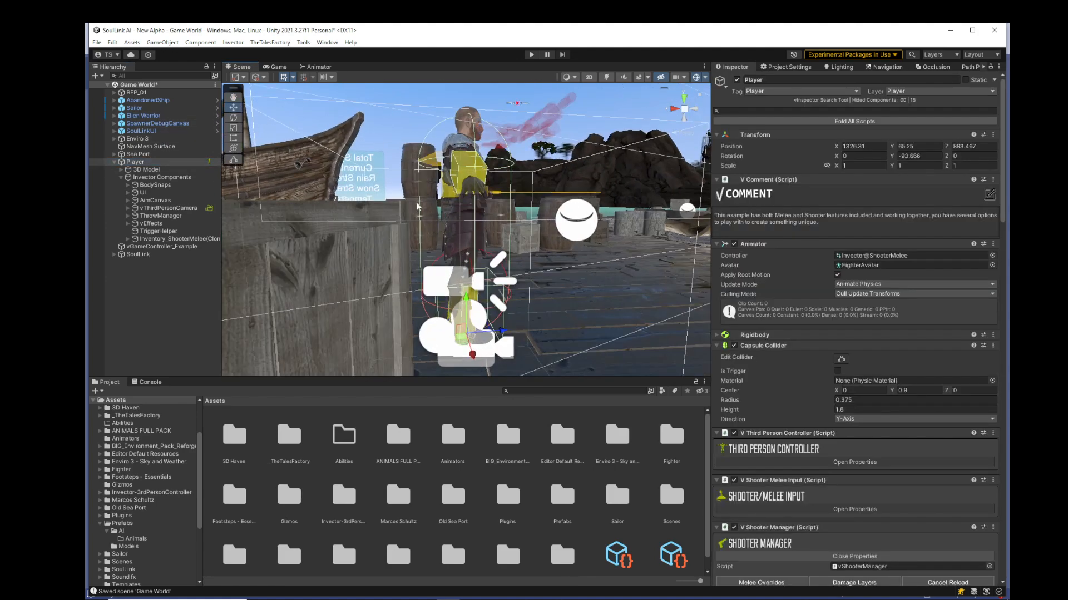
pyautogui.moveTo(442, 195); pyautogui.dragTo(473, 202, button='middle')
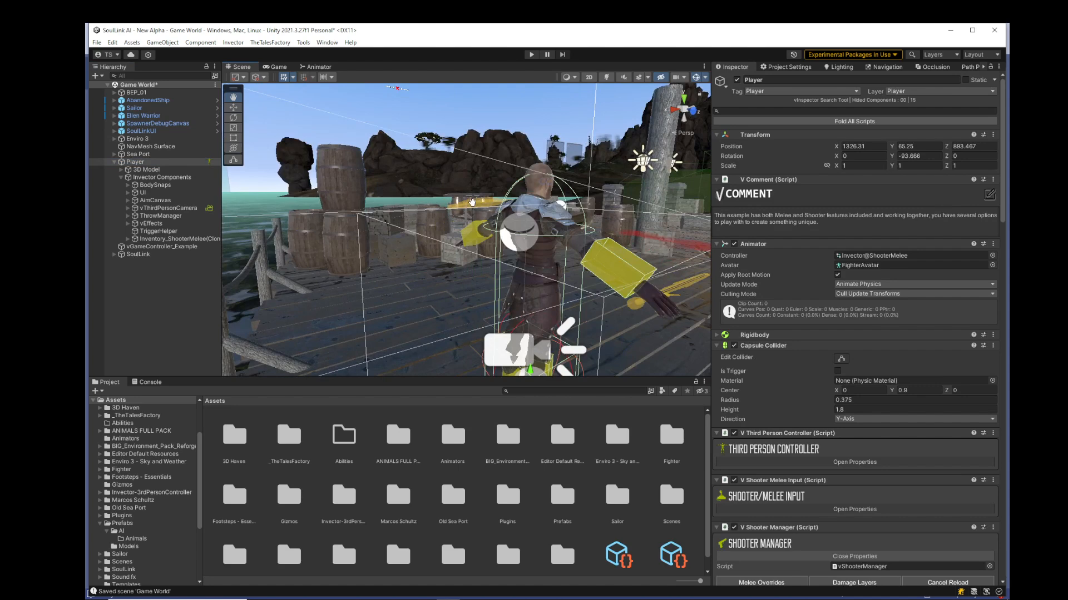
pyautogui.moveTo(472, 203); pyautogui.dragTo(427, 273, button='right')
pyautogui.scroll(-5, 488, 303)
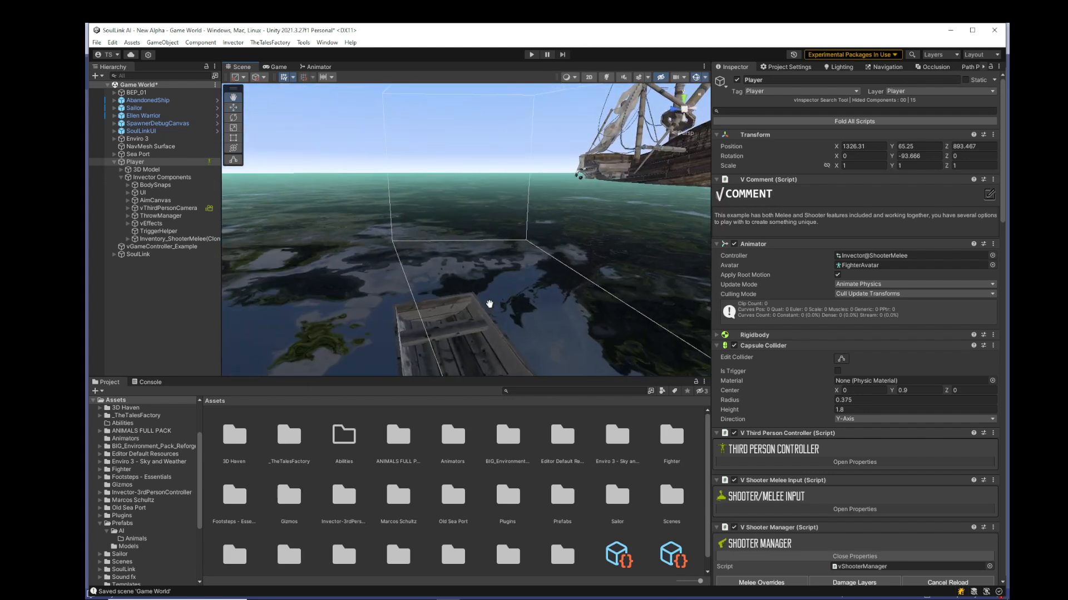
pyautogui.moveTo(528, 209); pyautogui.dragTo(577, 245, button='right')
pyautogui.moveTo(393, 271); pyautogui.dragTo(508, 217, button='right')
pyautogui.press('f')
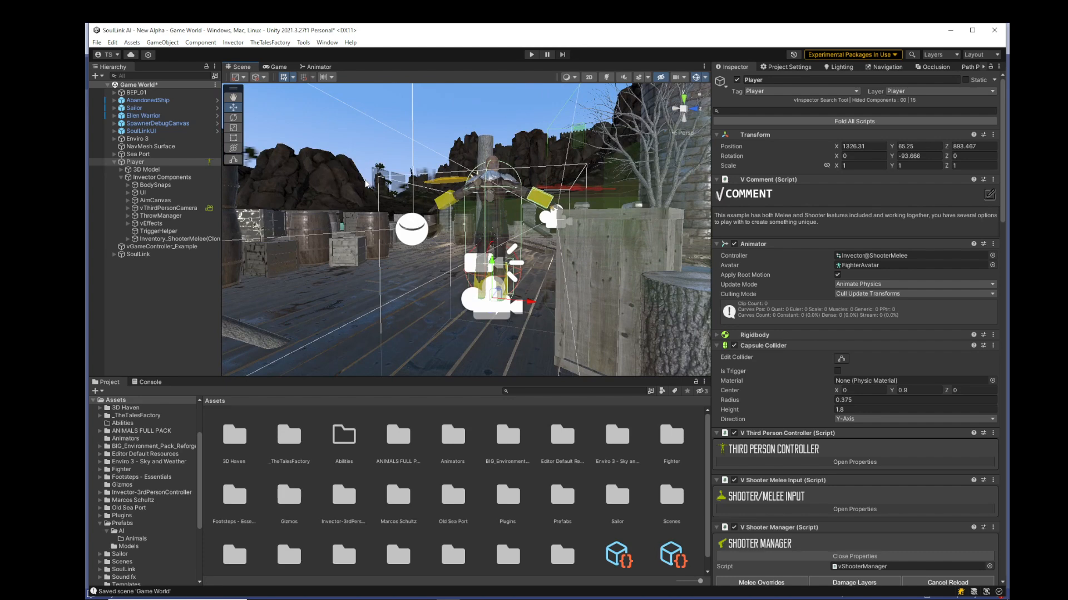
pyautogui.moveTo(492, 211); pyautogui.dragTo(554, 260, button='middle')
pyautogui.moveTo(437, 217); pyautogui.dragTo(471, 214, button='right')
pyautogui.moveTo(468, 209); pyautogui.dragTo(503, 204, button='middle')
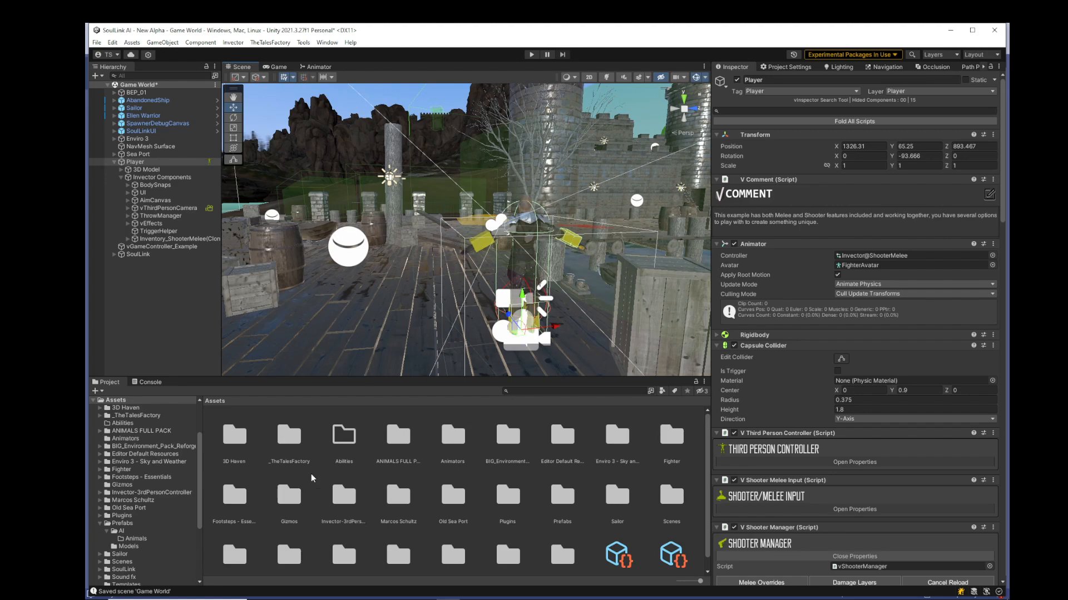
# Switch to the Edge browser and look through the ANIMALS FULL PACK gallery up to the group picture of all the animals.
pyautogui.moveTo(303, 598)
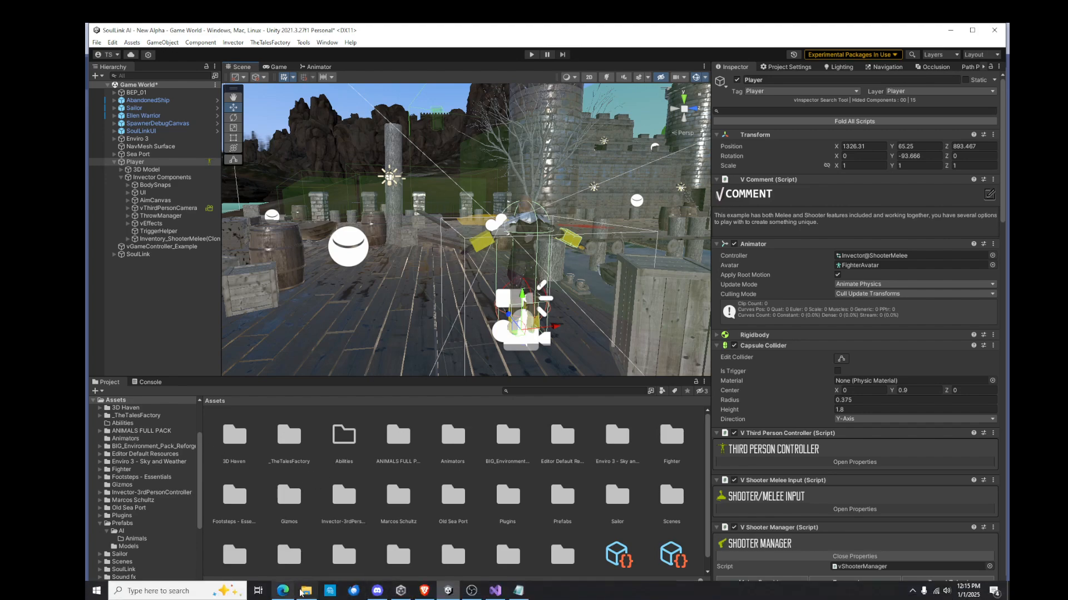
pyautogui.click(283, 591)
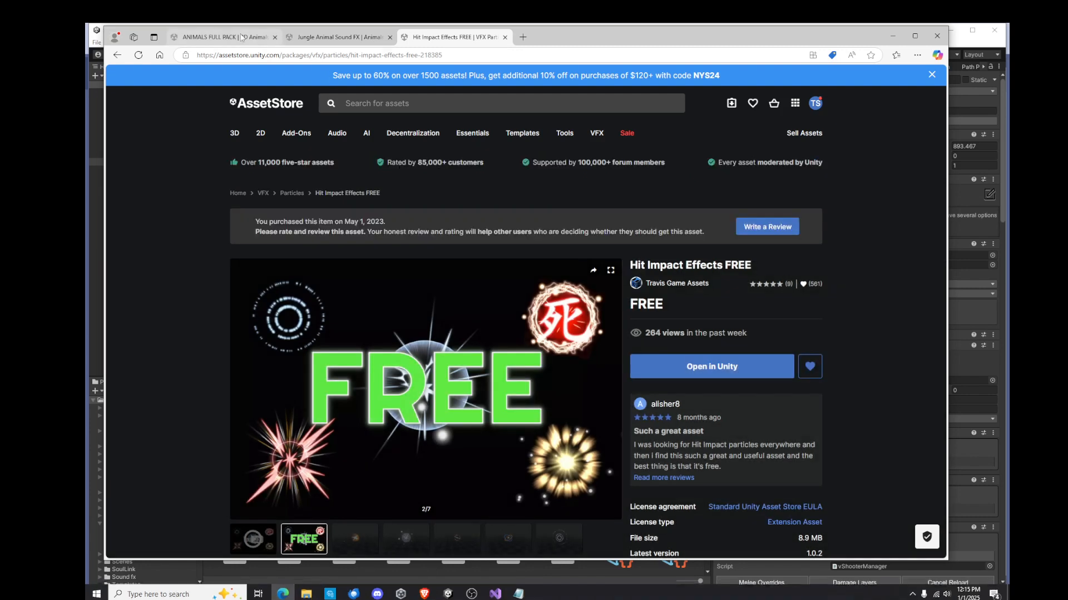
pyautogui.click(240, 38)
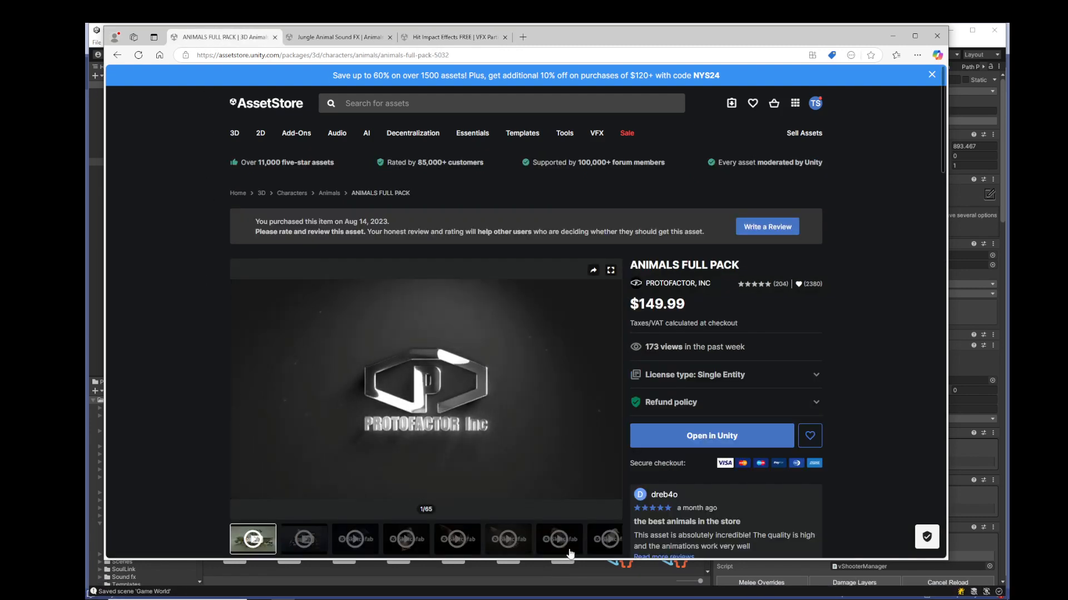
pyautogui.click(614, 389)
pyautogui.click(614, 389)
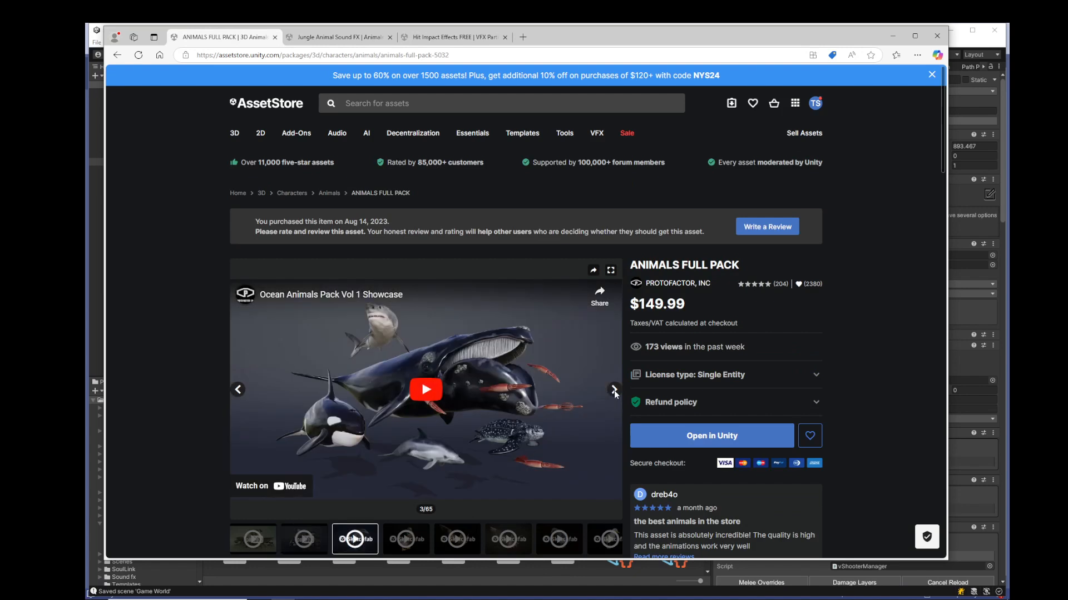
pyautogui.click(613, 389)
pyautogui.click(614, 389)
pyautogui.click(614, 389)
pyautogui.click(614, 389)
pyautogui.click(614, 389)
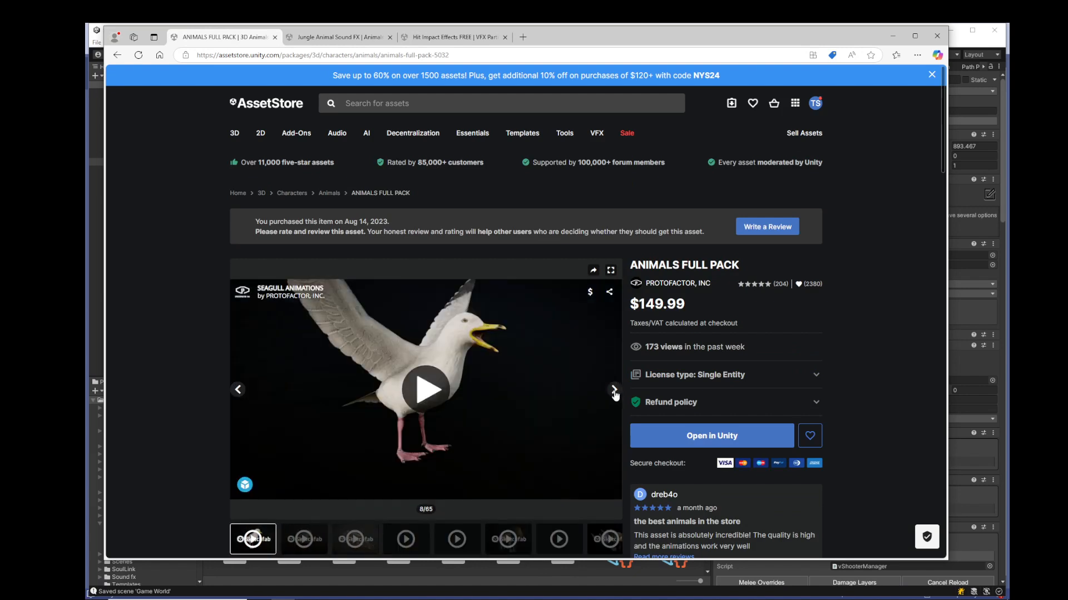
pyautogui.click(614, 389)
pyautogui.click(614, 389)
pyautogui.click(613, 389)
pyautogui.click(614, 389)
pyautogui.click(614, 389)
pyautogui.click(614, 389)
pyautogui.click(613, 389)
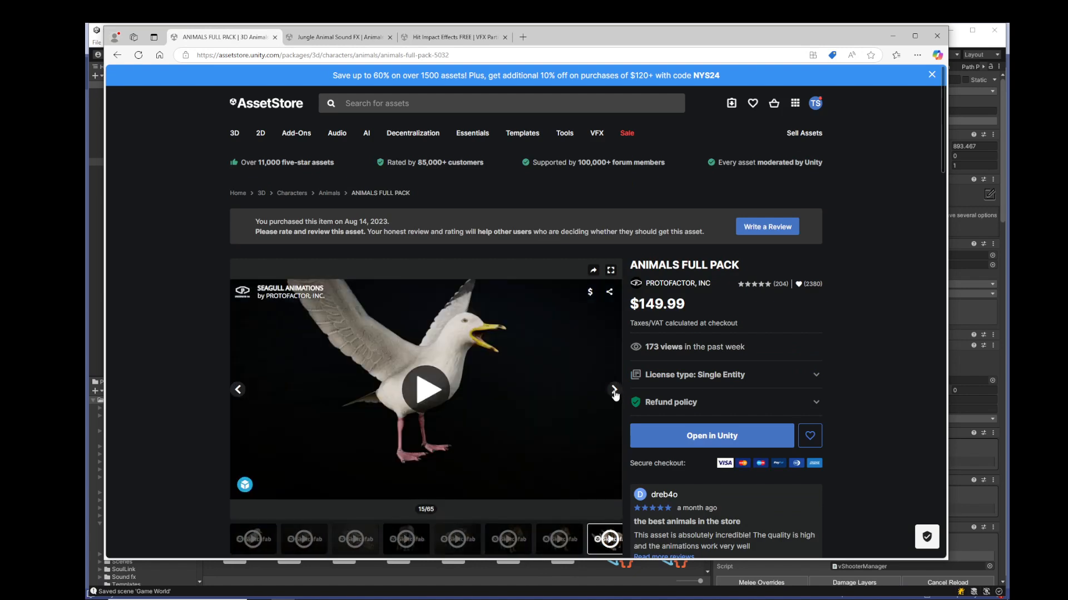
pyautogui.click(614, 389)
pyautogui.click(613, 389)
pyautogui.click(614, 389)
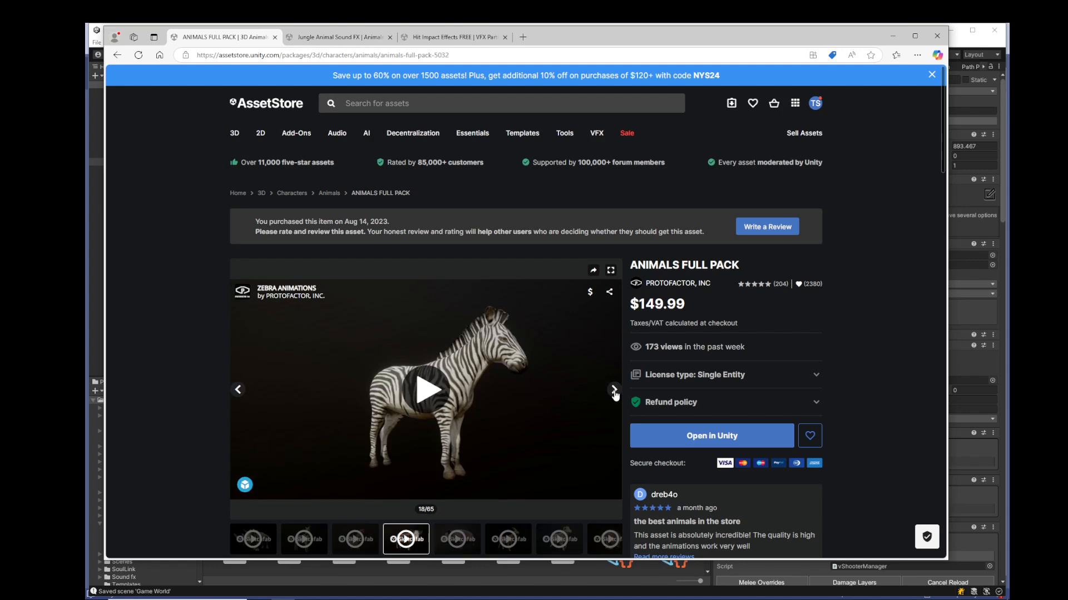
pyautogui.click(614, 389)
pyautogui.click(614, 389)
pyautogui.click(614, 389)
pyautogui.click(614, 389)
pyautogui.click(614, 389)
pyautogui.click(614, 389)
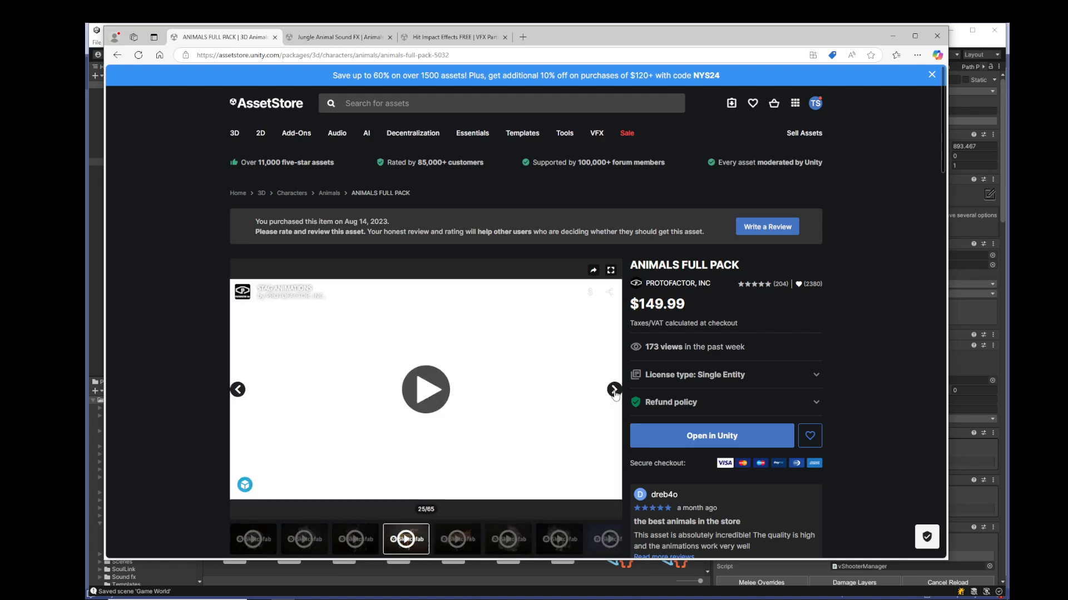
pyautogui.click(614, 389)
pyautogui.click(614, 389)
pyautogui.click(614, 389)
pyautogui.click(614, 389)
pyautogui.click(614, 389)
pyautogui.click(614, 389)
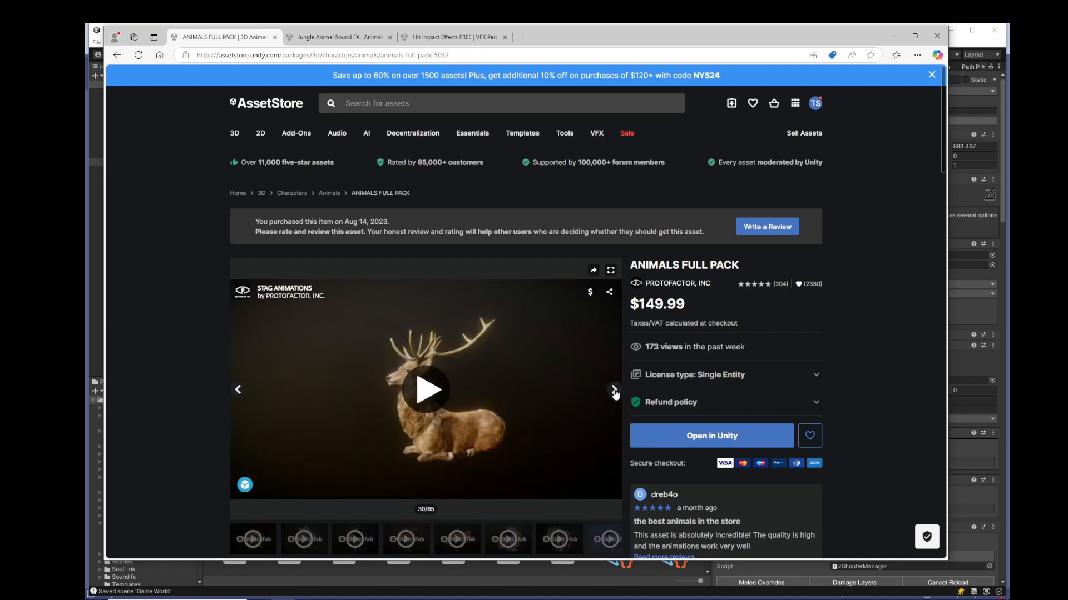
pyautogui.click(614, 389)
pyautogui.click(614, 389)
pyautogui.click(614, 389)
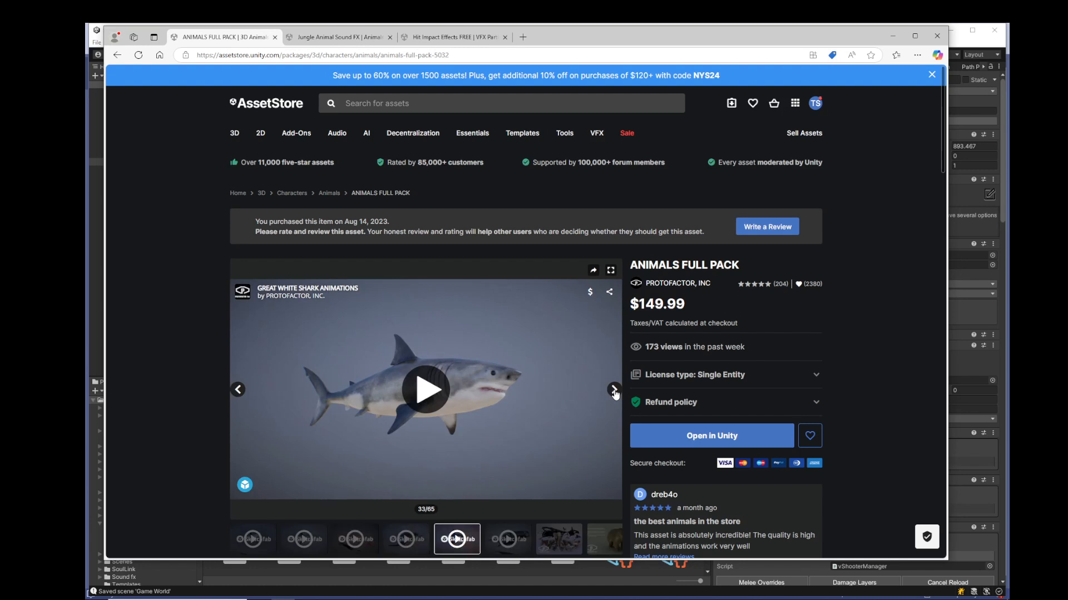
pyautogui.click(614, 392)
pyautogui.click(548, 541)
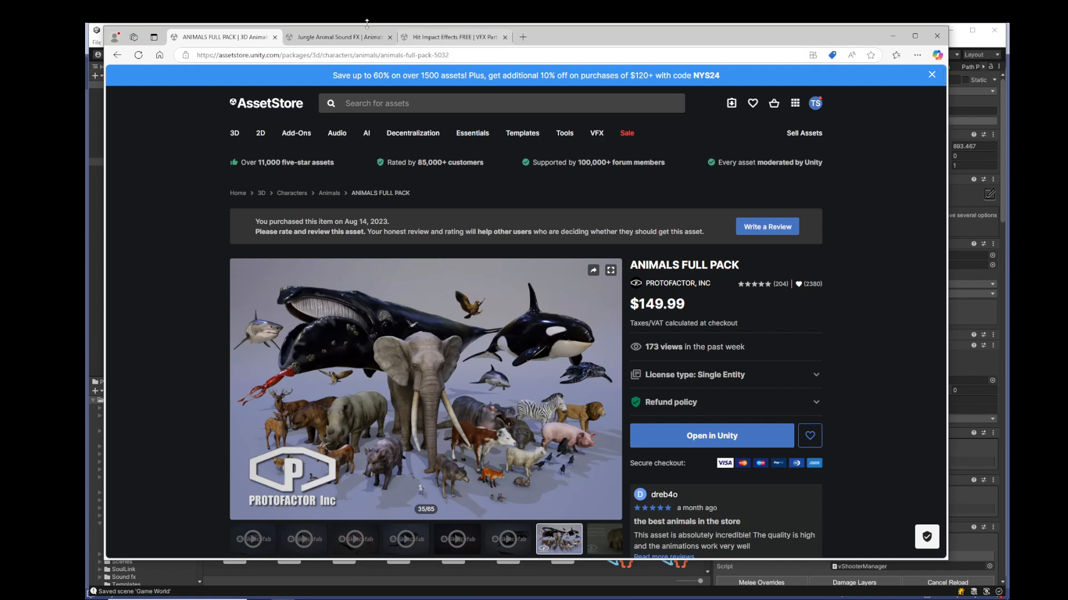
# Review the Asset Store pages of Jungle Animal Sound FX, Hit Impact Effects FREE and Footsteps - Essentials.
pyautogui.click(325, 39)
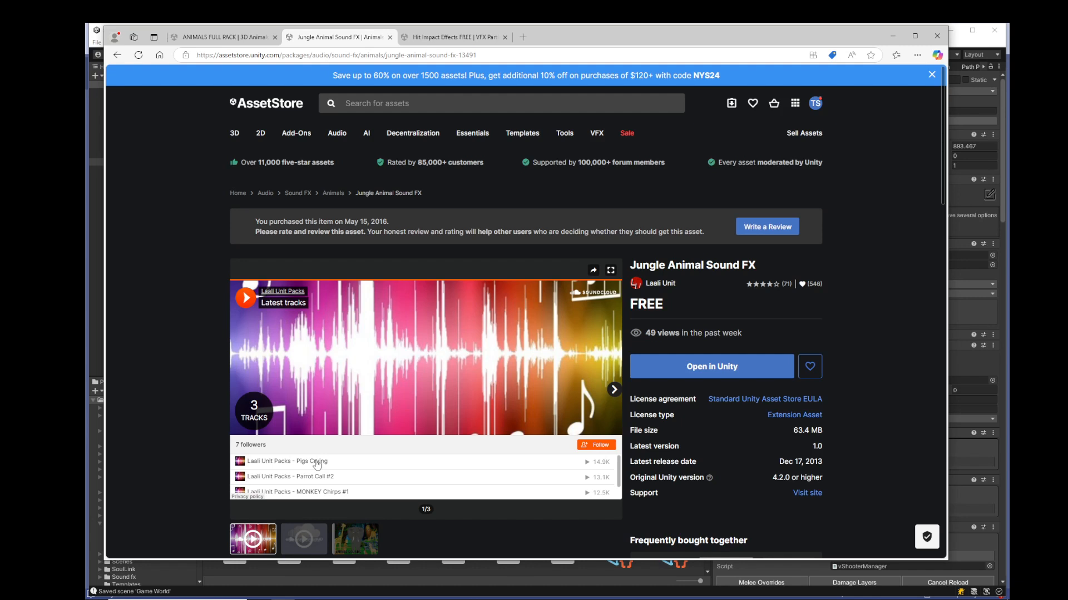
pyautogui.click(420, 43)
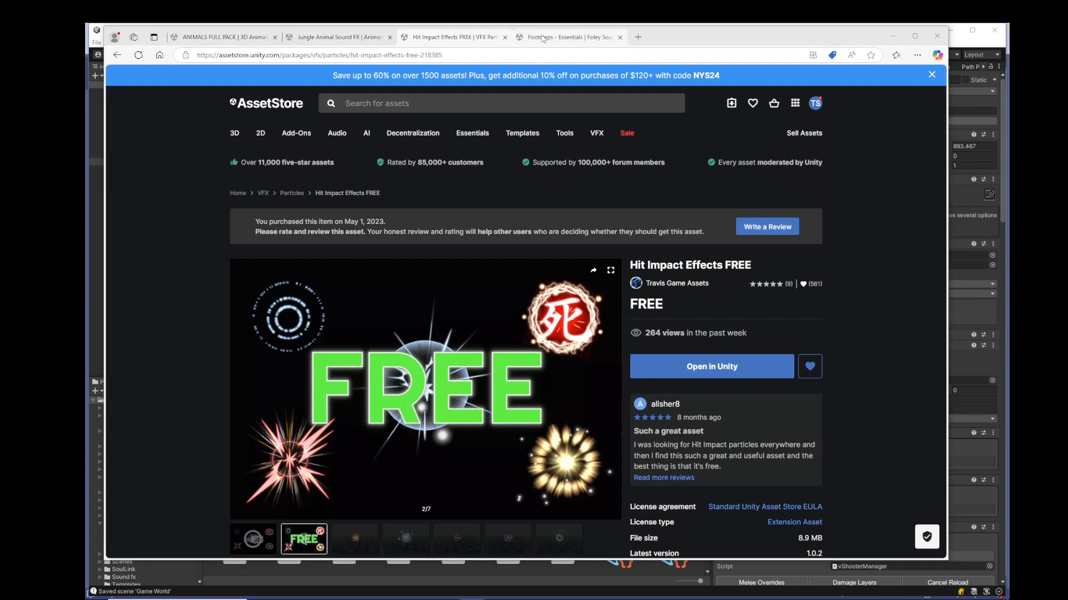
pyautogui.click(542, 38)
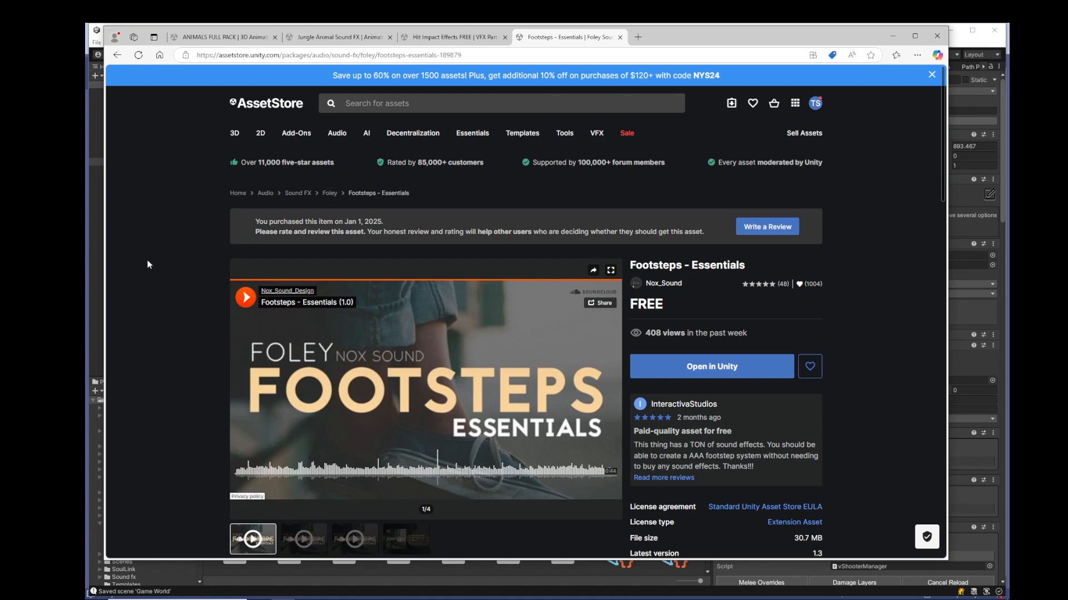
# Return to Unity and open the Boar's FBX Files folder in the Forest Animals Pack of ANIMALS FULL PACK.
pyautogui.click(890, 37)
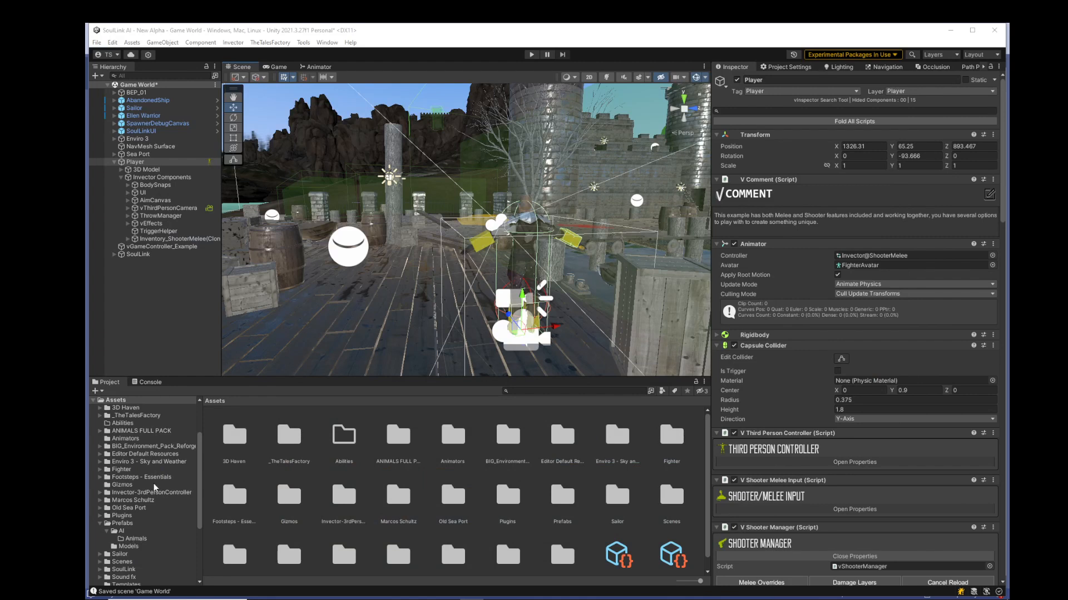
pyautogui.click(99, 432)
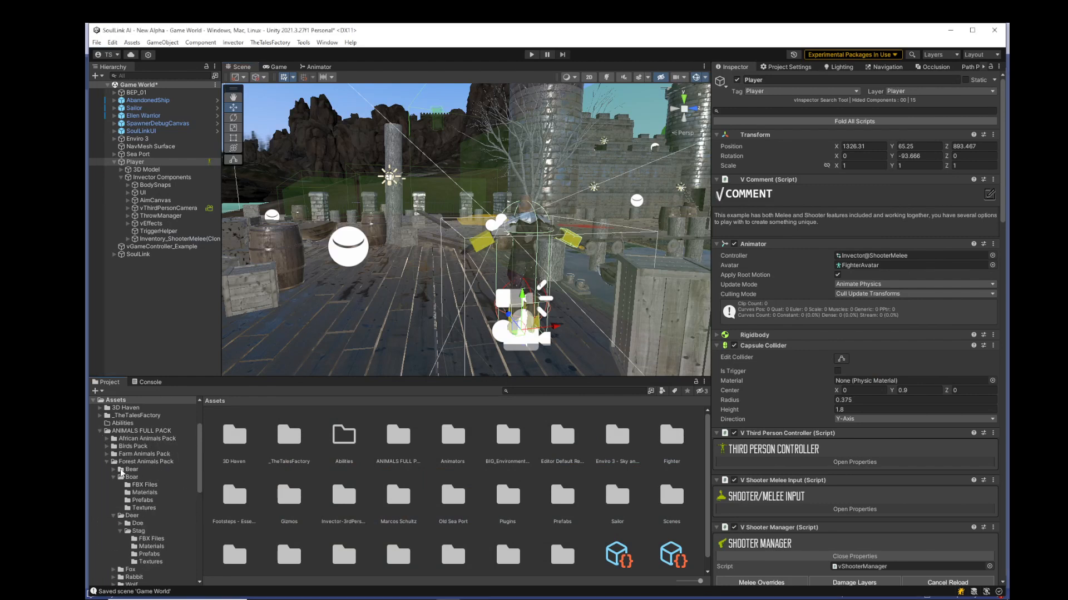
pyautogui.click(142, 485)
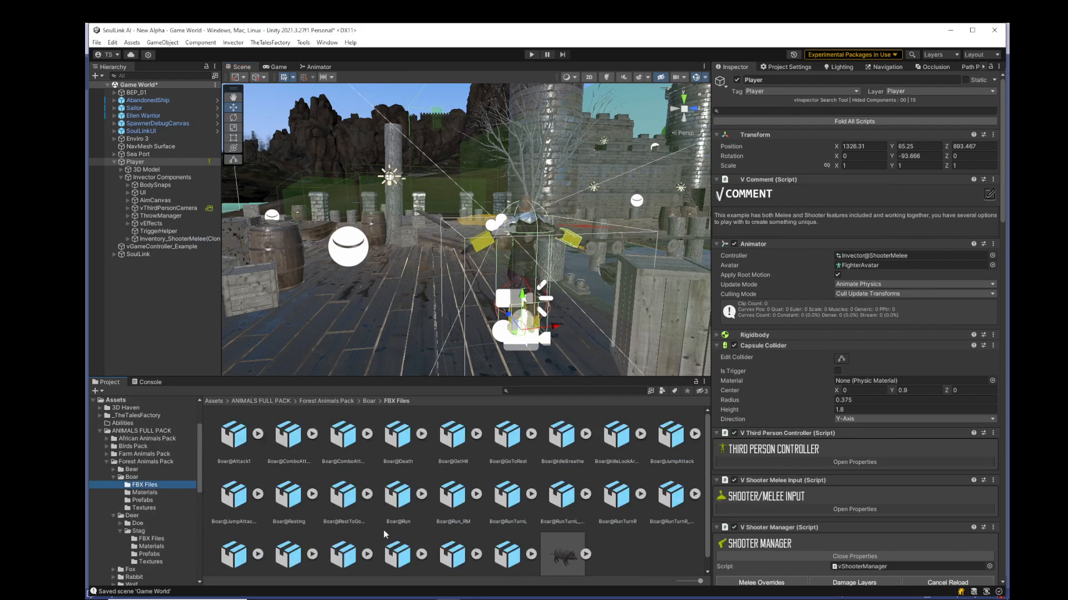
# Enlarge the animation preview and inspect the boar's combo attack, idle breathe, root-motion run and death clips.
pyautogui.click(343, 436)
pyautogui.moveTo(827, 465); pyautogui.dragTo(790, 361)
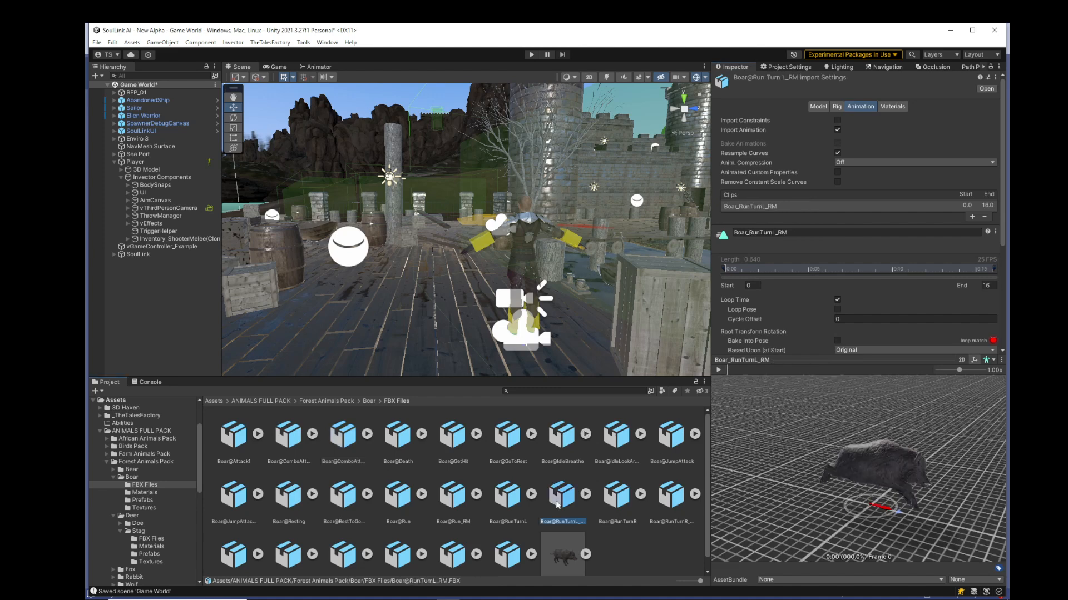
pyautogui.click(558, 443)
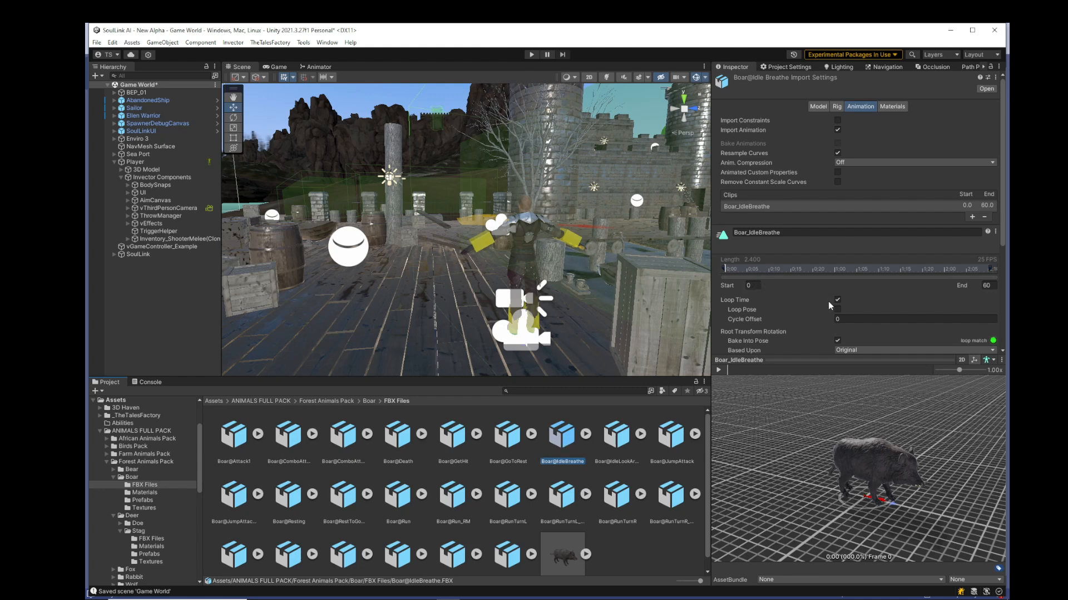
pyautogui.click(453, 512)
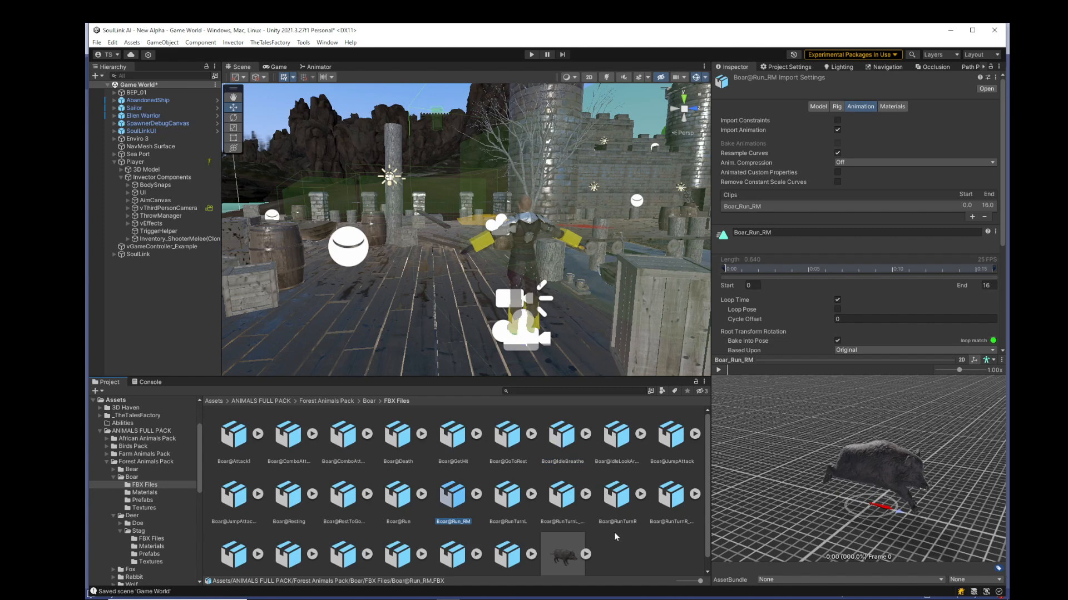
pyautogui.scroll(-1, 613, 536)
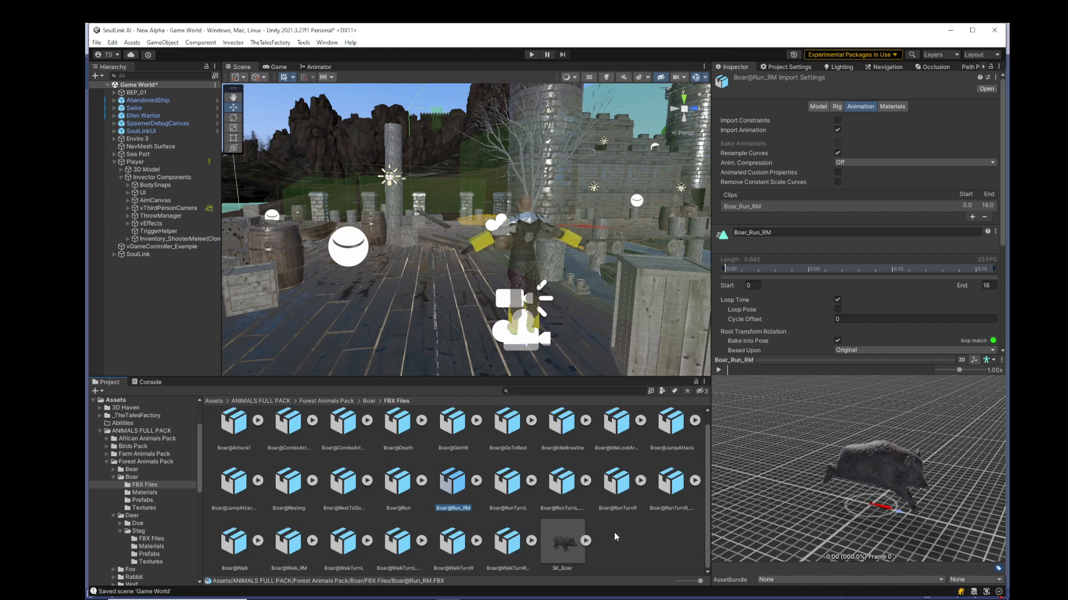
pyautogui.scroll(1, 614, 533)
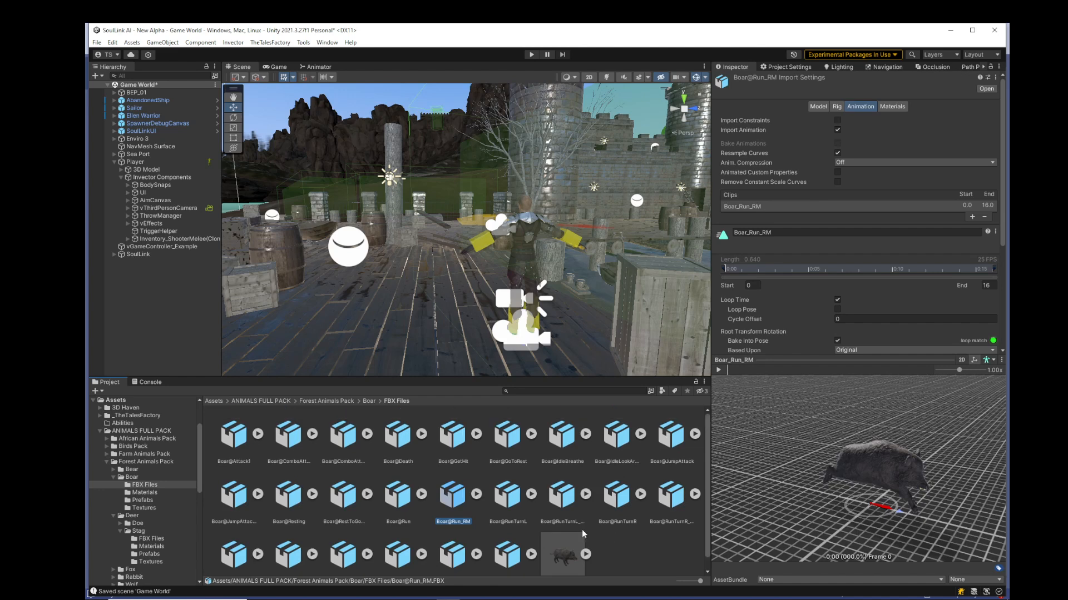
pyautogui.click(403, 440)
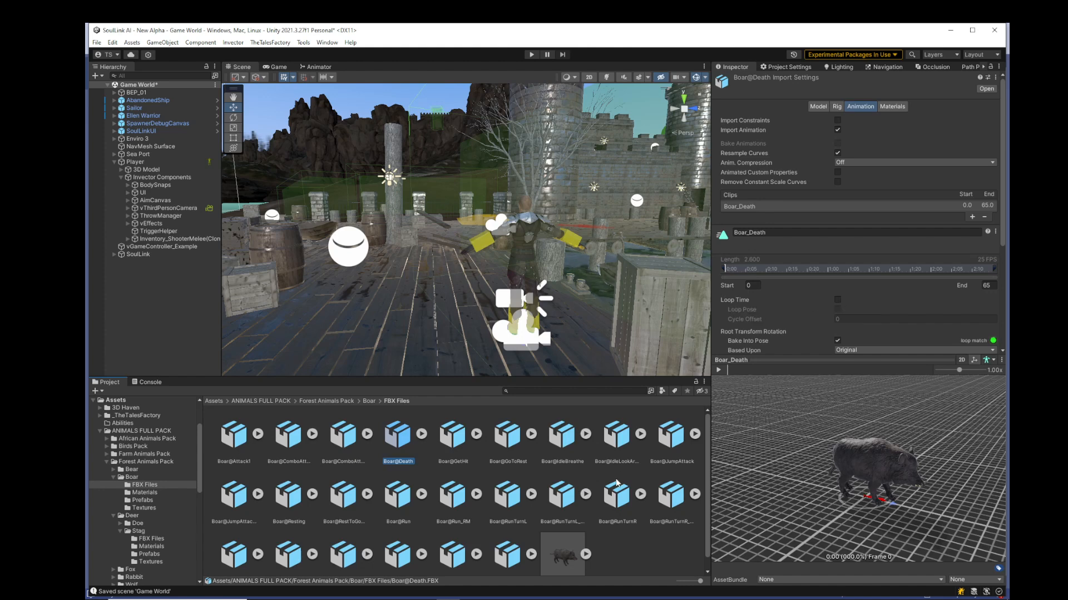
# Check the clip name of the boar's Attack1 animation, and those of its combo attack, death, get-hit and go-to-rest animations.
pyautogui.click(238, 444)
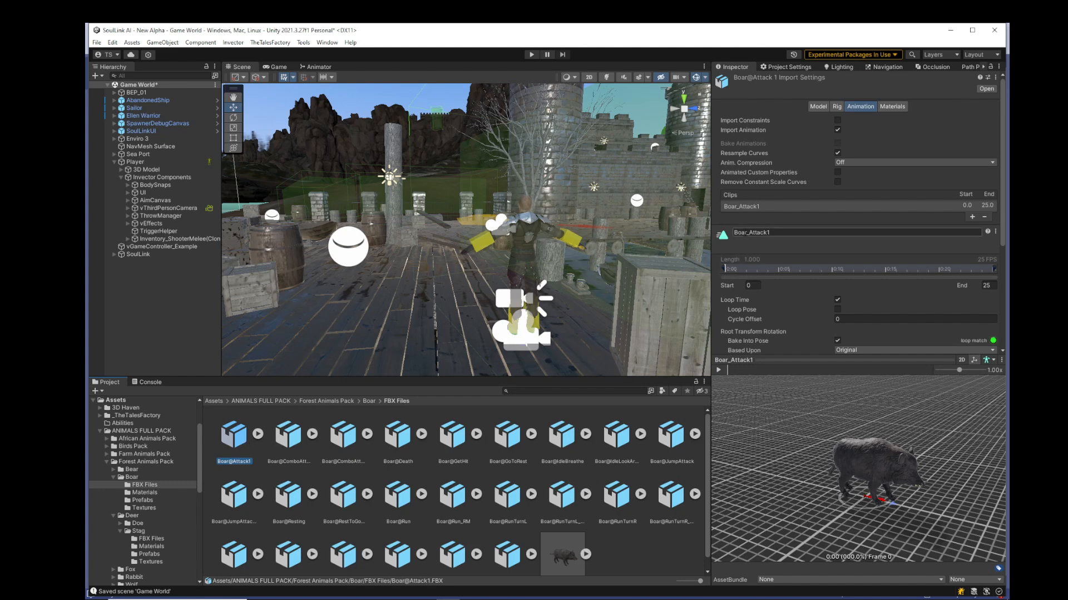
pyautogui.click(777, 233)
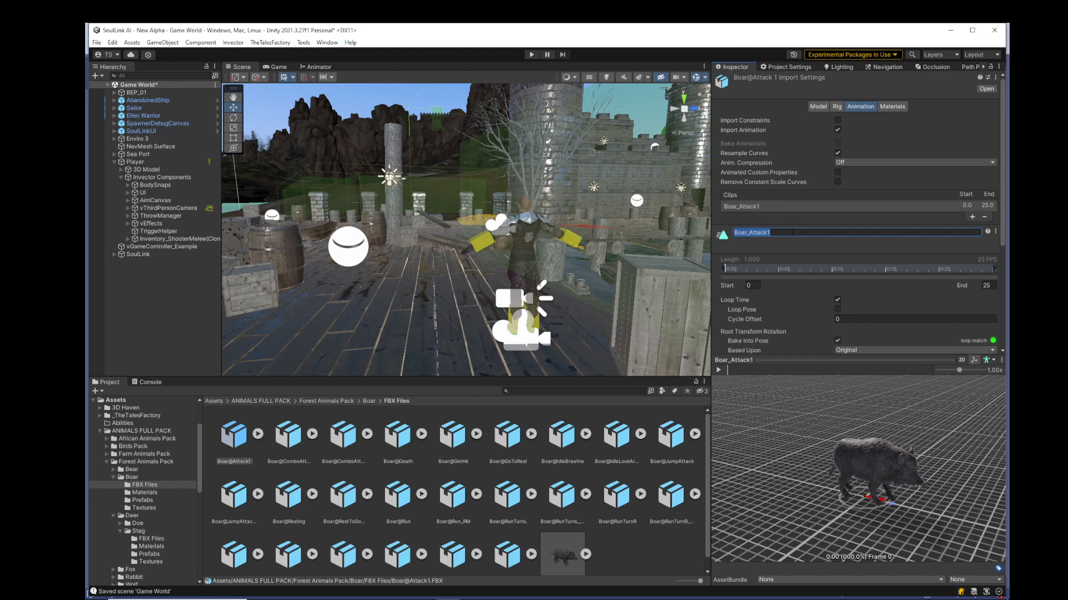
pyautogui.click(287, 436)
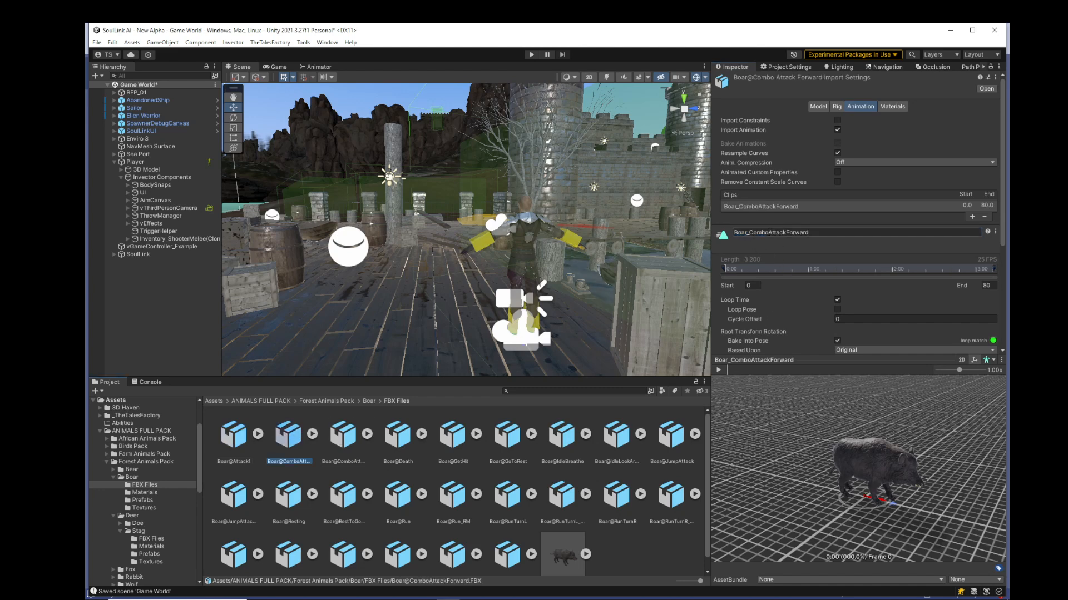
pyautogui.click(339, 448)
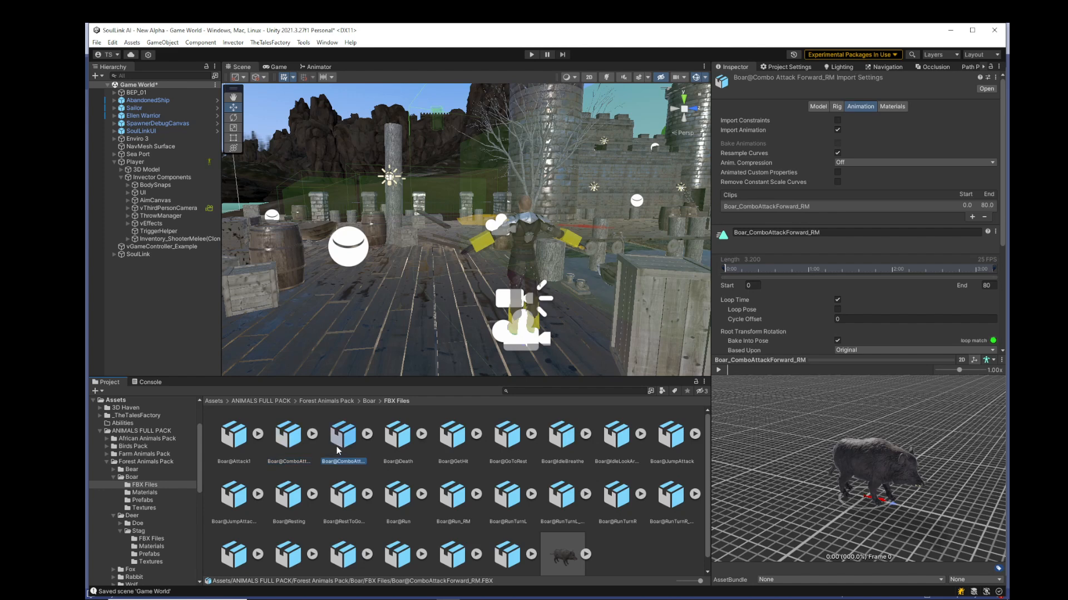
pyautogui.click(398, 438)
pyautogui.click(452, 439)
pyautogui.click(517, 442)
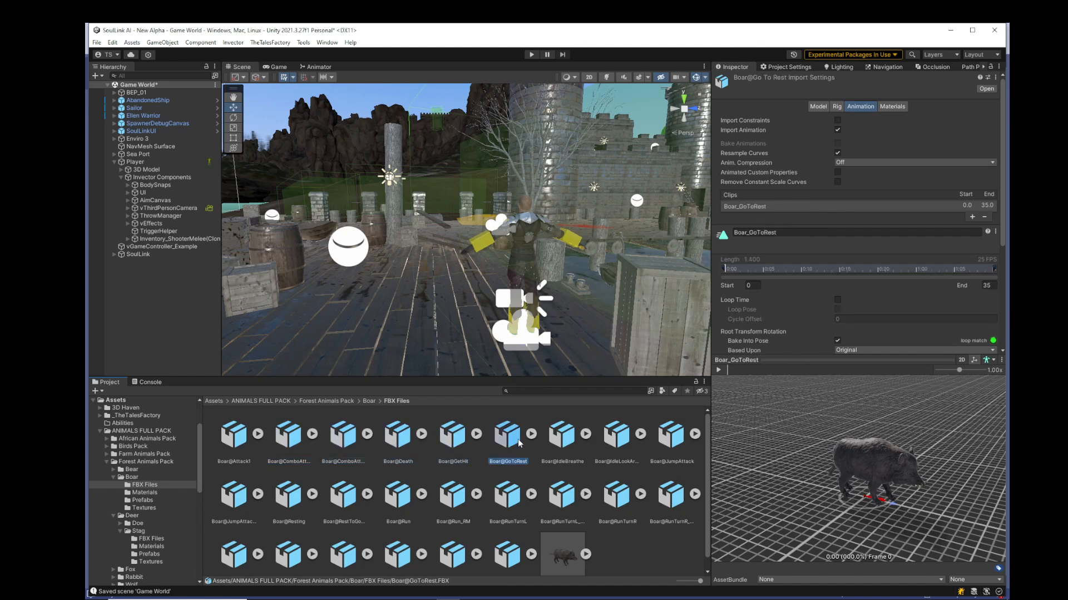
# Return to the root Assets folder and collapse the Forest Animals Pack and ANIMALS FULL PACK folders.
pyautogui.moveTo(515, 596)
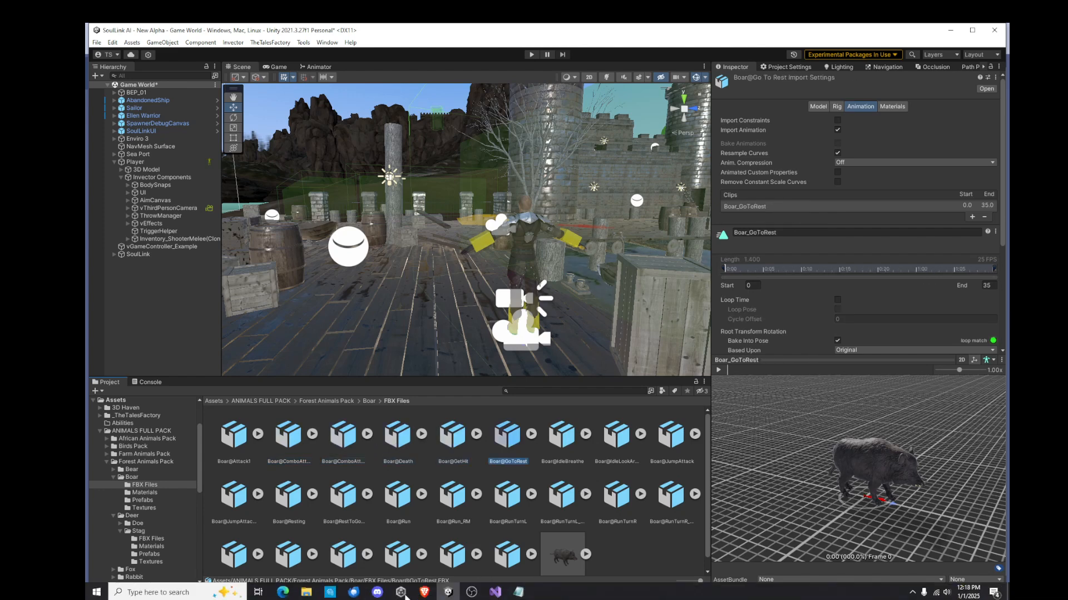
pyautogui.hotkey('ctrl', 's')
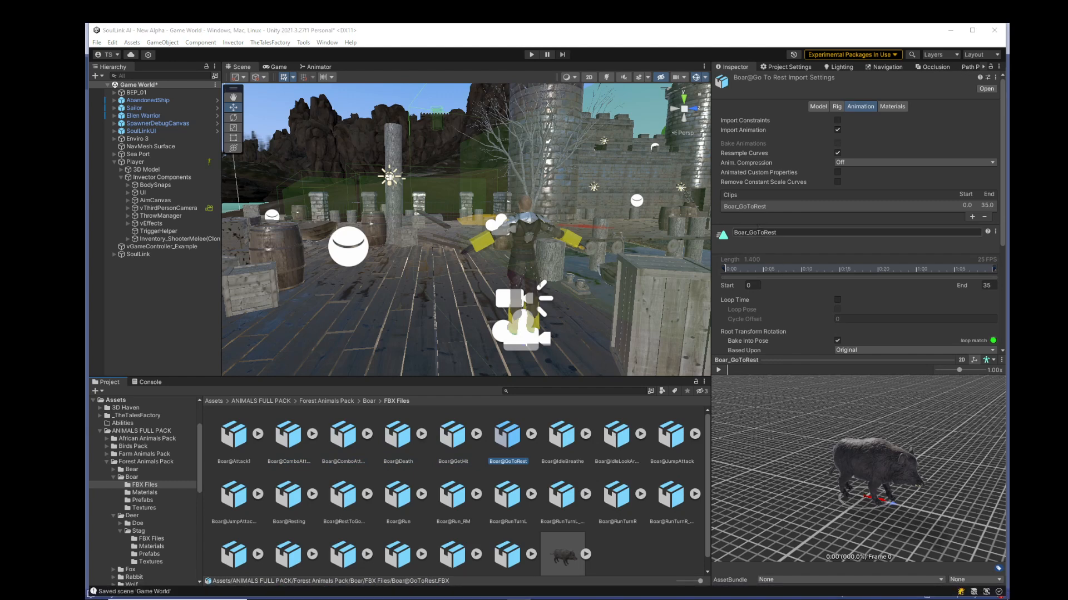
pyautogui.click(216, 401)
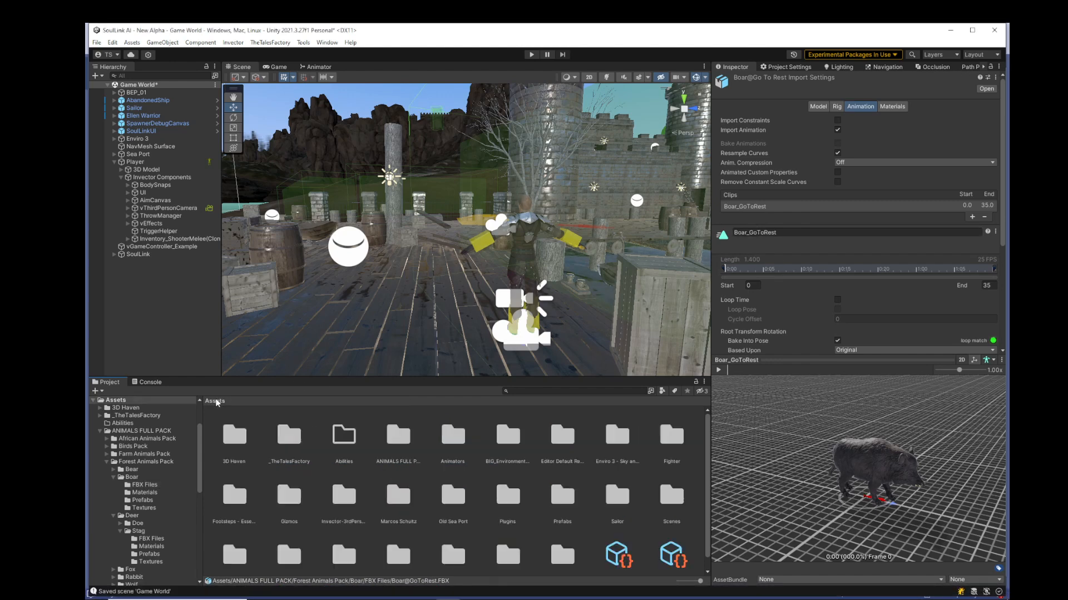
pyautogui.click(107, 462)
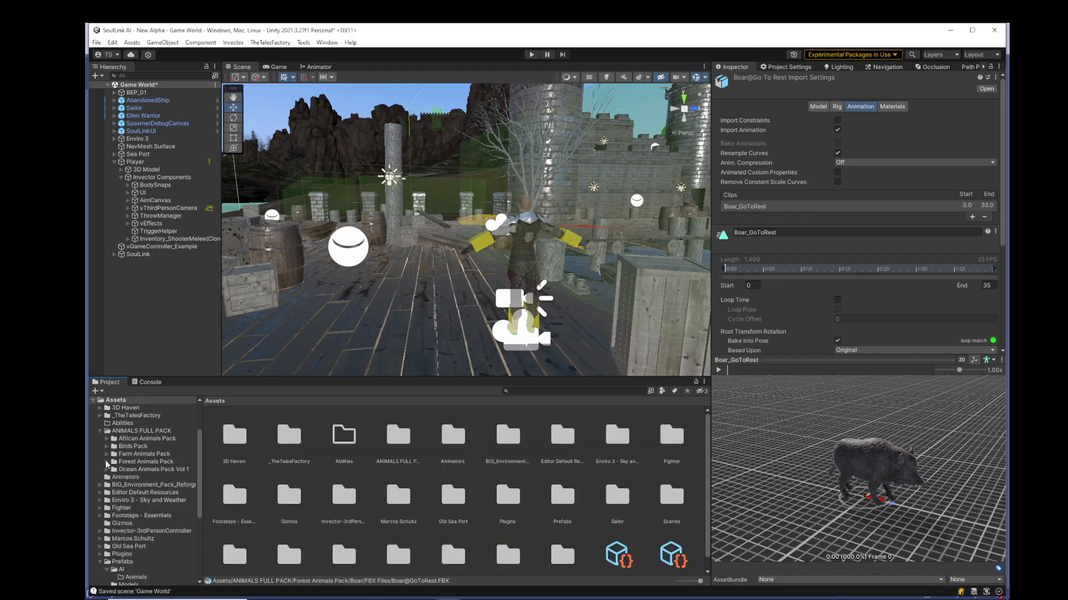
pyautogui.click(101, 431)
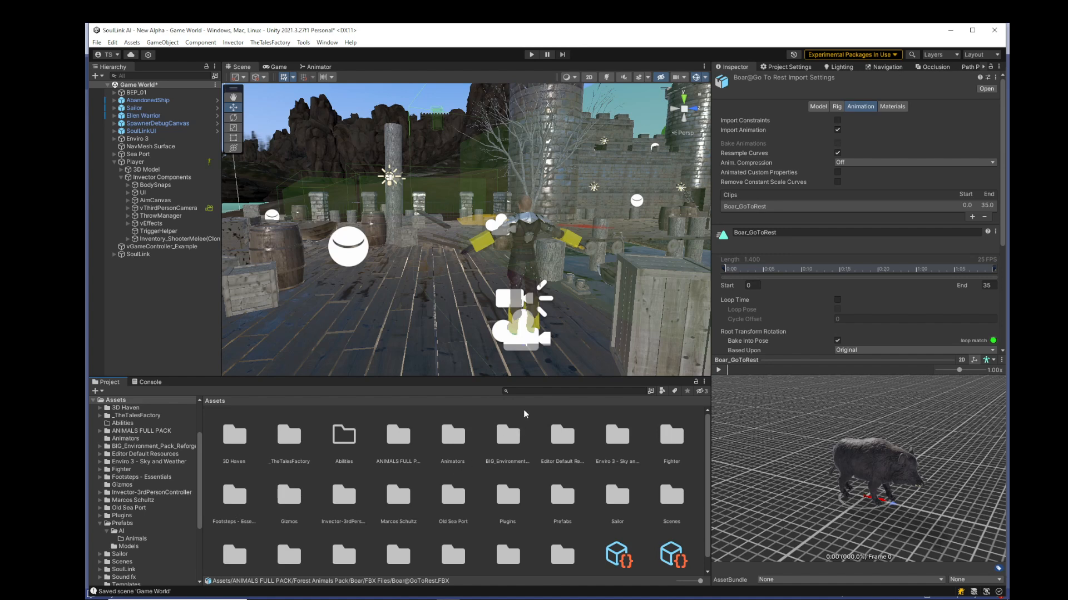
# Search the assets for "settings" and, in SoulLink Settings, set both the Default AI Tag and Default AI Layer to Enemy.
pyautogui.write('settings')
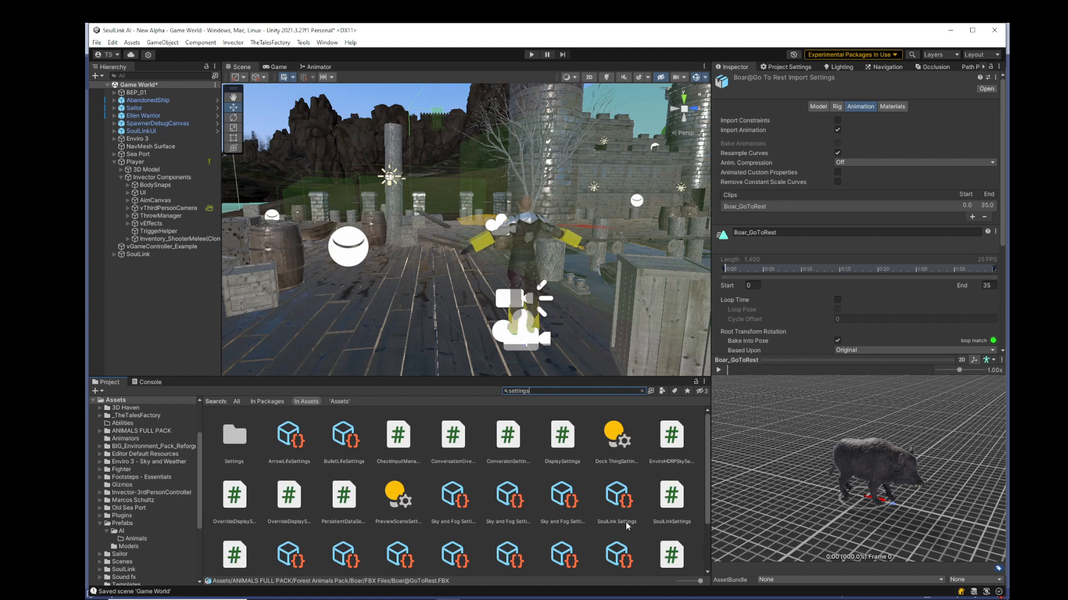
pyautogui.click(622, 503)
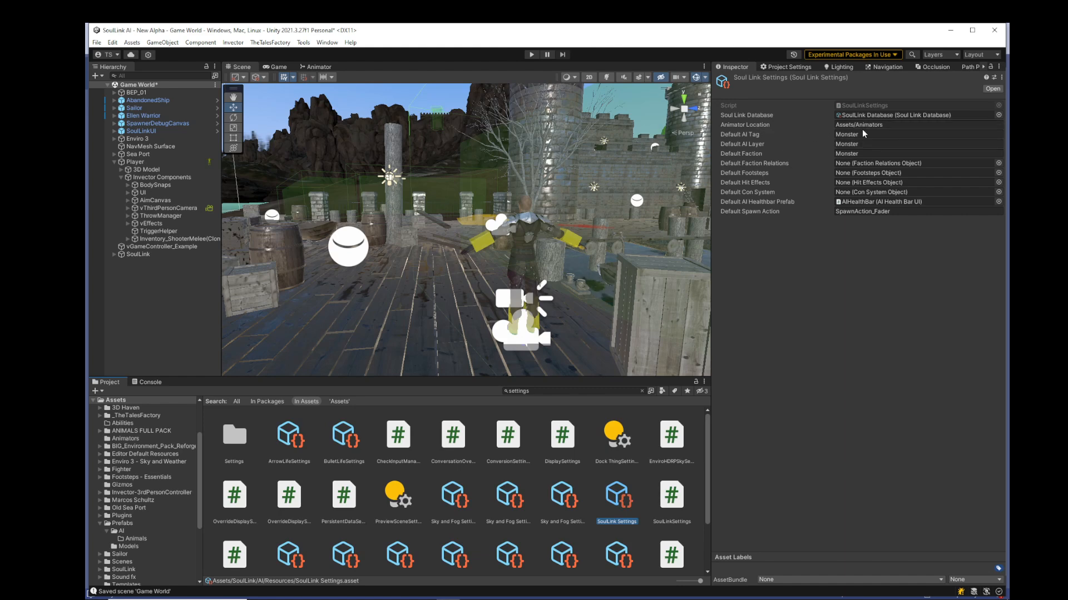
pyautogui.click(864, 135)
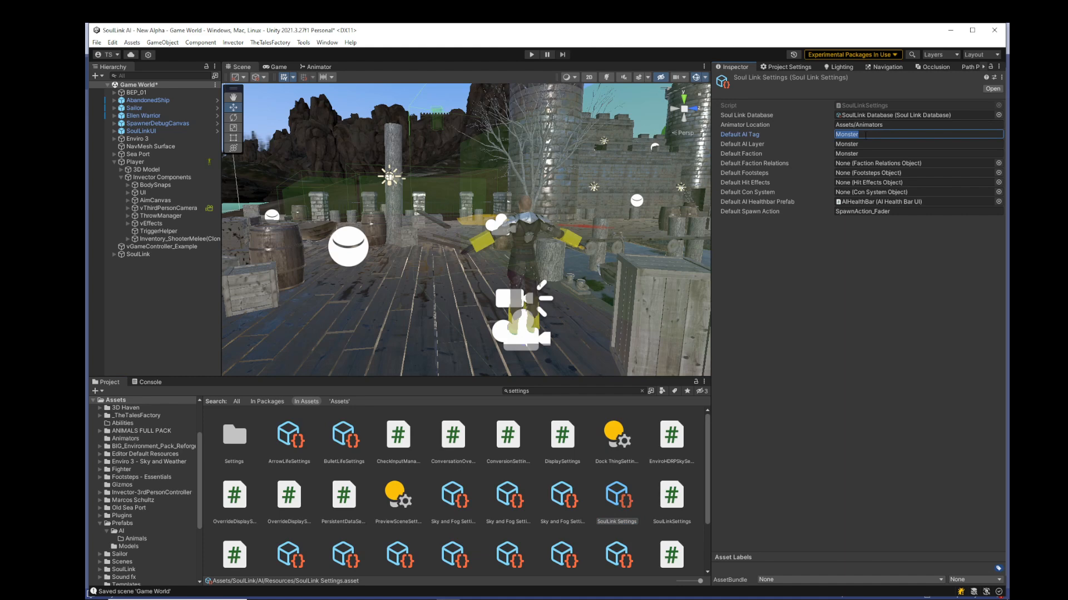
pyautogui.write('Enemy')
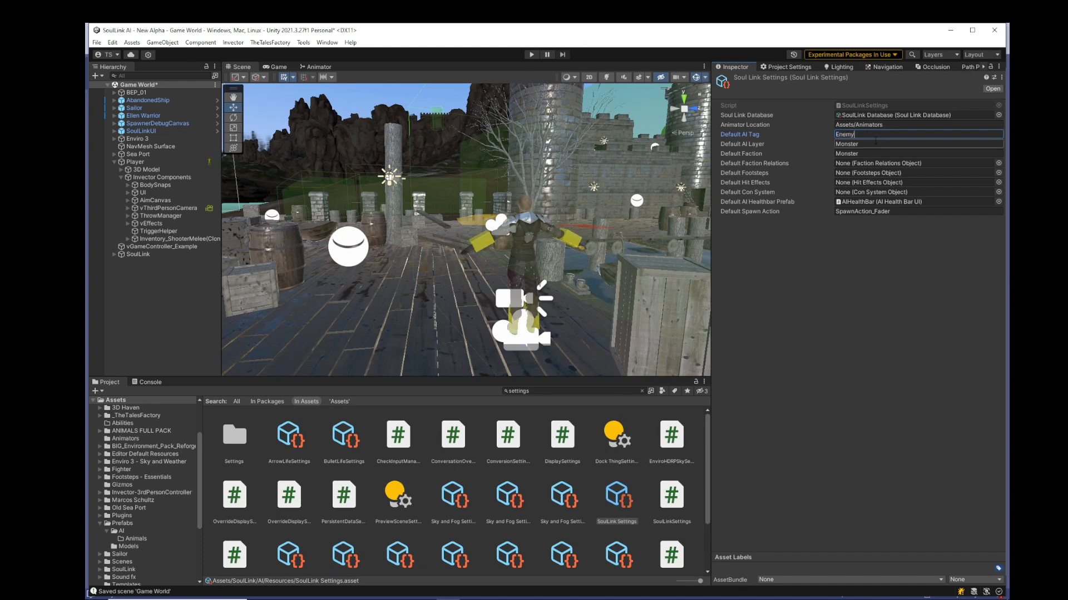
pyautogui.click(875, 143)
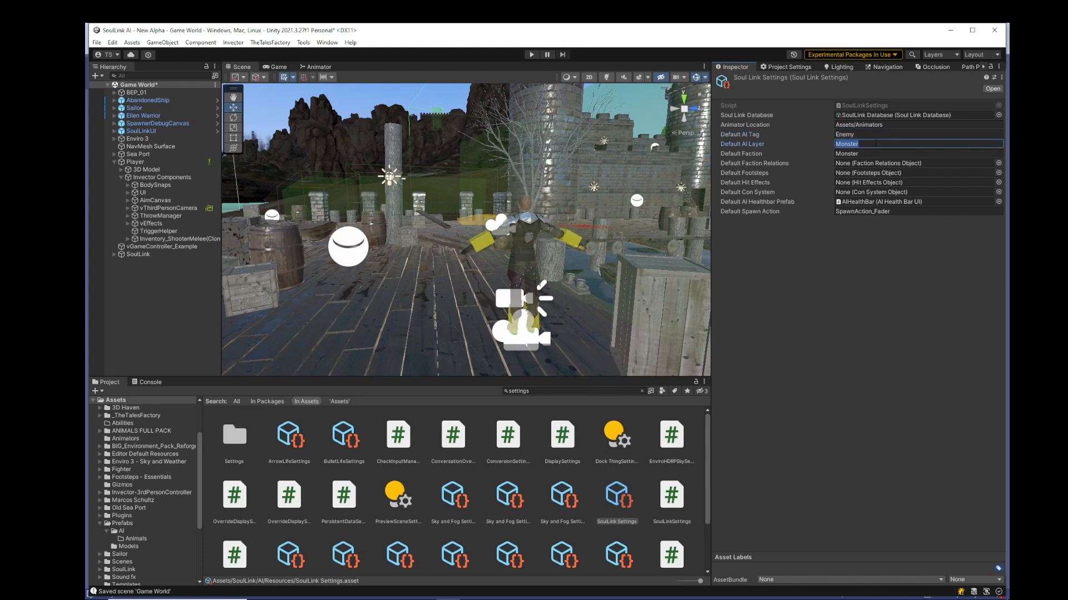
pyautogui.write('Enemy')
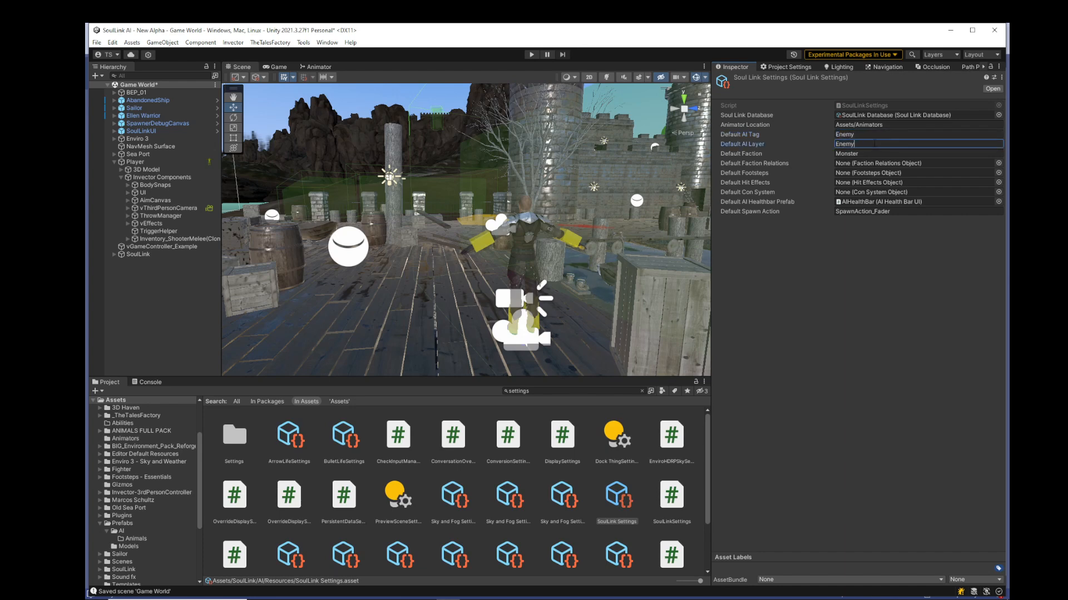
# Assign the ConSystem asset as the Default Con System in SoulLink Settings.
pyautogui.click(872, 152)
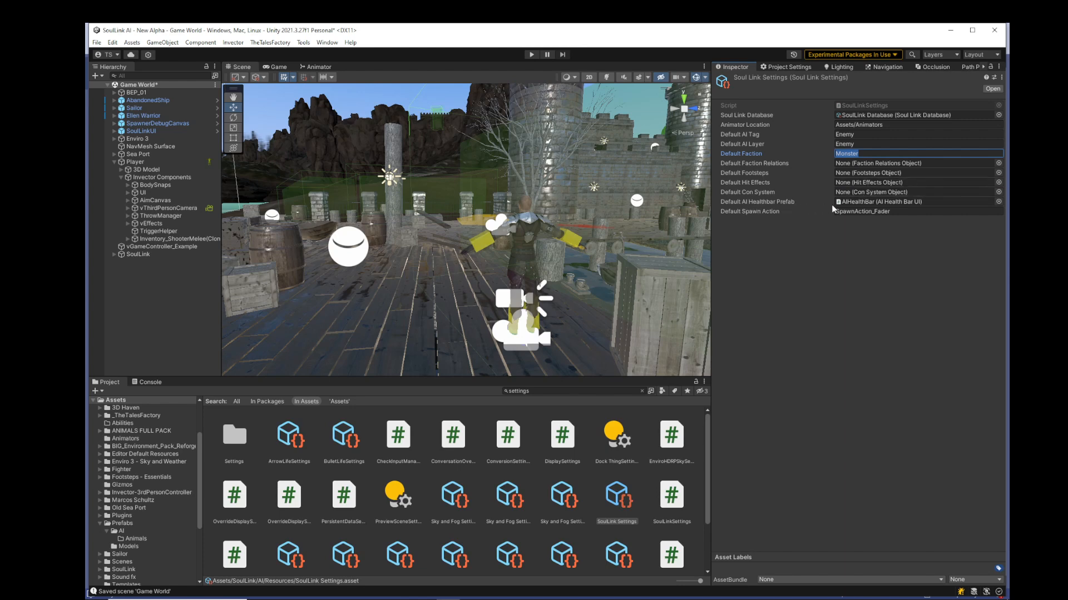
pyautogui.click(917, 212)
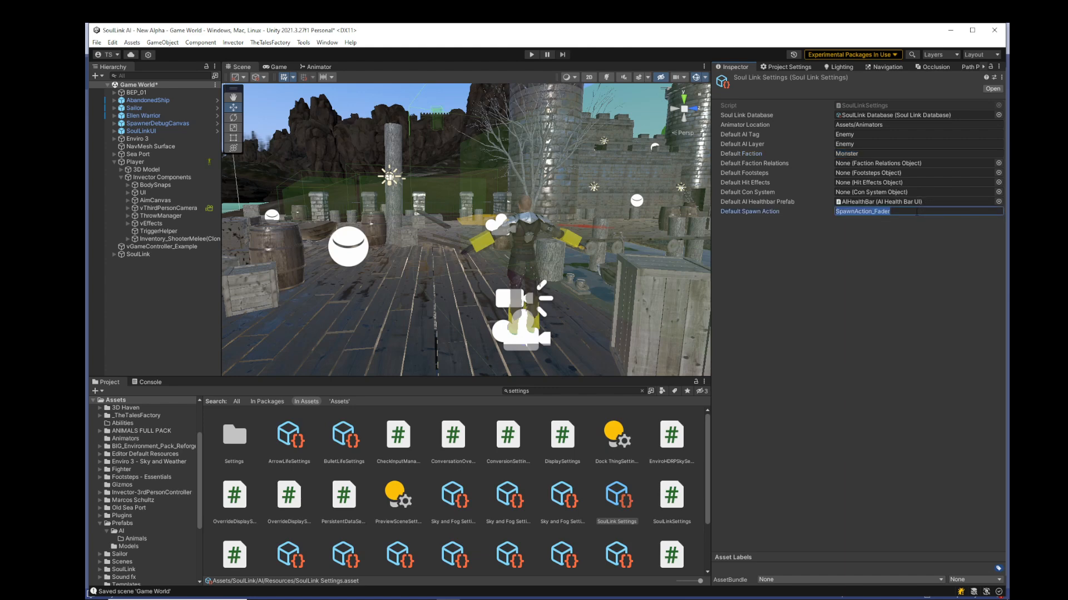
pyautogui.click(917, 212)
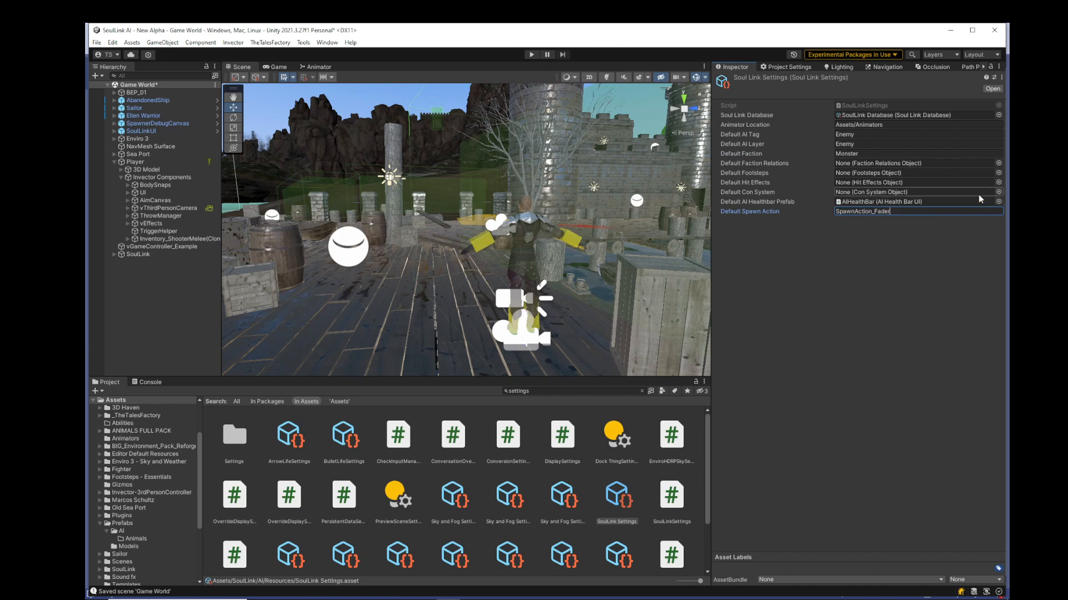
pyautogui.click(998, 191)
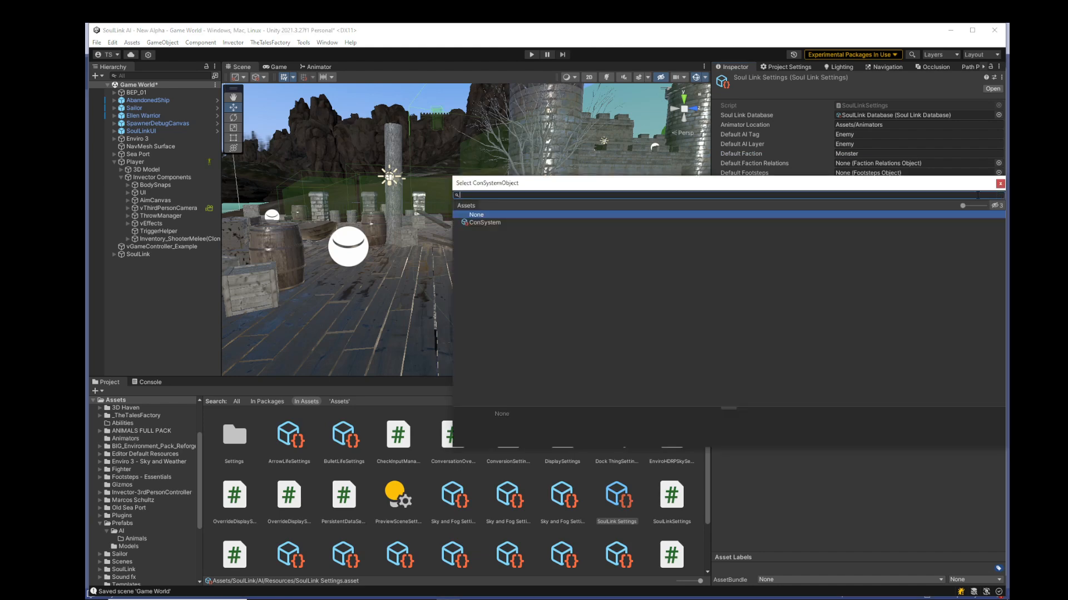
pyautogui.doubleClick(485, 223)
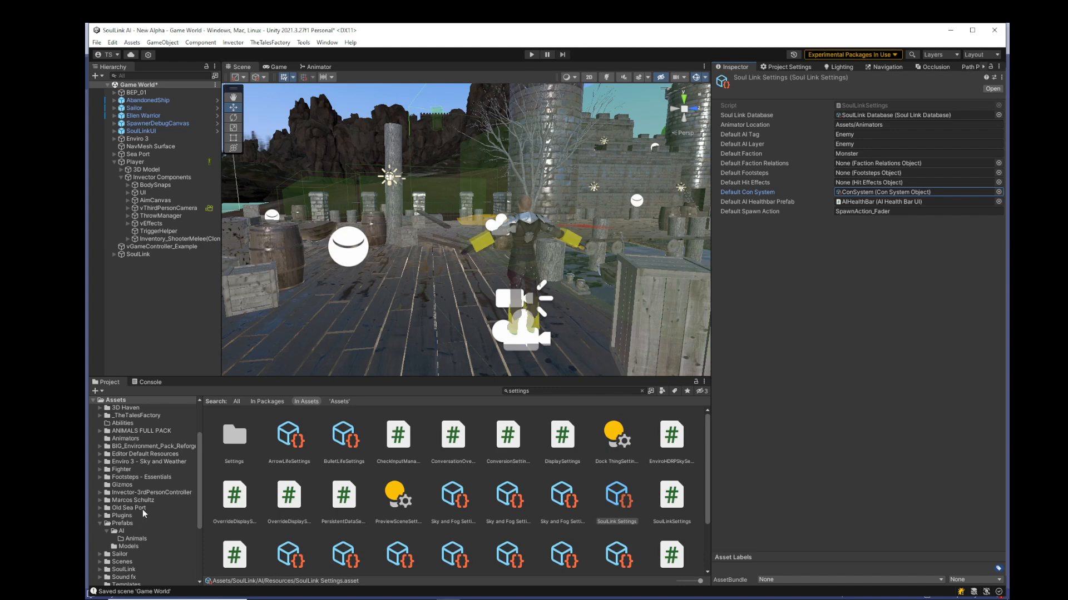
# Collapse the Travis Game Assets folder and delete the Boar animator template from the Templates folder.
pyautogui.scroll(-3, 143, 510)
pyautogui.scroll(-3, 145, 502)
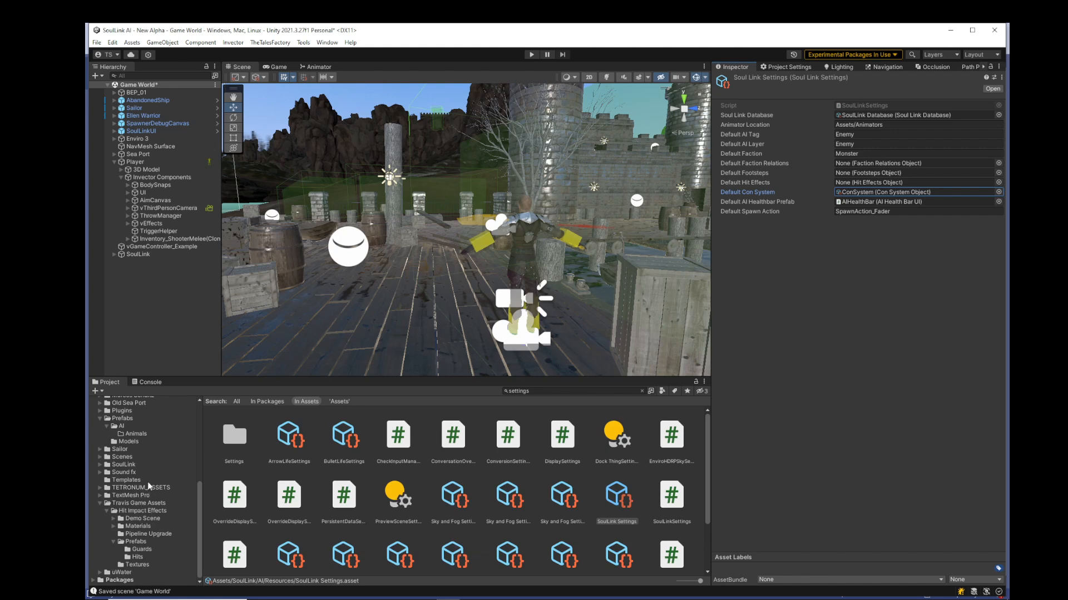
pyautogui.click(100, 503)
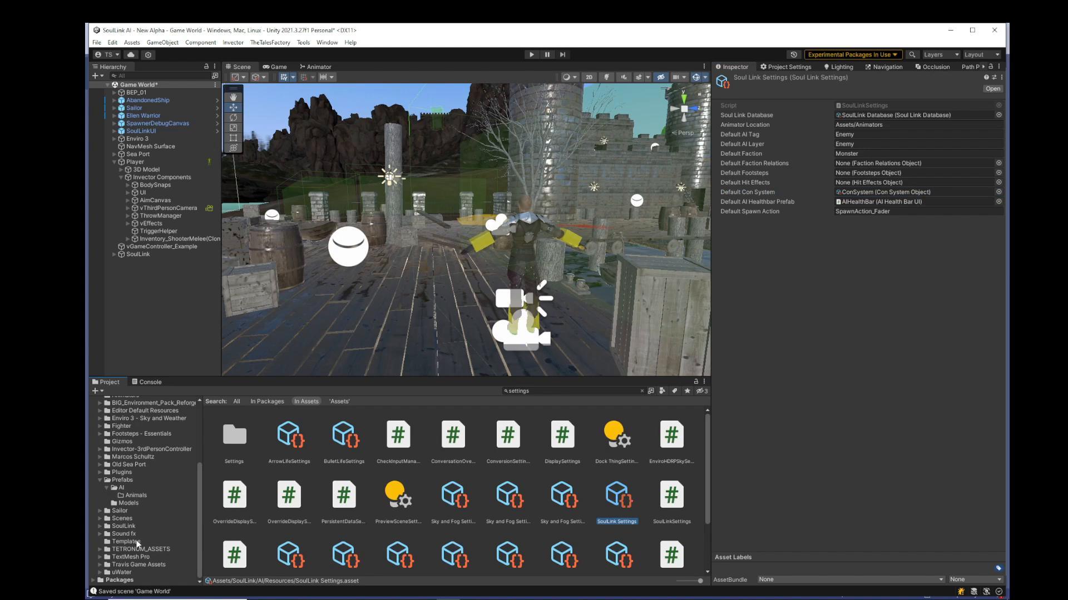
pyautogui.click(126, 541)
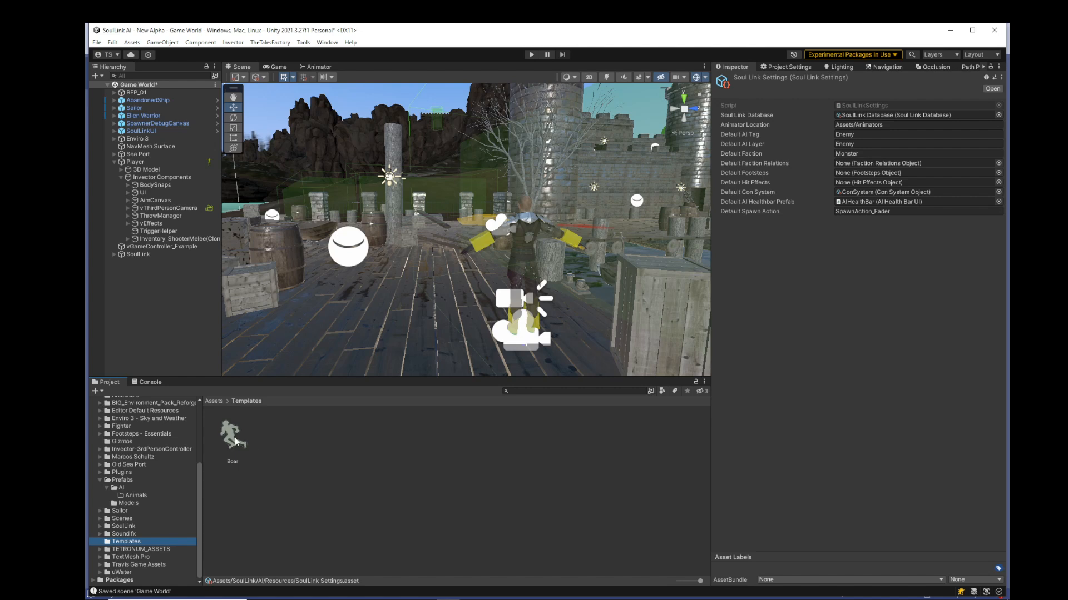
pyautogui.click(235, 438)
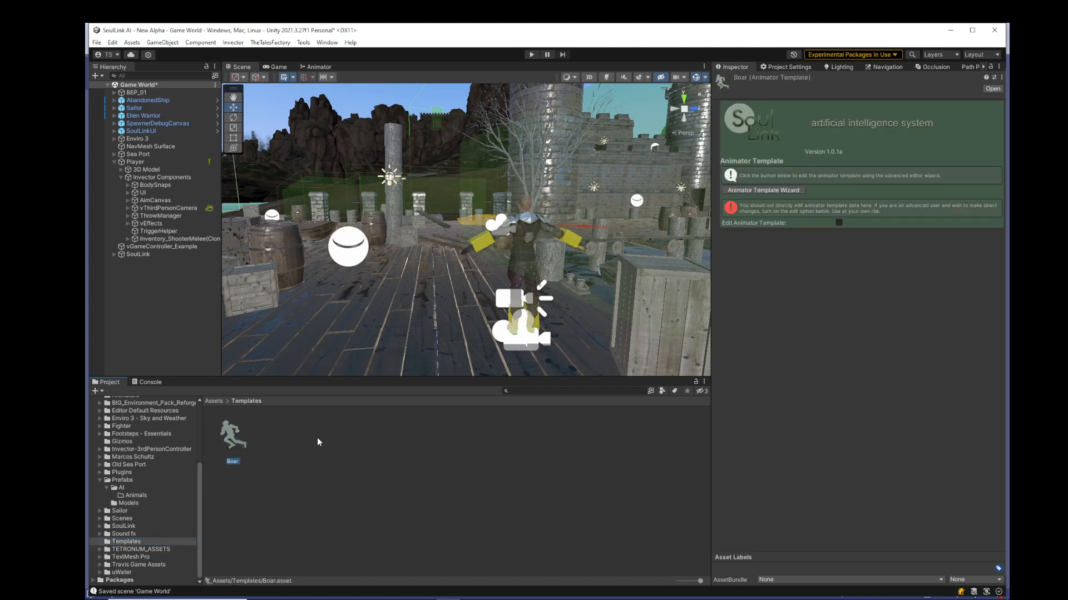
pyautogui.press('Delete')
pyautogui.click(573, 336)
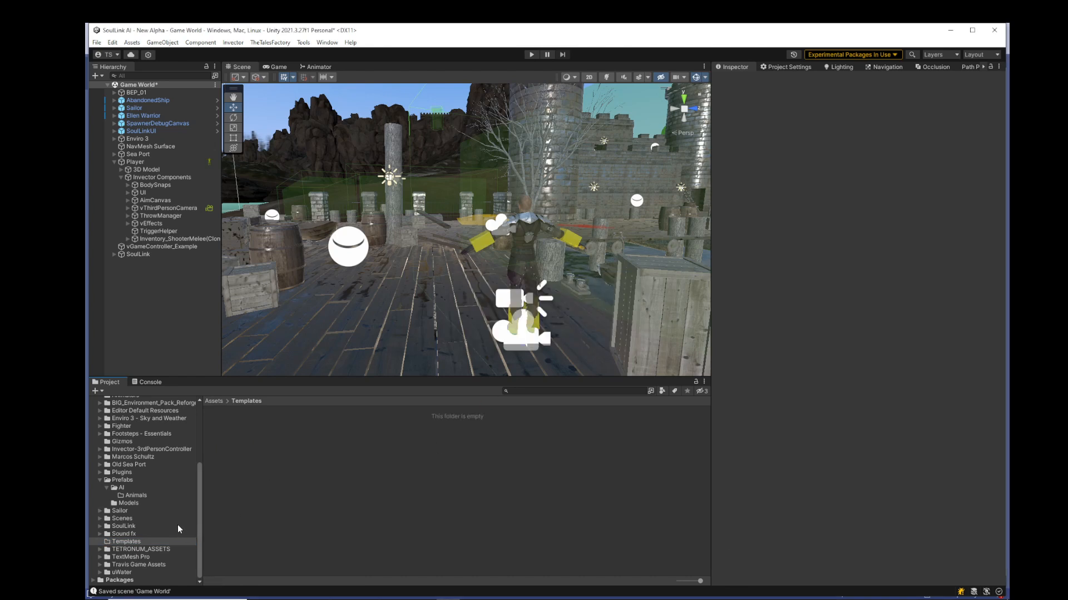
# Create a new folder named AI Setup in the root Assets folder.
pyautogui.scroll(5, 151, 515)
pyautogui.click(128, 485)
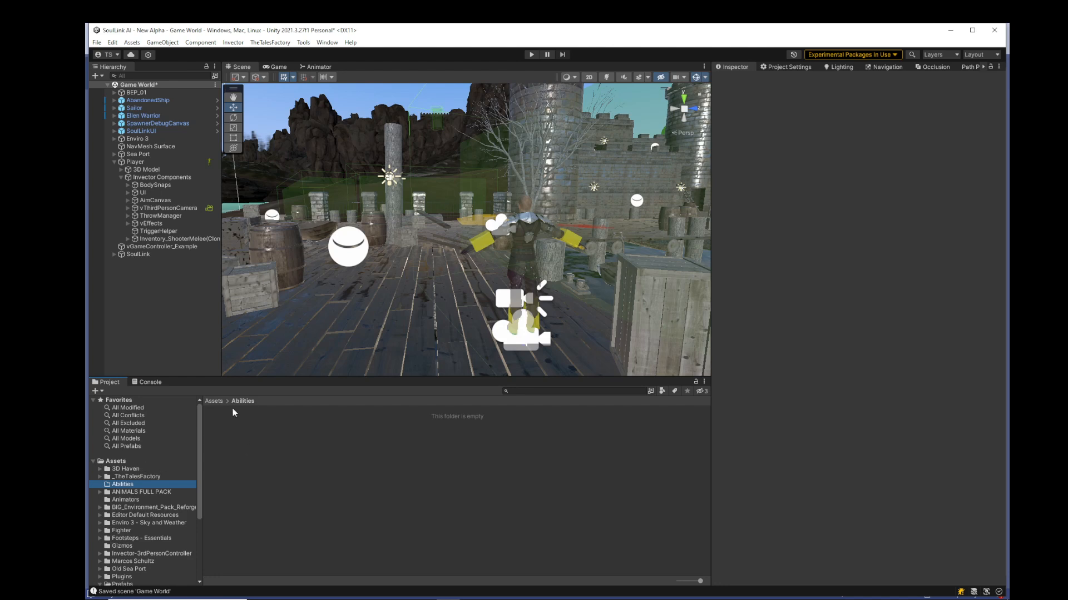
pyautogui.click(214, 401)
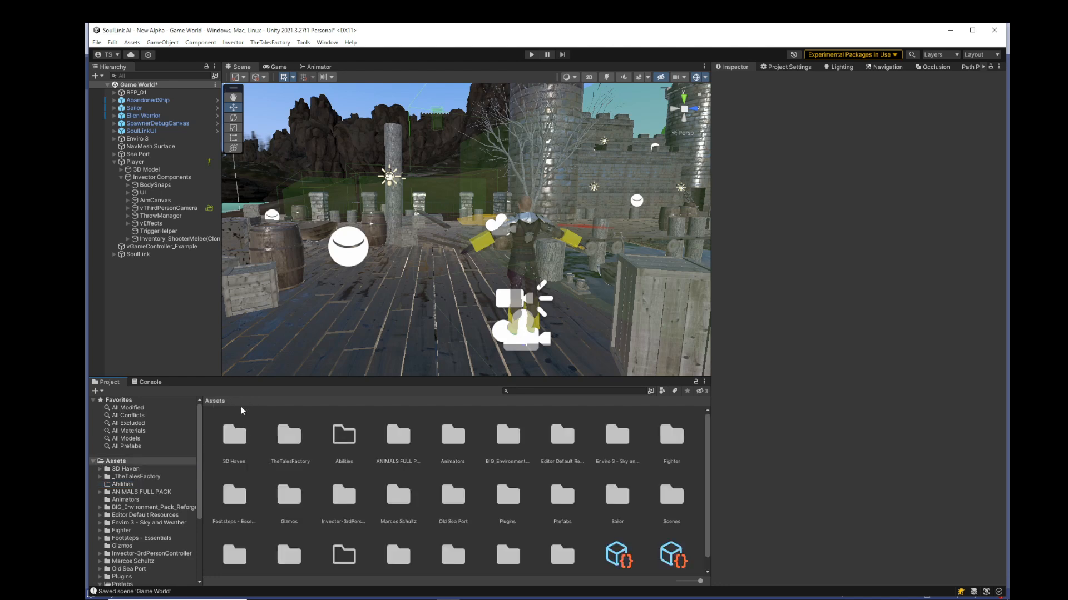
pyautogui.rightClick(536, 482)
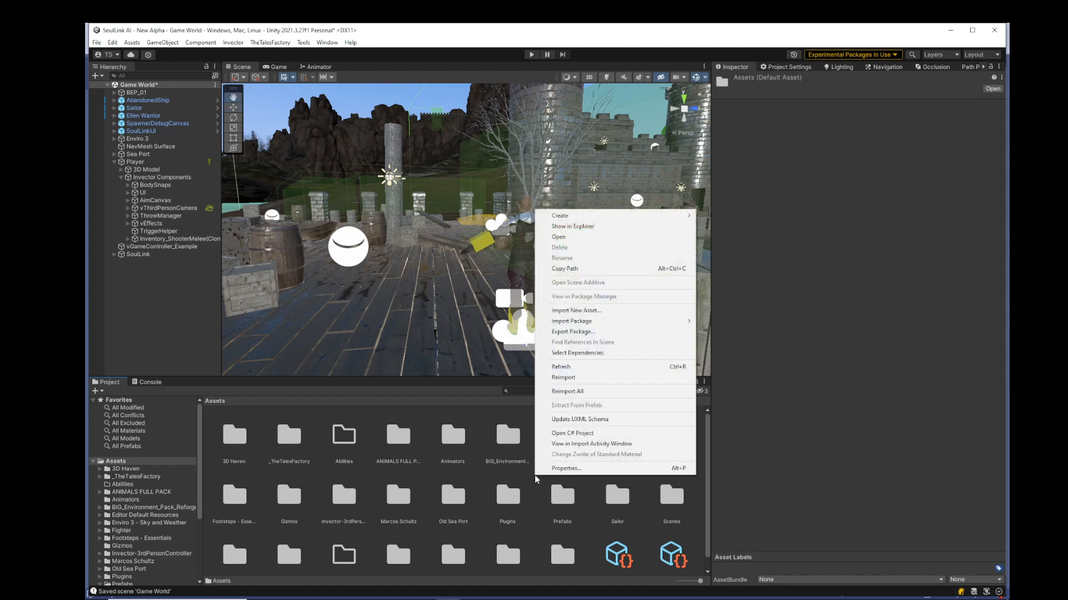
pyautogui.moveTo(611, 222)
pyautogui.click(712, 134)
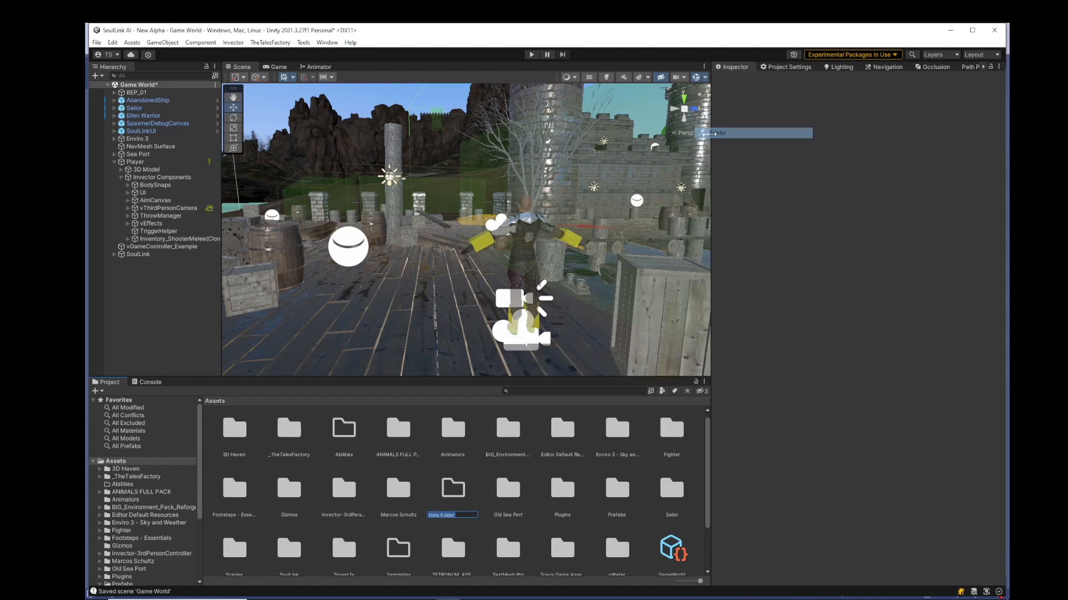
pyautogui.write('AI Setup')
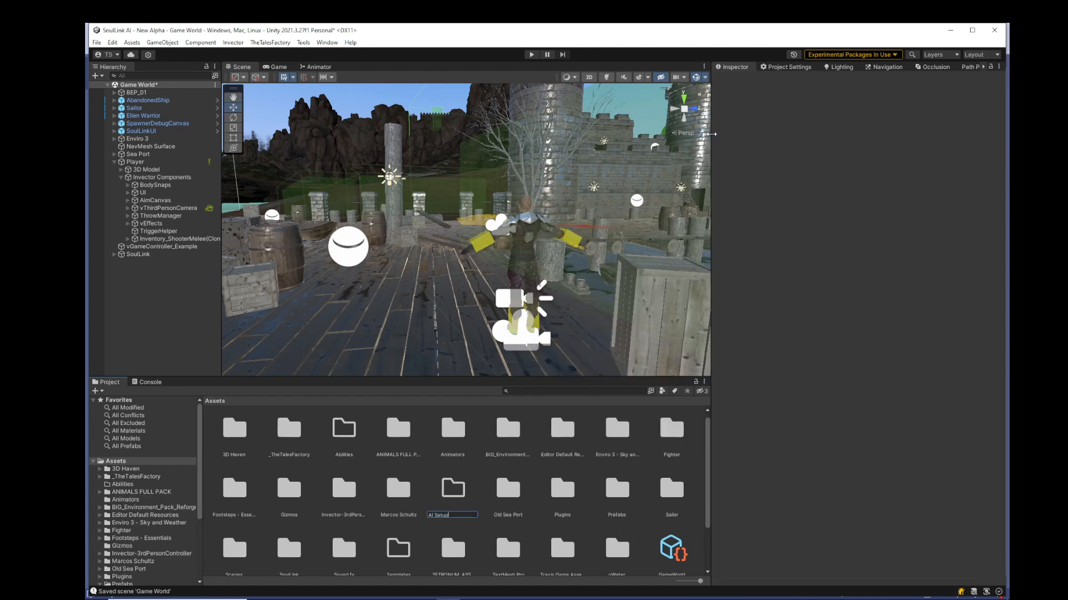
pyautogui.press('Return')
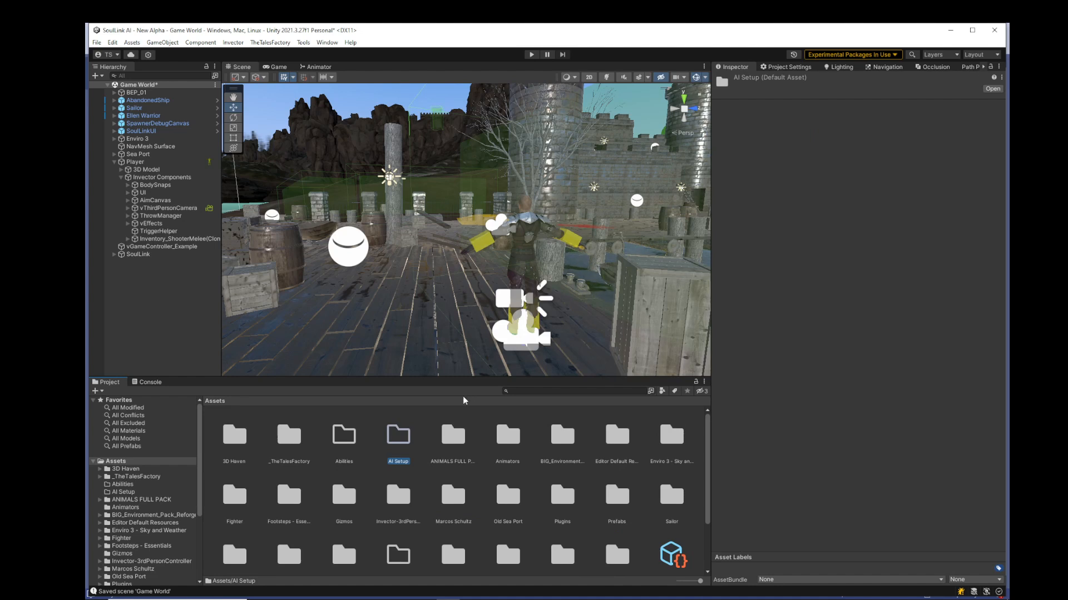
# Move the Abilities and Templates folders into the AI Setup folder.
pyautogui.moveTo(132, 485); pyautogui.dragTo(399, 443)
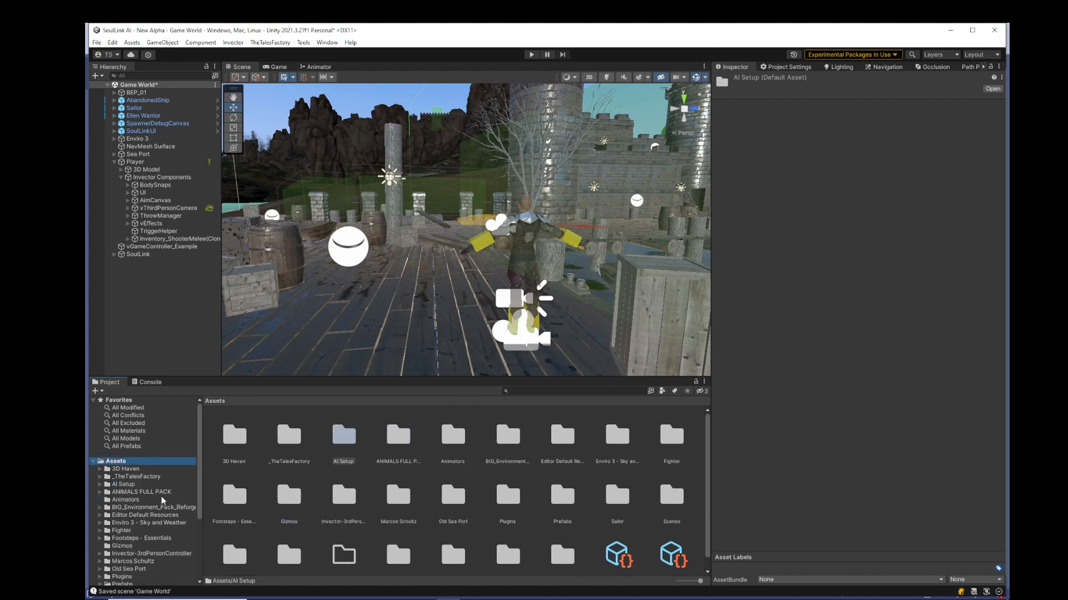
pyautogui.scroll(-4, 163, 501)
pyautogui.moveTo(134, 542); pyautogui.dragTo(343, 440)
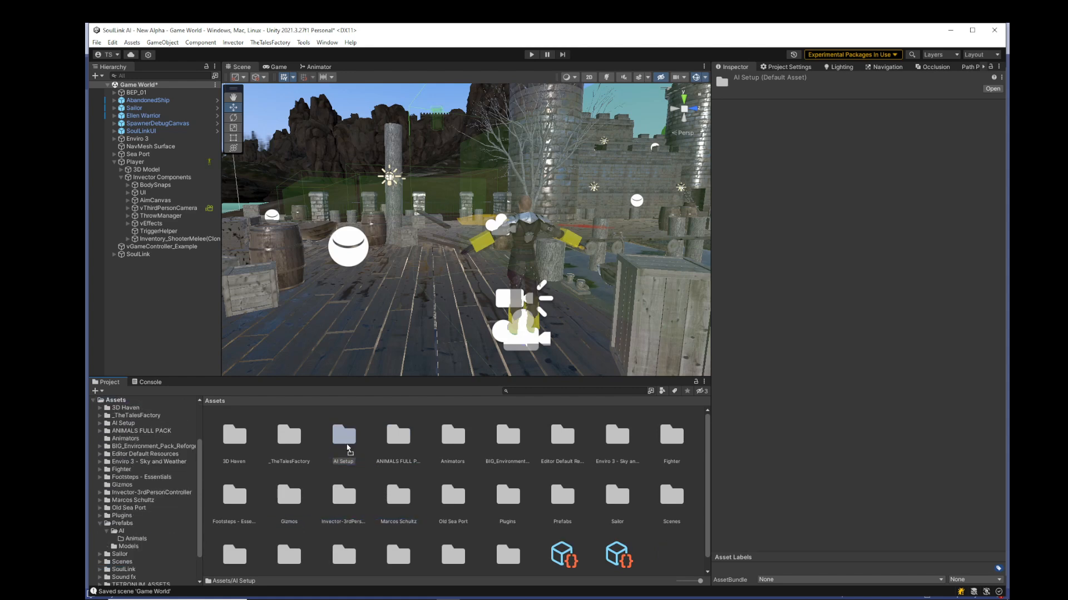
# Create a folder named Footsteps inside the AI Setup folder.
pyautogui.doubleClick(343, 439)
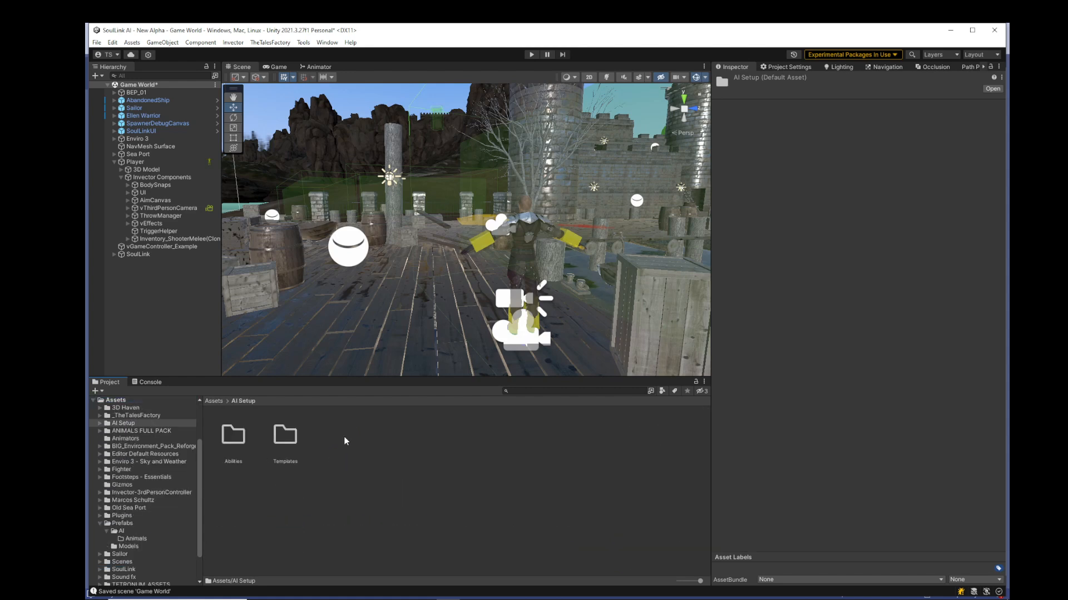
pyautogui.rightClick(344, 437)
pyautogui.moveTo(421, 179)
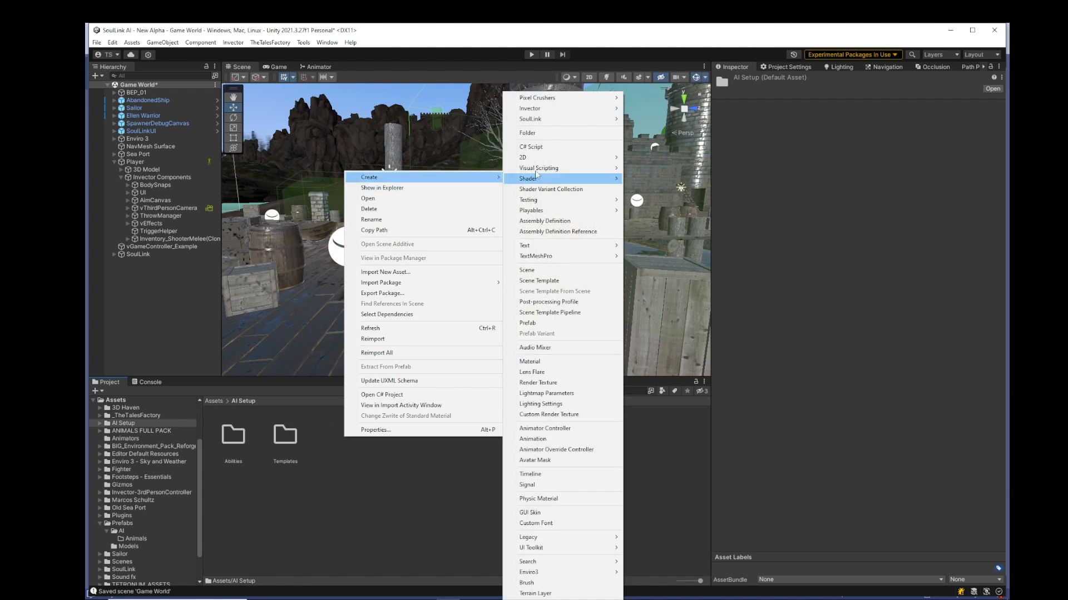
pyautogui.click(547, 135)
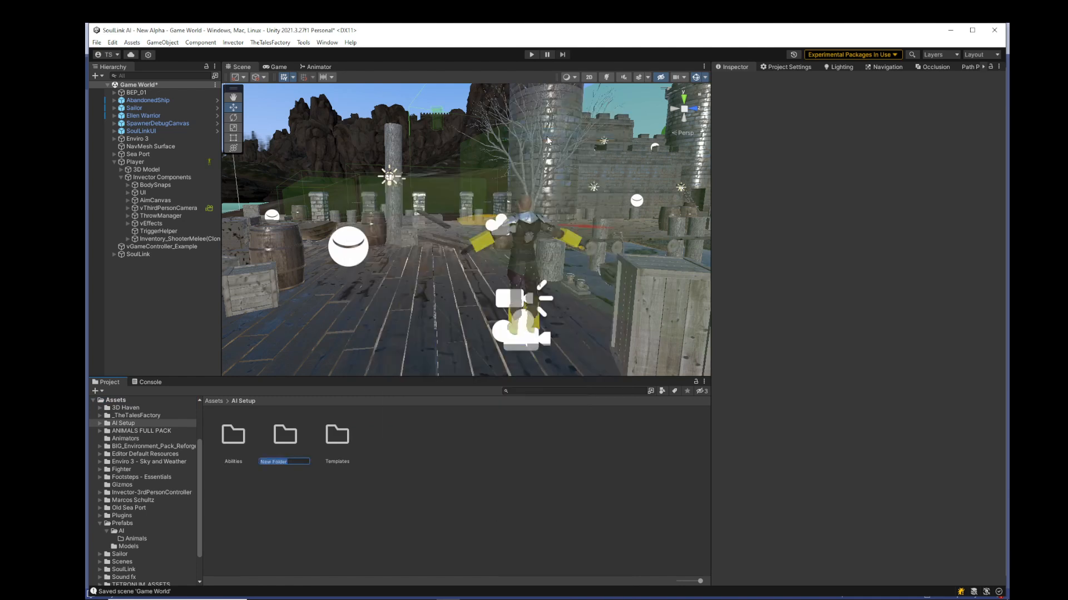
pyautogui.write('Foots')
pyautogui.write('teps')
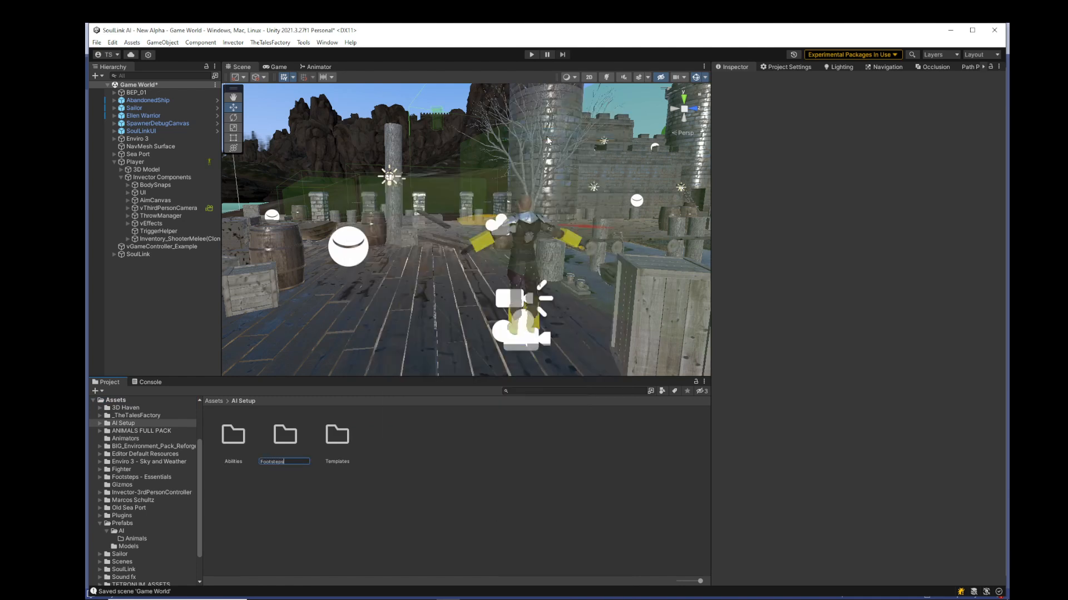
pyautogui.press('Return')
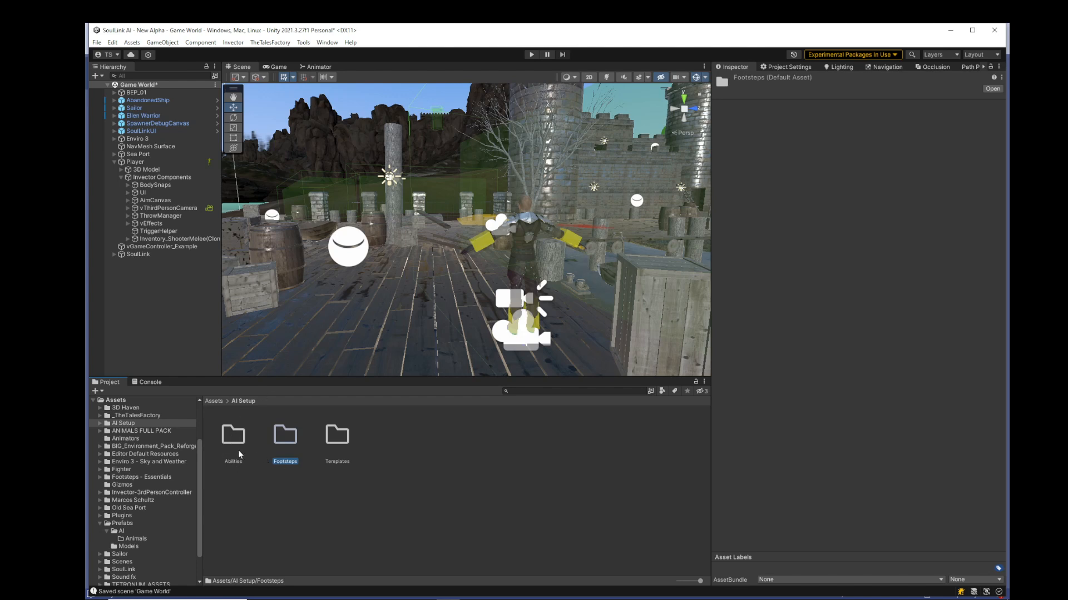
# Create a SoulLink AI Footsteps Object named Animal inside the Footsteps folder.
pyautogui.doubleClick(282, 438)
pyautogui.rightClick(345, 445)
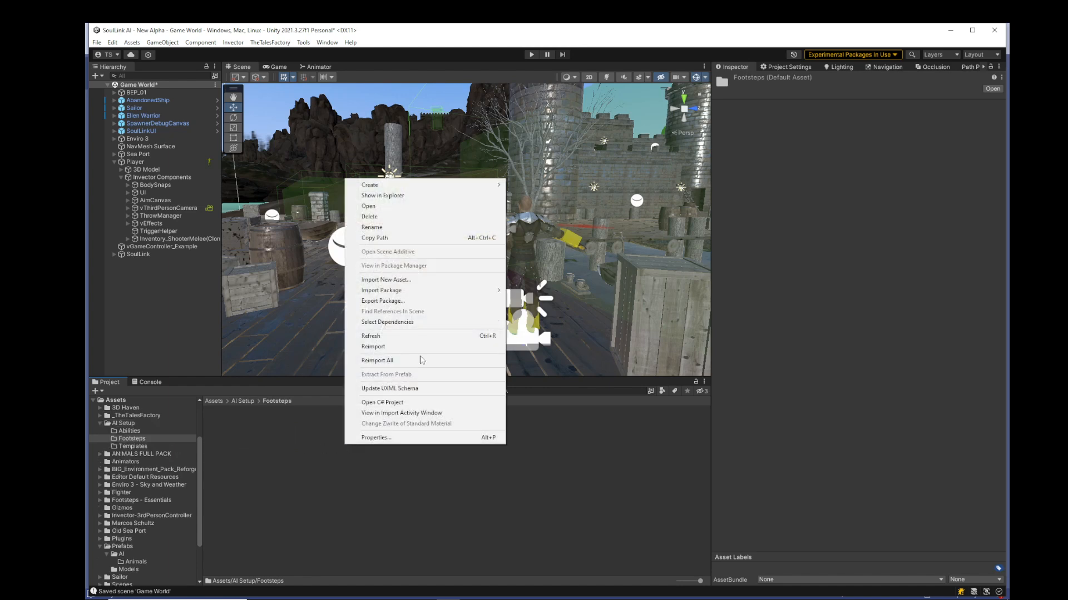
pyautogui.moveTo(414, 186)
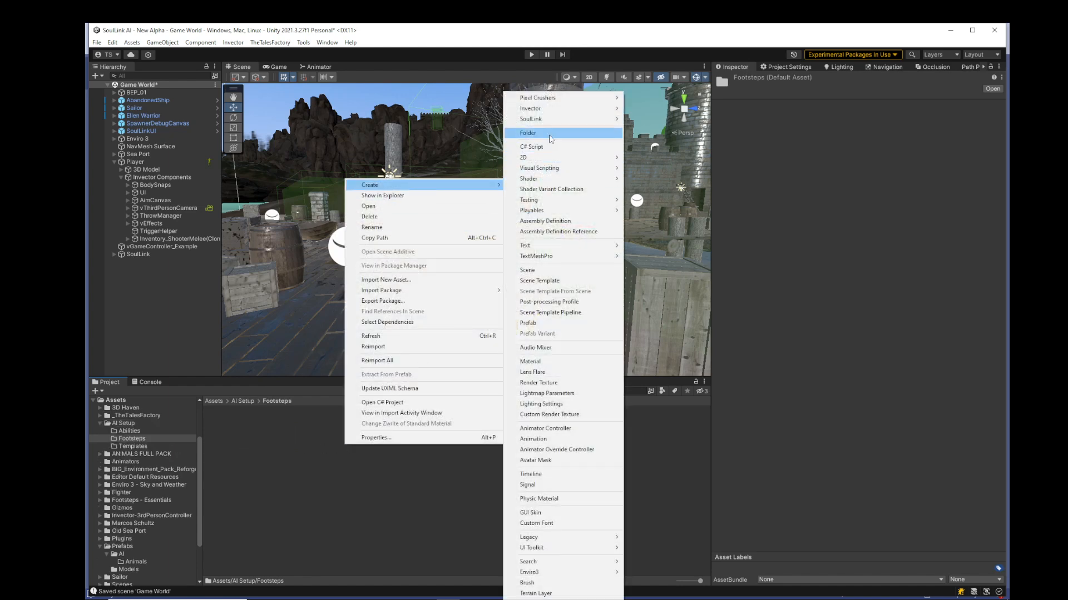
pyautogui.moveTo(551, 119)
pyautogui.moveTo(649, 134)
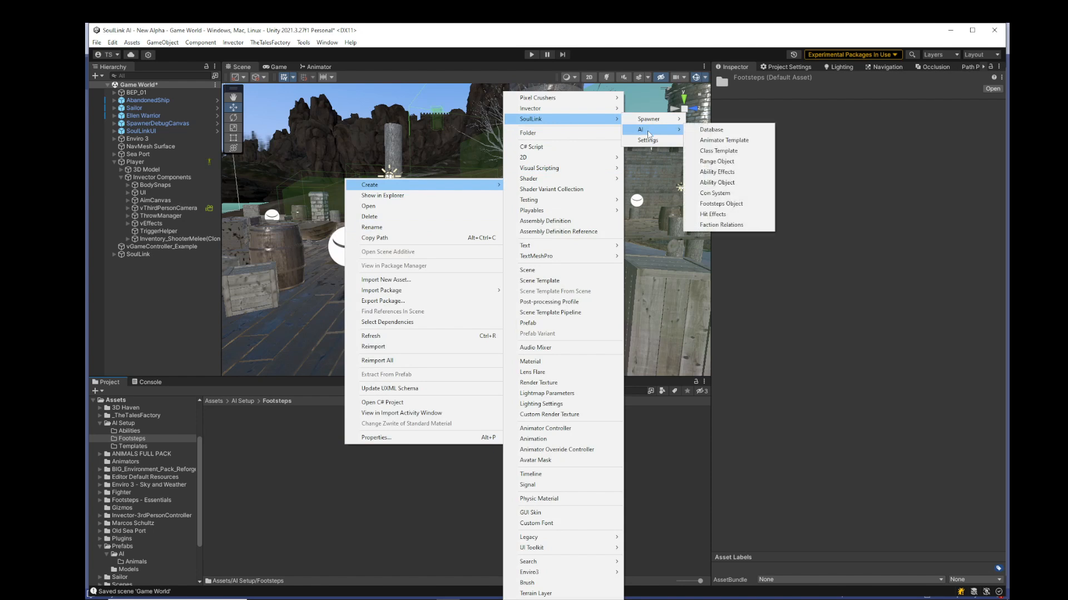
pyautogui.click(723, 203)
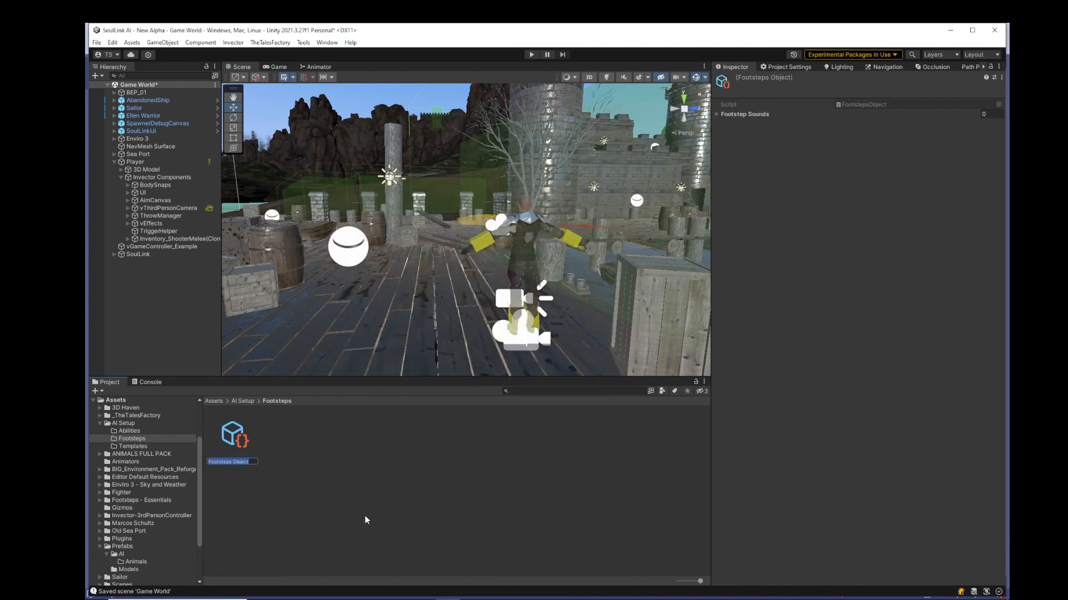
pyautogui.write('Animal')
pyautogui.press('Return')
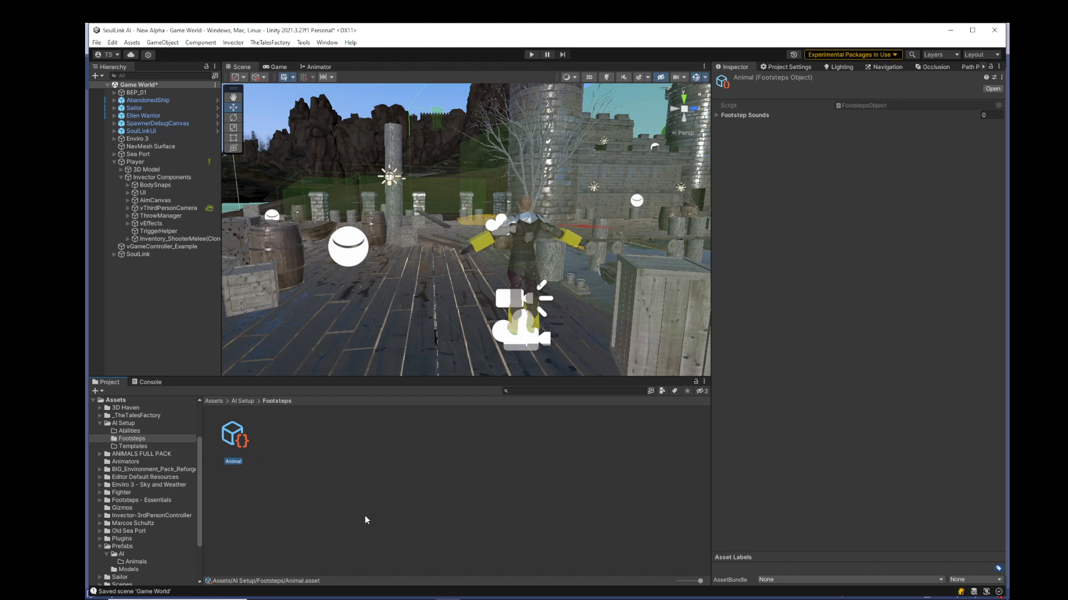
# Add a first Footstep Sounds element to the Animal object and assign it the Footsteps_DirtyGround_Jump_Land_01 clip.
pyautogui.click(716, 115)
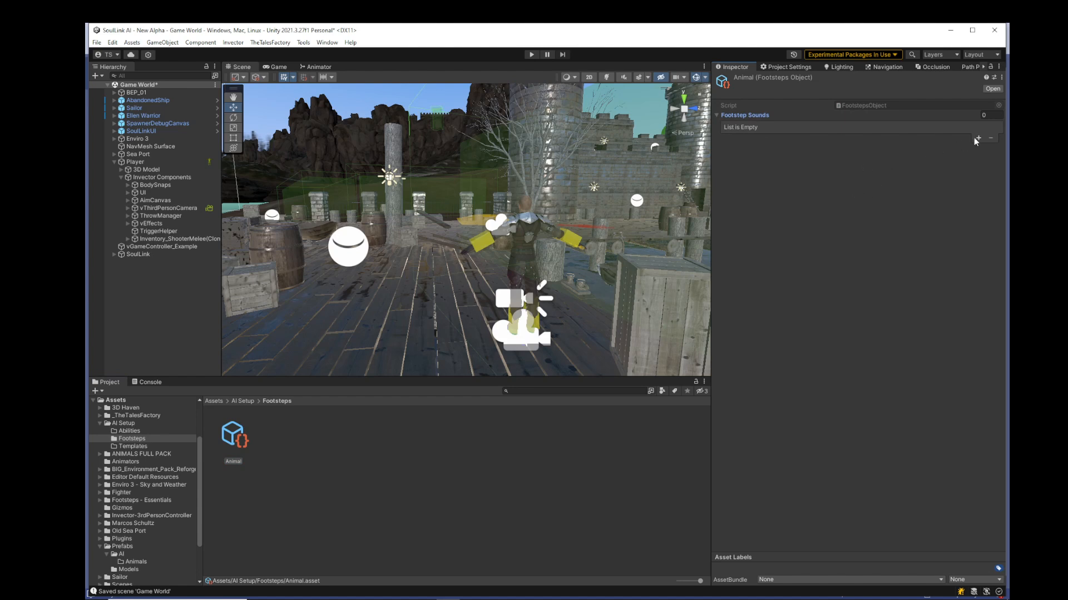
pyautogui.click(978, 138)
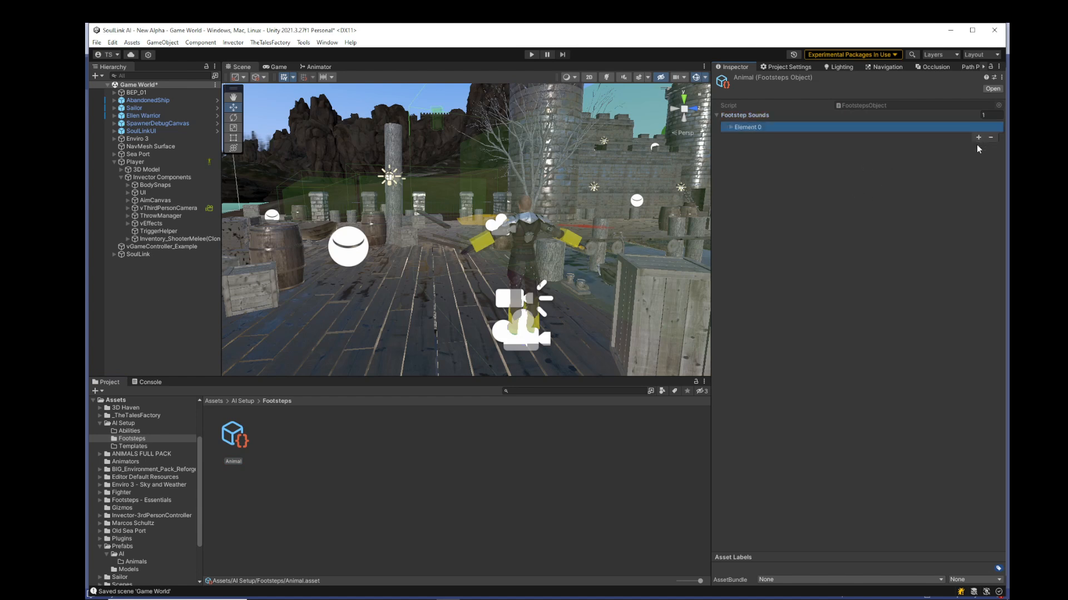
pyautogui.click(730, 127)
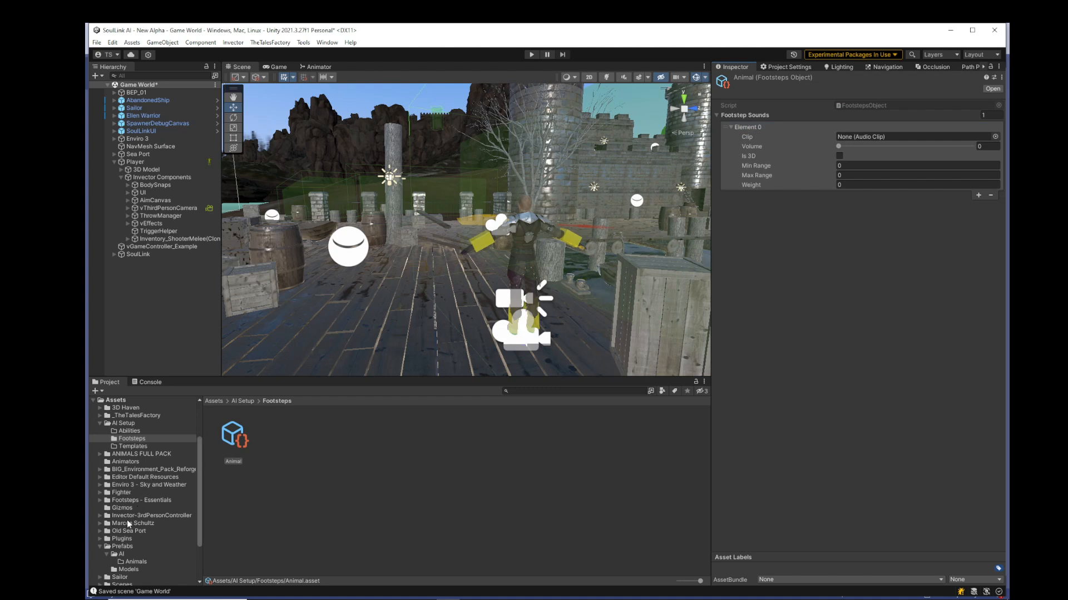
pyautogui.click(98, 501)
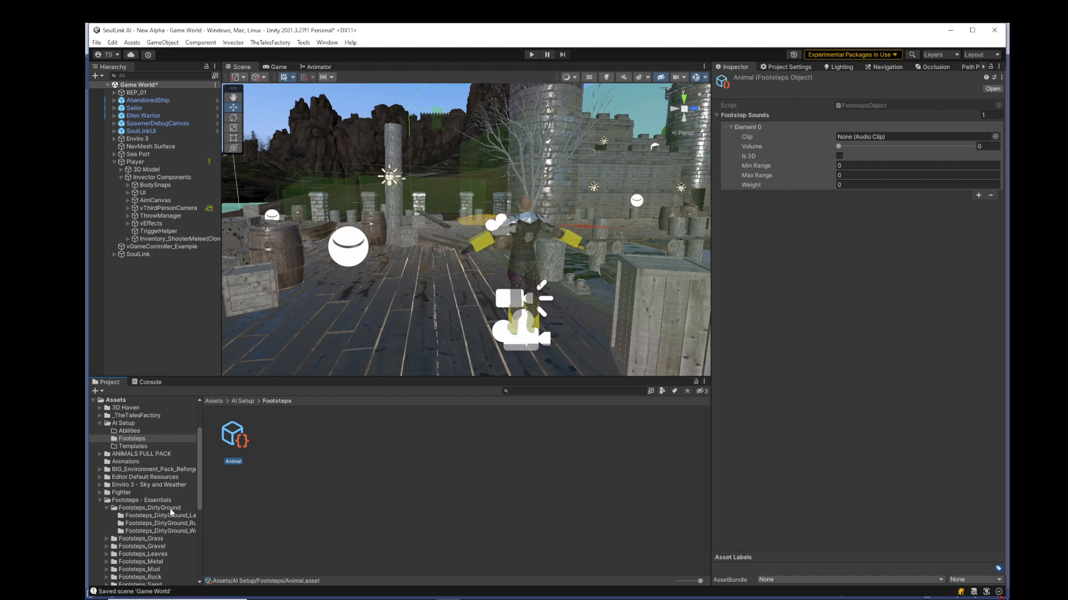
pyautogui.click(169, 508)
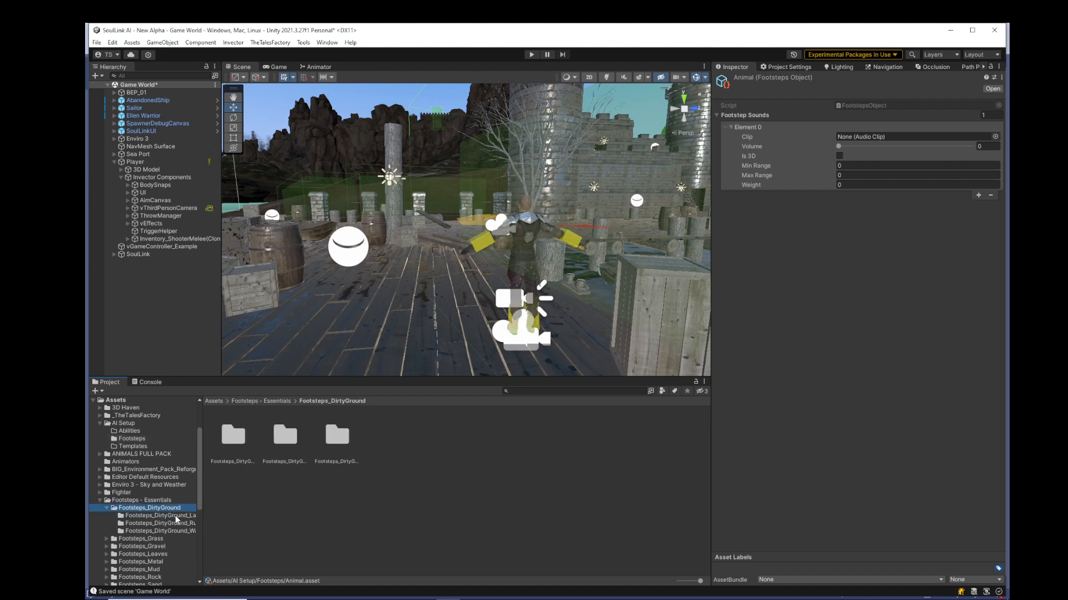
pyautogui.click(177, 518)
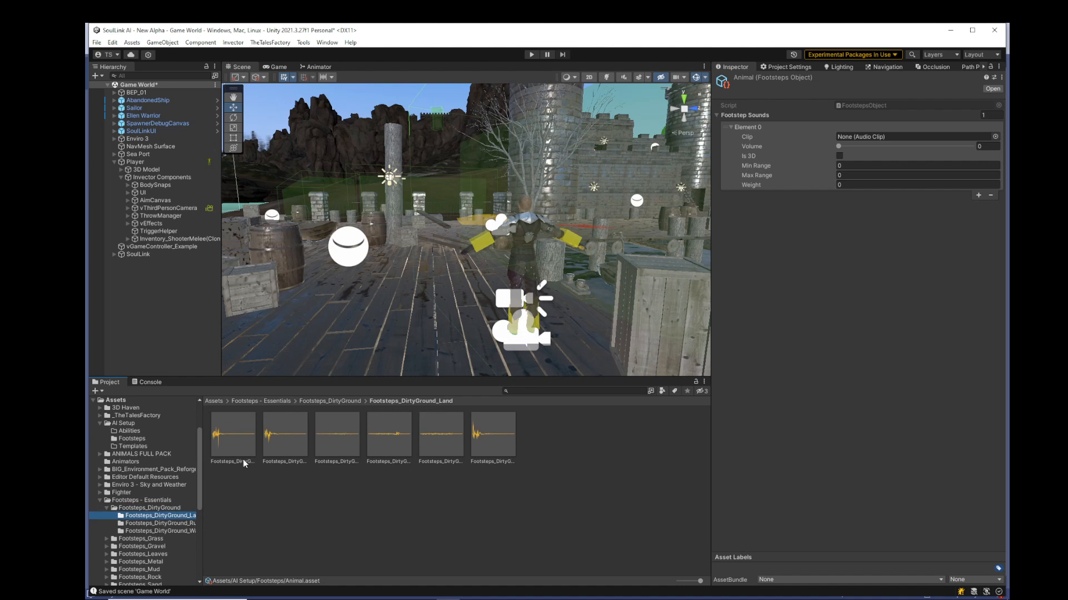
pyautogui.moveTo(232, 446); pyautogui.dragTo(908, 138)
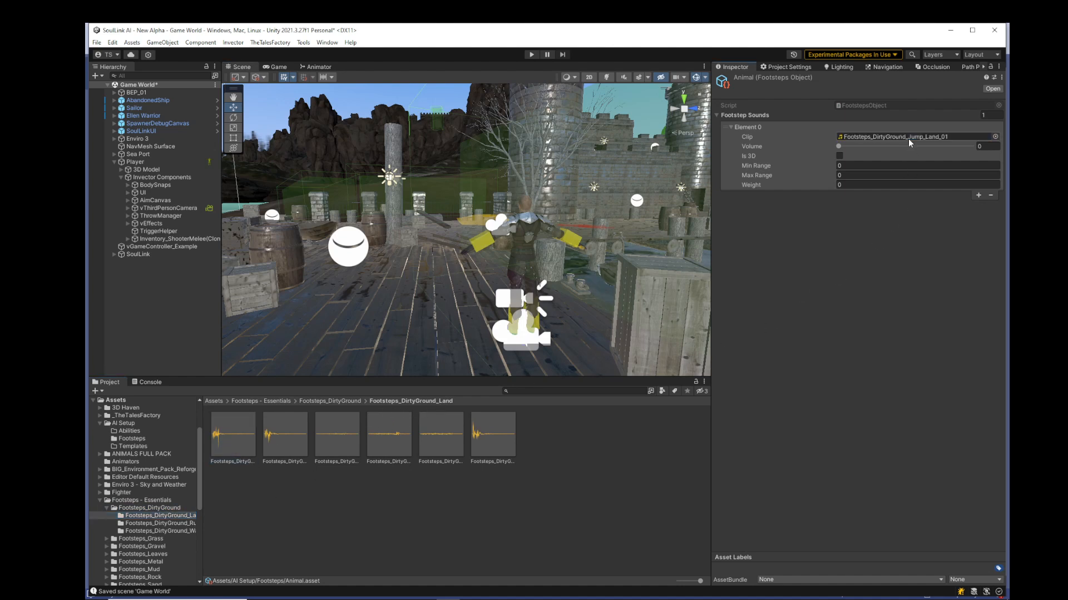
# Make the first footstep sound 3D with volume 1, minimum range 3, maximum range 10 and weight 1.
pyautogui.click(988, 148)
pyautogui.write('1')
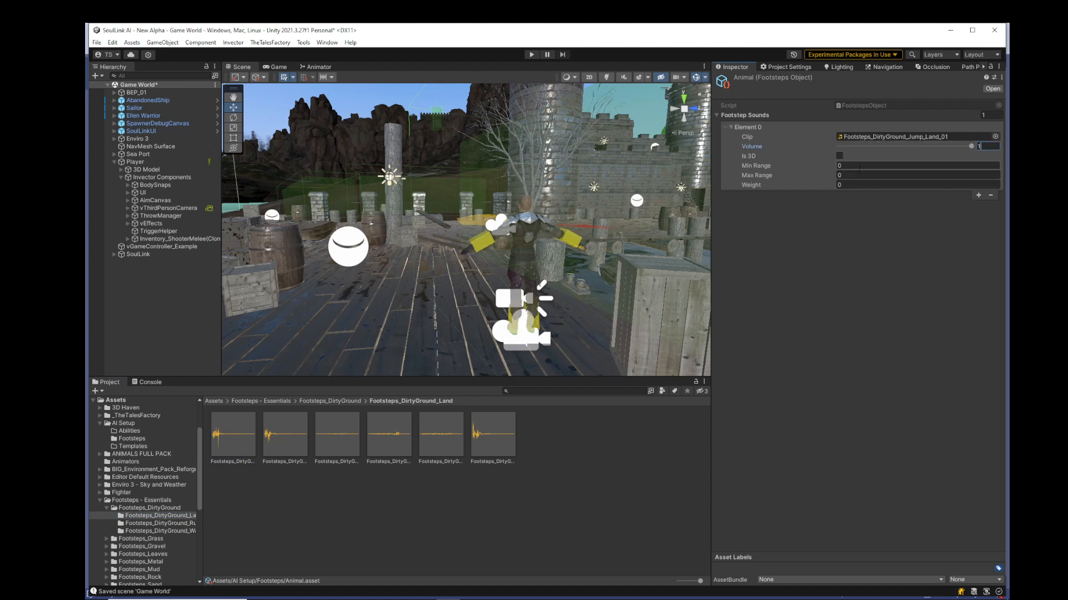
pyautogui.click(839, 156)
pyautogui.click(840, 165)
pyautogui.write('3')
pyautogui.click(848, 175)
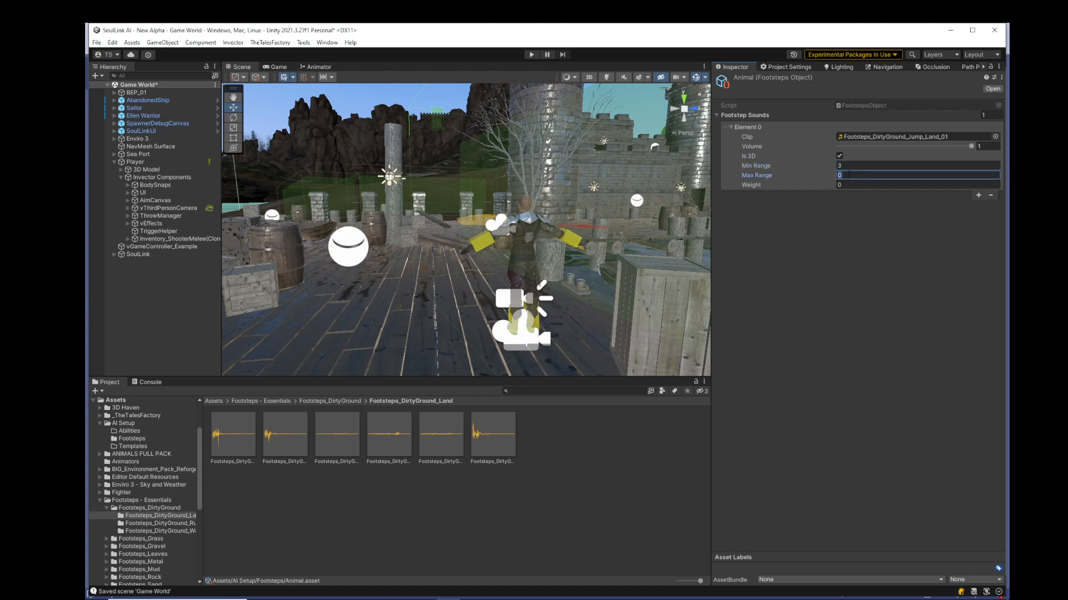
pyautogui.write('10')
pyautogui.click(849, 185)
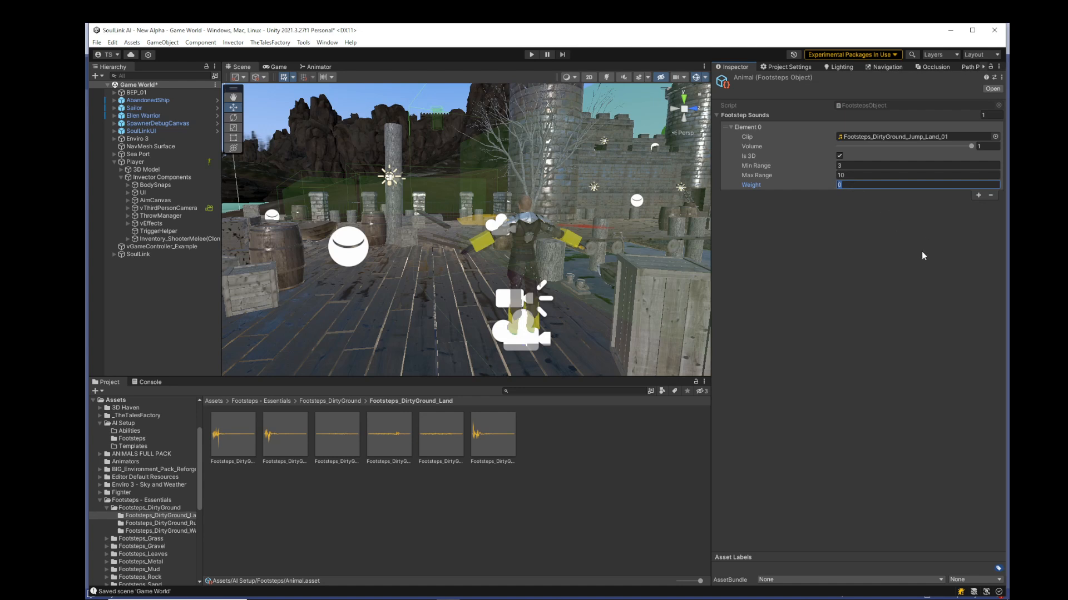
pyautogui.write('1')
pyautogui.click(875, 175)
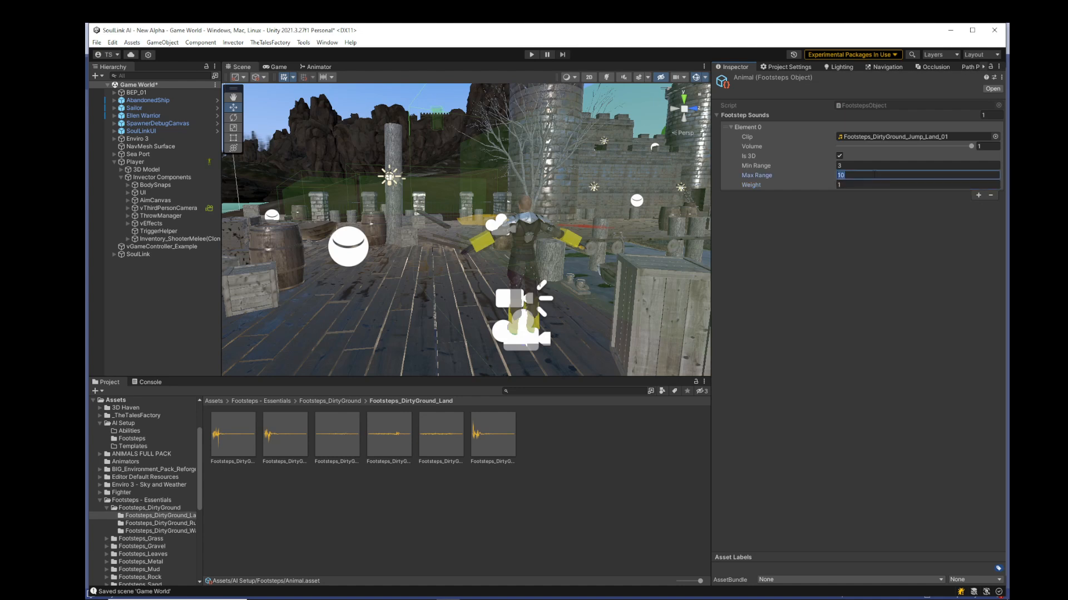
# Add two more footstep sound elements using the Footsteps_DirtyGround_Jump_Land_02 and Footsteps_DirtyGround_Jump_Land_03 clips.
pyautogui.click(979, 195)
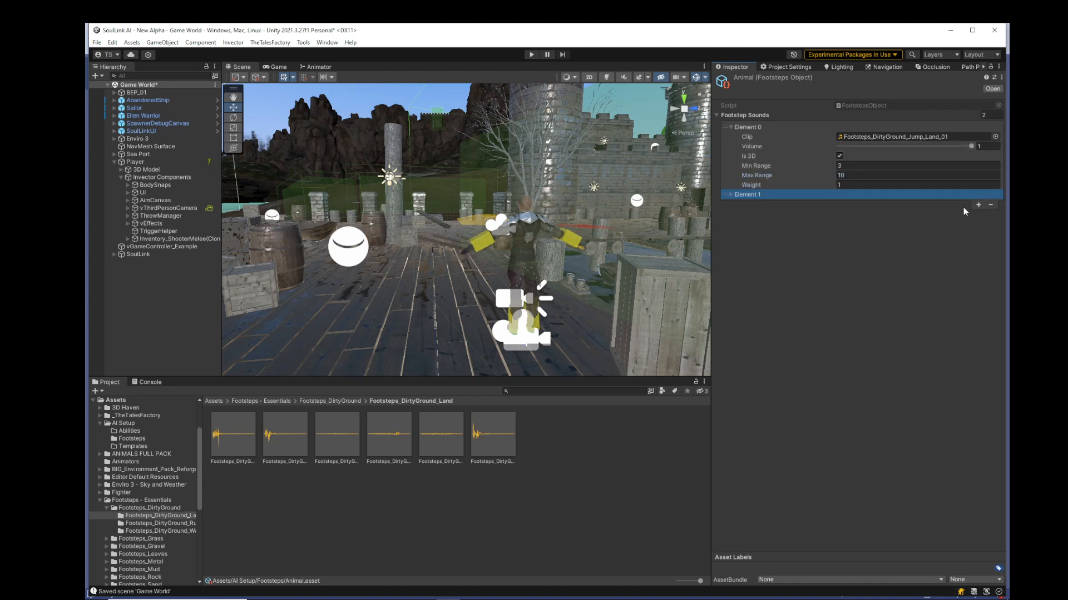
pyautogui.click(730, 194)
pyautogui.moveTo(285, 435); pyautogui.dragTo(875, 209)
pyautogui.click(979, 263)
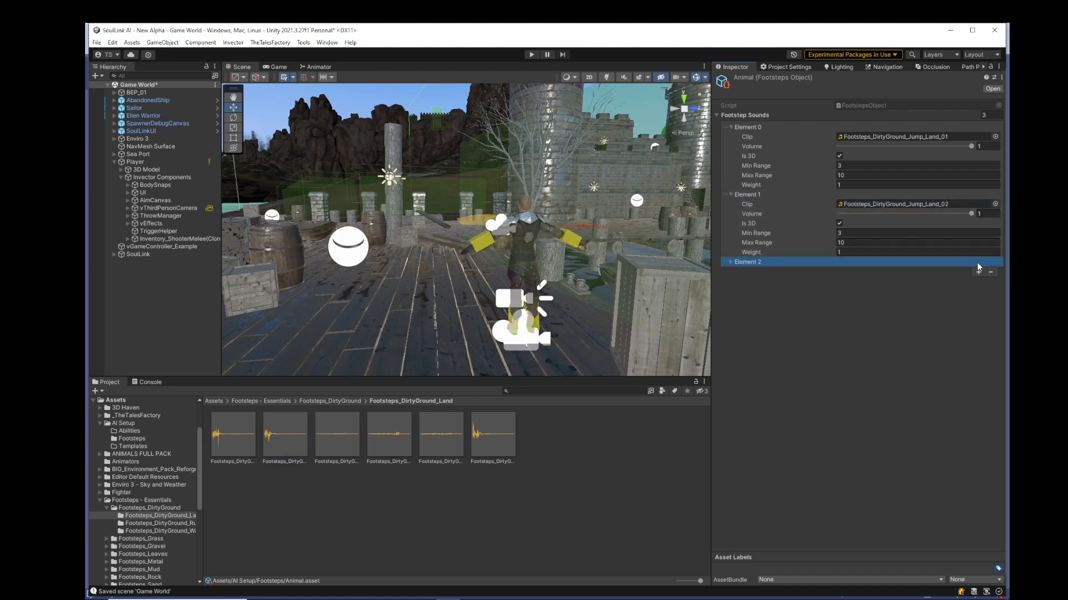
pyautogui.click(730, 263)
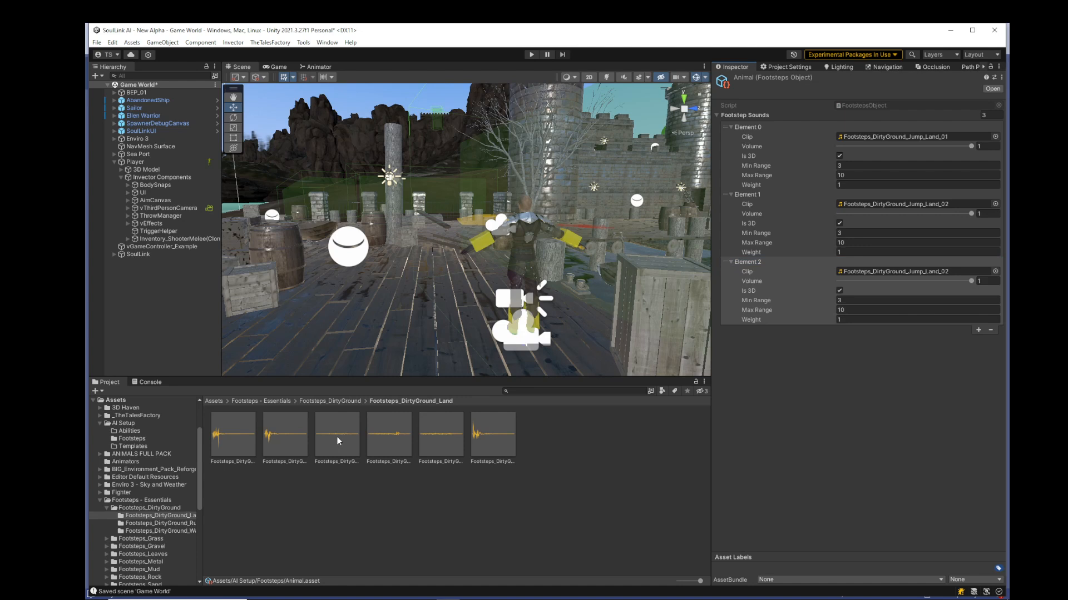
pyautogui.moveTo(335, 436); pyautogui.dragTo(882, 273)
# Add a fourth and fifth footstep sound element using the Footsteps_DirtyGround_Jump_Start_01 and Footsteps_DirtyGround_Jump_Start_02 clips.
pyautogui.click(977, 330)
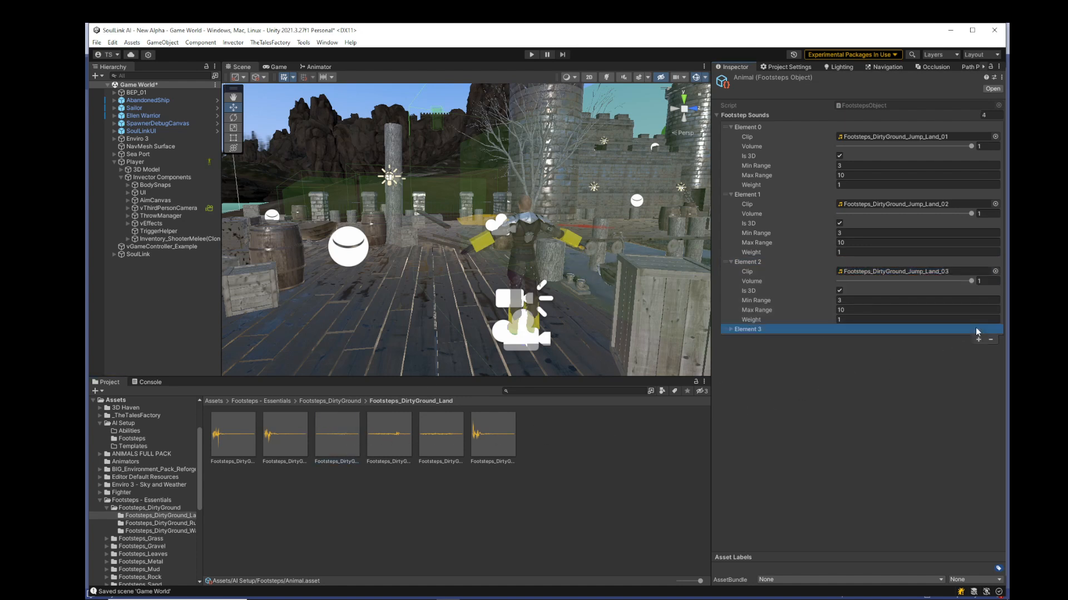
pyautogui.click(730, 329)
pyautogui.moveTo(389, 434); pyautogui.dragTo(859, 341)
pyautogui.click(977, 398)
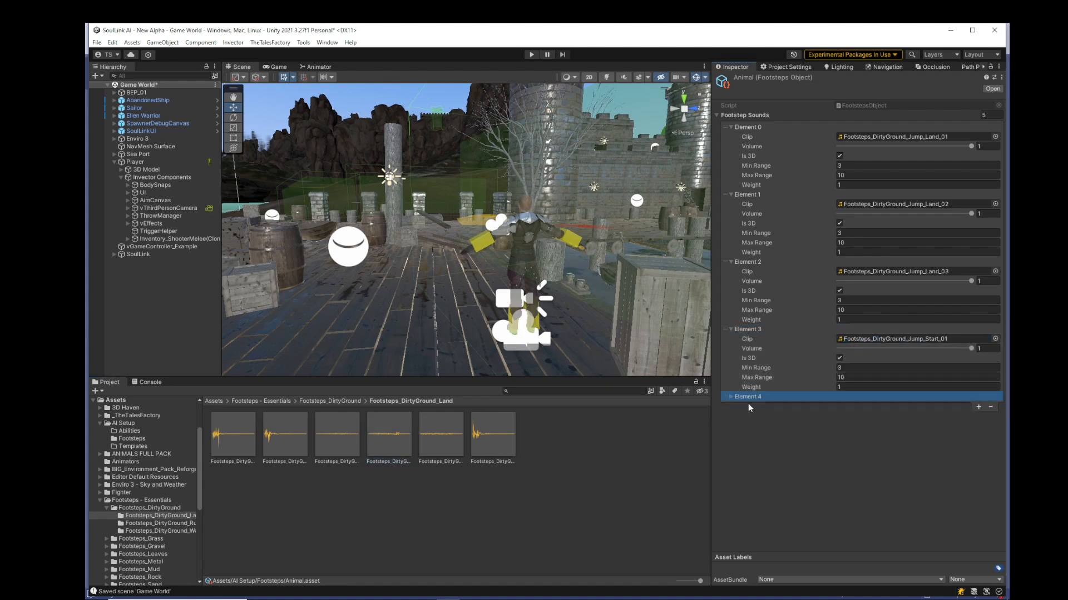
pyautogui.click(731, 397)
pyautogui.moveTo(438, 434); pyautogui.dragTo(904, 405)
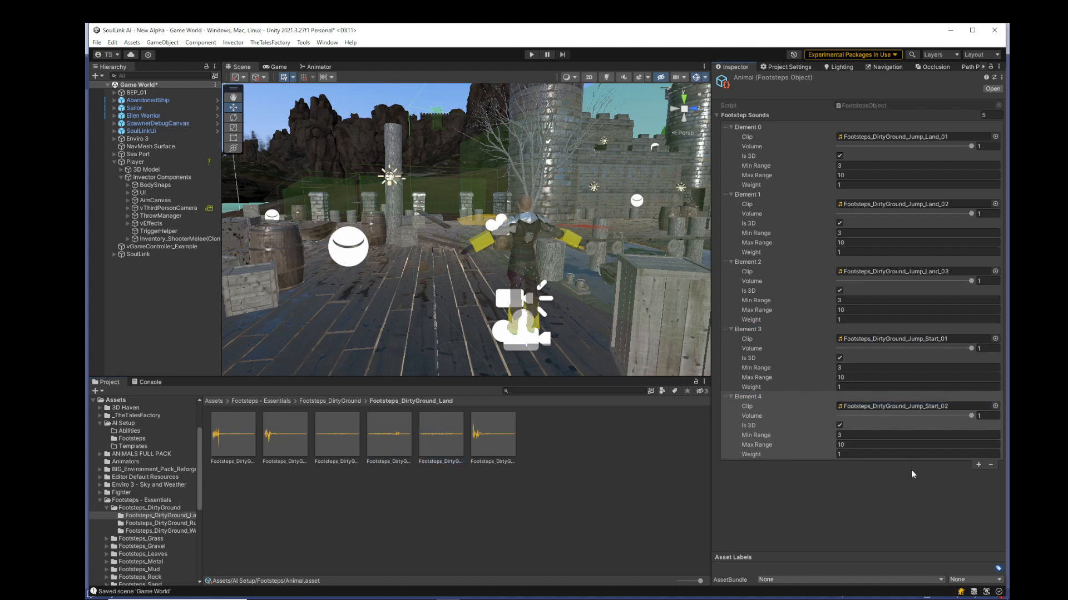
# Add a sixth footstep sound element with the last clip of the Footsteps_DirtyGround_Land folder, and collapse the sound list.
pyautogui.click(977, 465)
pyautogui.click(723, 465)
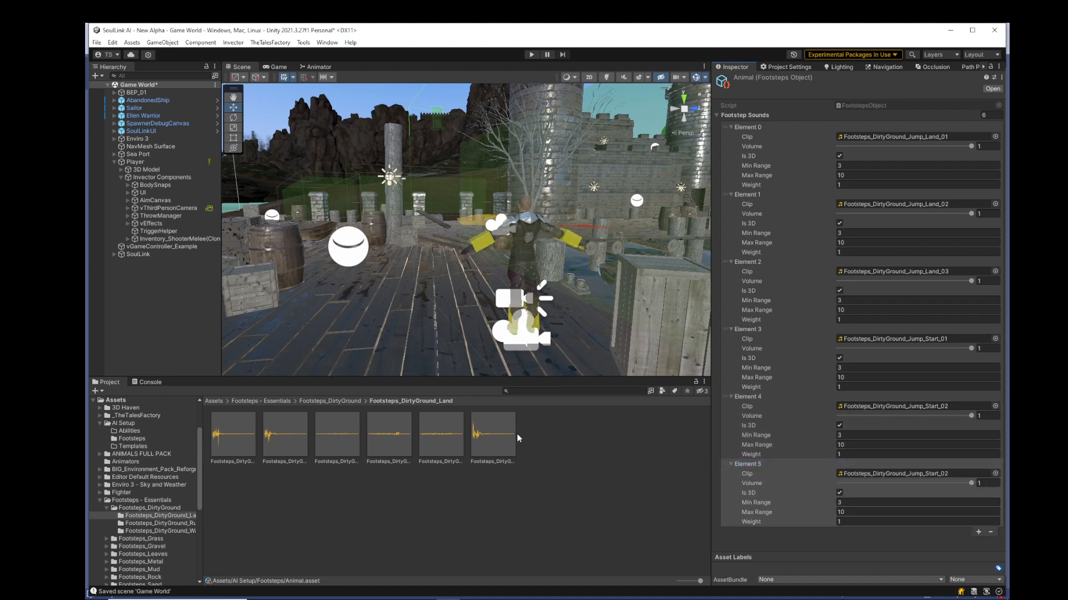
pyautogui.moveTo(515, 434); pyautogui.dragTo(850, 478)
pyautogui.click(716, 115)
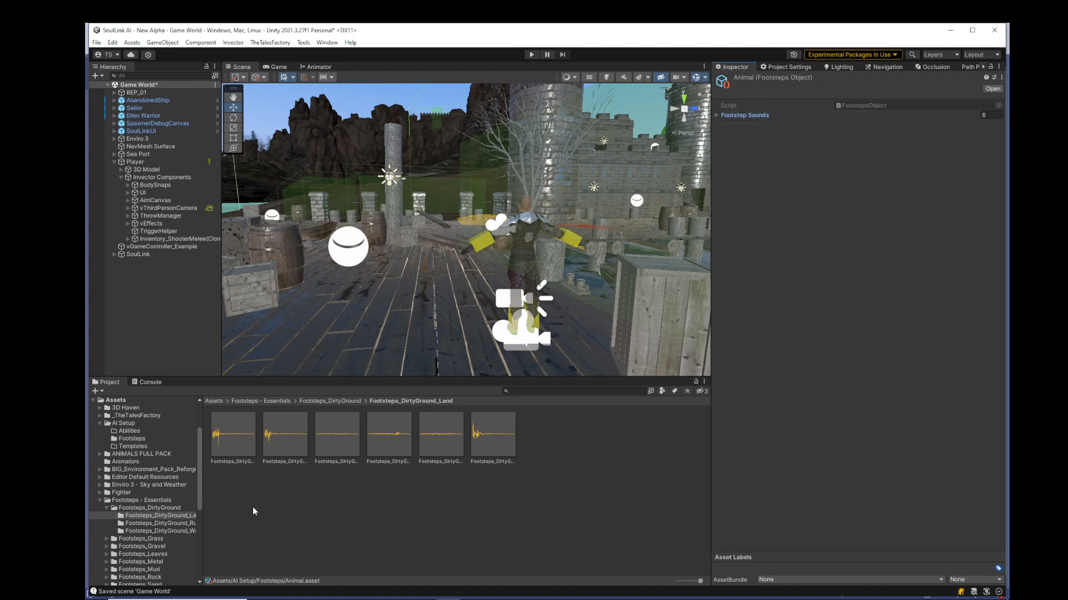
# Create a SoulLink AI Ability Object named Boar Attack in the Abilities folder.
pyautogui.click(131, 432)
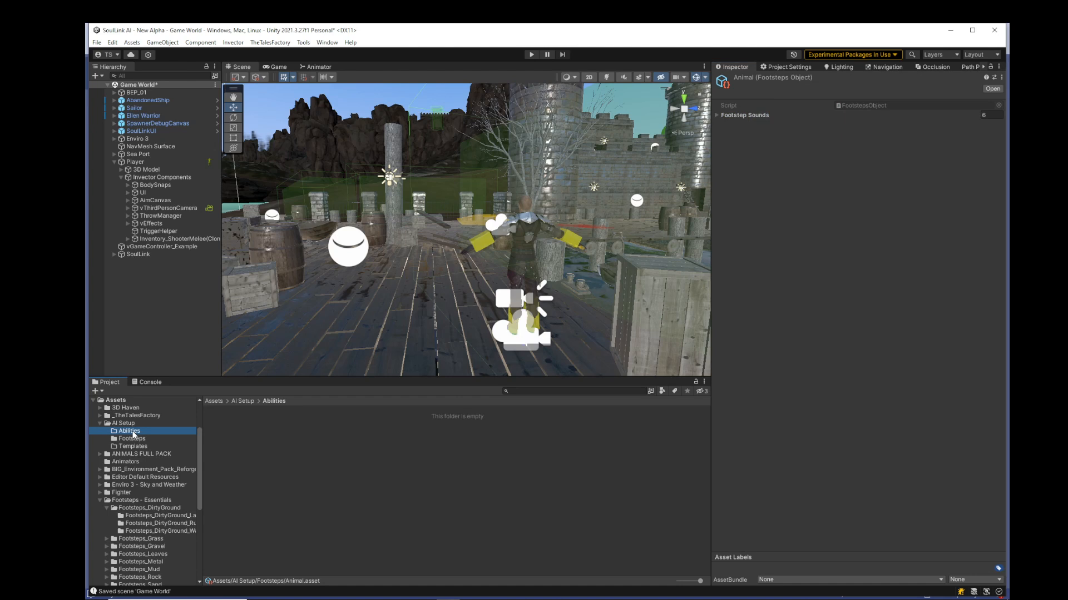
pyautogui.rightClick(346, 479)
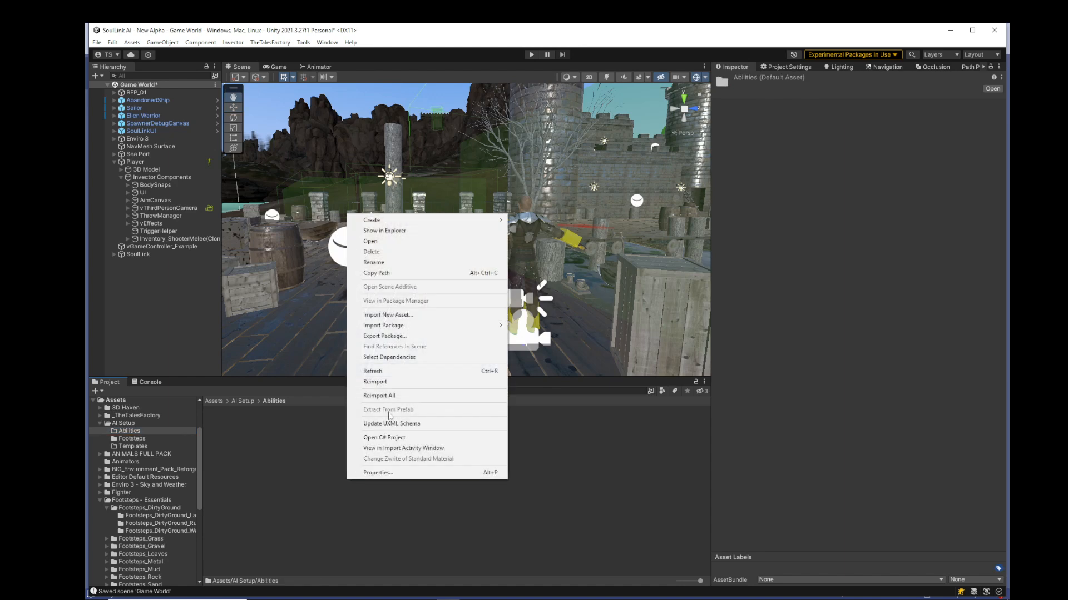
pyautogui.moveTo(383, 224)
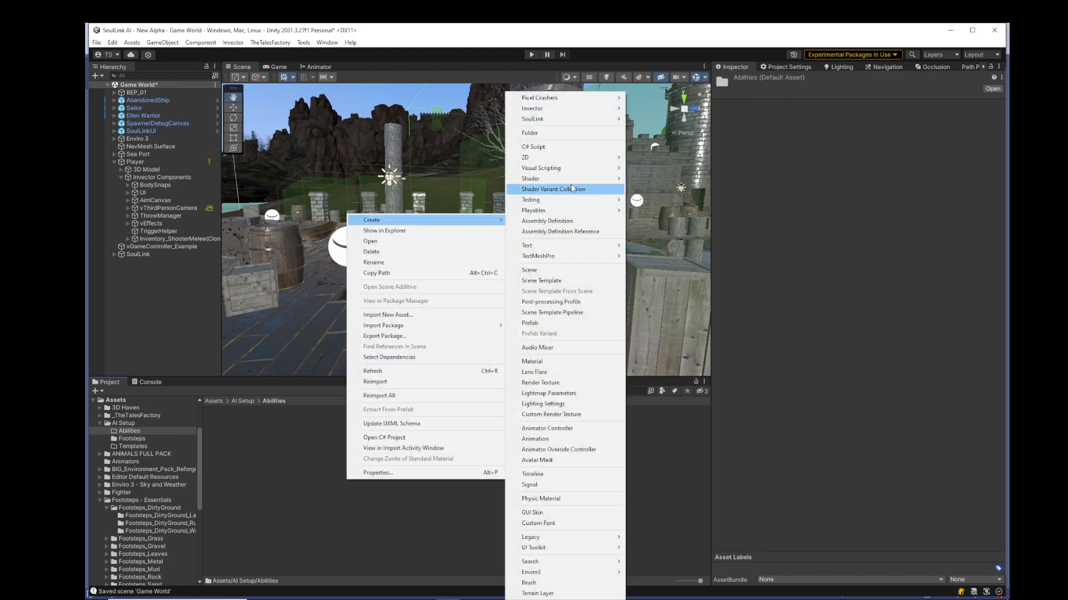
pyautogui.moveTo(562, 120)
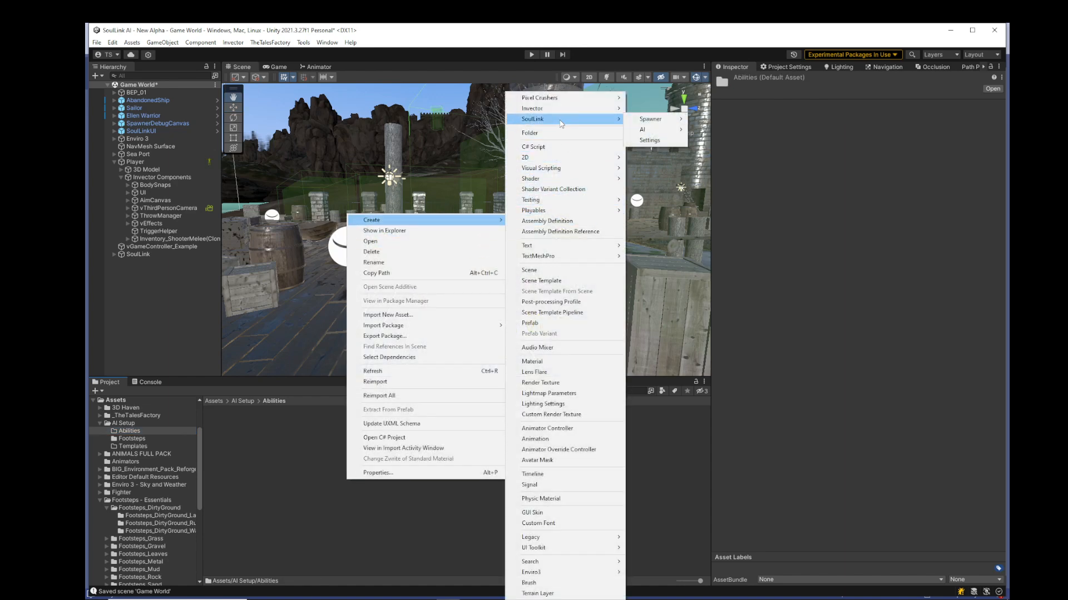
pyautogui.moveTo(646, 131)
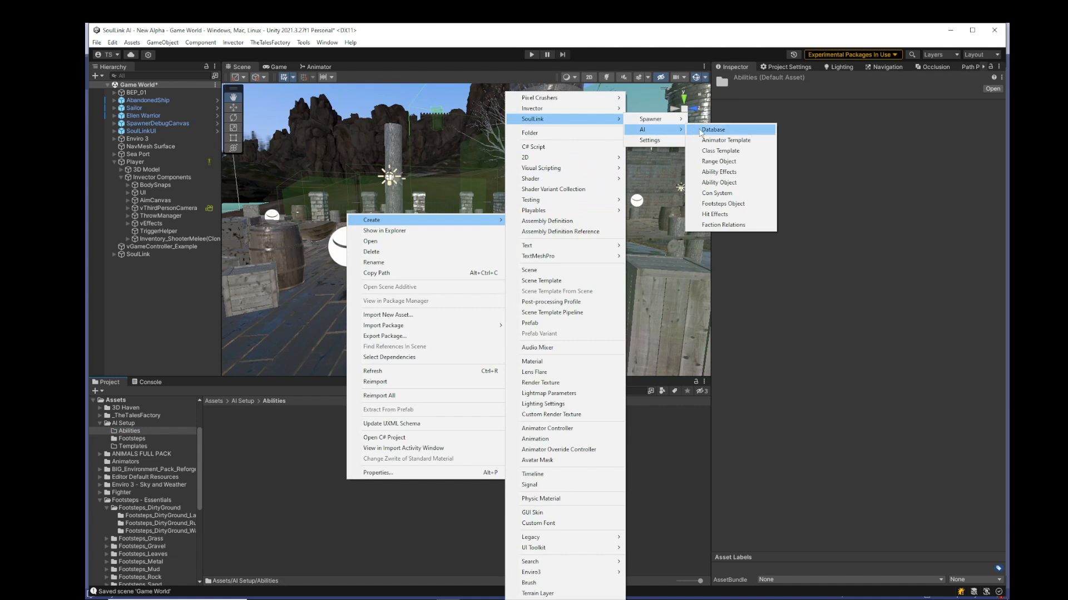
pyautogui.click(722, 184)
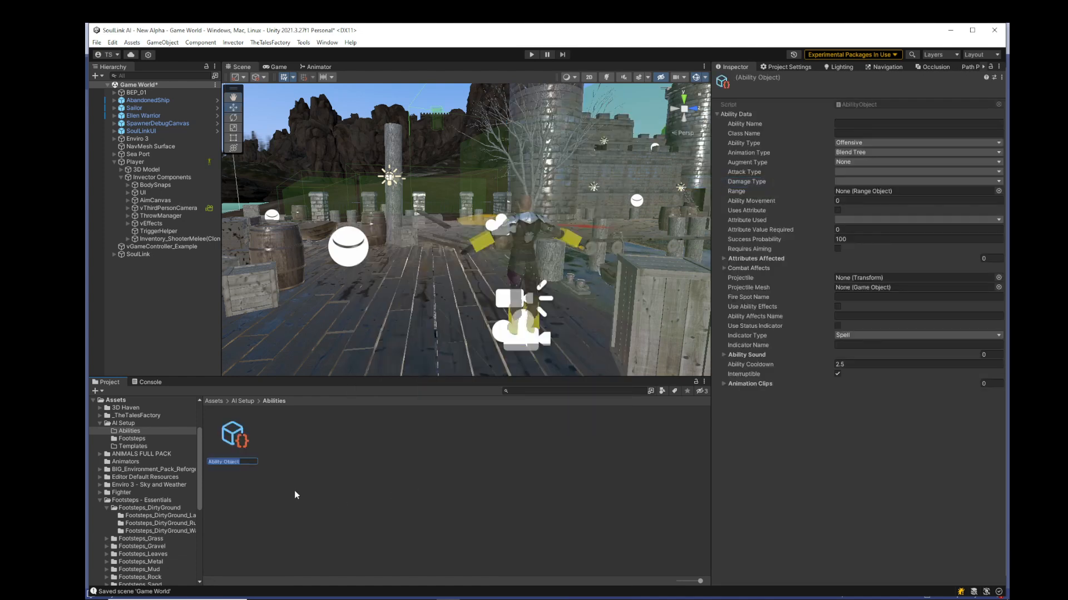
pyautogui.write('Boar A')
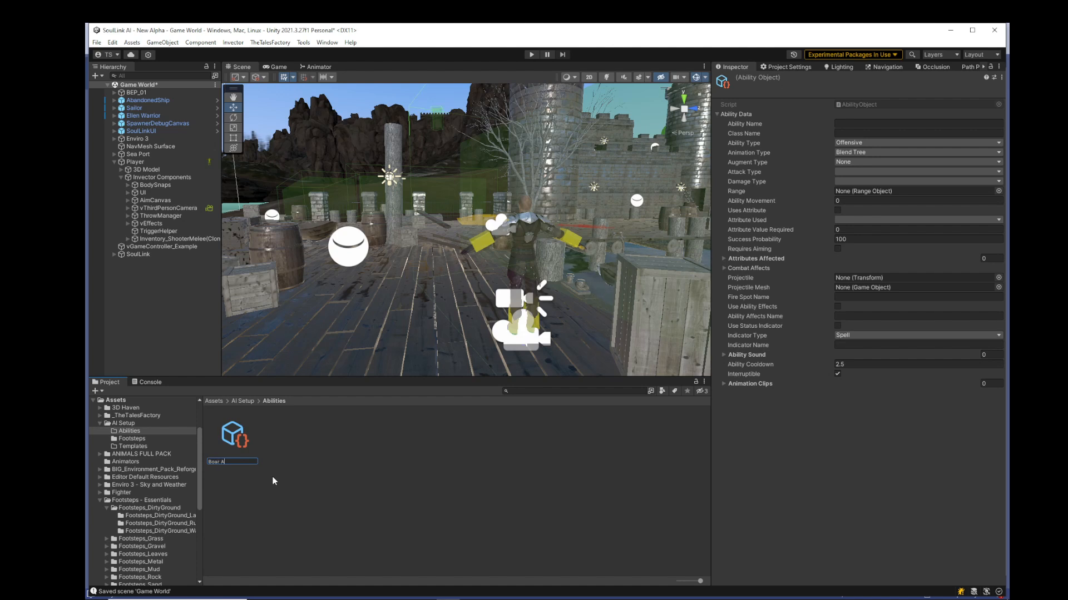
pyautogui.write('ttack')
pyautogui.press('Return')
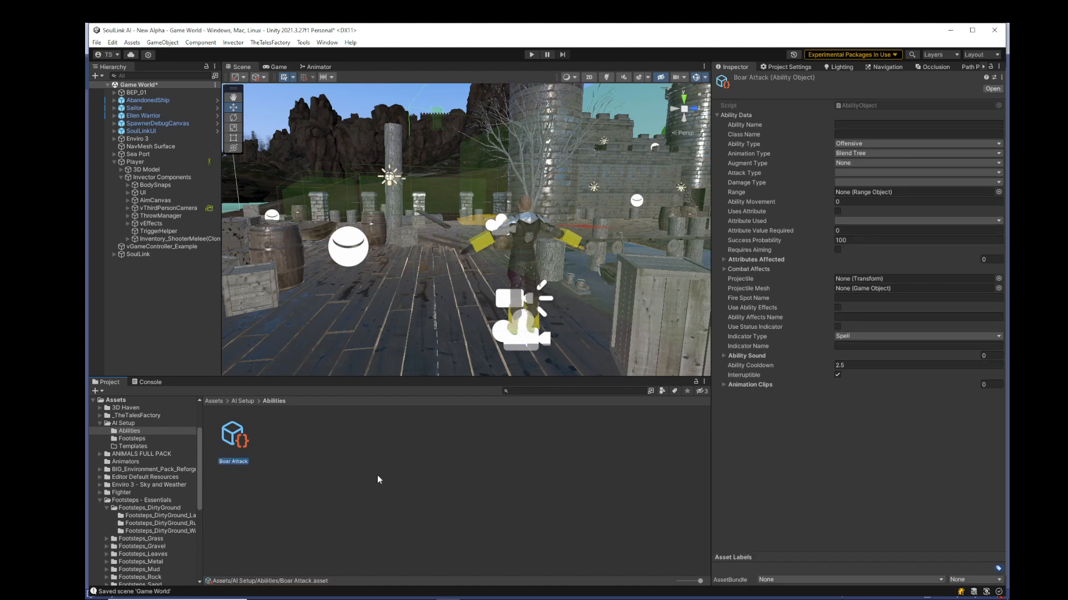
# Set the Boar Attack ability's name to Attack 1 and its class name to Base.
pyautogui.click(889, 125)
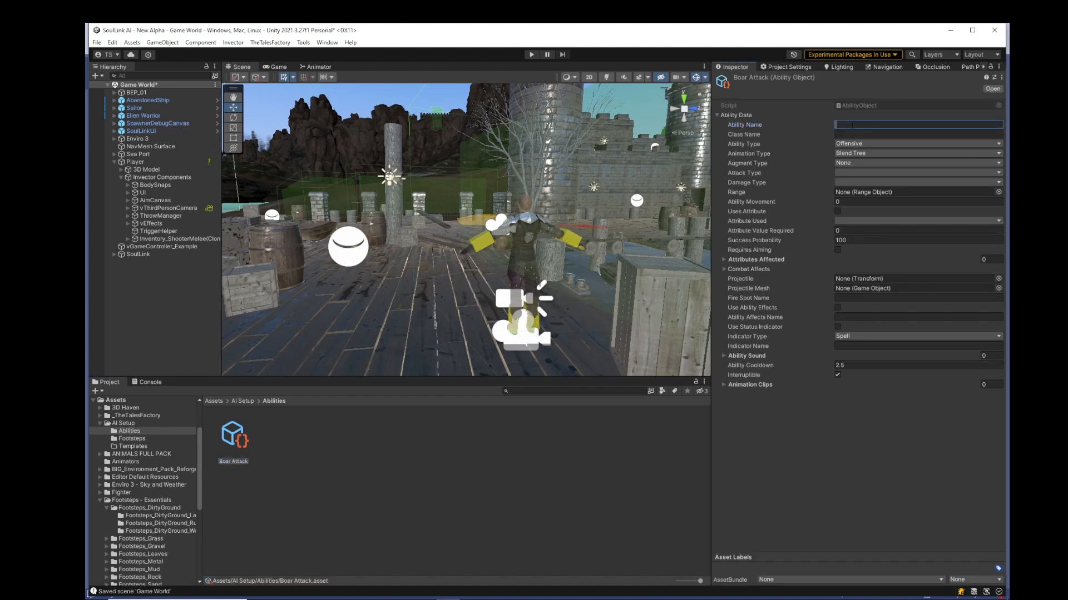
pyautogui.write('Attacck 1')
pyautogui.press('BackSpace')
pyautogui.click(885, 134)
pyautogui.write('Base')
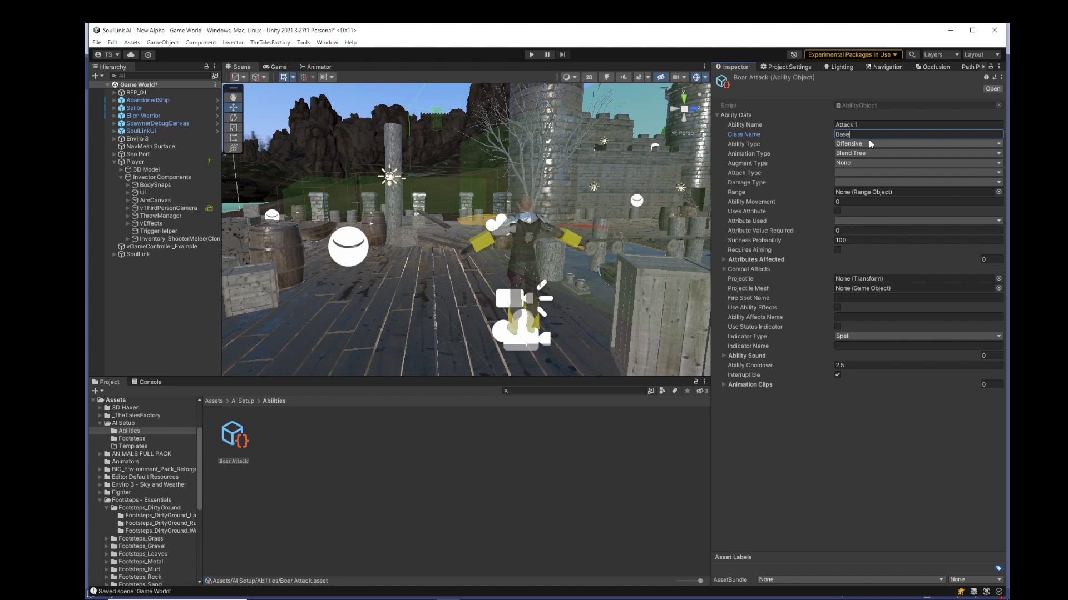
# Set the ability's attack type to Melee, its damage type to Piercing and its range to Close Range.
pyautogui.click(855, 173)
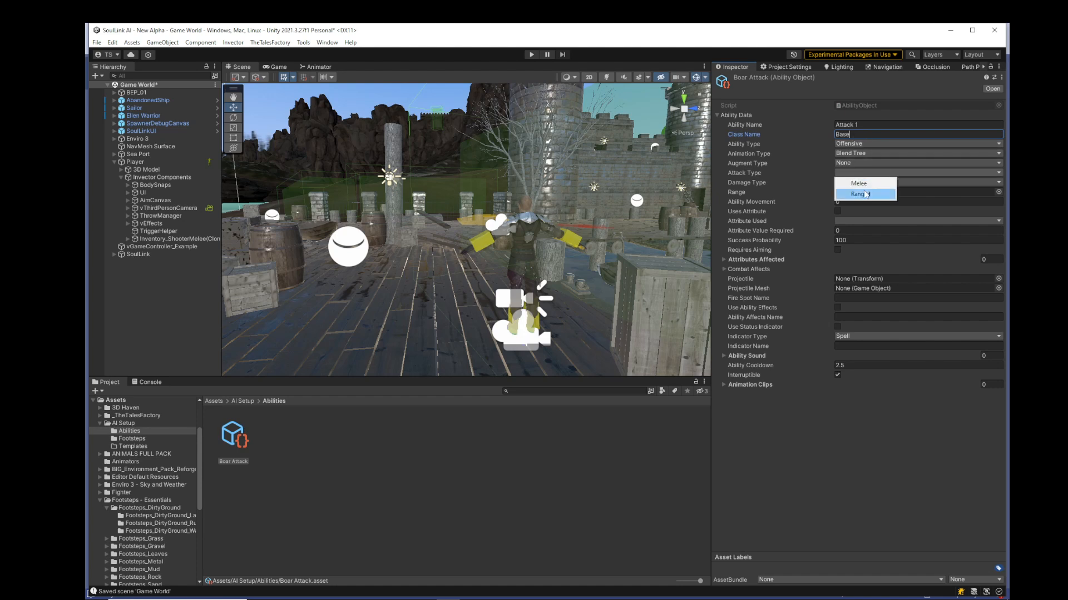
pyautogui.click(862, 183)
pyautogui.click(863, 184)
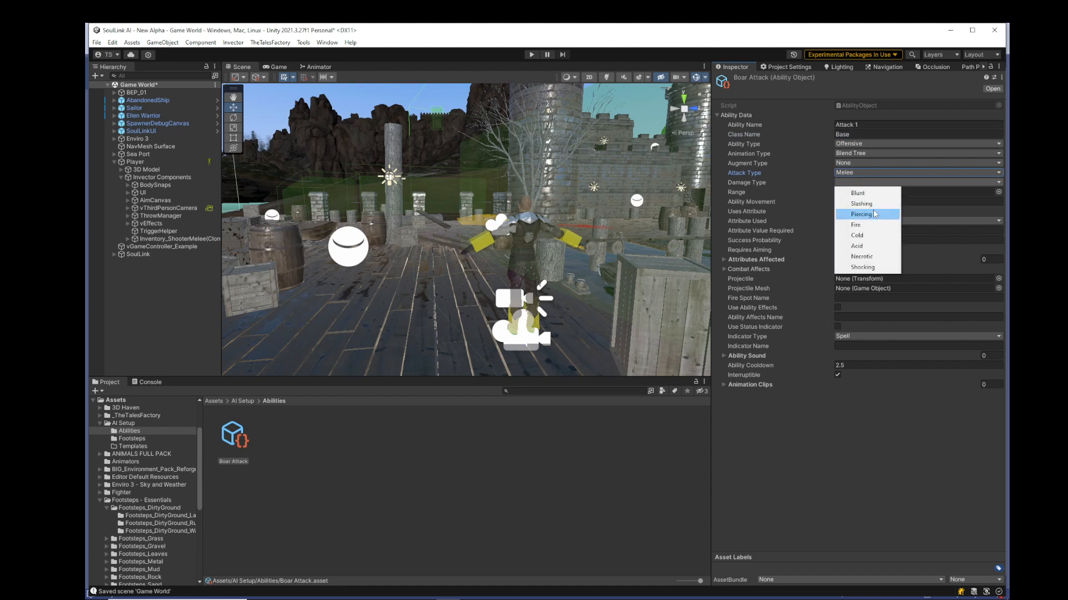
pyautogui.click(874, 213)
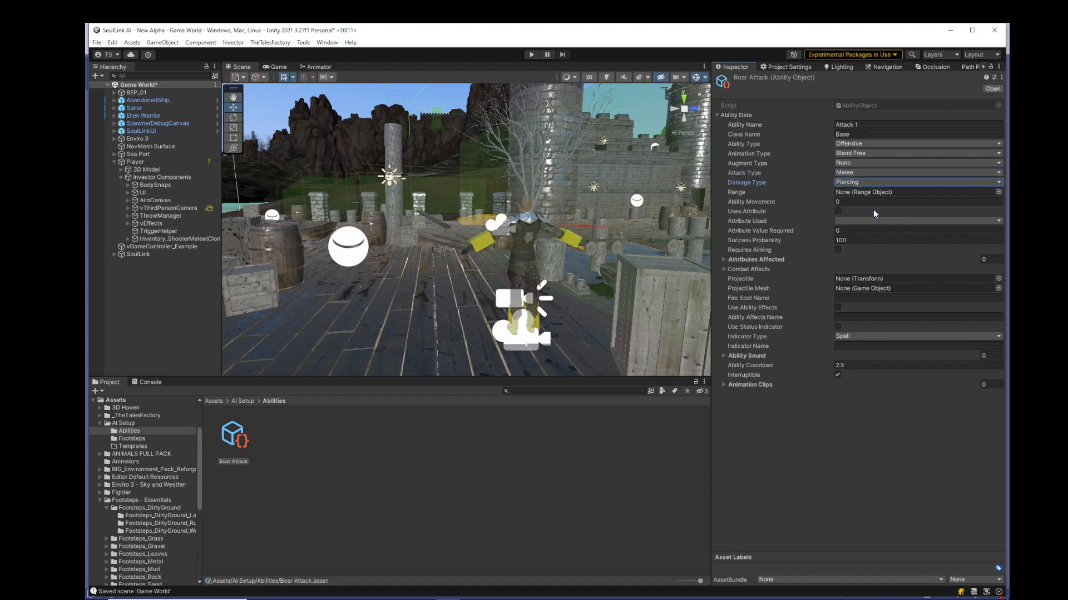
pyautogui.click(998, 192)
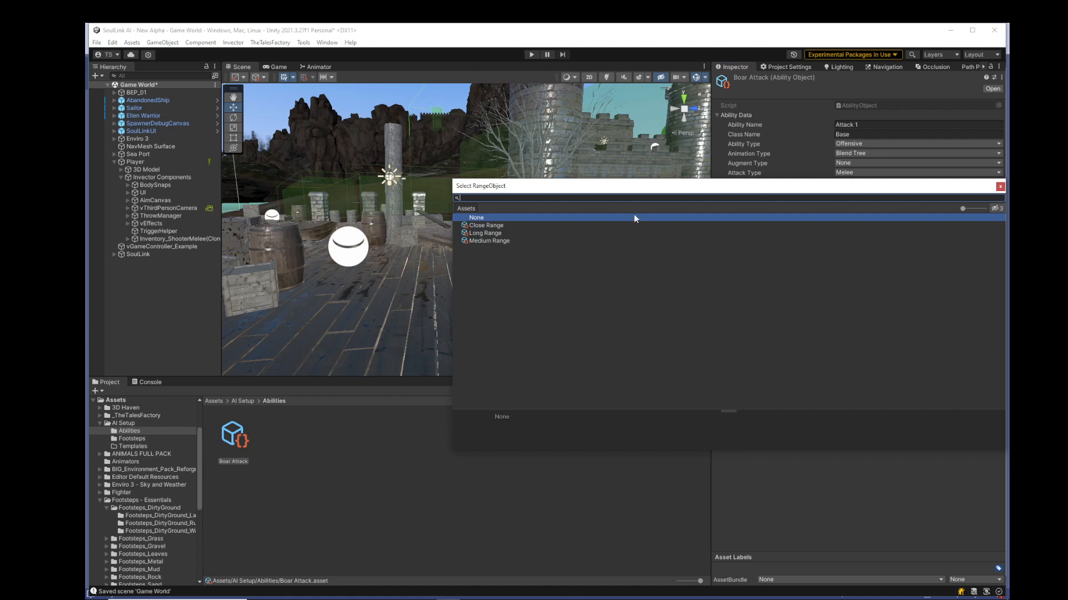
pyautogui.doubleClick(486, 225)
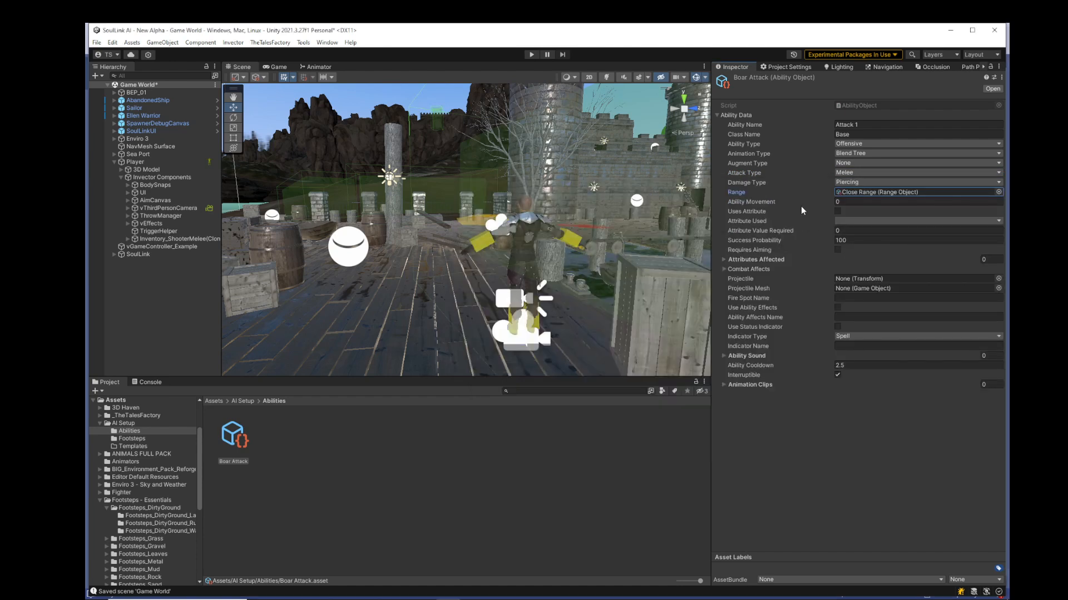
pyautogui.click(845, 220)
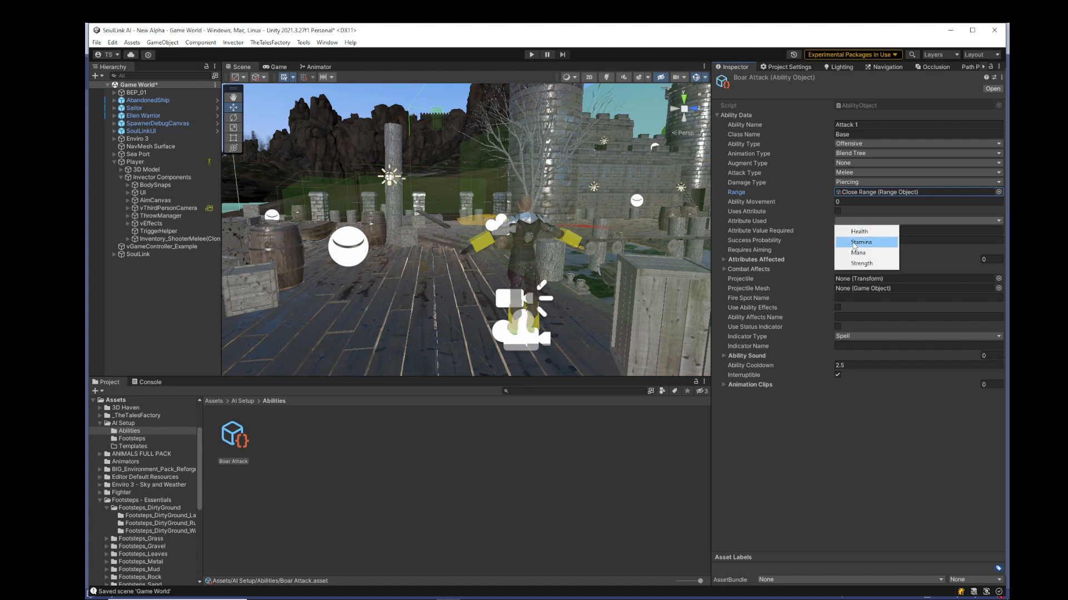
pyautogui.click(923, 231)
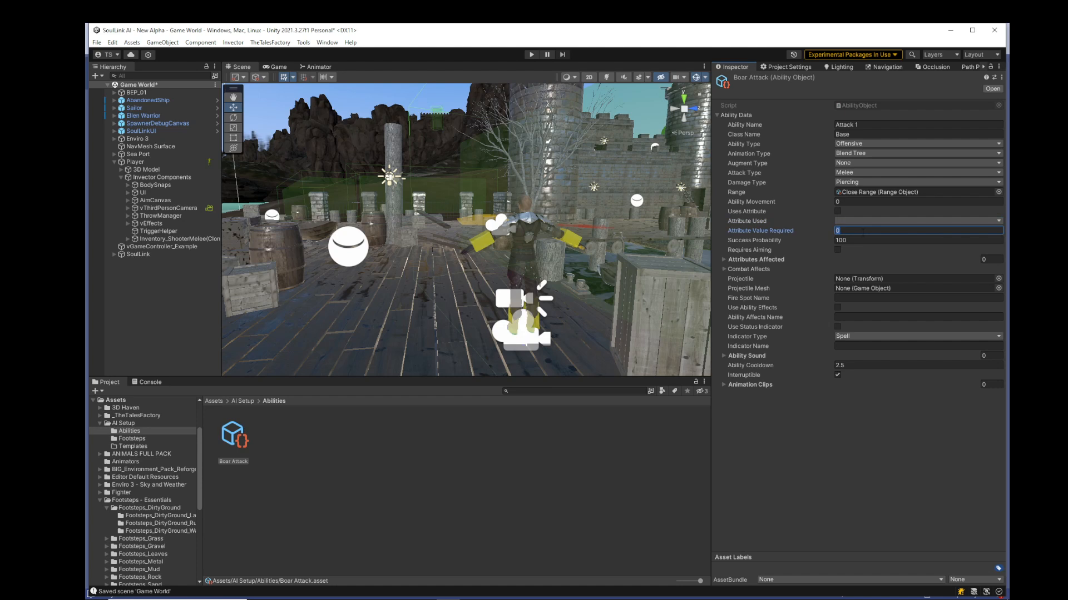
pyautogui.click(884, 240)
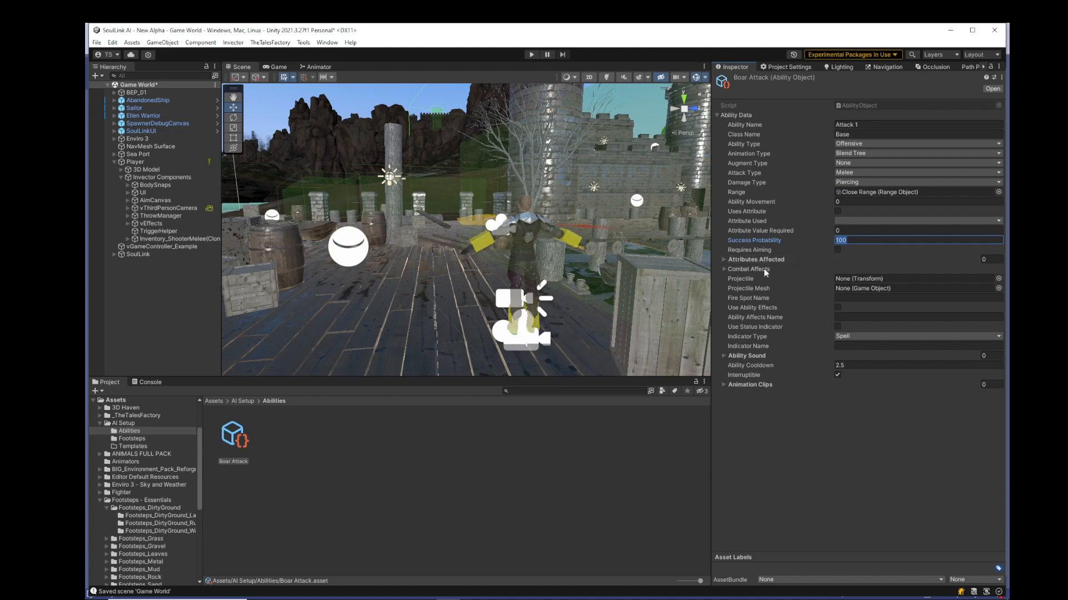
# Add an Attributes Affected element to the Boar Attack ability and set its affected attribute to Health.
pyautogui.click(723, 259)
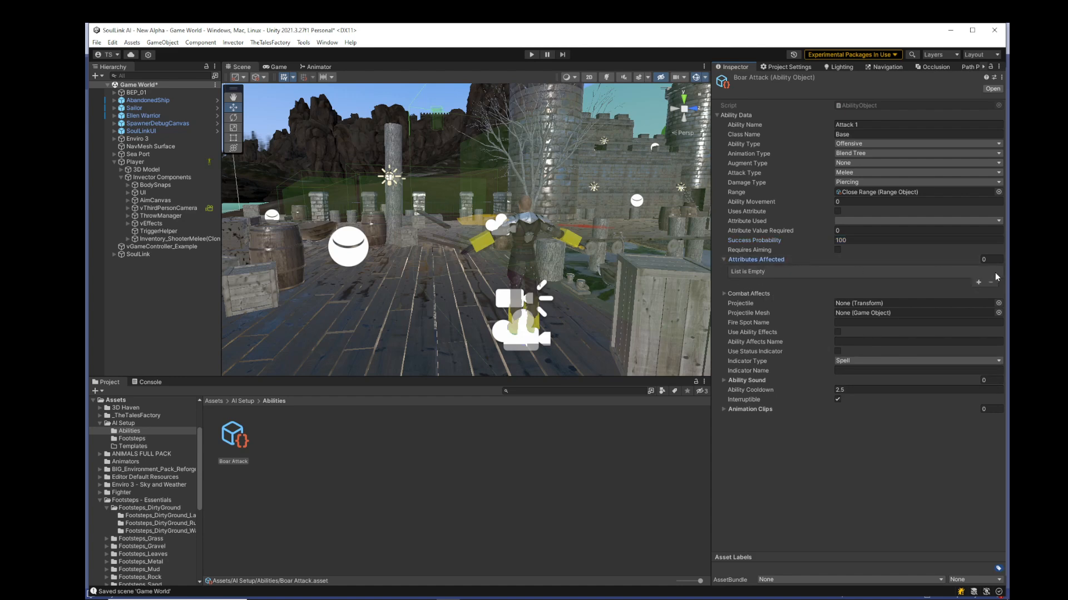
pyautogui.click(978, 282)
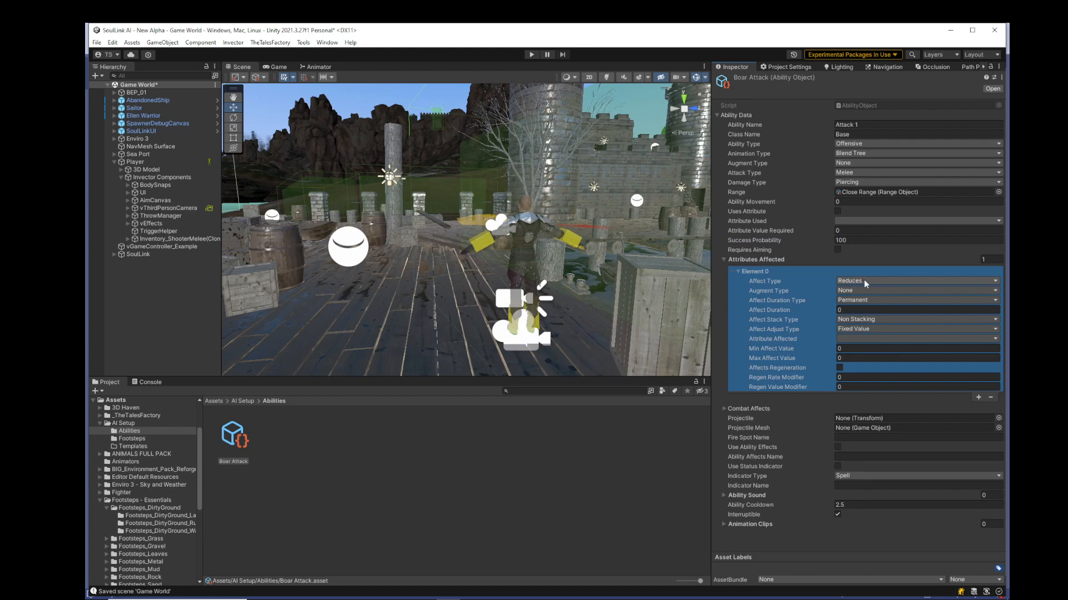
pyautogui.click(864, 338)
pyautogui.click(861, 351)
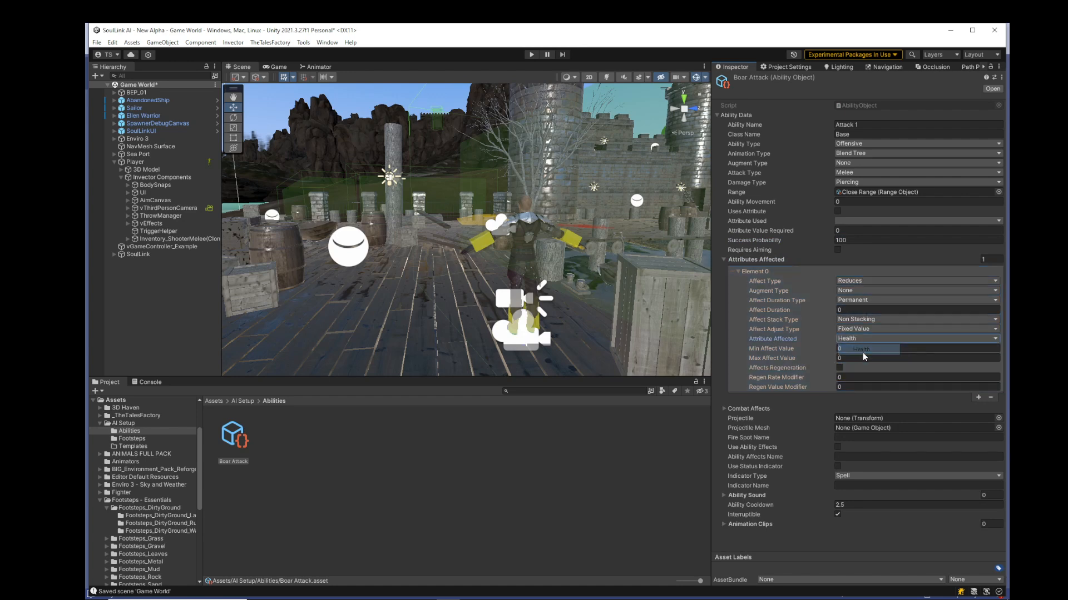
pyautogui.click(860, 301)
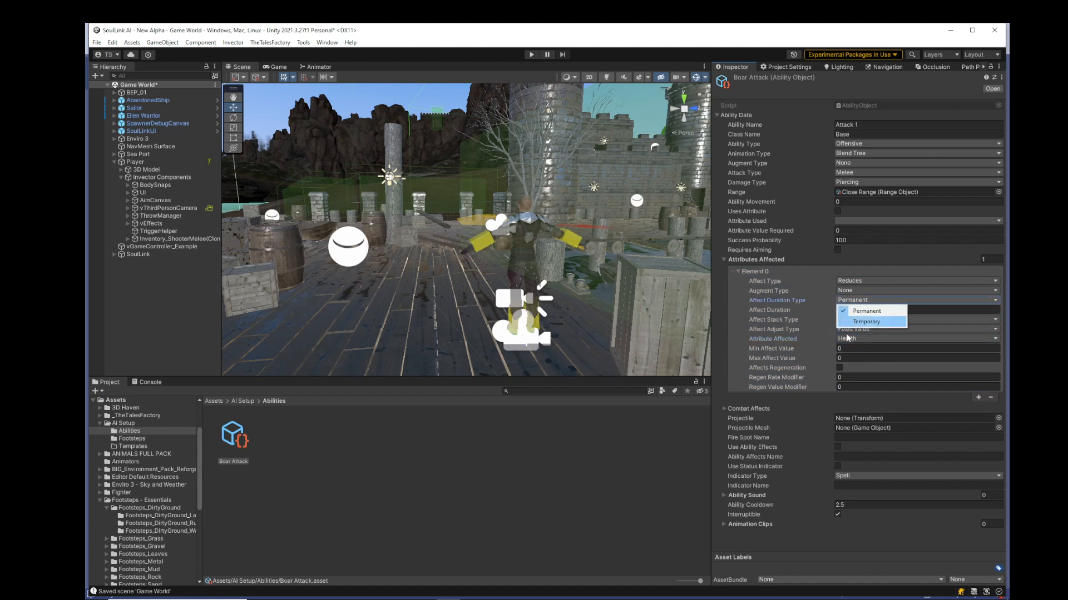
pyautogui.press('Escape')
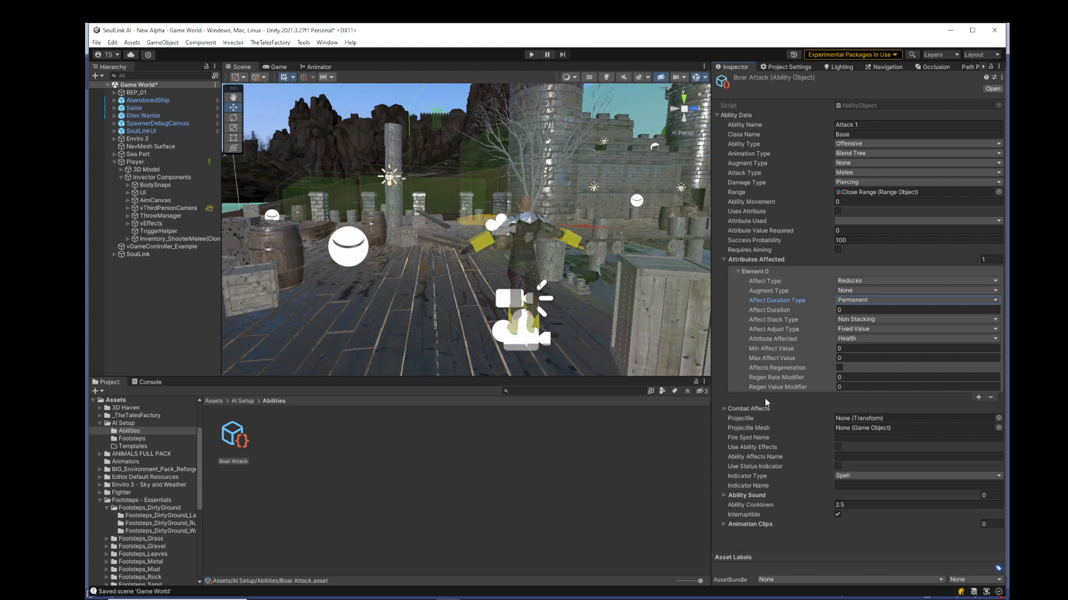
# Set the Health effect's Min Affect Value to 5 and Max Affect Value to 10.
pyautogui.click(856, 349)
pyautogui.write('5')
pyautogui.press('Tab')
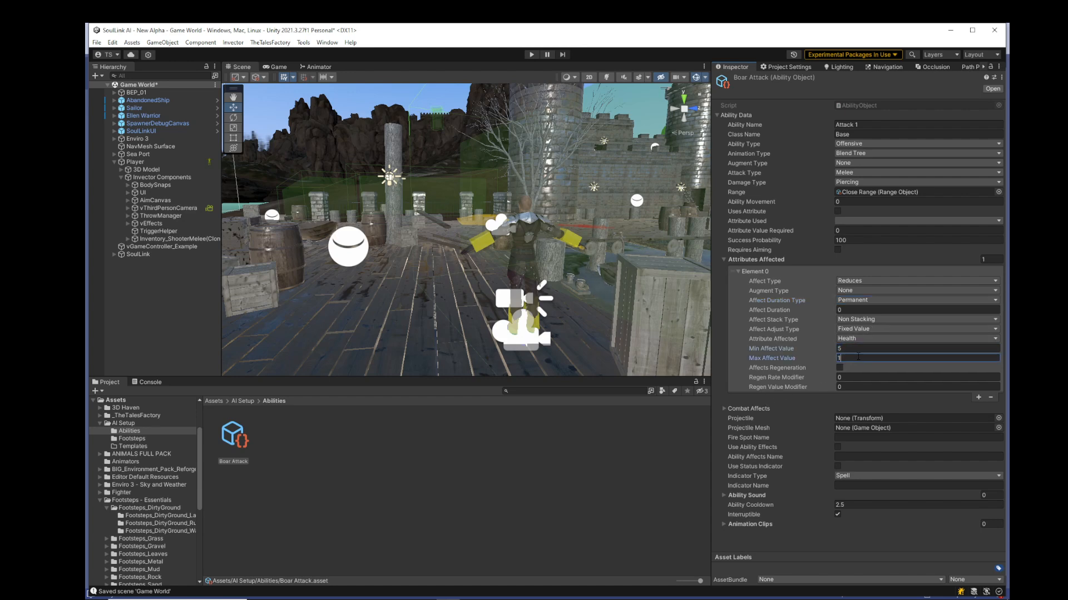
pyautogui.write('10')
pyautogui.click(860, 349)
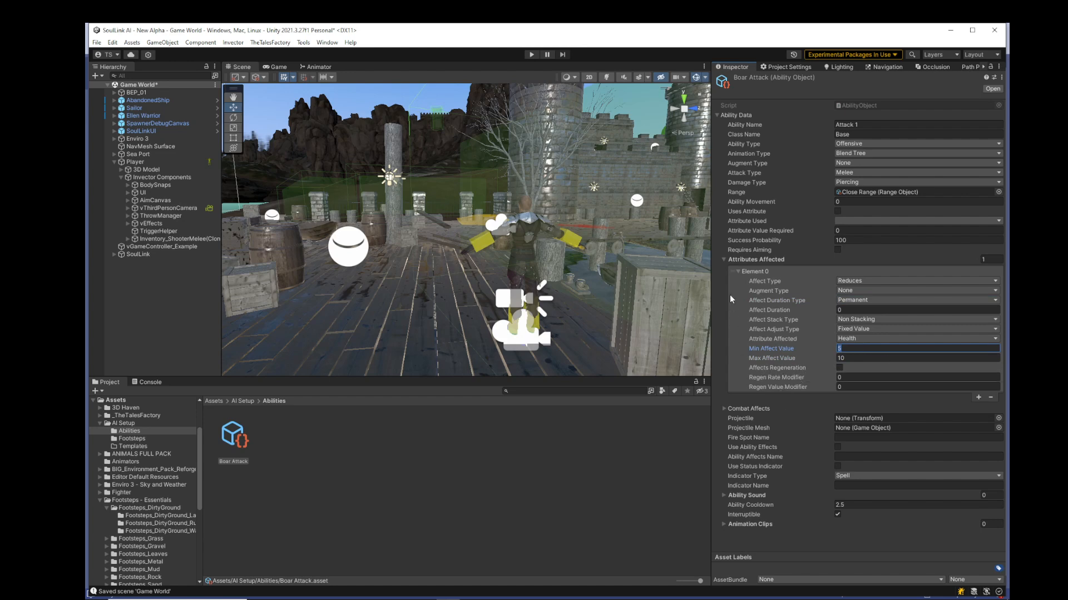
pyautogui.click(738, 271)
pyautogui.click(739, 270)
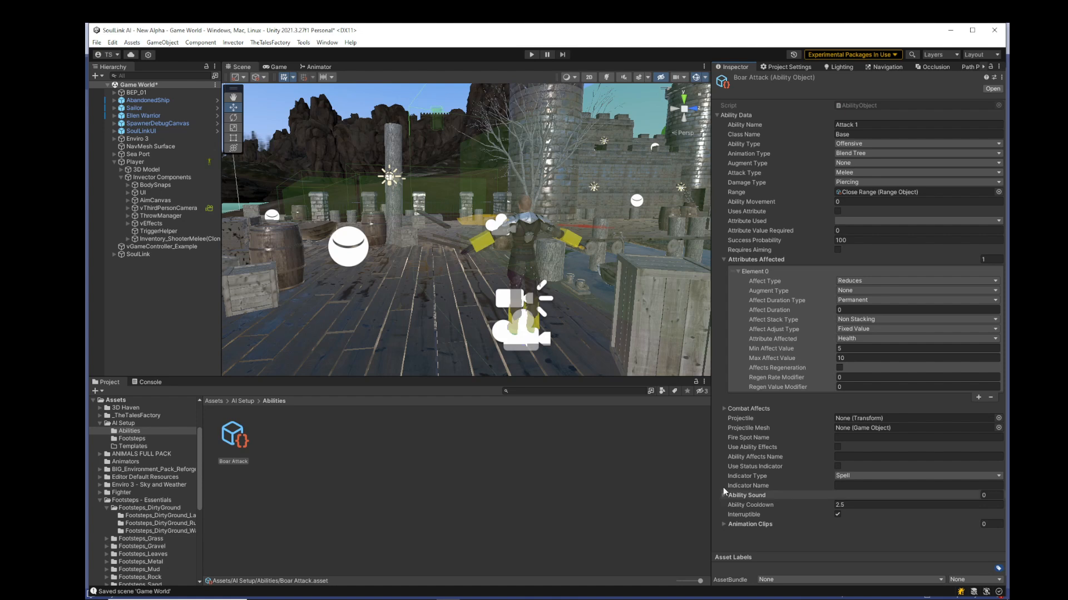
pyautogui.click(723, 409)
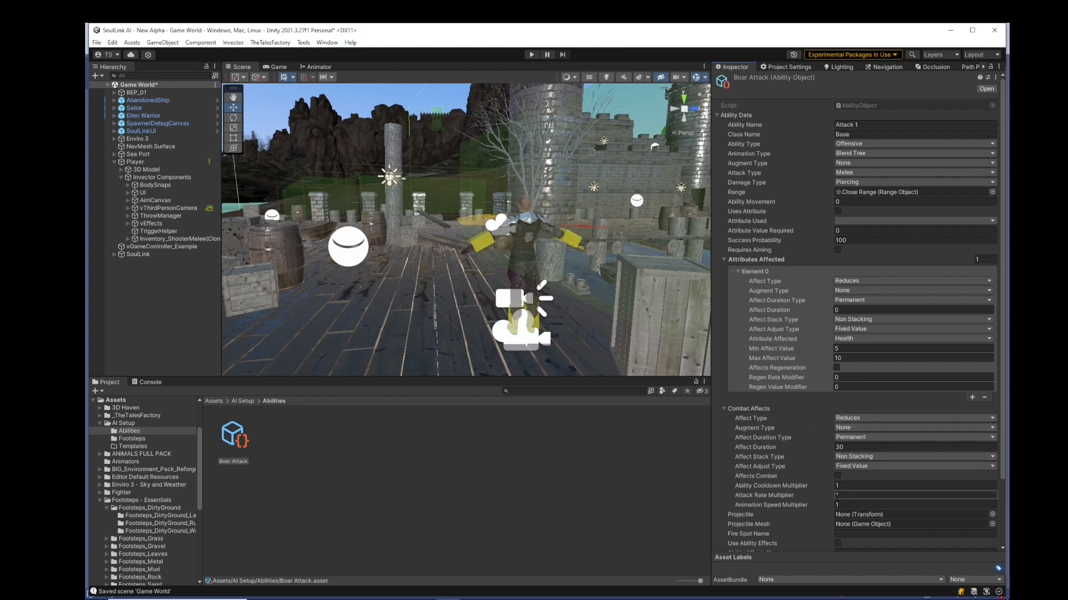
pyautogui.click(853, 429)
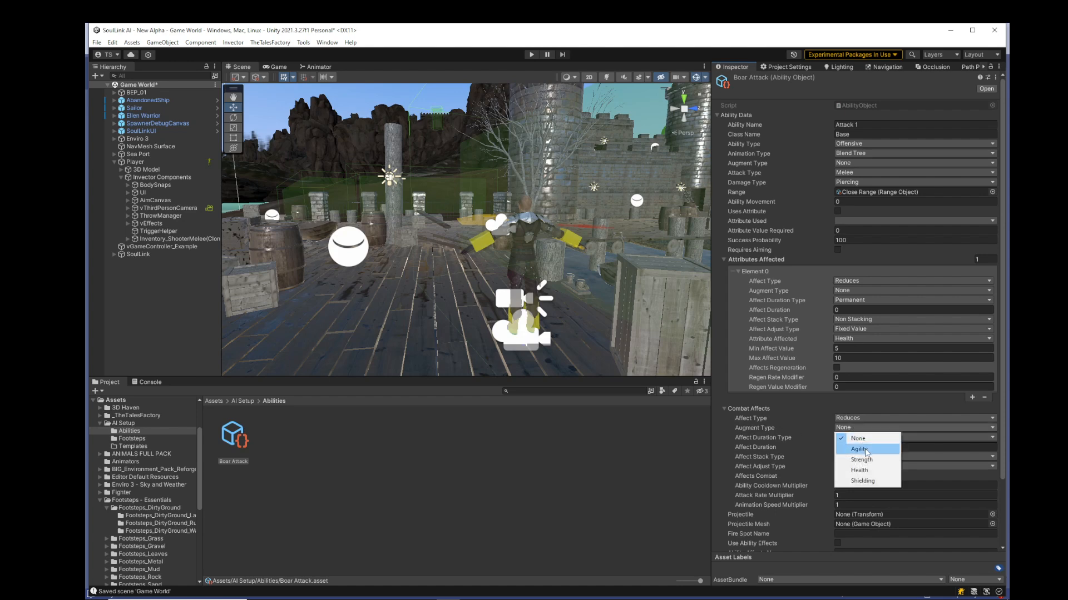
pyautogui.click(720, 427)
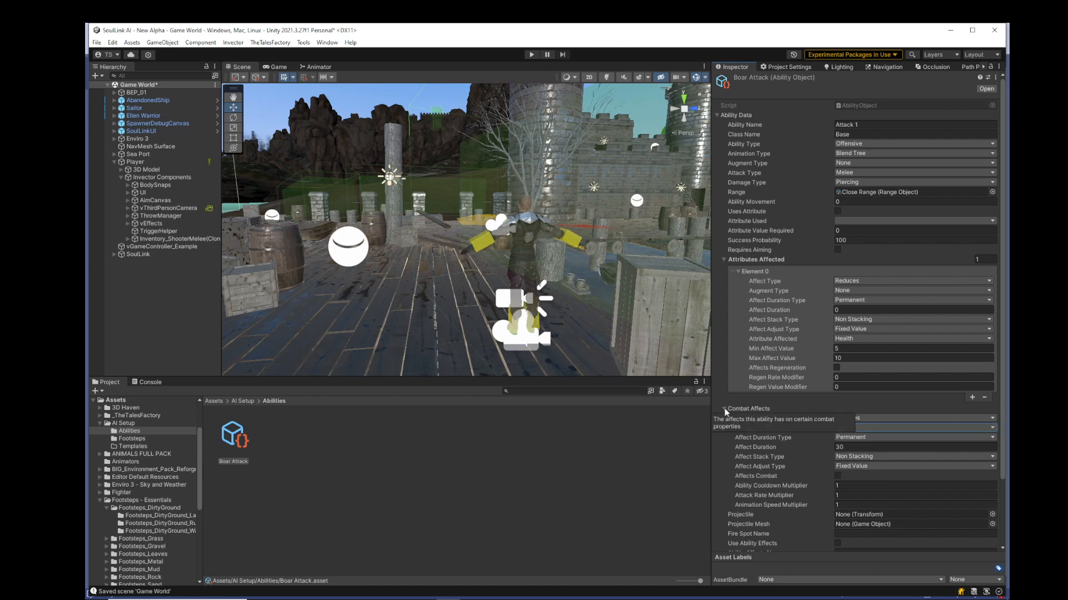
pyautogui.click(724, 408)
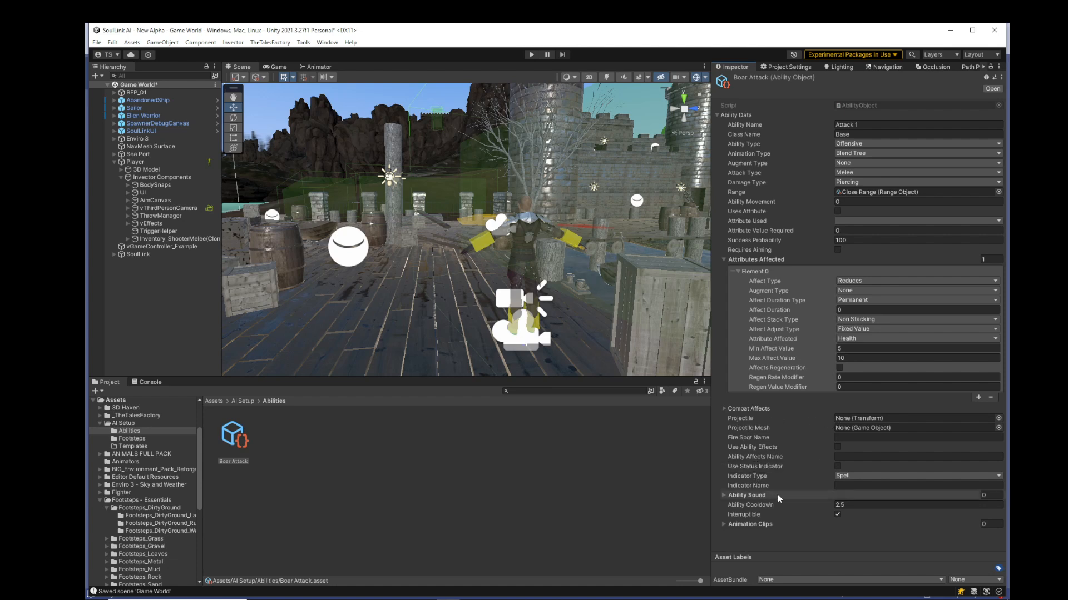
# Add an Ability Sound element to the Boar Attack ability and expand its settings.
pyautogui.click(723, 496)
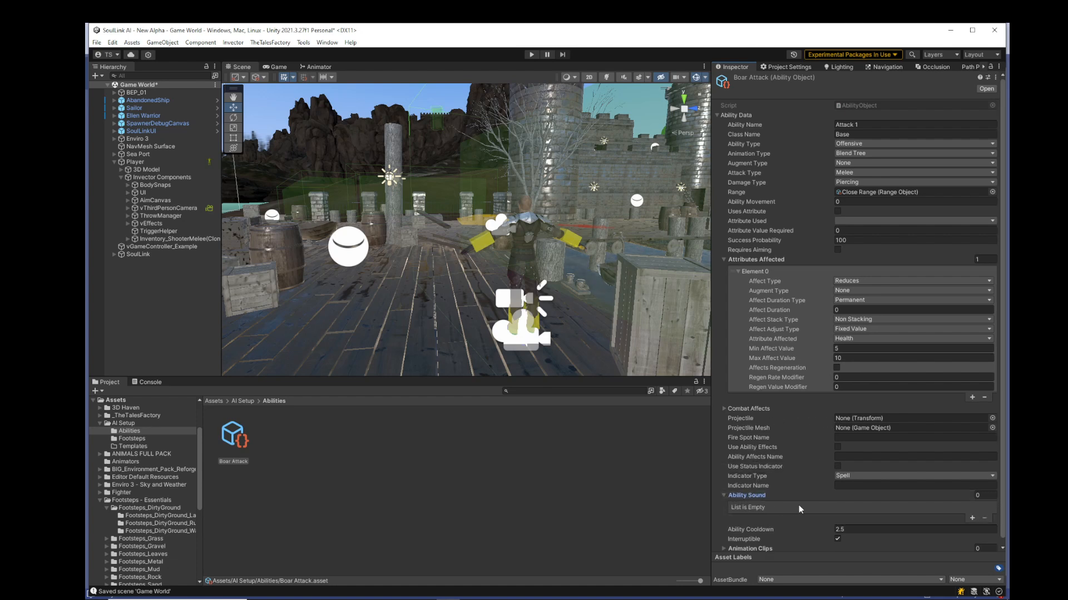
pyautogui.click(972, 519)
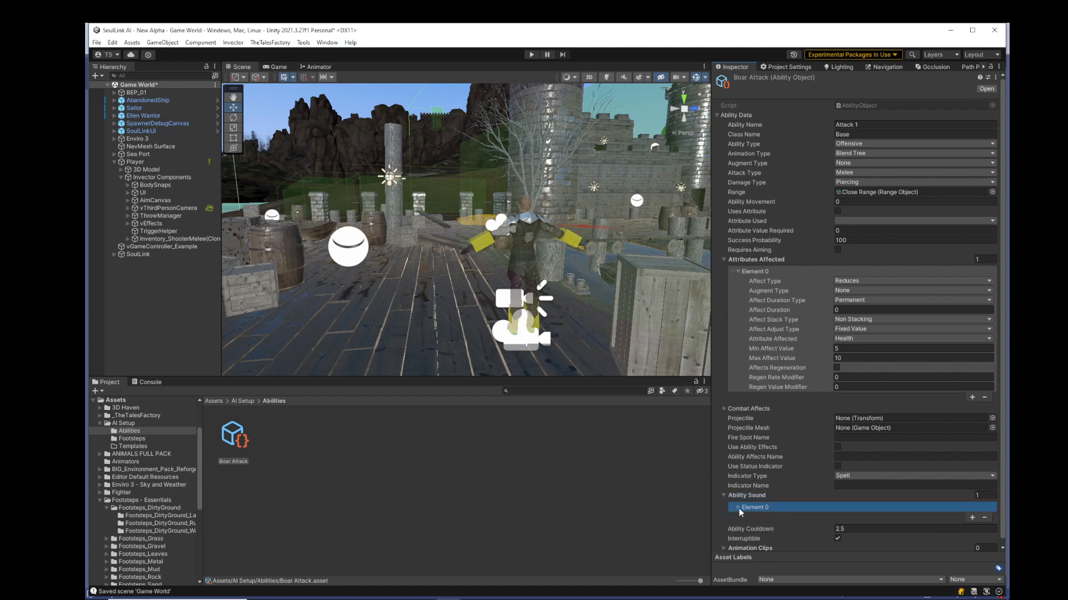
pyautogui.click(738, 508)
pyautogui.scroll(-2, 719, 492)
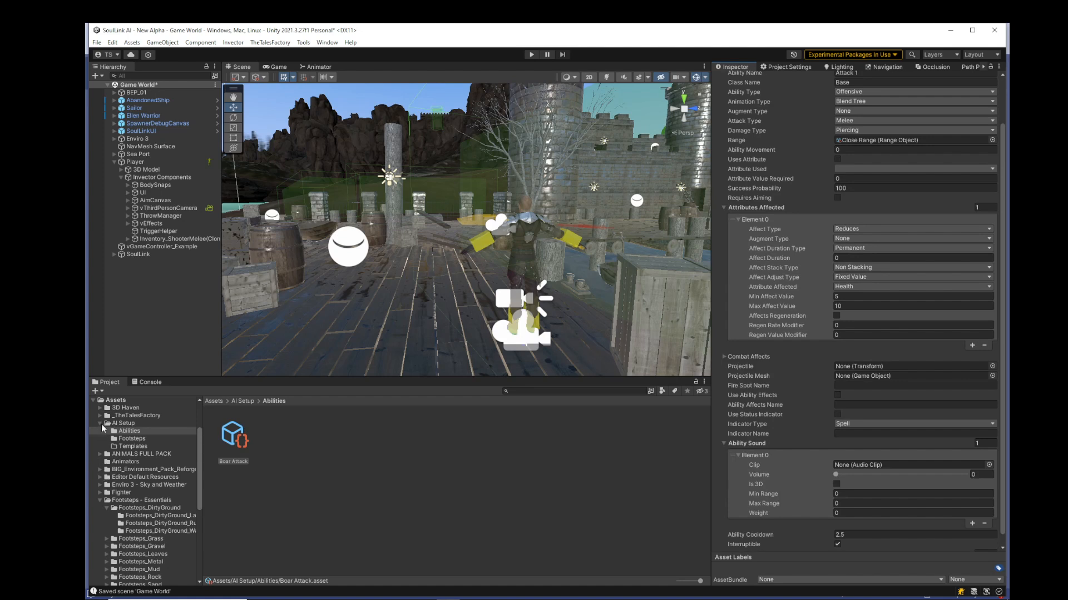
# Collapse the Footsteps - Essentials folder and open the Pigs folder under Sound fx/Animals.
pyautogui.click(100, 501)
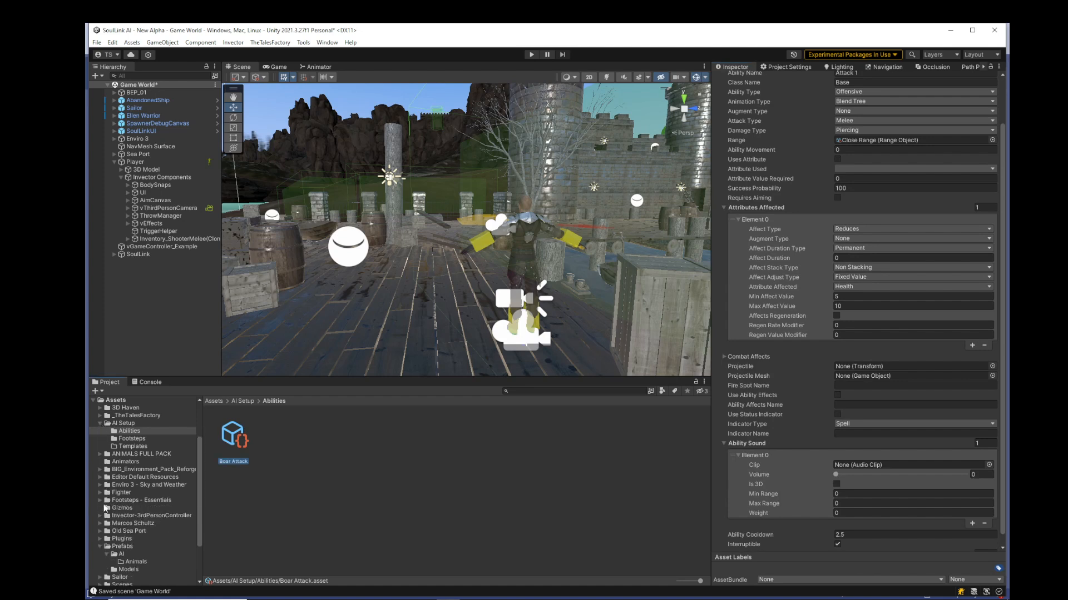
pyautogui.scroll(-3, 103, 505)
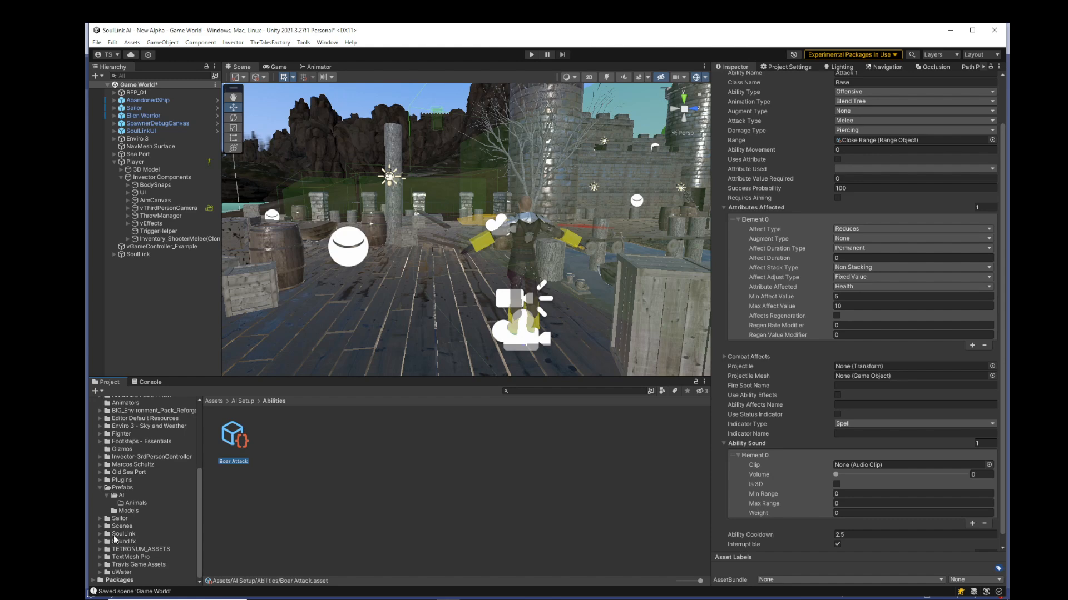
pyautogui.click(100, 542)
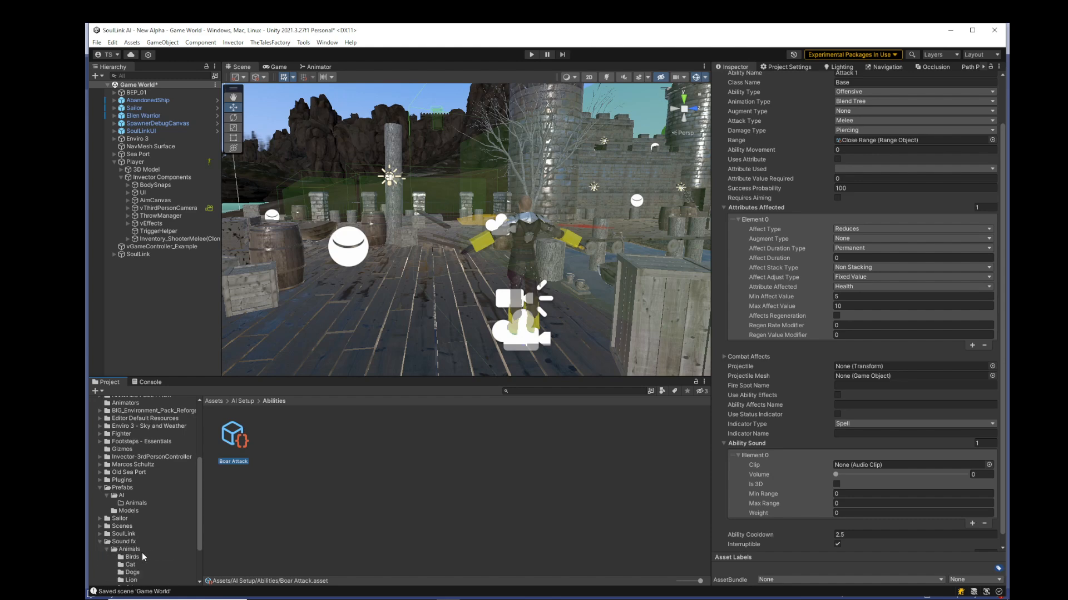
pyautogui.scroll(-3, 142, 552)
pyautogui.click(129, 532)
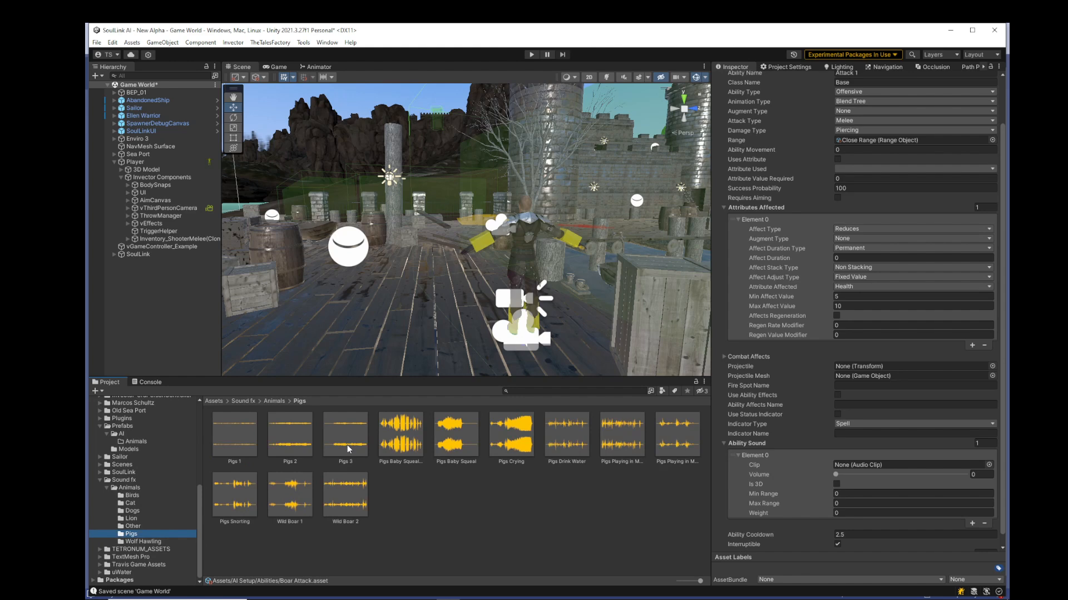
# Select the Wild Boar 1 audio clip and play its preview.
pyautogui.click(292, 498)
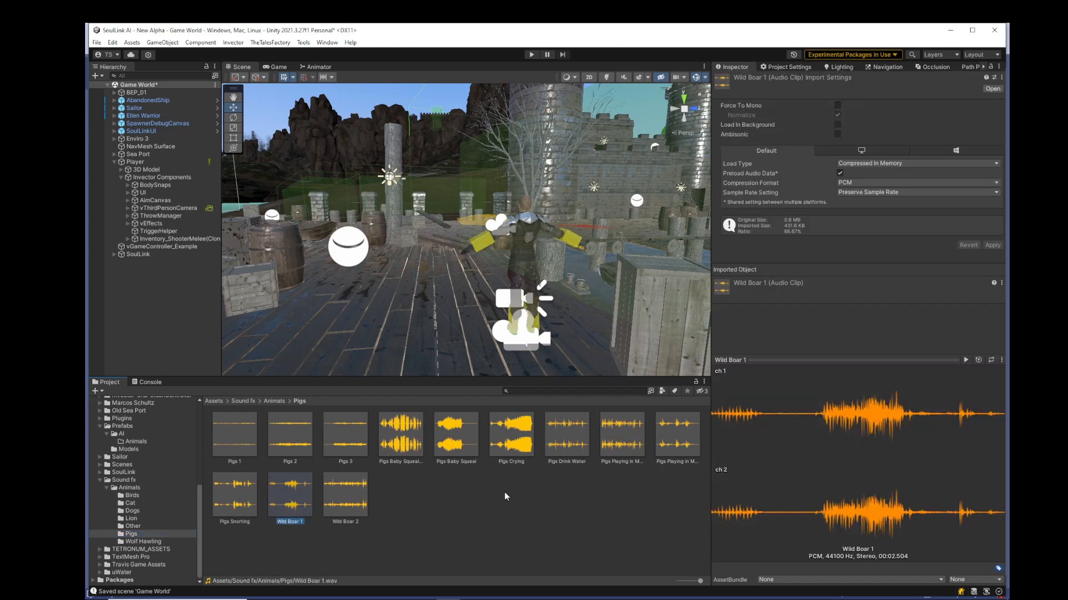
pyautogui.click(965, 360)
pyautogui.click(967, 360)
# Show Wild Boar 1.wav in File Explorer, open it with Adobe Audition 2025, and minimize the Explorer window.
pyautogui.rightClick(294, 498)
pyautogui.click(329, 244)
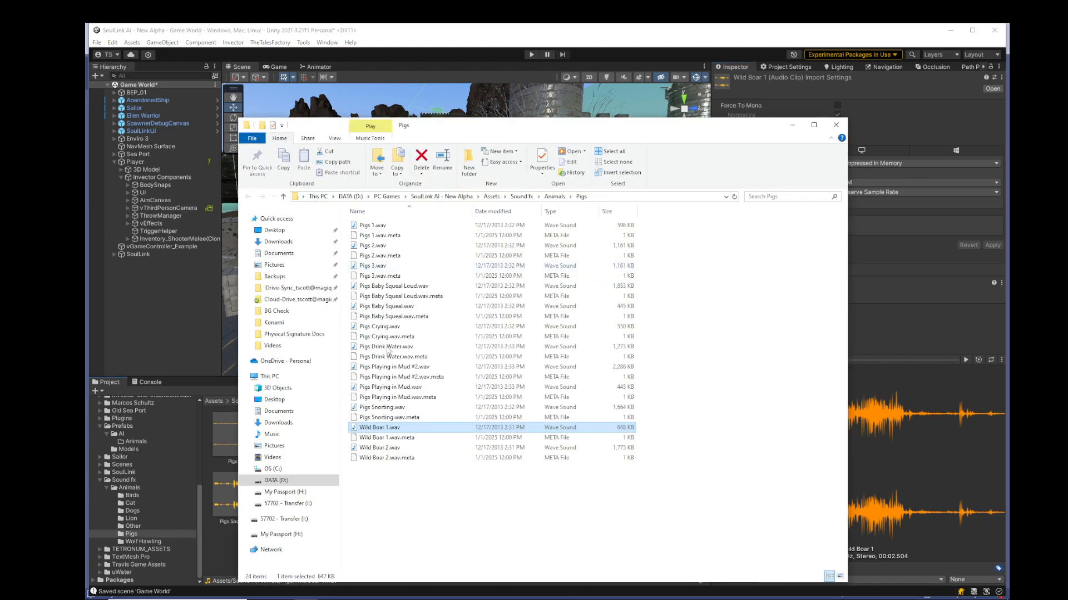
pyautogui.rightClick(388, 427)
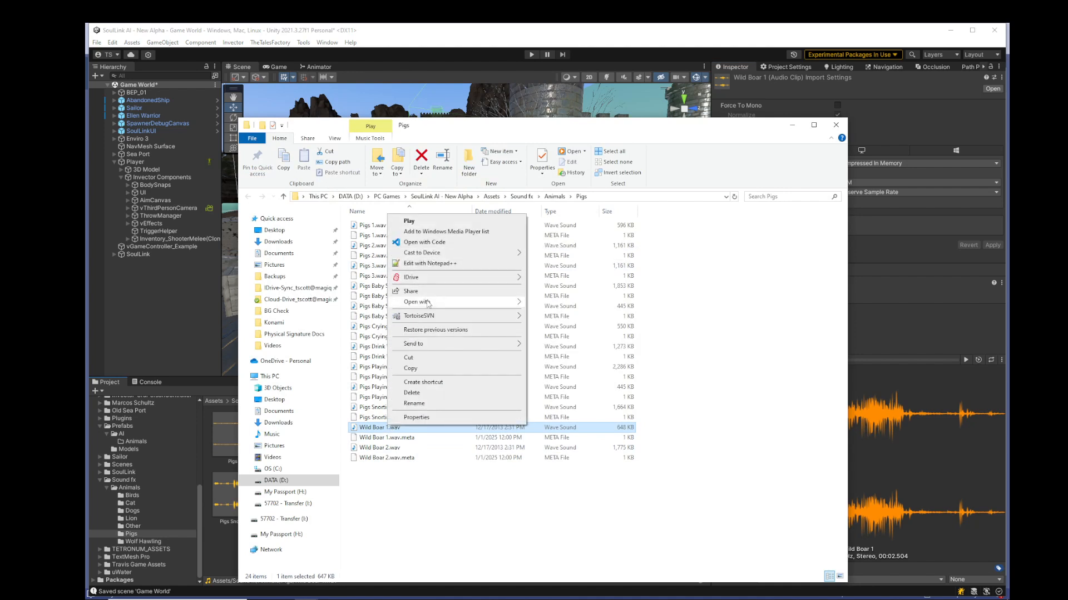
pyautogui.moveTo(428, 303)
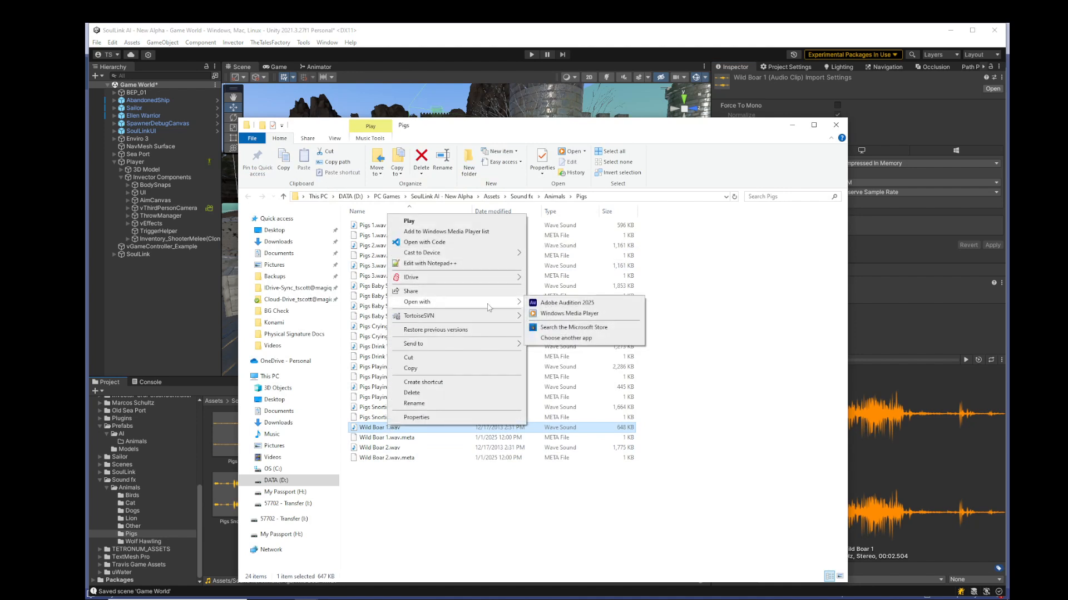
pyautogui.click(562, 304)
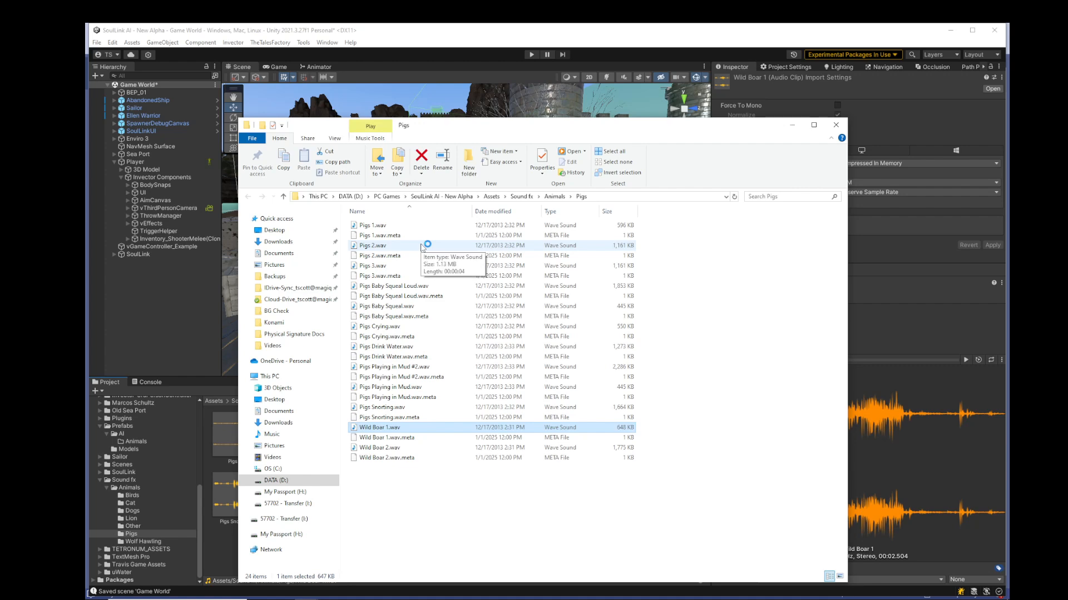
pyautogui.click(792, 124)
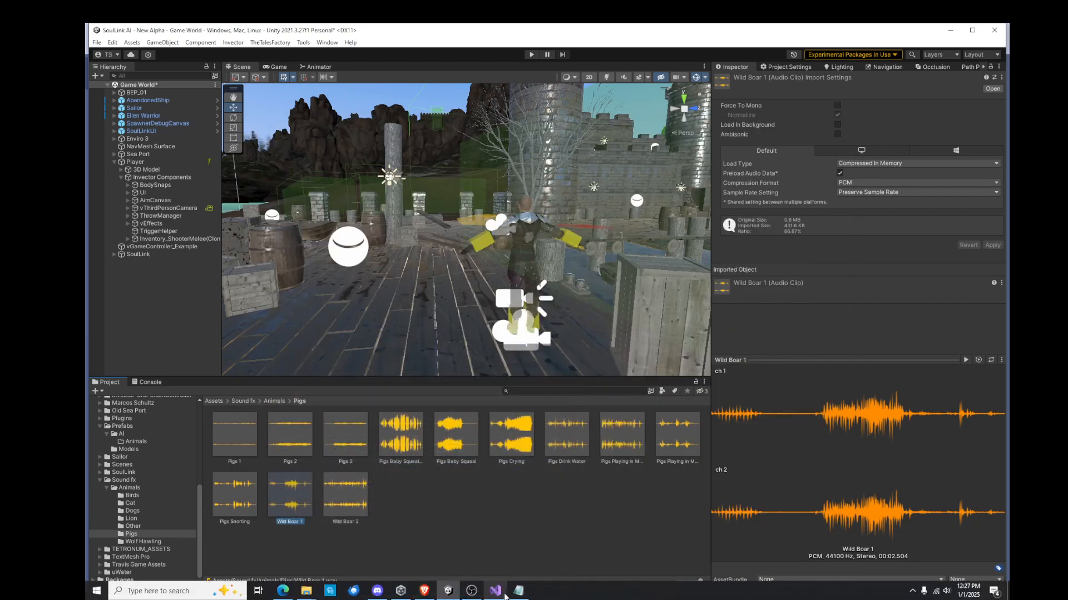
# In Adobe Audition, copy the main grunt of Wild Boar 1.wav, about 0.88 s to 2.00 s, into a new file and play it.
pyautogui.moveTo(522, 595)
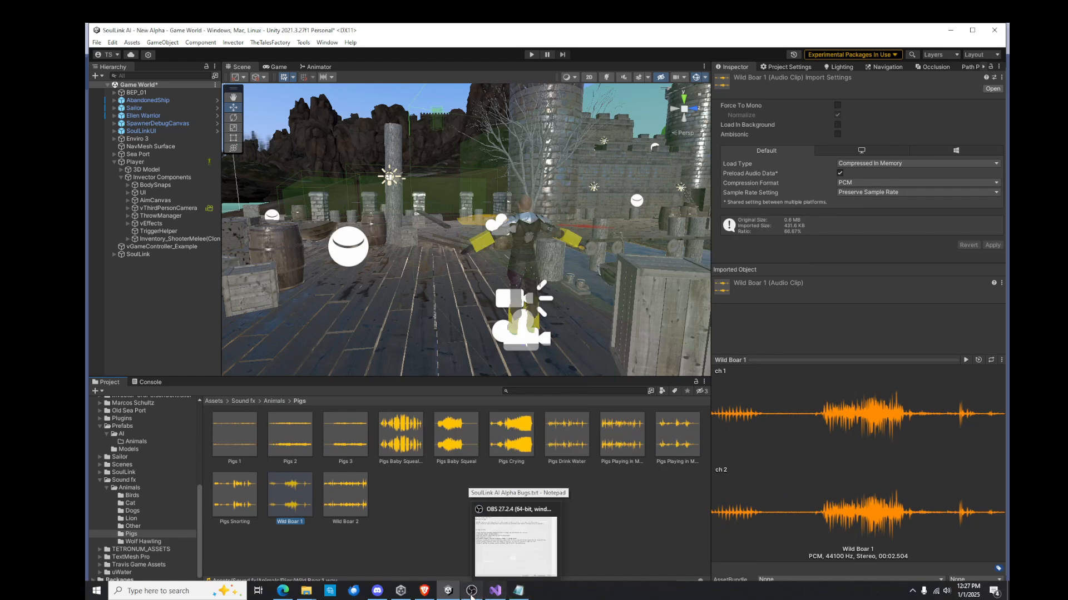
pyautogui.moveTo(471, 592)
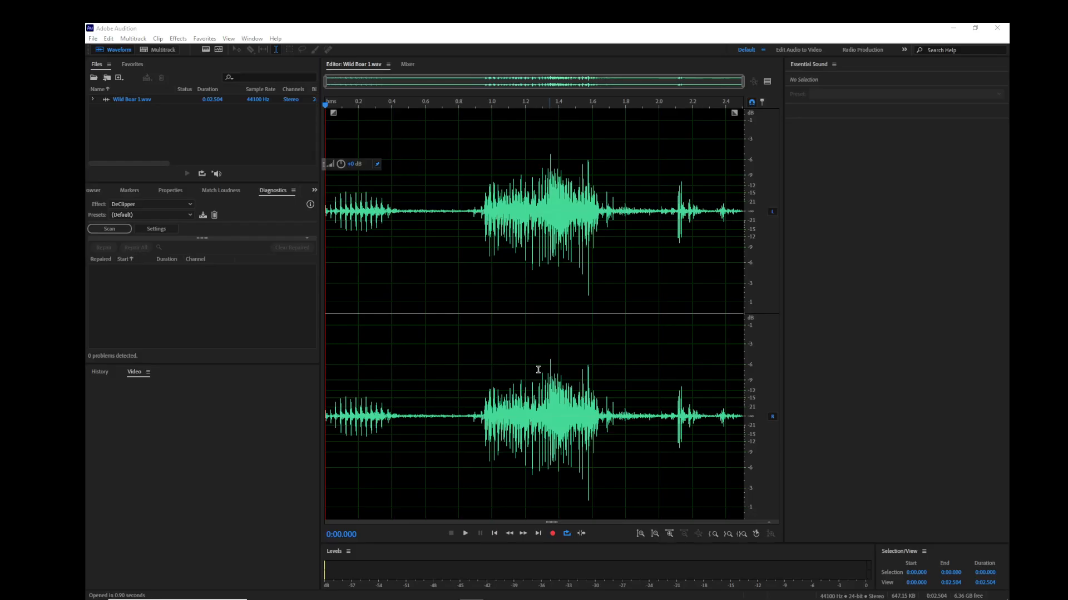
pyautogui.click(457, 166)
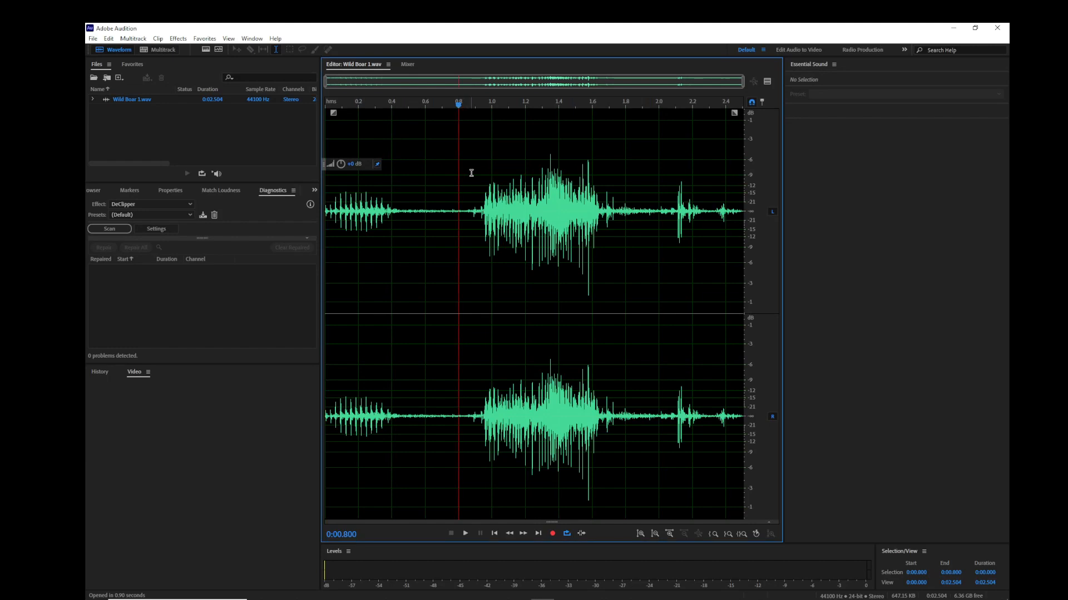
pyautogui.moveTo(471, 172); pyautogui.dragTo(656, 178)
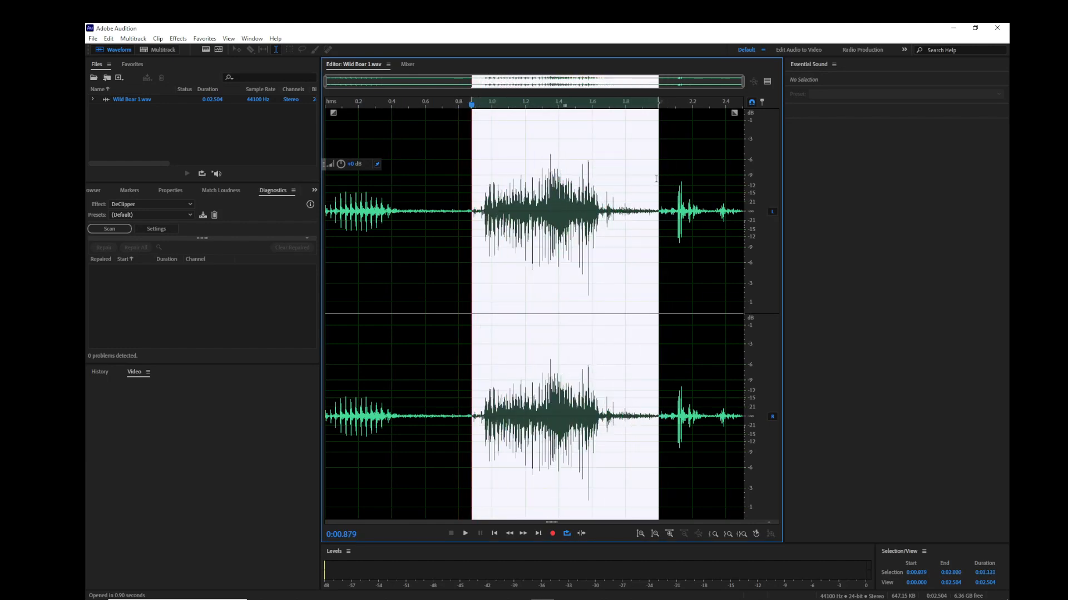
pyautogui.click(108, 38)
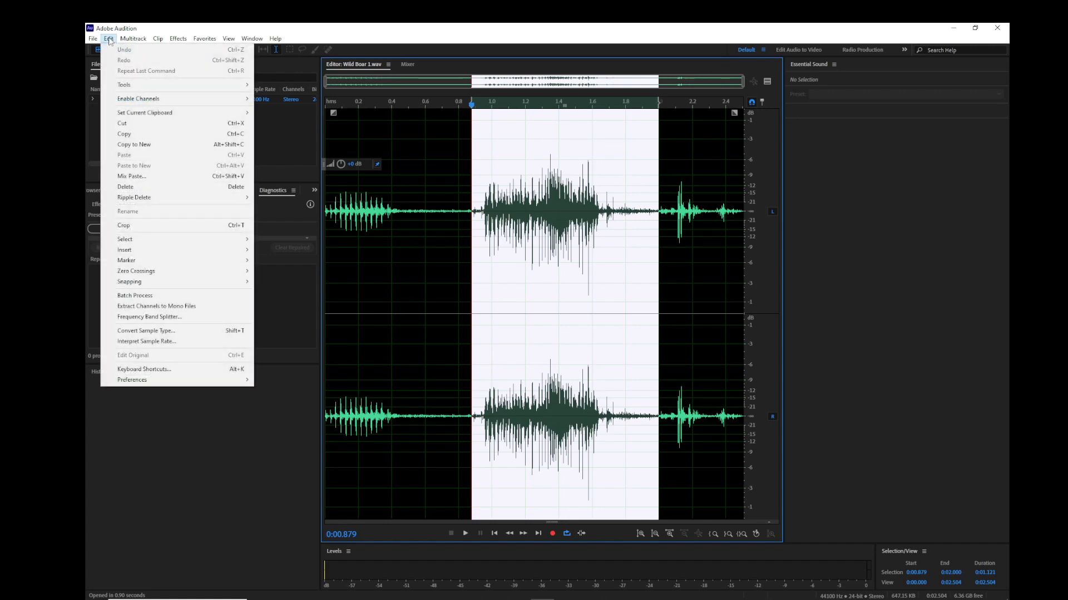
pyautogui.click(146, 145)
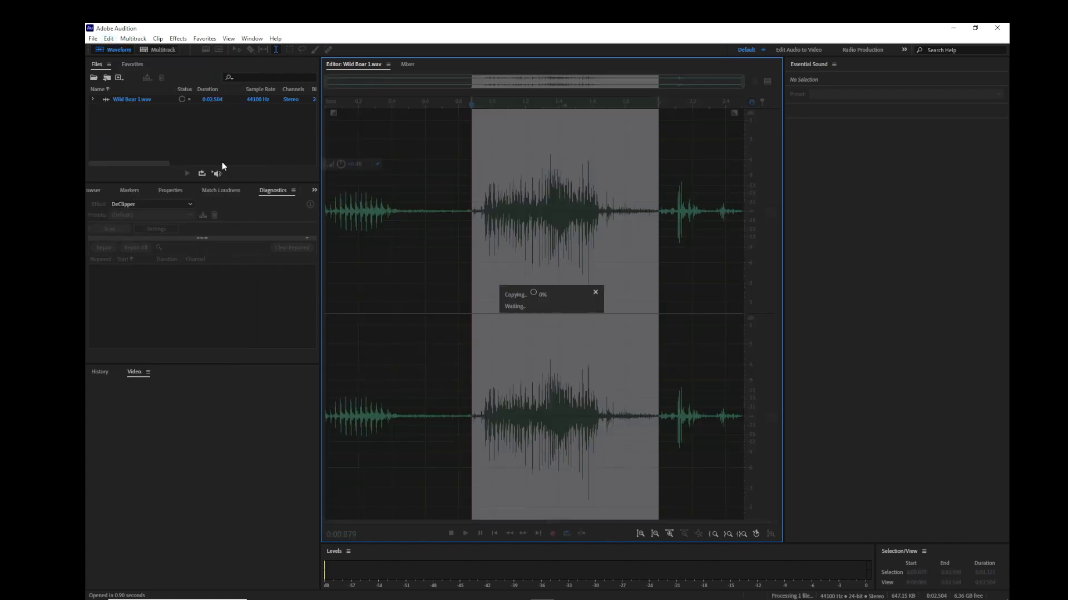
pyautogui.press('space')
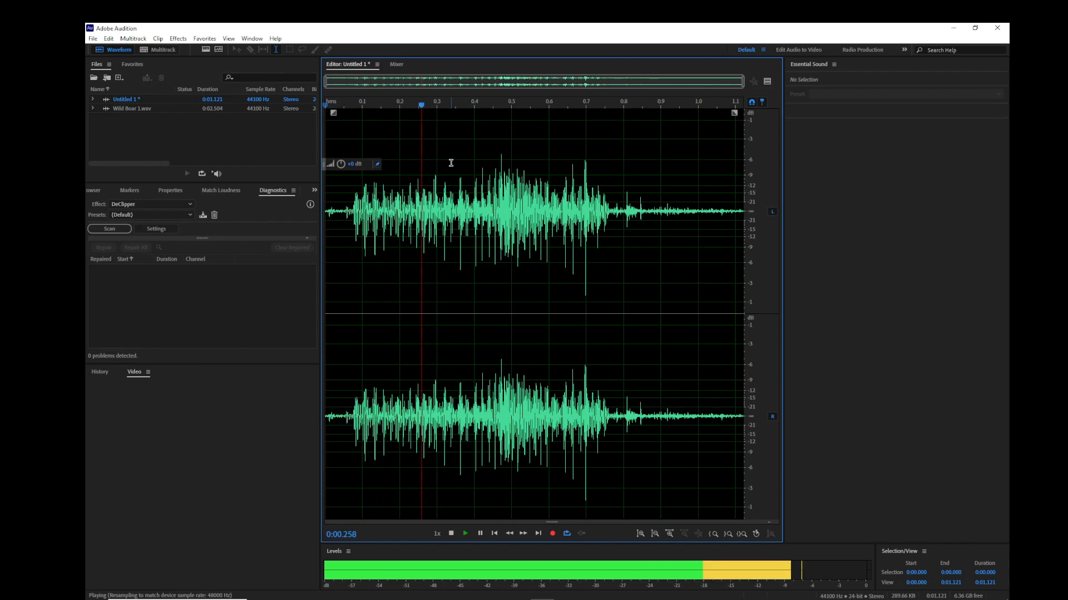
pyautogui.press('space')
# Apply a Fade Out to the new clip from about 0.90 s to its end and play the result.
pyautogui.moveTo(661, 195); pyautogui.dragTo(751, 195)
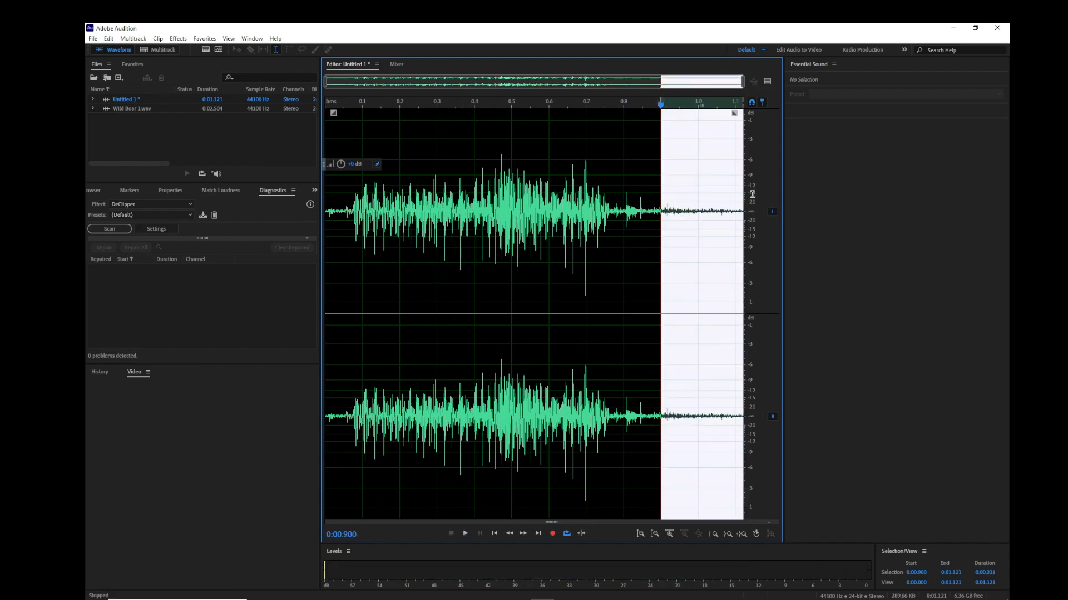
pyautogui.click(204, 38)
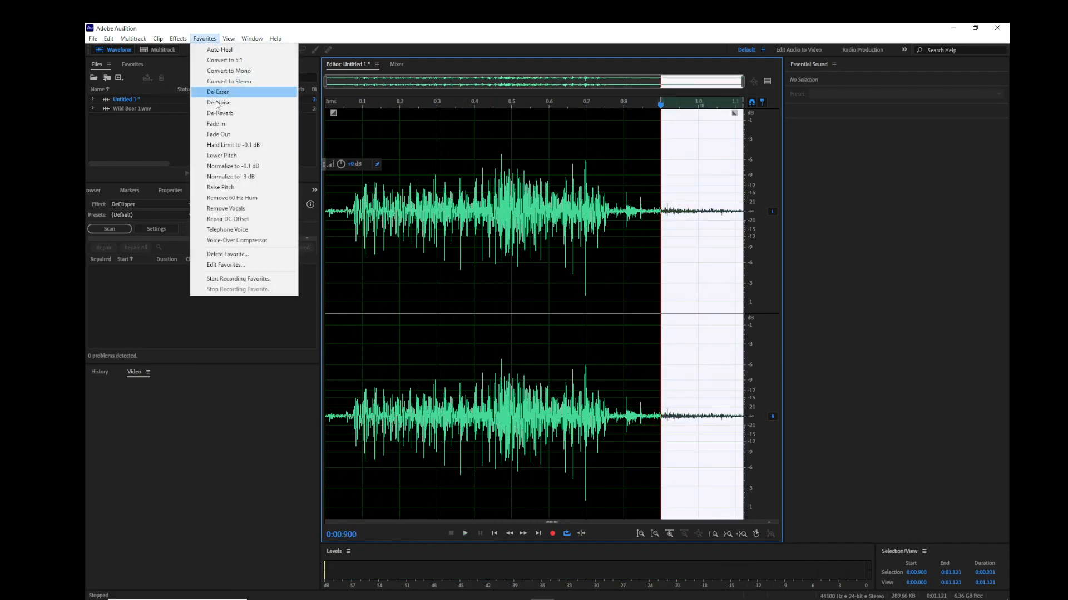
pyautogui.click(224, 135)
pyautogui.click(671, 268)
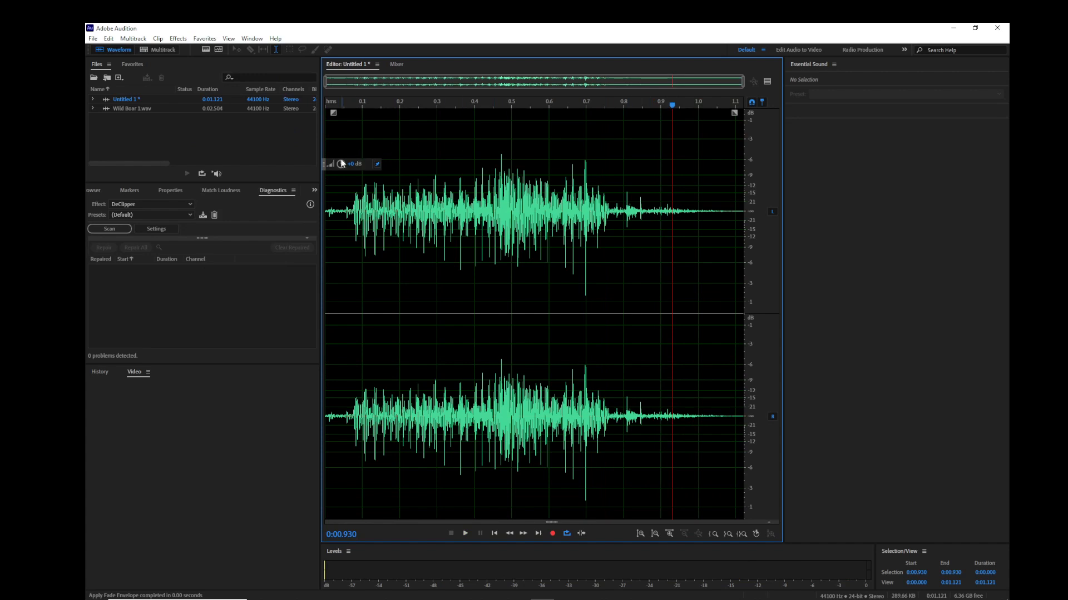
pyautogui.press('Home')
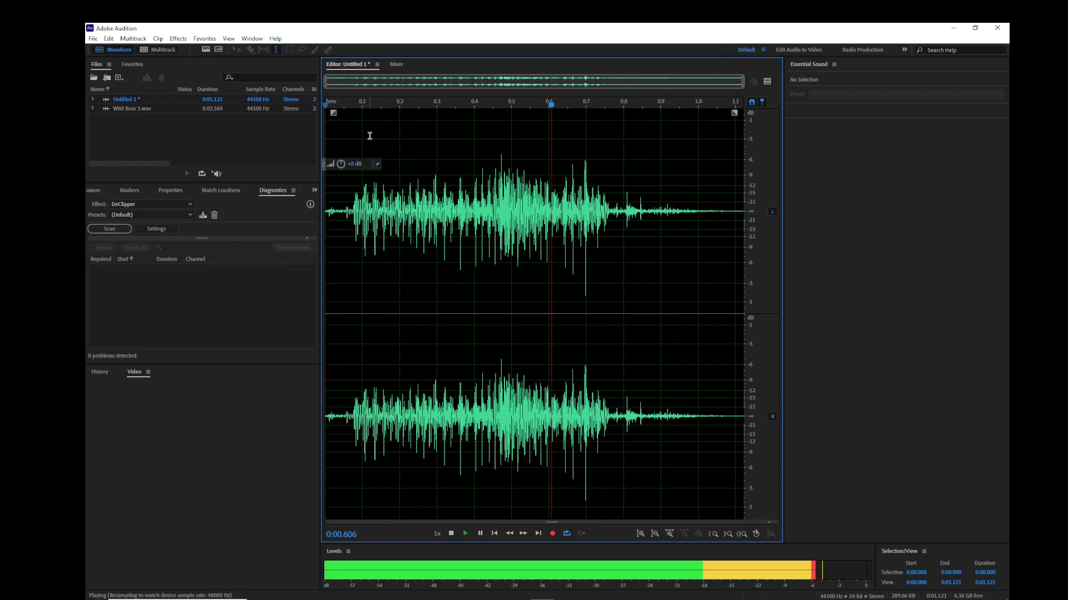
pyautogui.press('space')
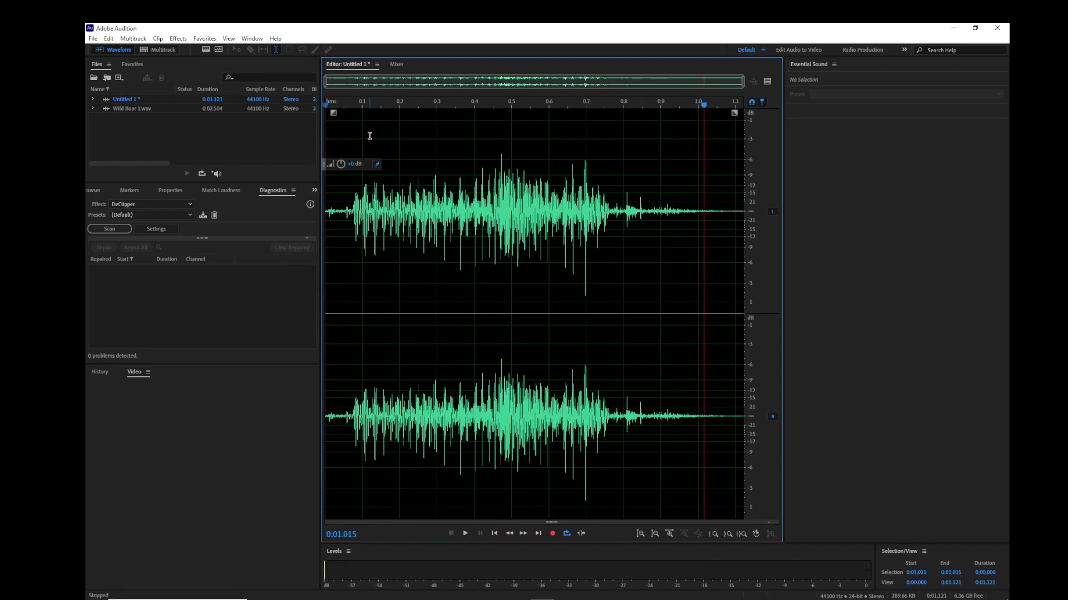
# Begin saving the trimmed clip as a new file and name it BoarAttack1.wav.
pyautogui.click(92, 39)
pyautogui.click(136, 166)
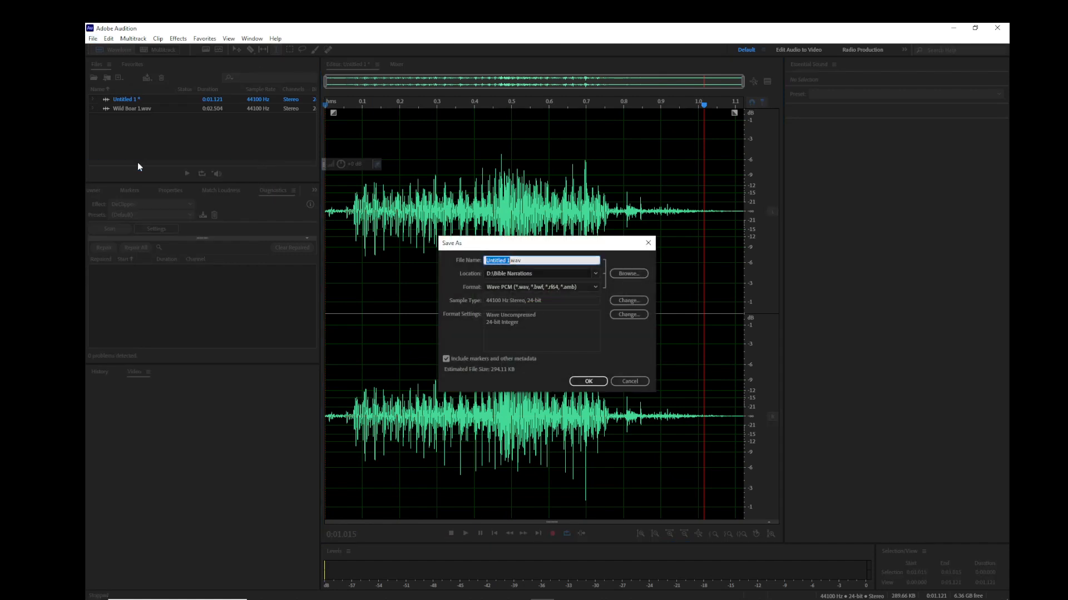
pyautogui.press('Home')
pyautogui.write('BoarAttack1')
pyautogui.press('Delete')
pyautogui.press('Delete')
pyautogui.press('Delete')
pyautogui.press('Delete')
pyautogui.press('Delete')
pyautogui.press('Delete')
pyautogui.press('Delete')
pyautogui.press('Delete')
pyautogui.press('Delete')
# Change the sample type of the saved file to a bit depth of 16 bits.
pyautogui.click(628, 300)
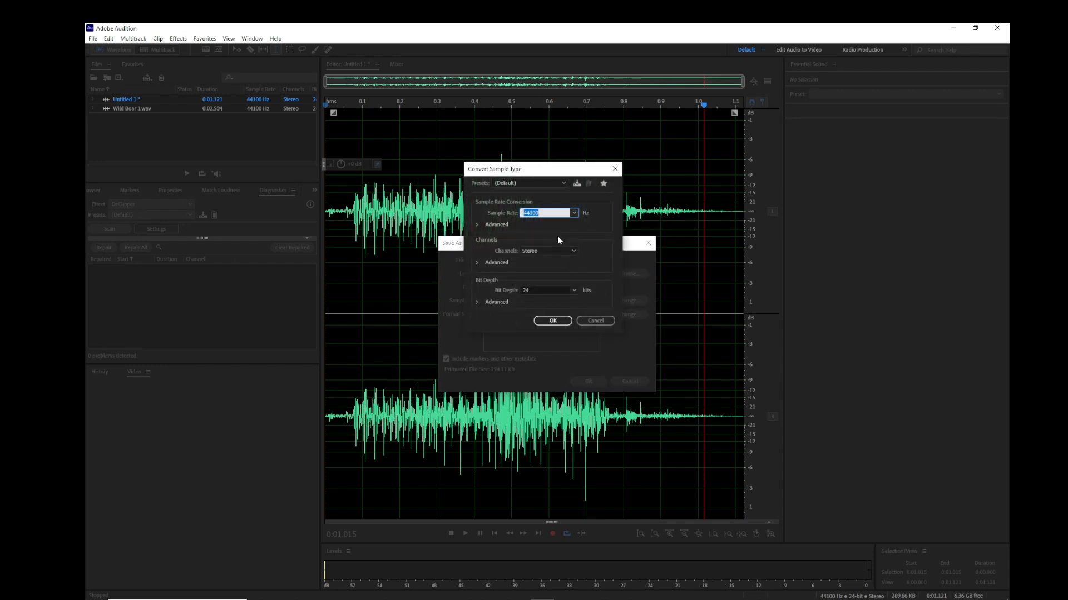
pyautogui.click(575, 290)
pyautogui.click(553, 309)
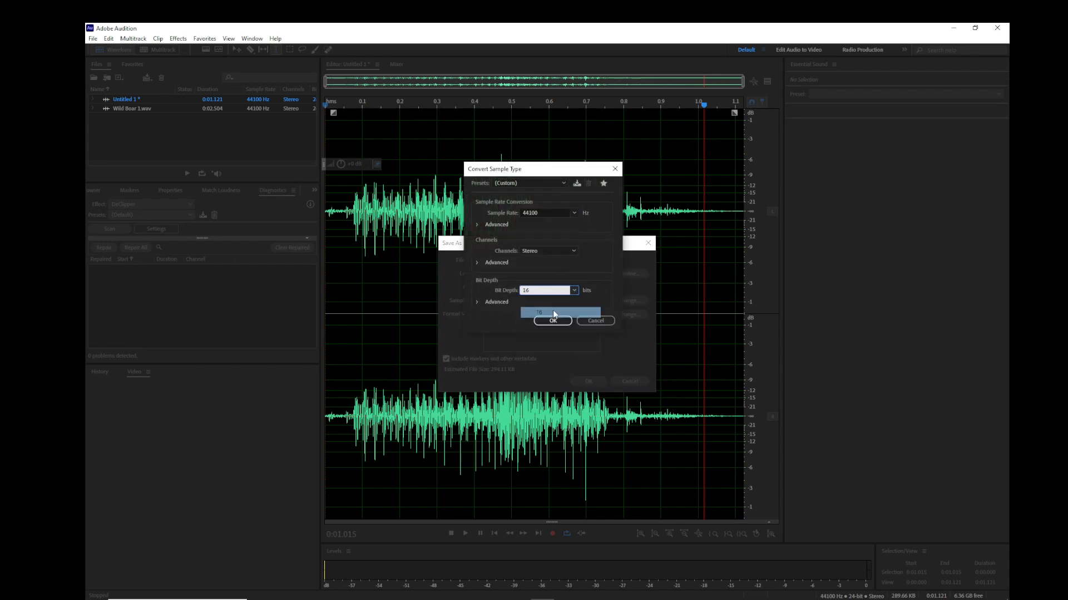
pyautogui.click(552, 320)
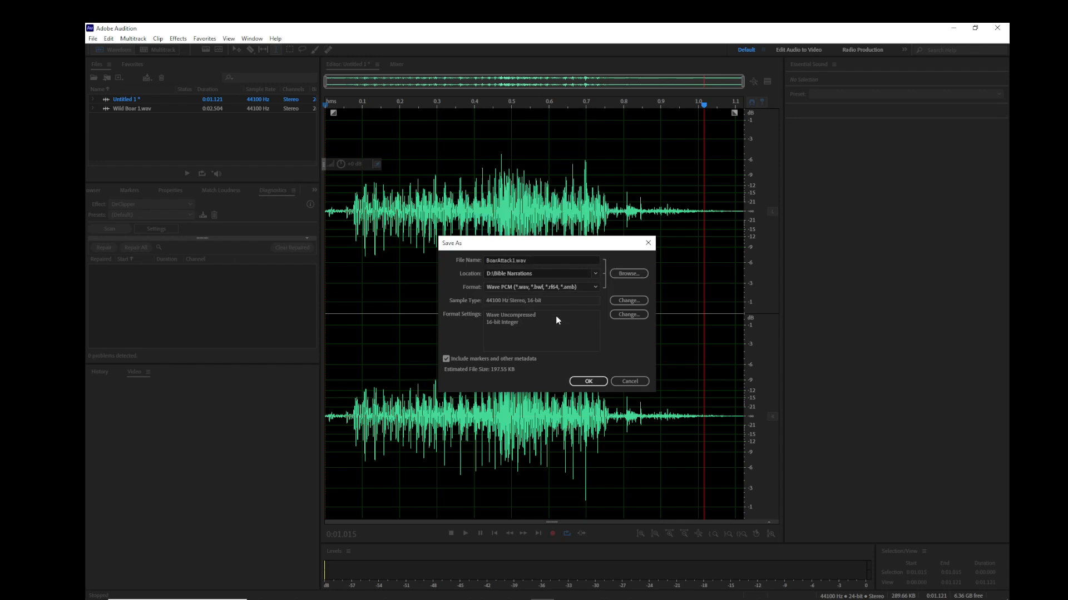
# Set the save location to Assets/Sound fx/Animals/Pigs in the D:\PC Games\SoulLink AI - New Alpha project.
pyautogui.click(628, 274)
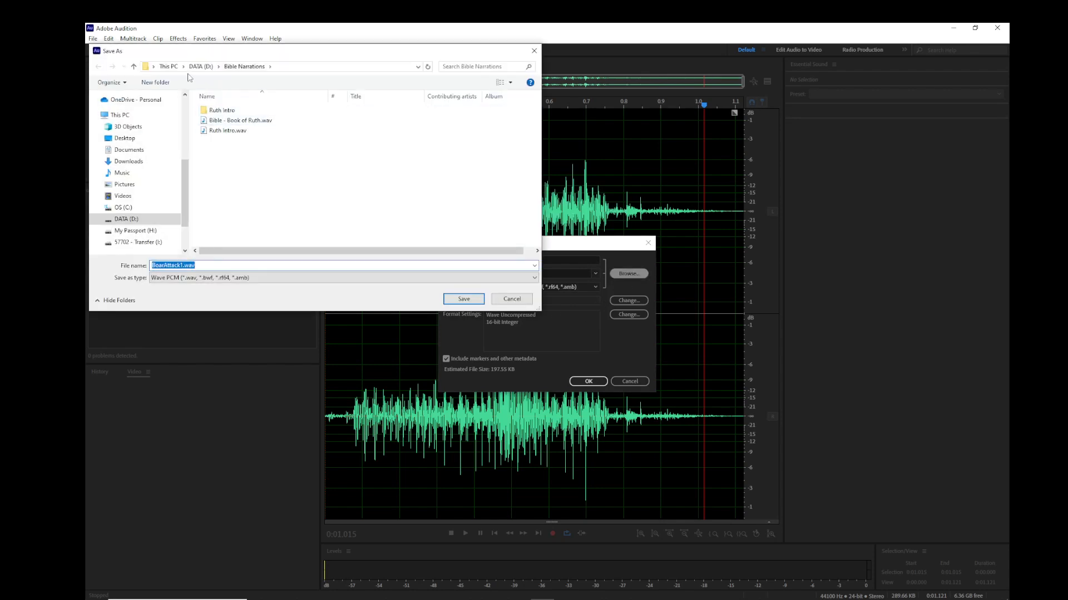
pyautogui.click(200, 67)
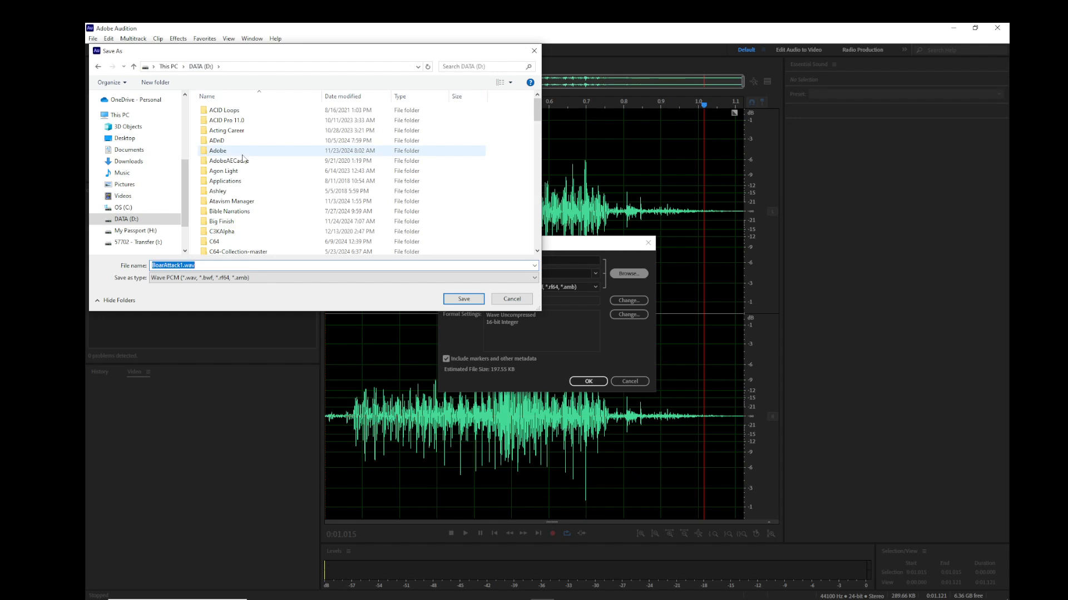
pyautogui.scroll(-18, 243, 159)
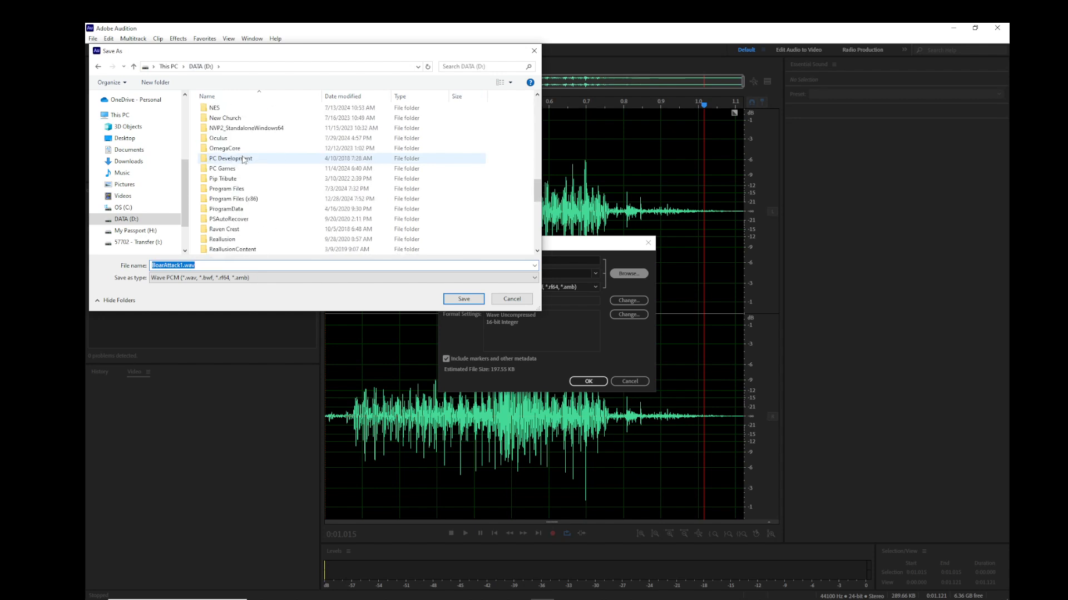
pyautogui.doubleClick(222, 169)
pyautogui.scroll(-5, 281, 201)
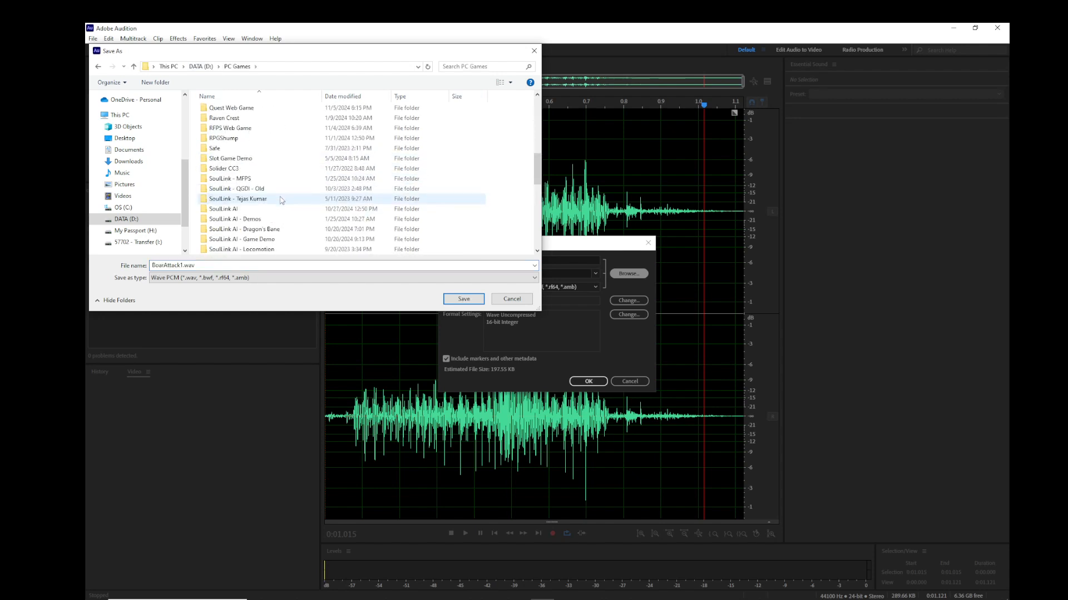
pyautogui.click(254, 222)
pyautogui.scroll(-4, 280, 215)
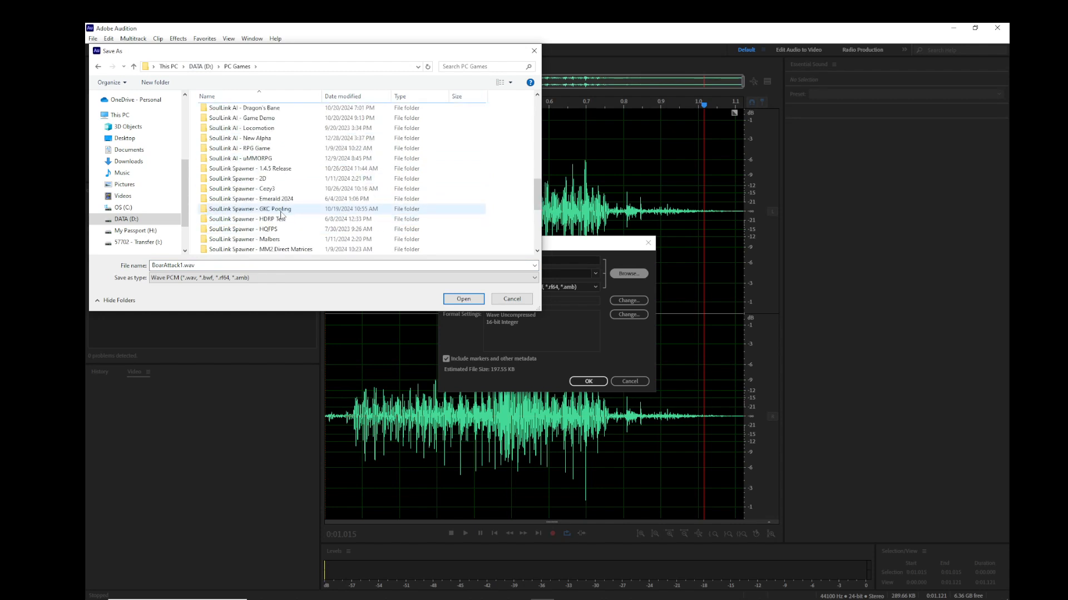
pyautogui.doubleClick(244, 138)
pyautogui.doubleClick(217, 121)
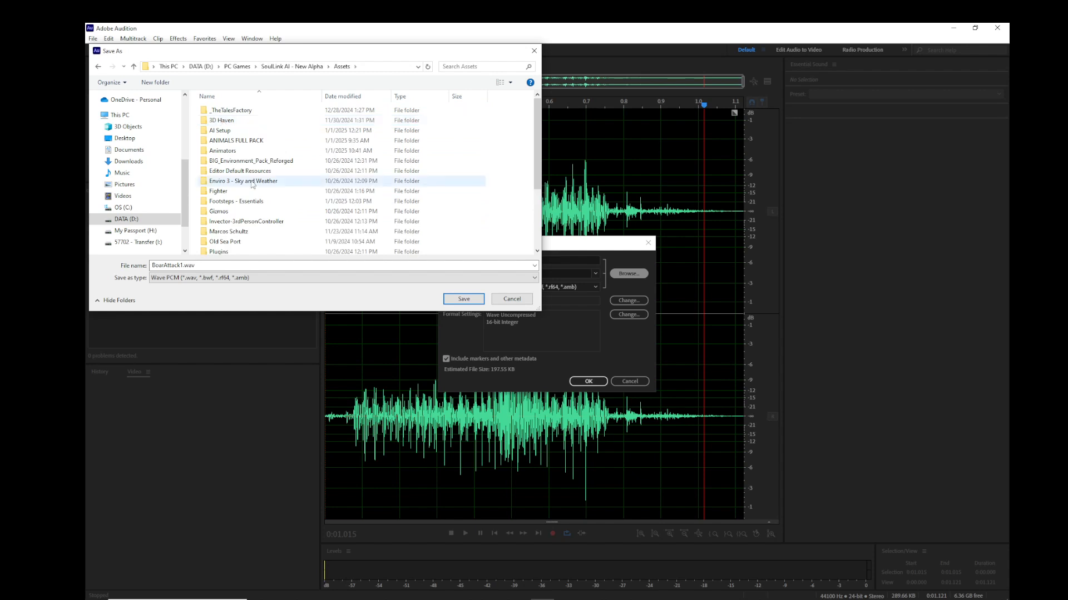
pyautogui.scroll(-2, 252, 184)
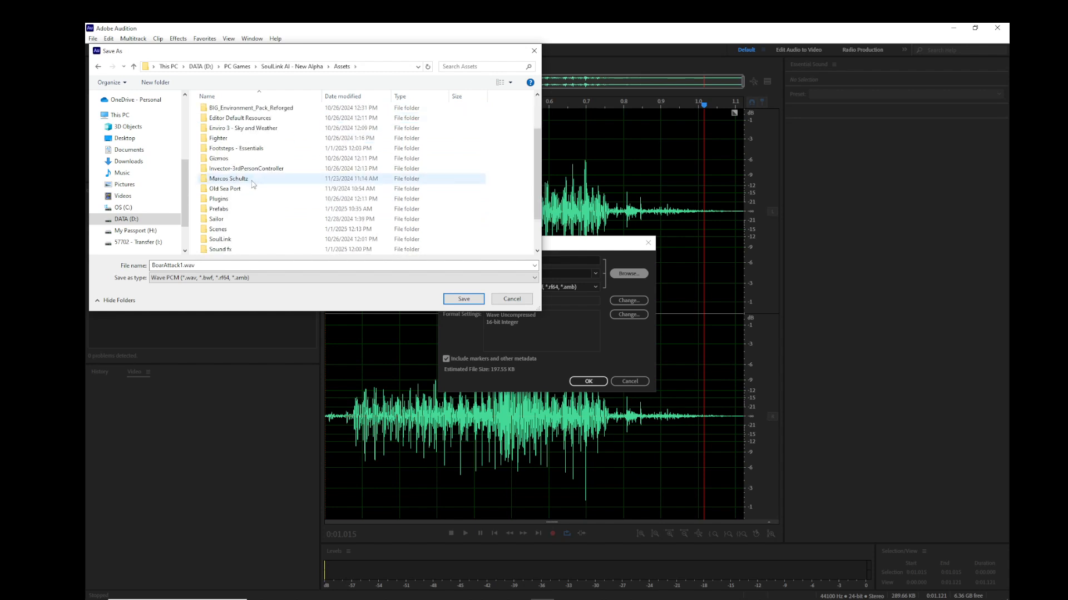
pyautogui.doubleClick(239, 248)
pyautogui.doubleClick(217, 111)
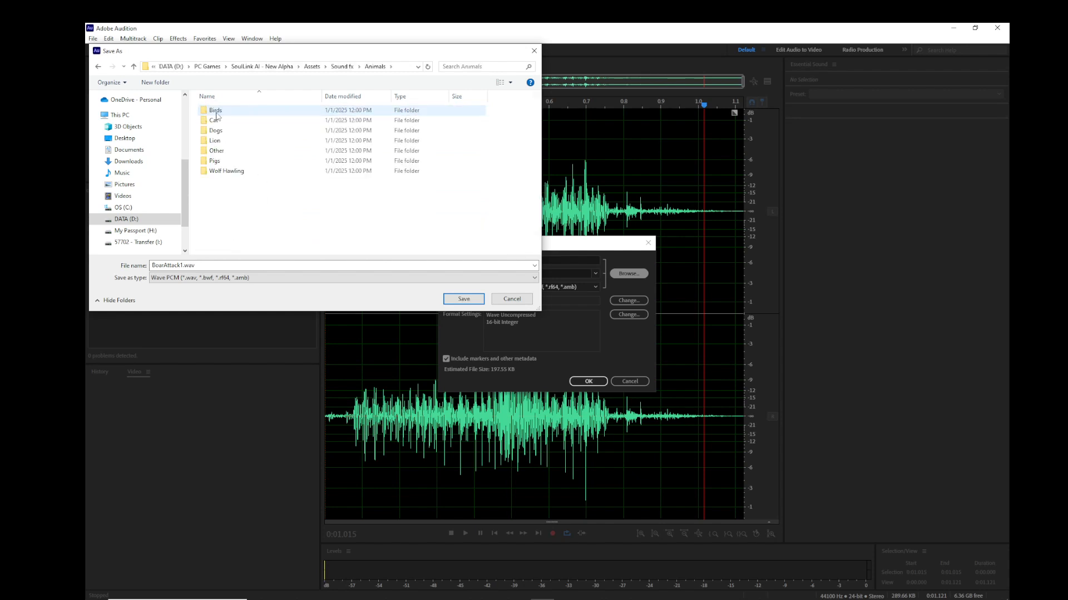
pyautogui.doubleClick(215, 161)
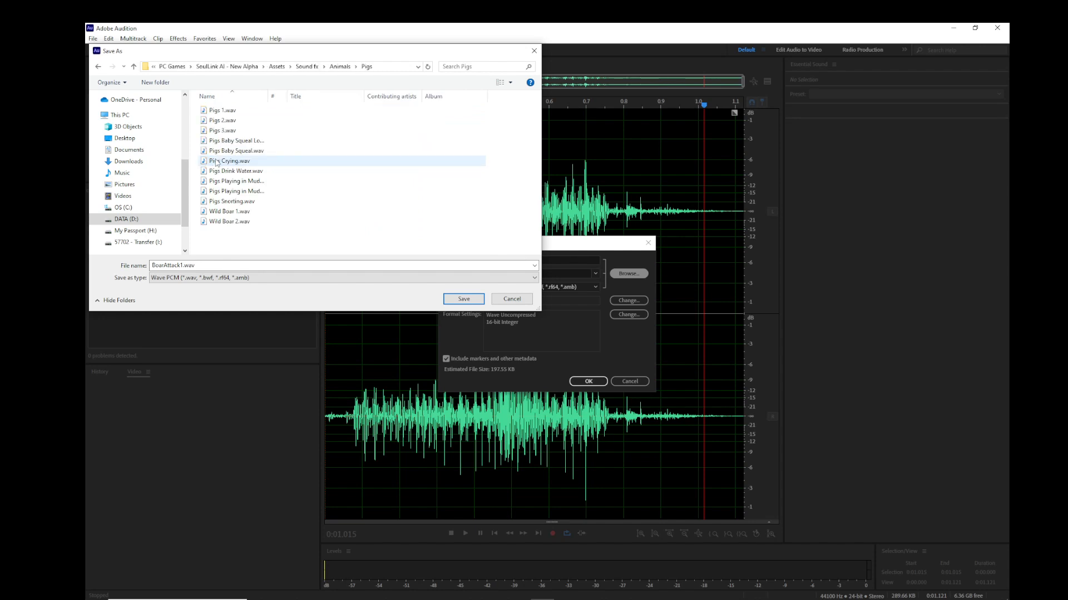
pyautogui.click(457, 300)
# Exclude markers and other metadata and save the file, accepting the loss of the metadata.
pyautogui.click(446, 359)
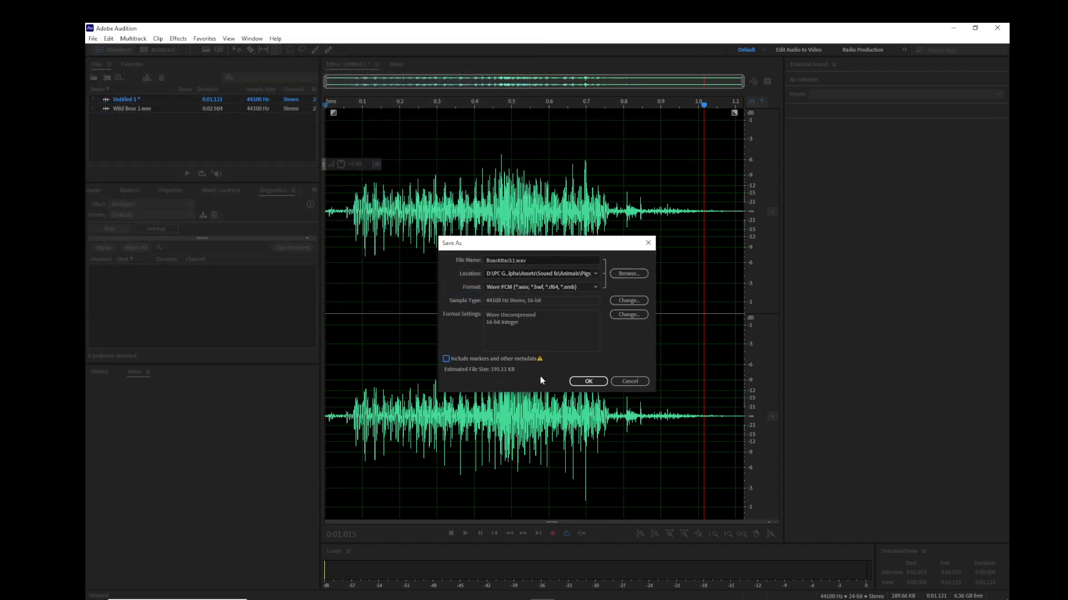
pyautogui.click(586, 382)
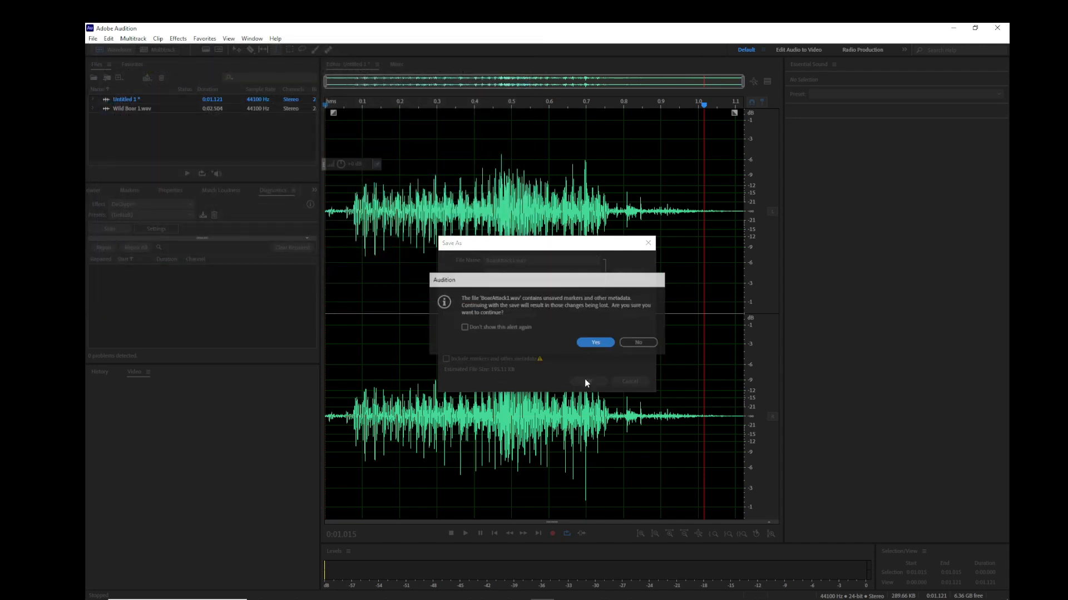
pyautogui.click(593, 342)
# Return to Unity and select the Boar Attack ability in the AI Setup/Abilities folder.
pyautogui.click(953, 28)
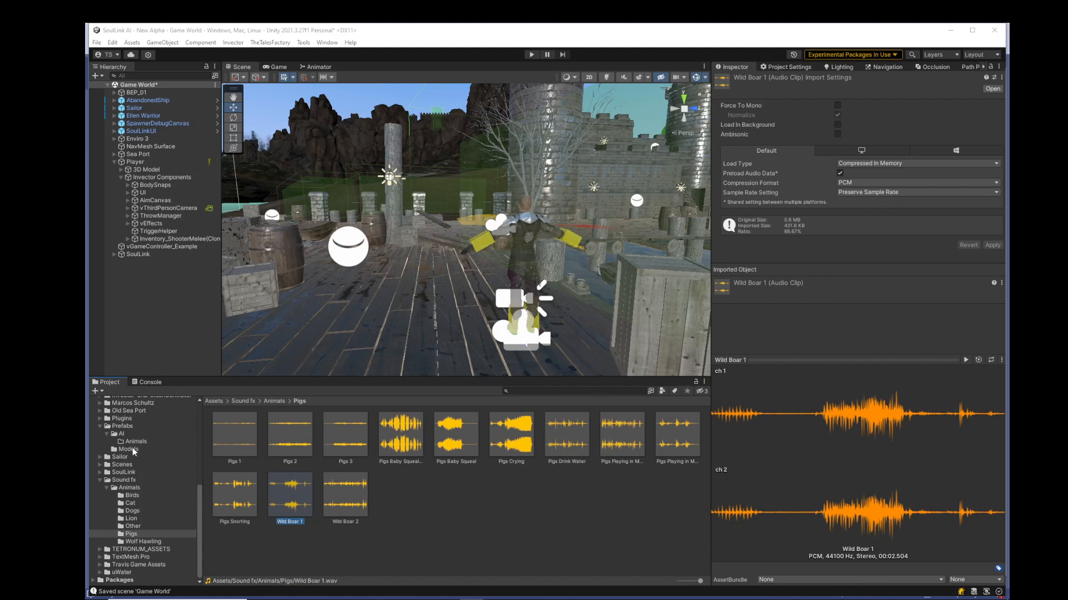
pyautogui.scroll(5, 140, 482)
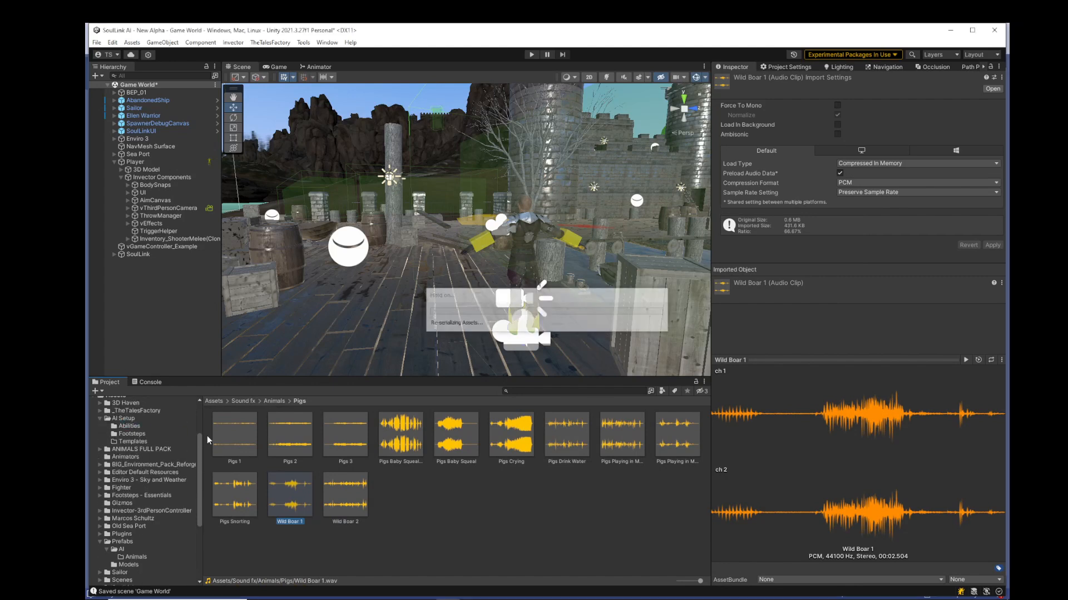
pyautogui.scroll(-3, 127, 422)
pyautogui.click(127, 421)
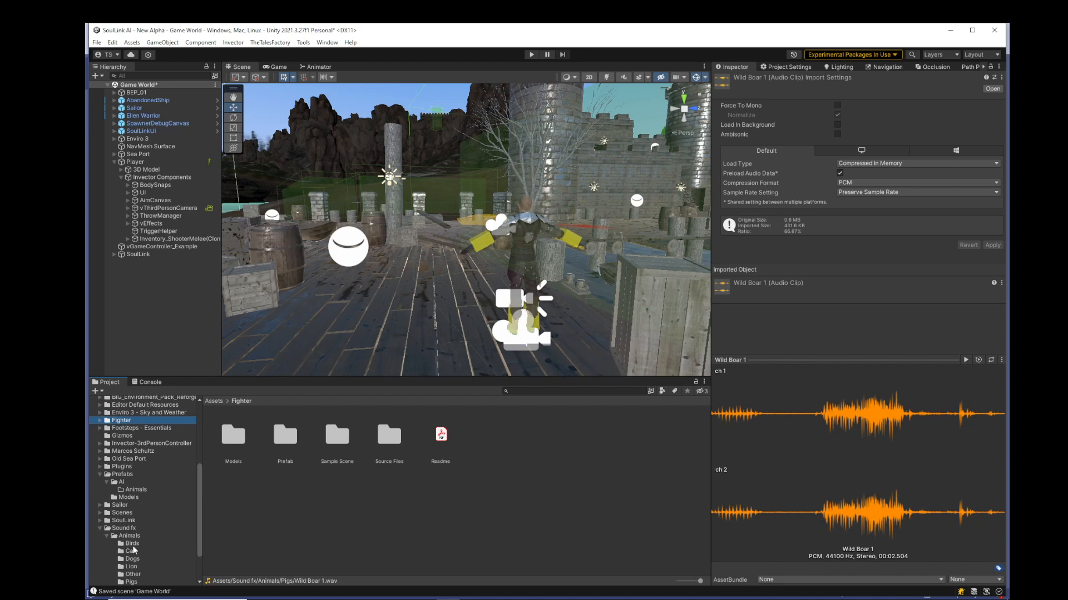
pyautogui.scroll(5, 136, 548)
pyautogui.click(141, 474)
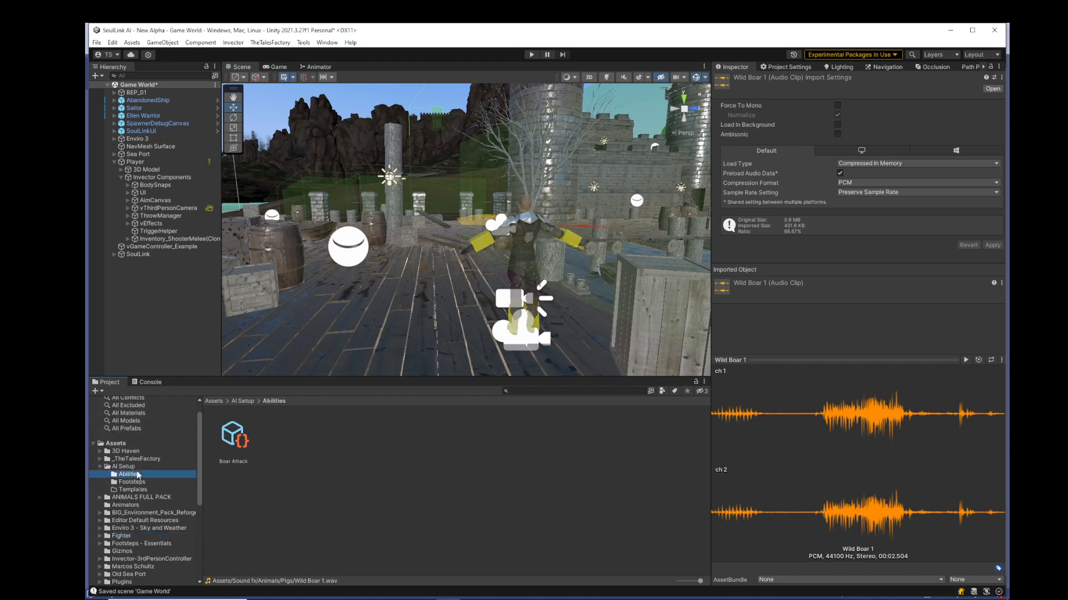
pyautogui.click(233, 442)
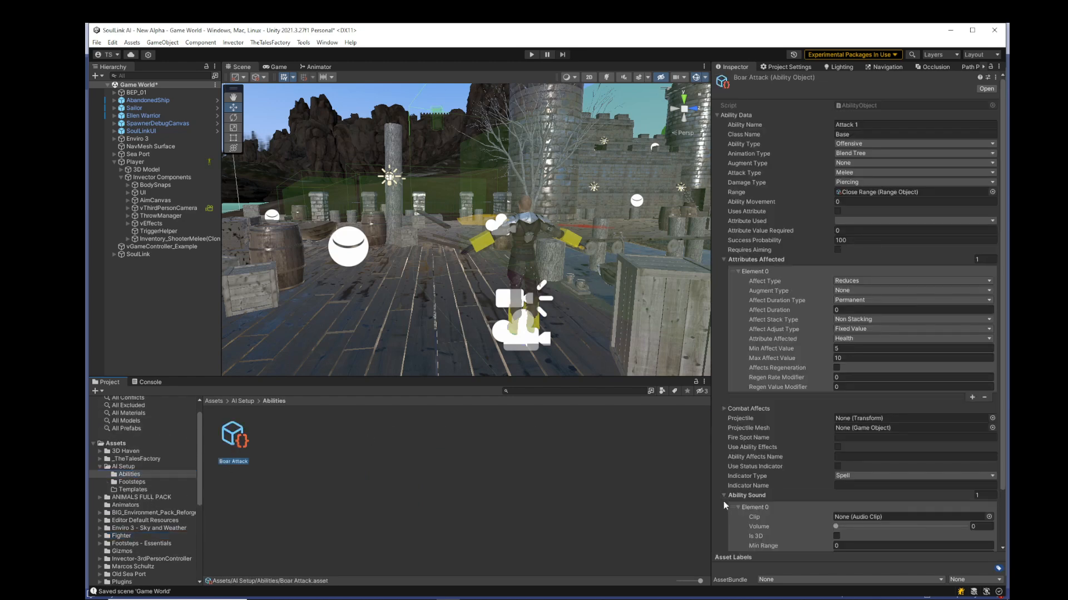
# Search the audio clips for "boar" and assign BoarAttack1 as the clip of the Boar Attack's Ability Sound element.
pyautogui.click(989, 517)
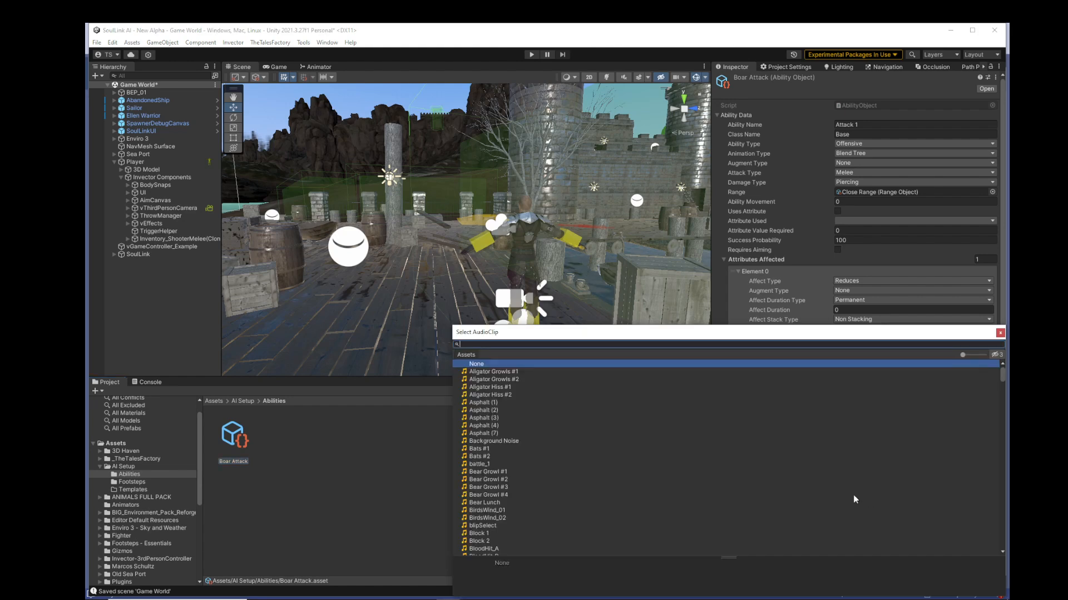
pyautogui.write('boar')
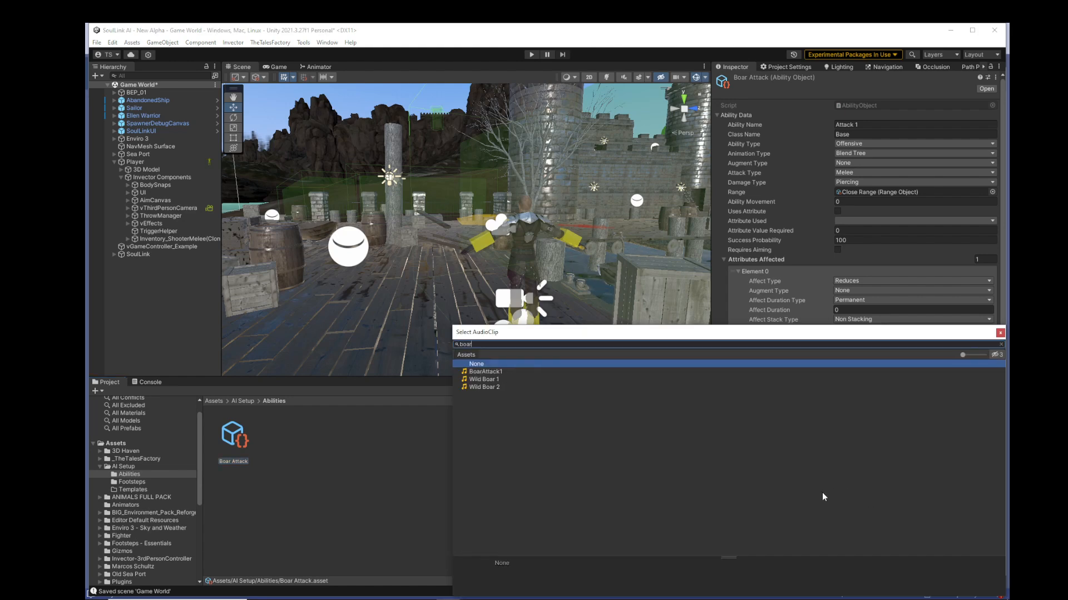
pyautogui.doubleClick(493, 371)
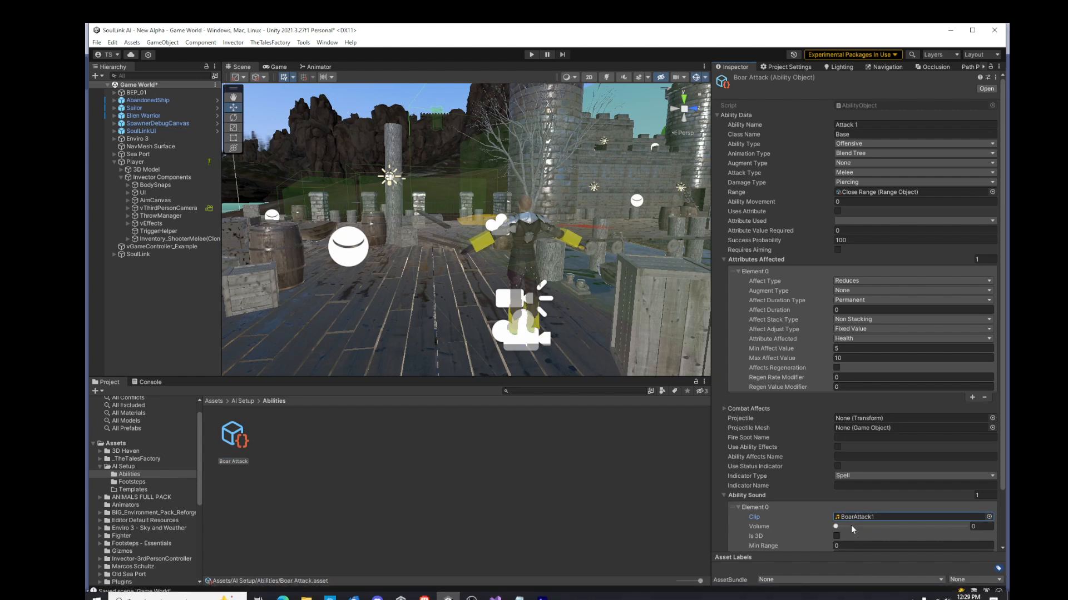
# Set the Boar Attack's Ability Sound volume to 1 and enable Is 3D for it.
pyautogui.moveTo(835, 526); pyautogui.dragTo(974, 531)
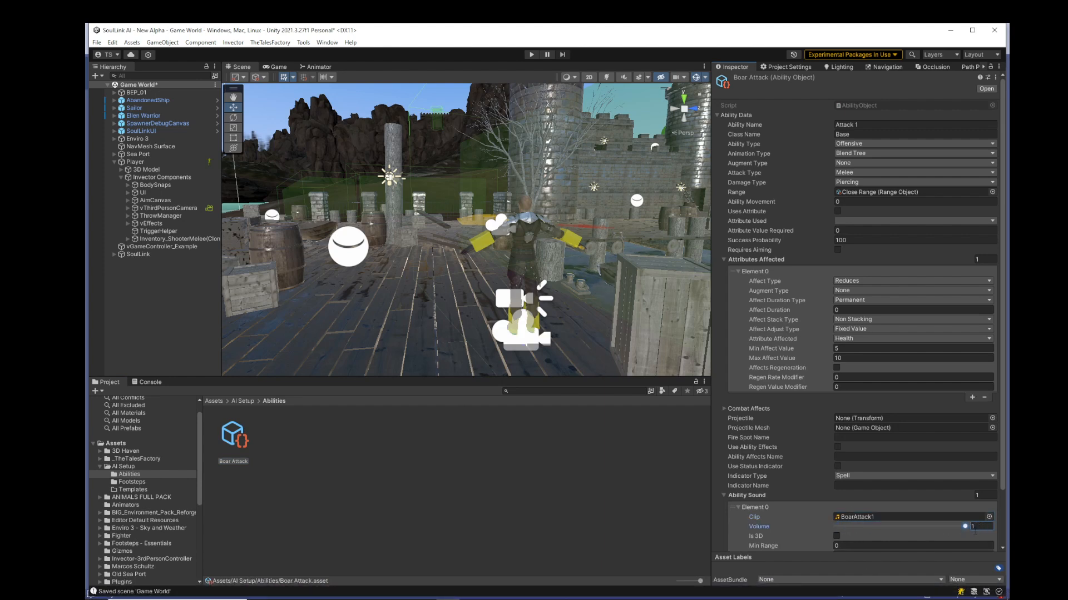
pyautogui.click(836, 536)
pyautogui.scroll(-3, 856, 539)
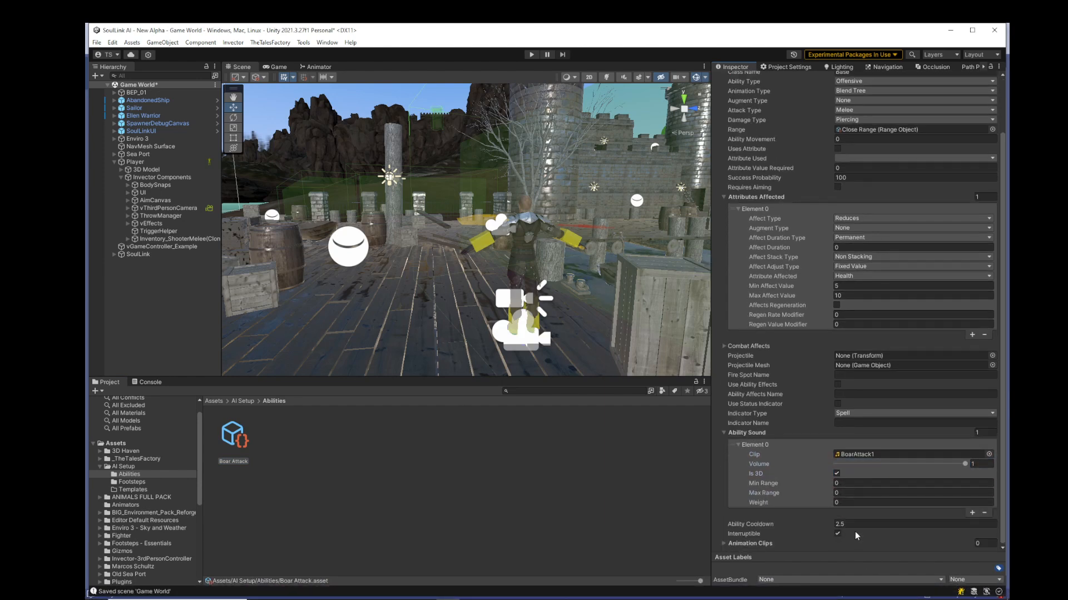
# Set the Ability Sound element's Min Range to 3, Max Range to 10 and Weight to 1.
pyautogui.click(849, 483)
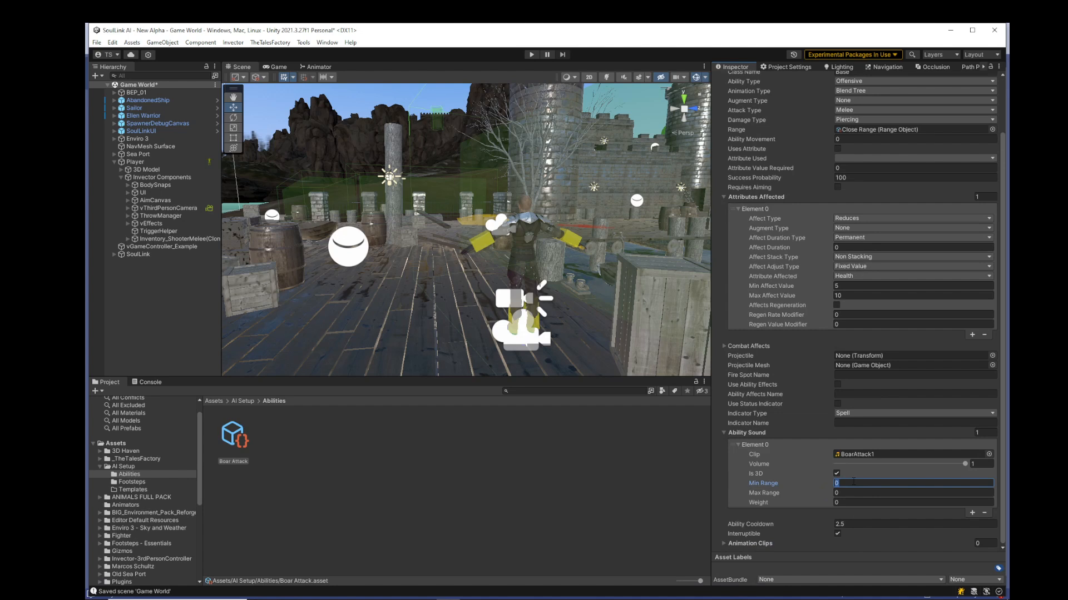
pyautogui.write('3')
pyautogui.click(848, 493)
pyautogui.write('10')
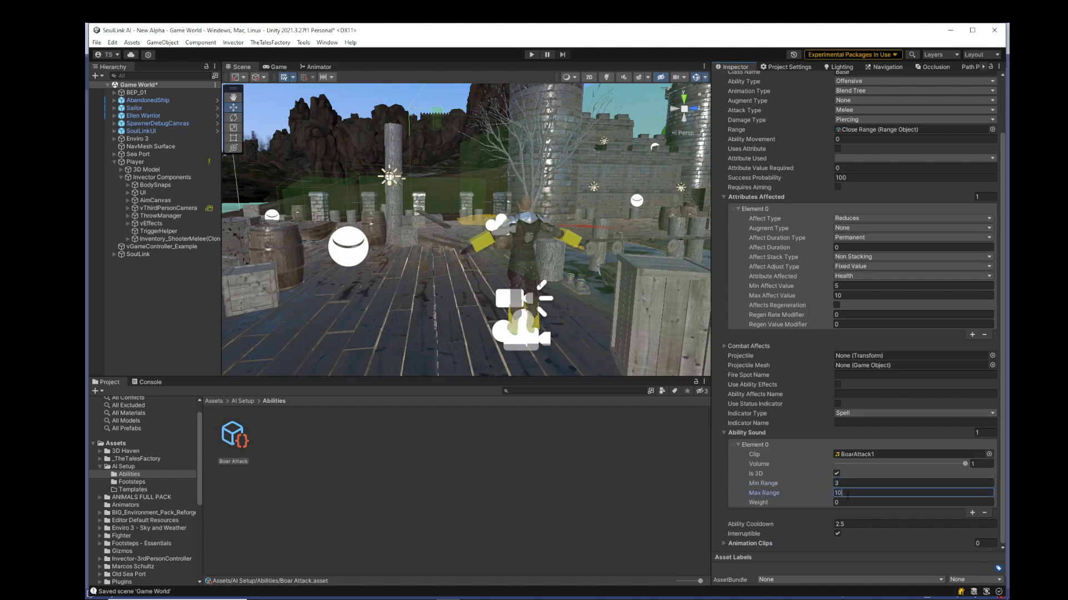
pyautogui.click(847, 503)
pyautogui.write('1')
pyautogui.click(861, 493)
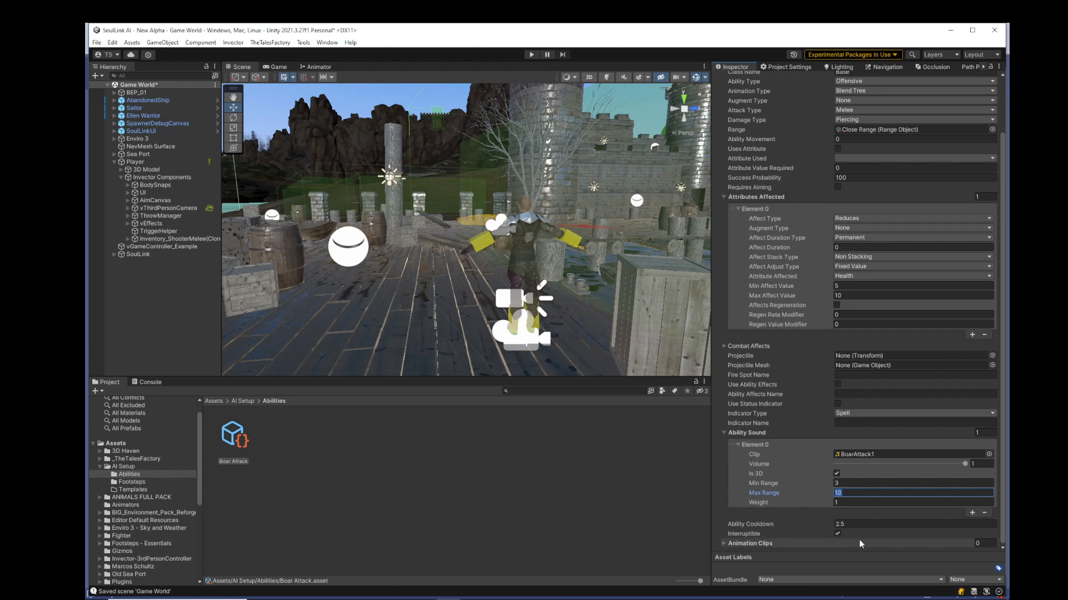
pyautogui.scroll(3, 779, 398)
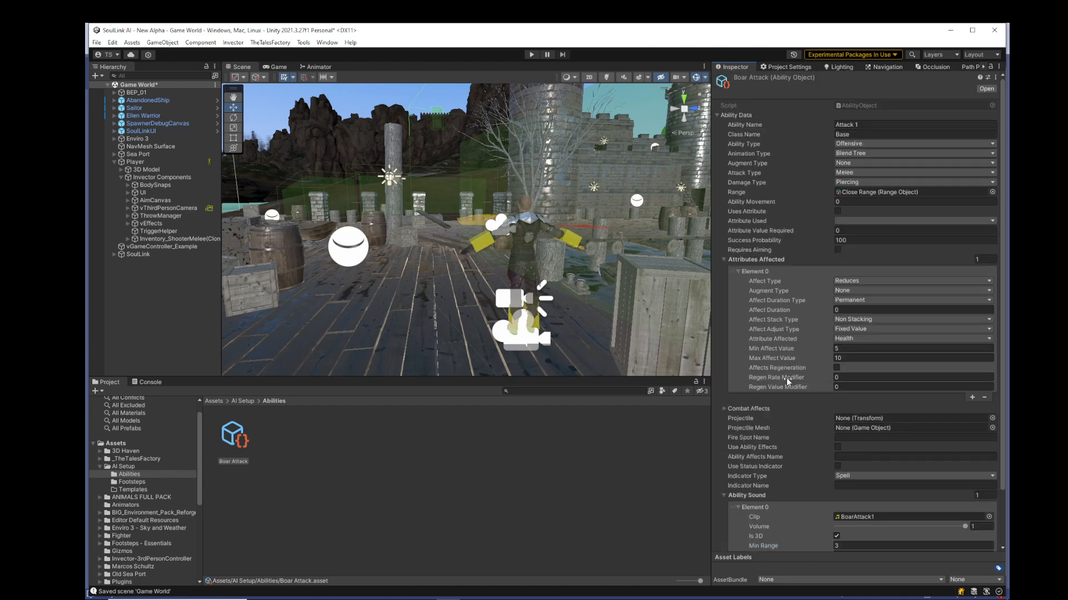
# Deselect the Boar Attack ability and save the work.
pyautogui.click(281, 446)
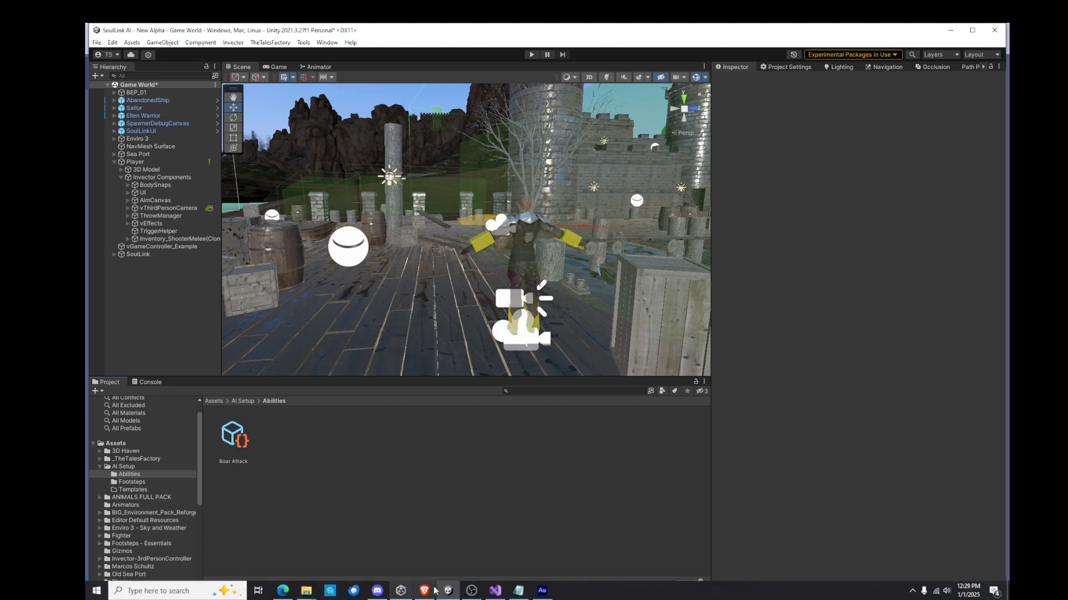
pyautogui.click(519, 595)
pyautogui.hotkey('ctrl', 's')
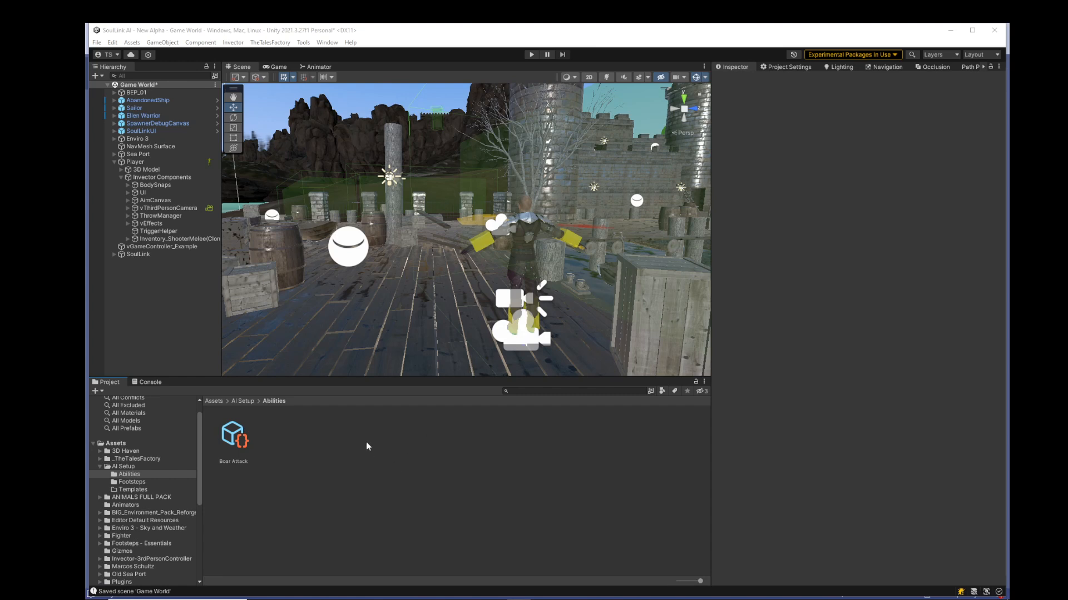
# Create a new folder named Hit Effects inside the AI Setup folder.
pyautogui.click(240, 401)
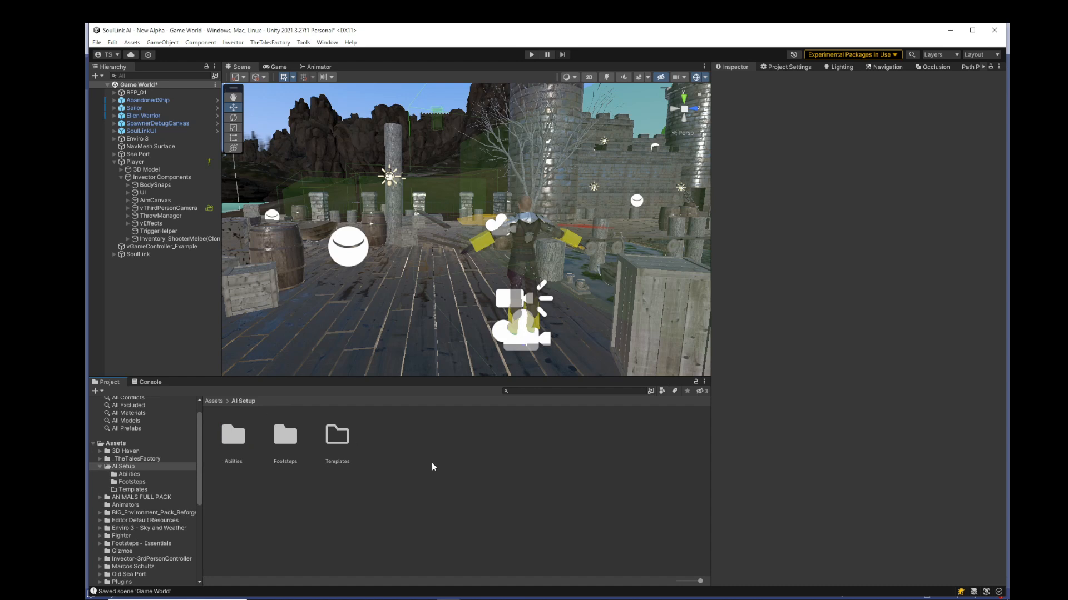
pyautogui.rightClick(421, 449)
pyautogui.moveTo(481, 190)
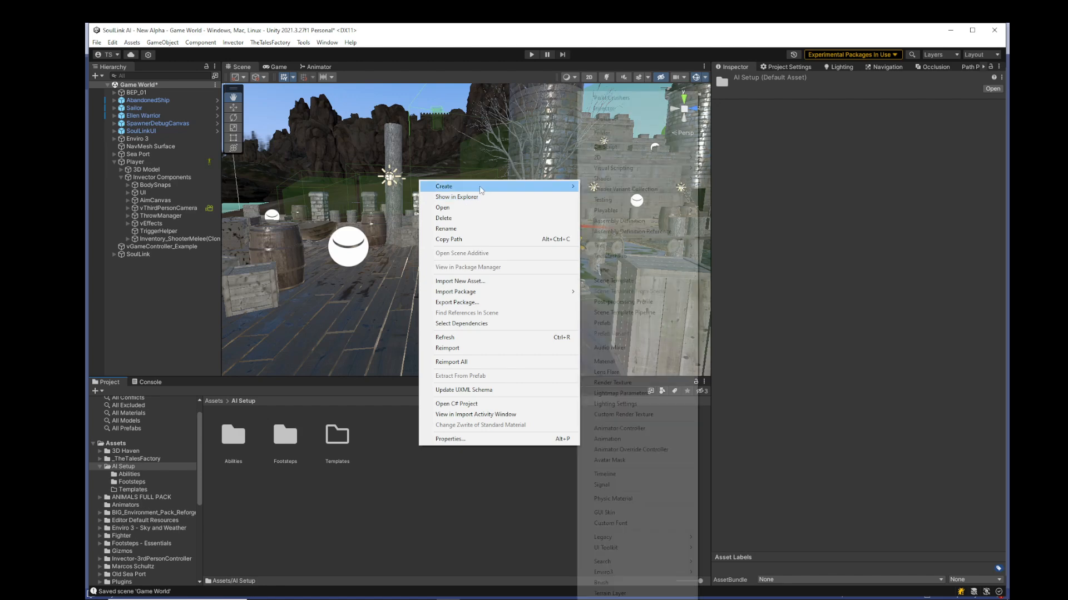
pyautogui.click(611, 133)
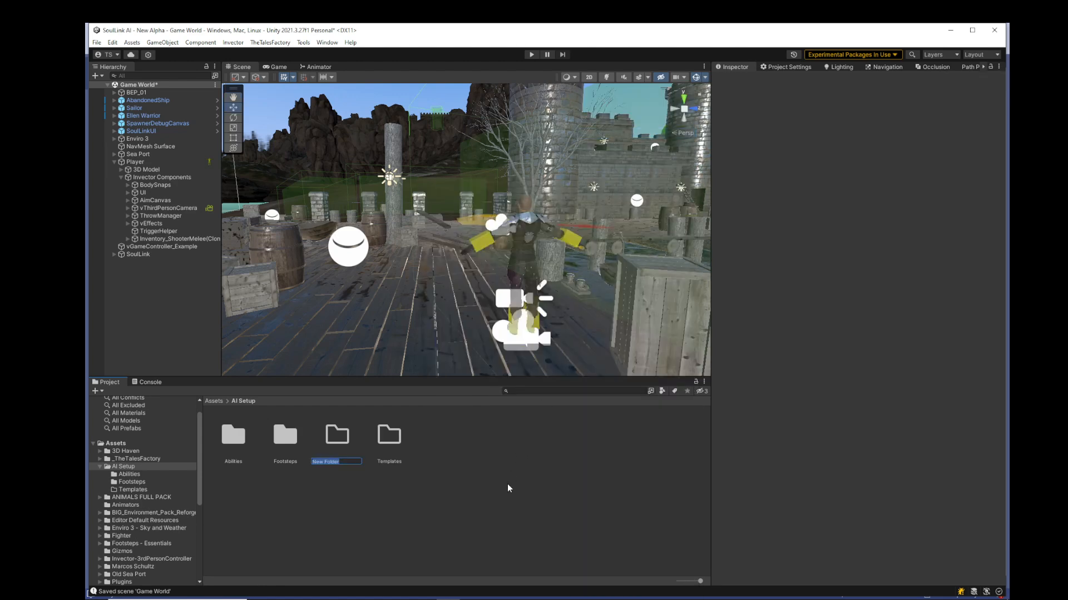
pyautogui.write('Hit Effects')
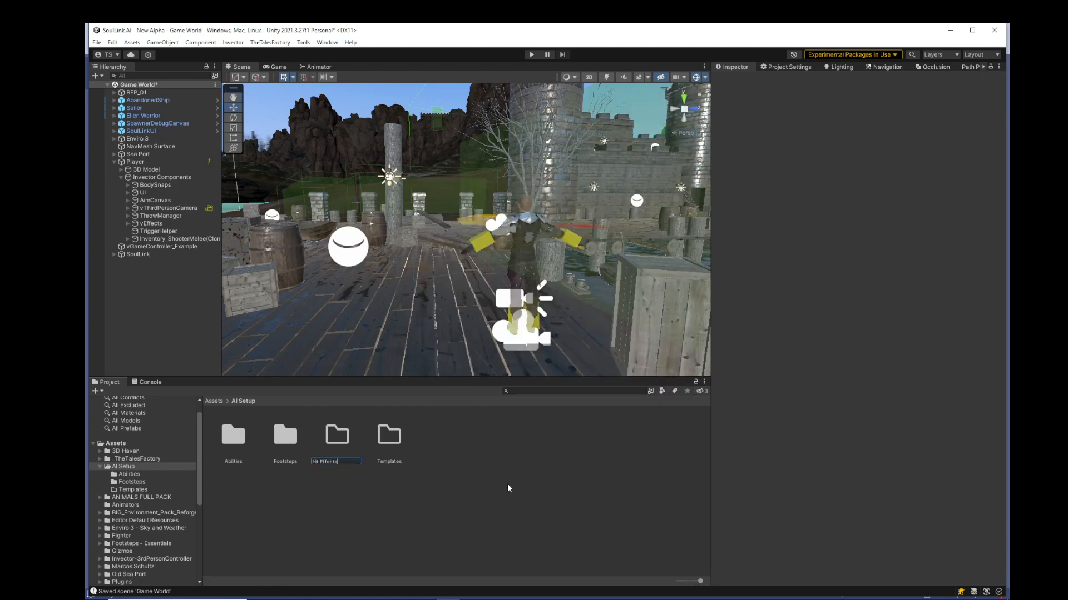
pyautogui.press('Return')
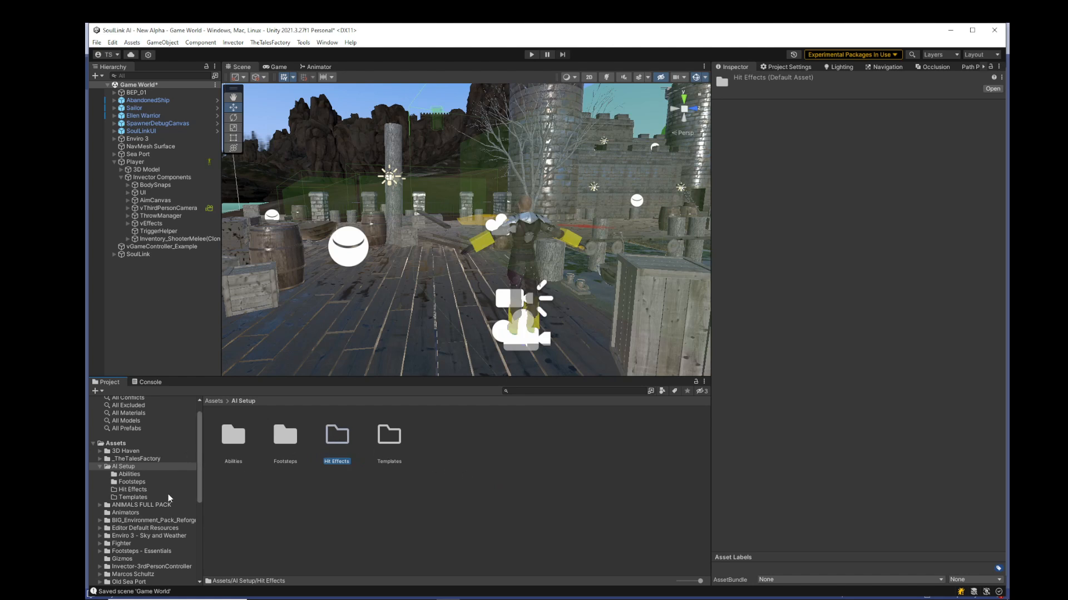
# Open the Hits prefab folder under Travis Game Assets/Hit Impact Effects/Prefabs in the project assets.
pyautogui.scroll(-5, 170, 498)
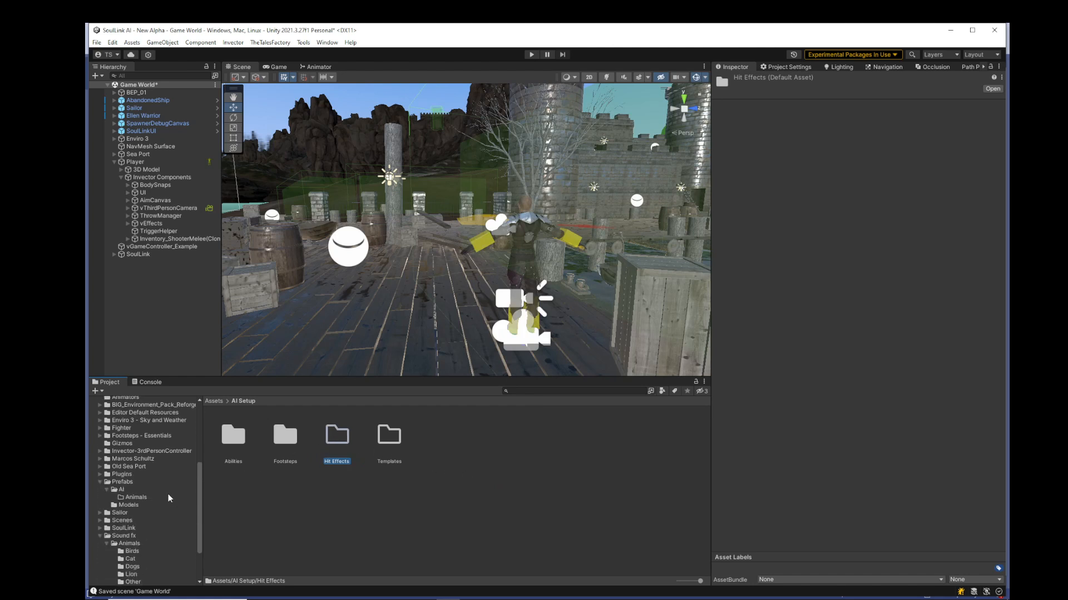
pyautogui.click(122, 490)
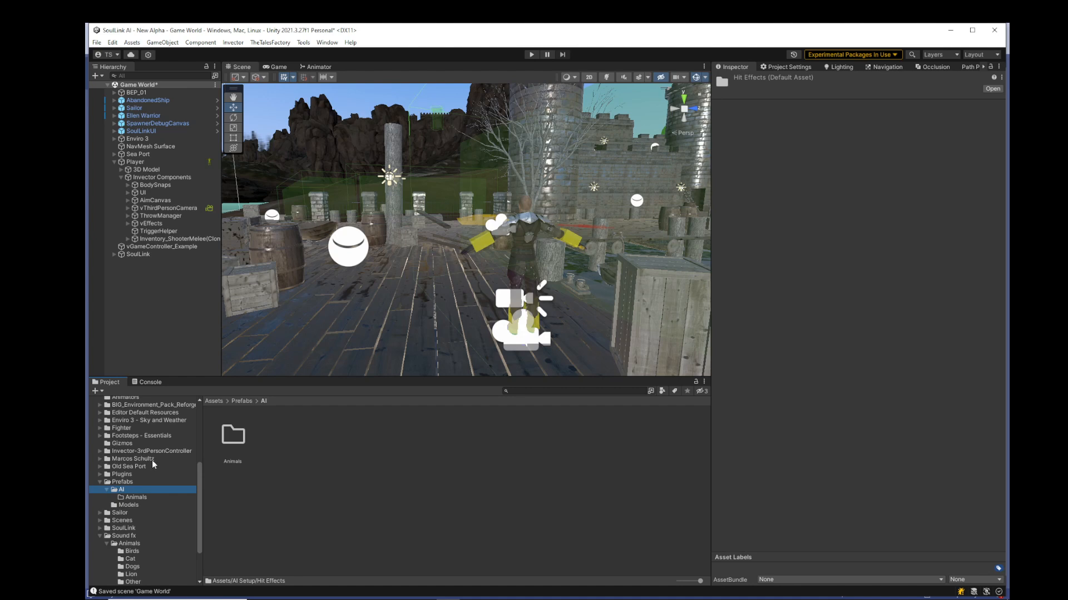
pyautogui.scroll(5, 148, 448)
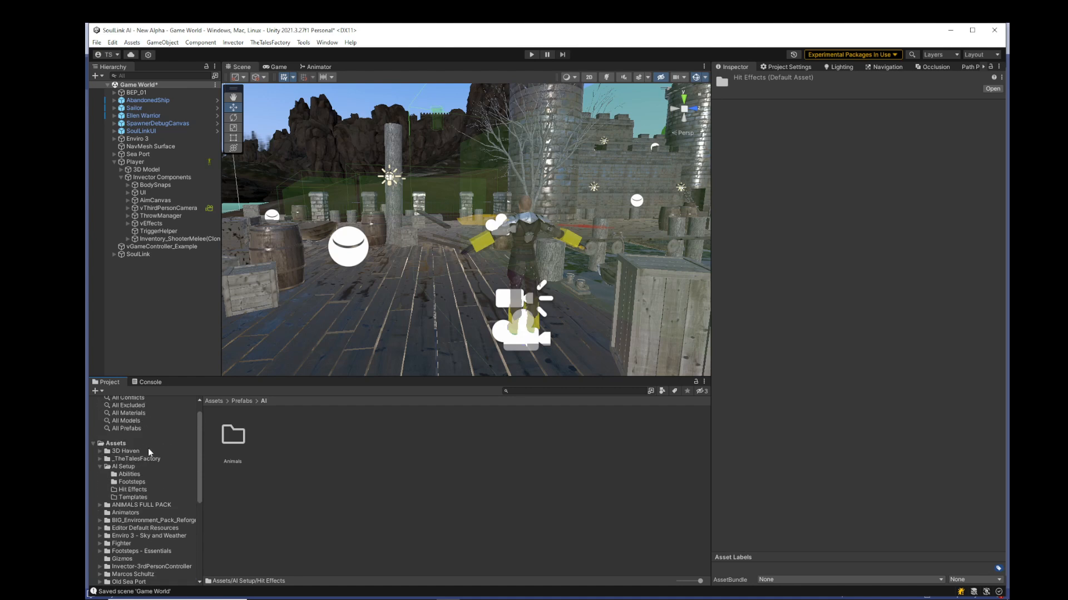
pyautogui.scroll(-7, 149, 501)
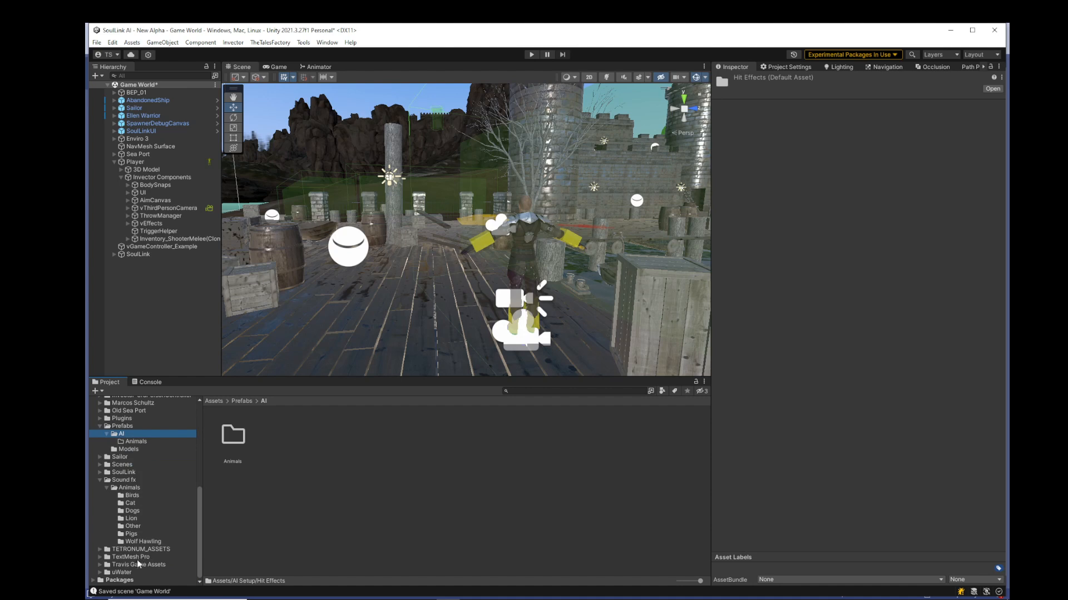
pyautogui.click(136, 564)
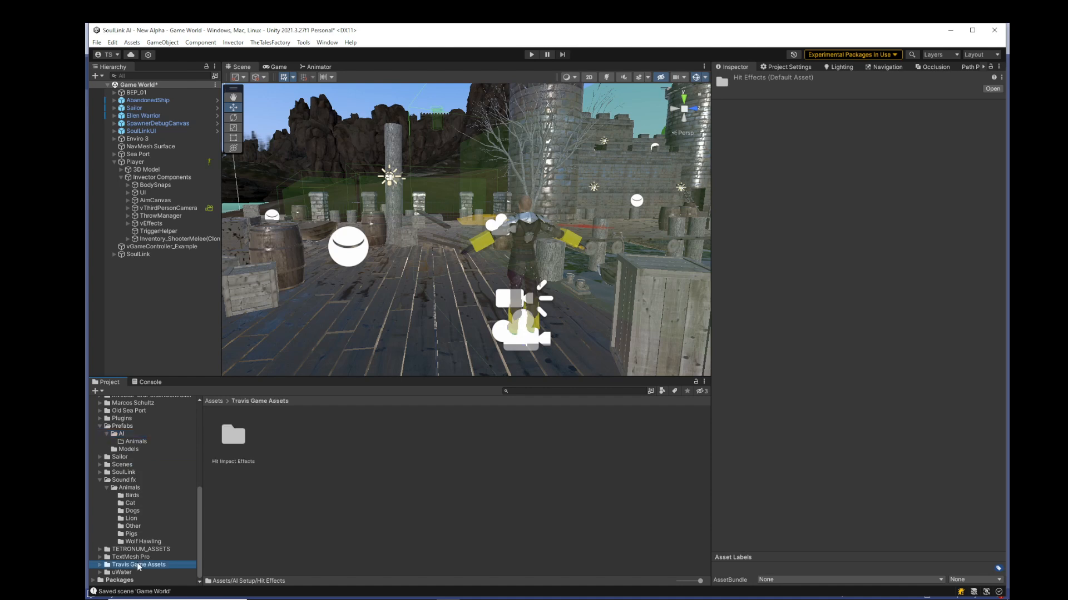
pyautogui.doubleClick(235, 436)
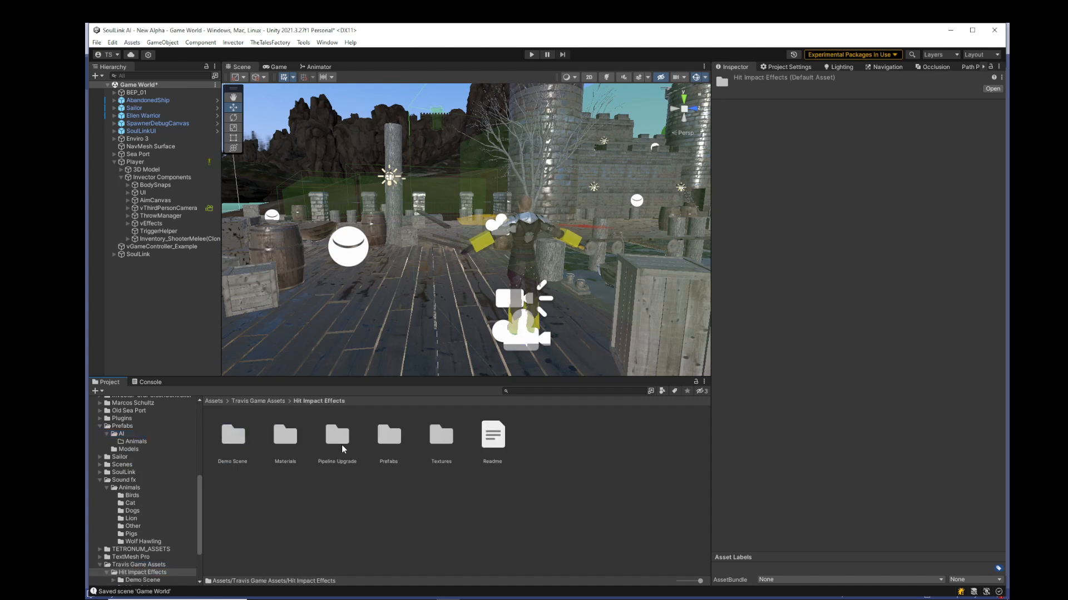
pyautogui.doubleClick(388, 445)
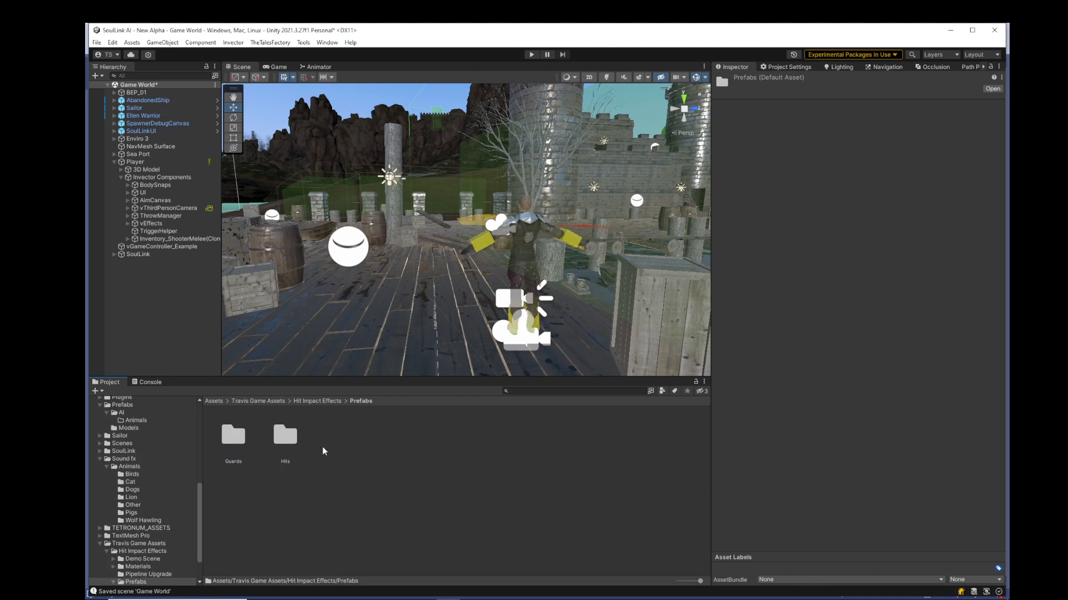
pyautogui.doubleClick(283, 439)
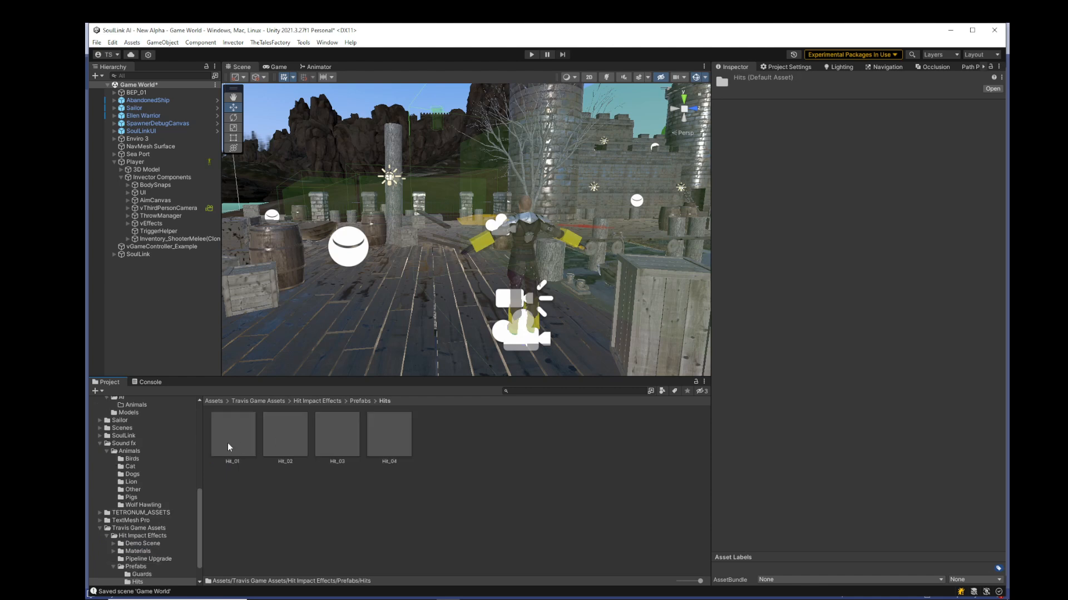
# Place the Hit_01 prefab in the scene and rename the new object HitEffect.
pyautogui.moveTo(228, 443); pyautogui.dragTo(401, 200)
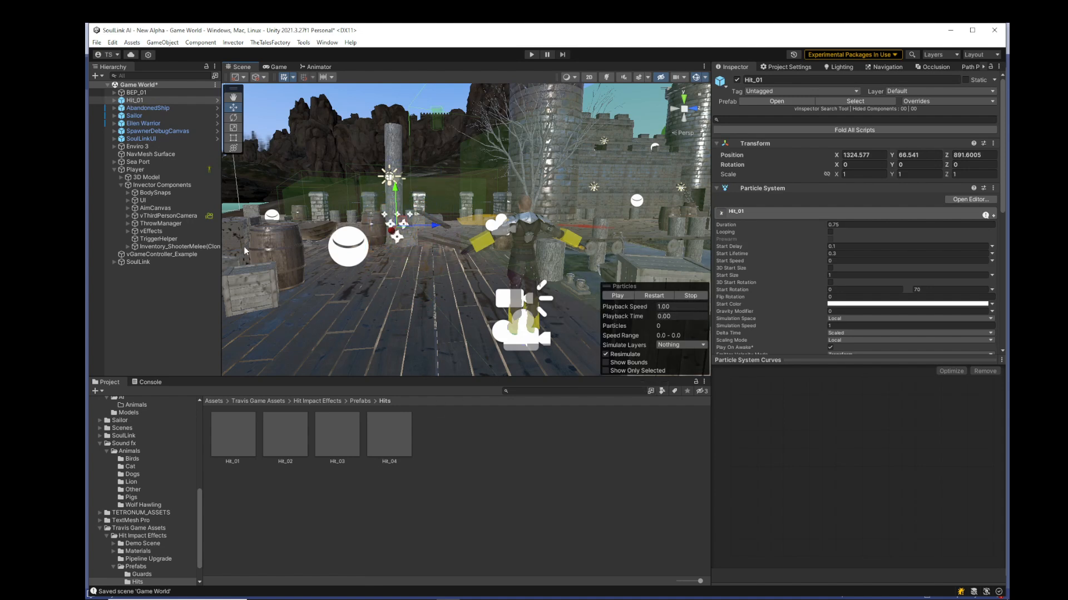
pyautogui.click(138, 107)
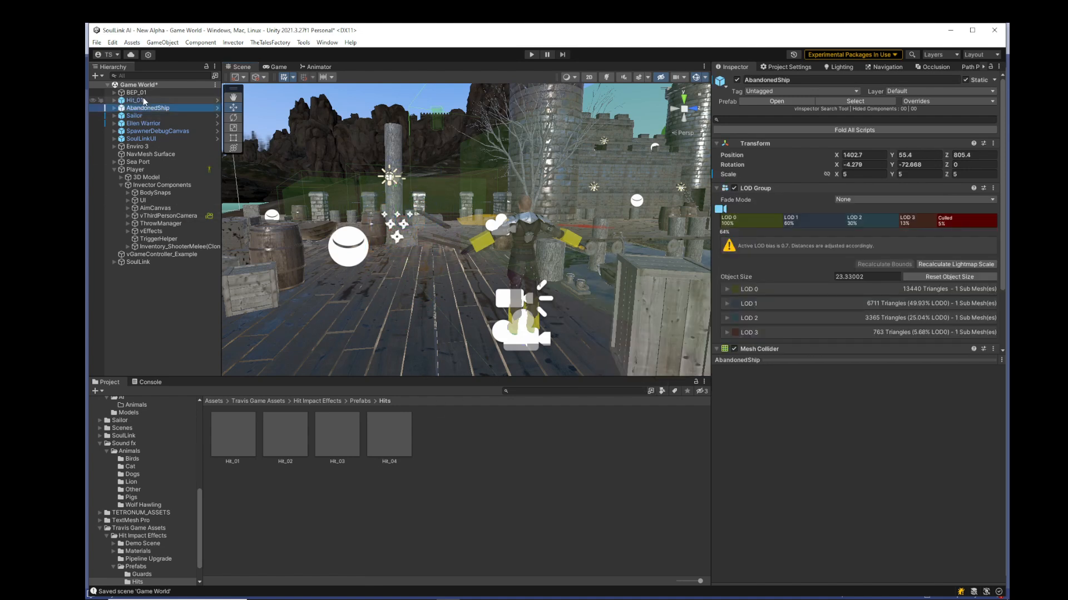
pyautogui.click(136, 101)
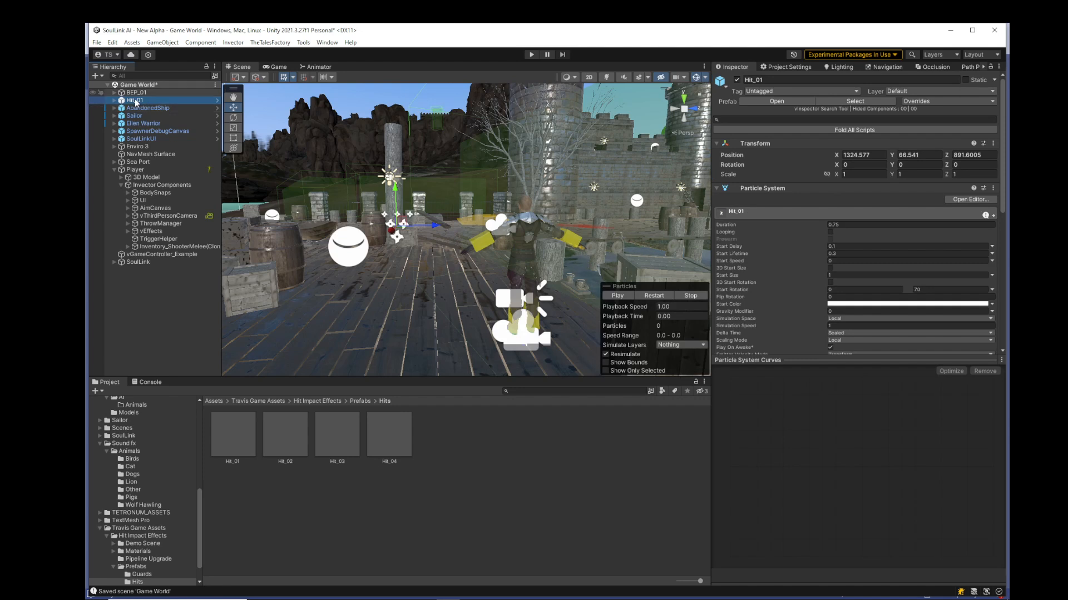
pyautogui.click(138, 104)
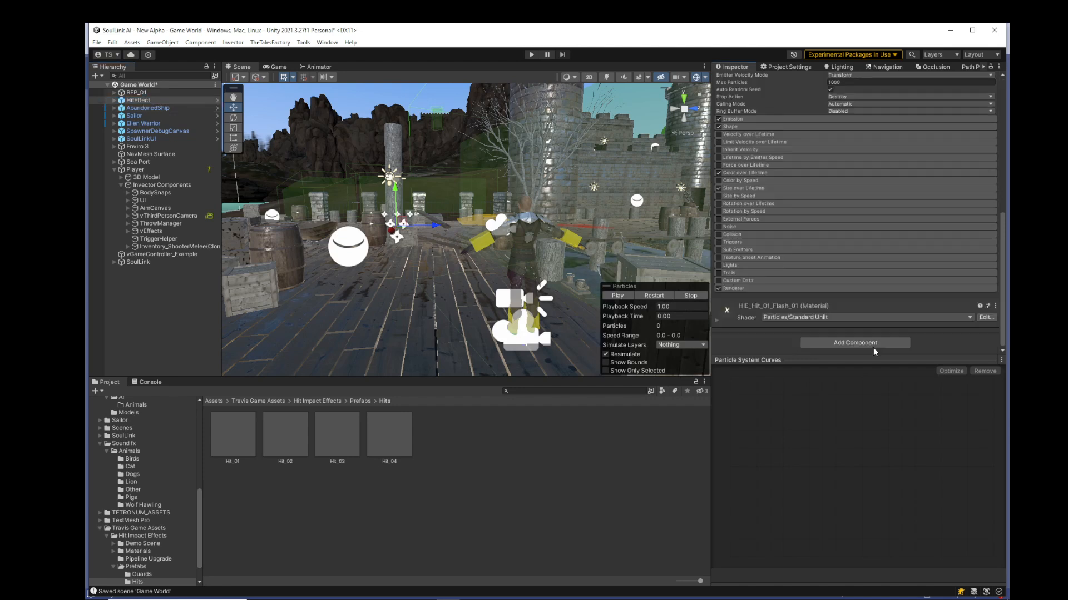
# Add a Timed Despawn component to HitEffect and set its Despawn Time to 3.
pyautogui.click(855, 346)
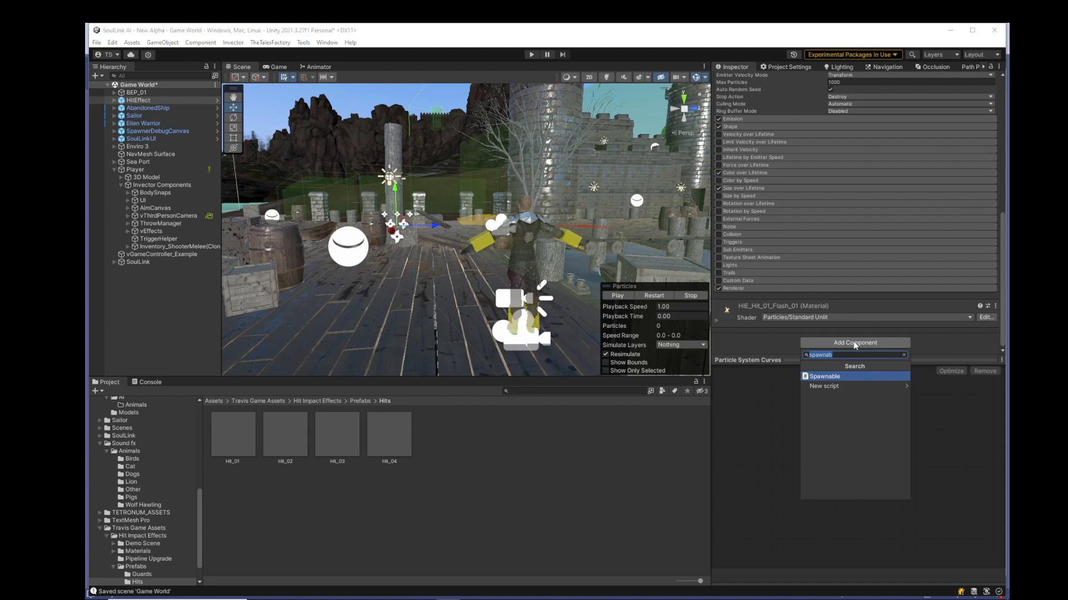
pyautogui.write('timede')
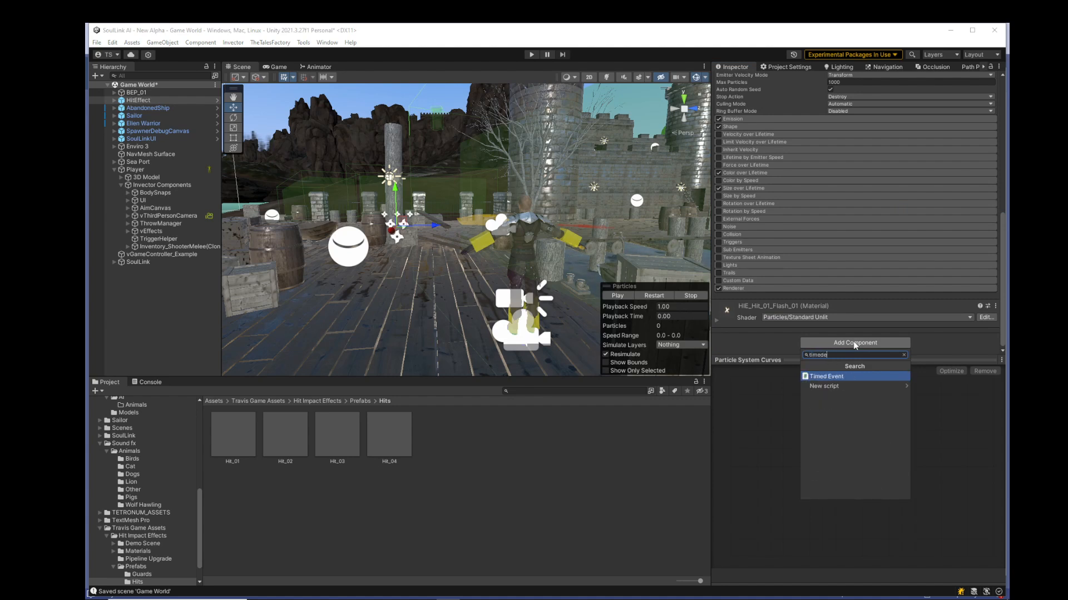
pyautogui.press('BackSpace')
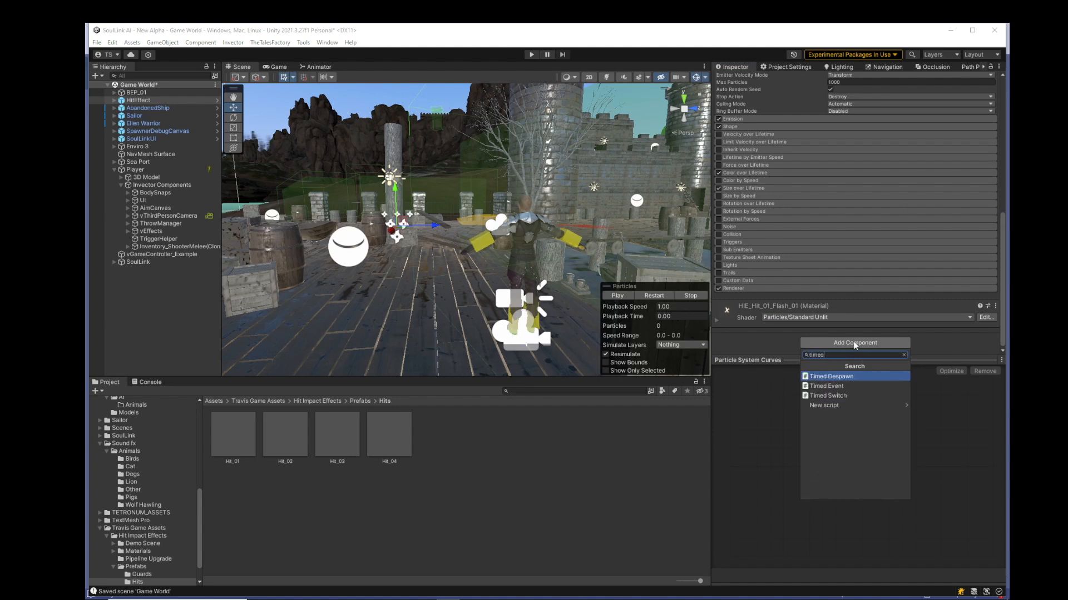
pyautogui.click(878, 376)
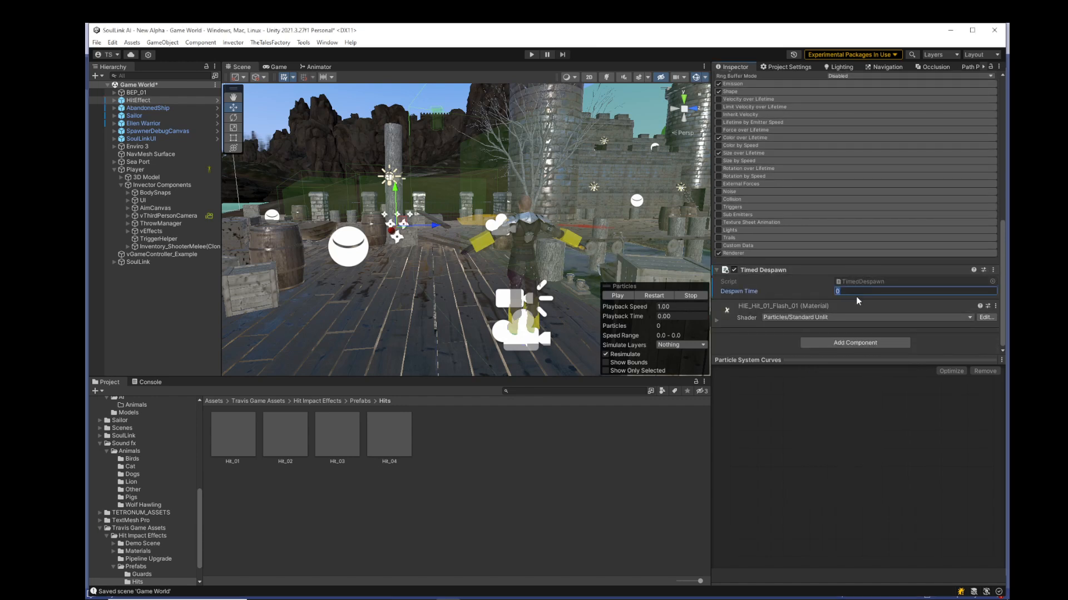
pyautogui.click(764, 348)
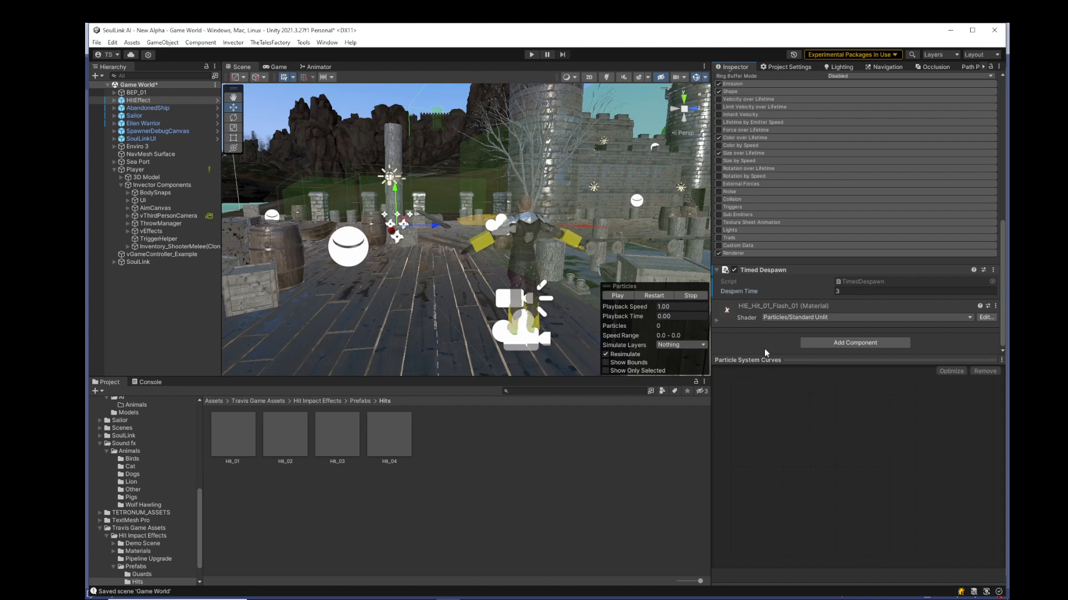
# Save HitEffect as an original prefab in the AI Setup/Hit Effects folder and delete its instance from the scene.
pyautogui.scroll(4, 810, 286)
pyautogui.scroll(5, 810, 285)
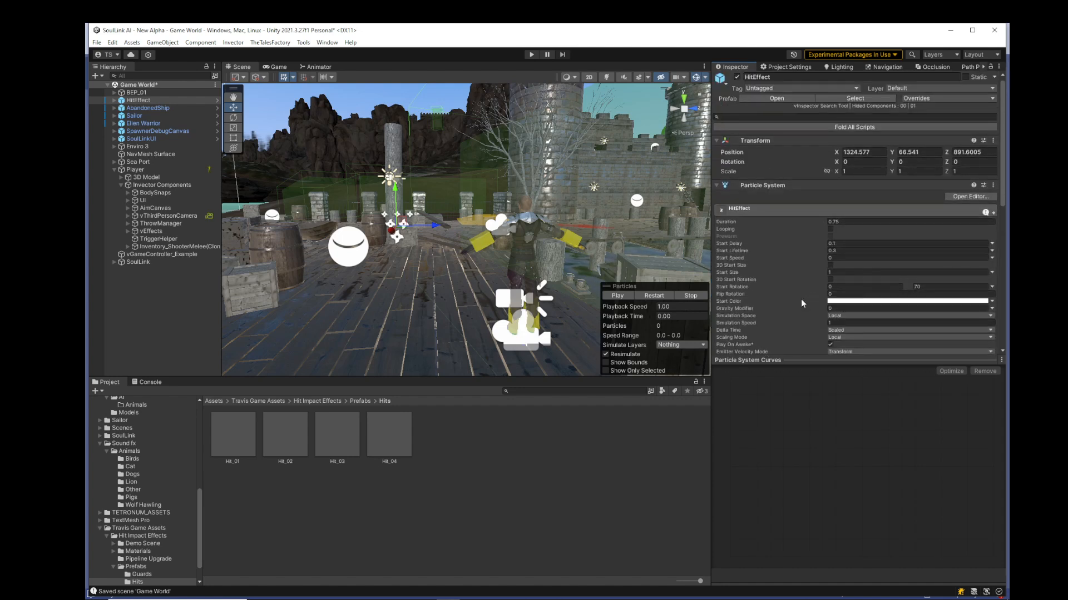
pyautogui.scroll(1, 801, 300)
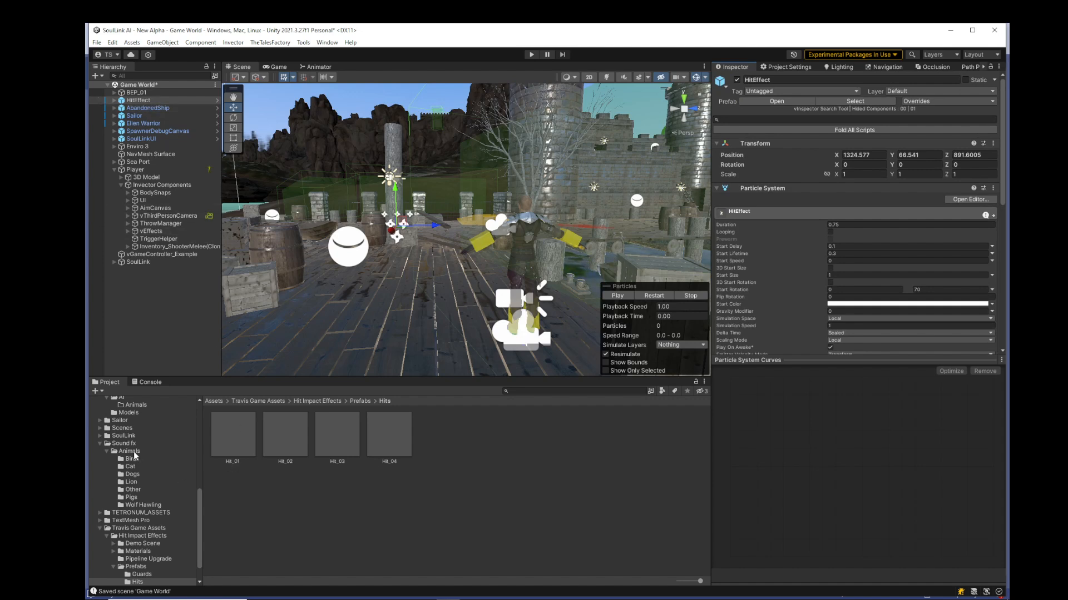
pyautogui.scroll(15, 134, 455)
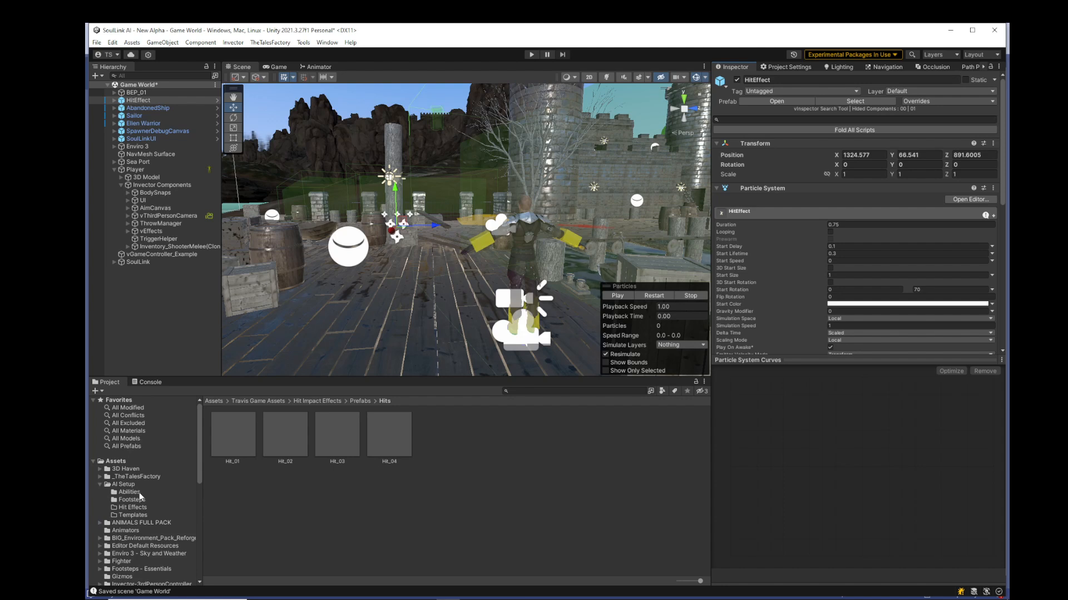
pyautogui.click(134, 508)
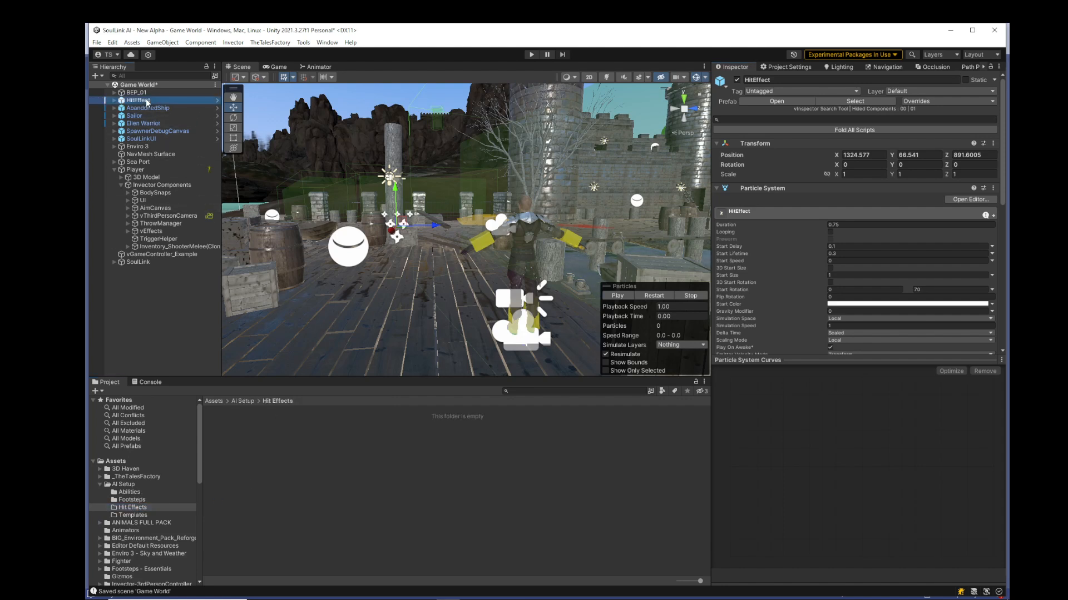
pyautogui.moveTo(138, 100); pyautogui.dragTo(295, 463)
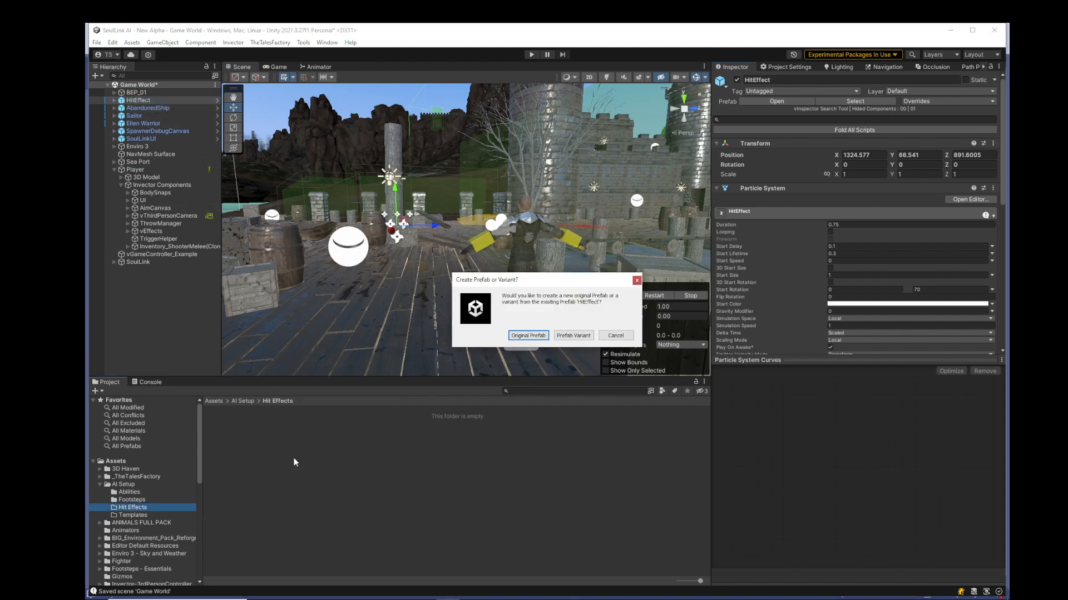
pyautogui.click(528, 336)
pyautogui.click(138, 100)
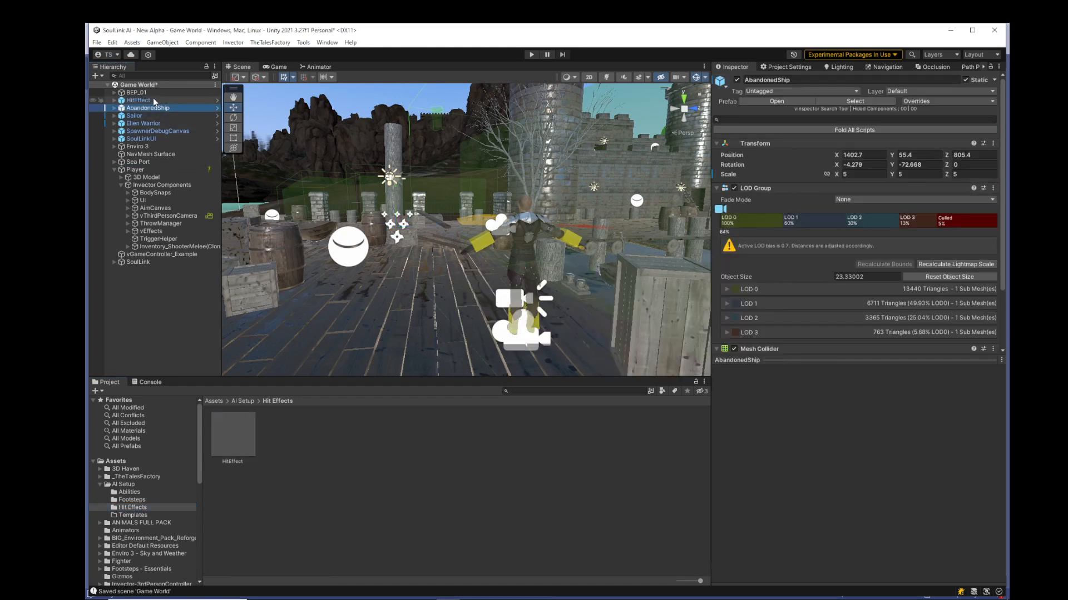
pyautogui.press('Delete')
# Create a SoulLink AI Hit Effects asset named Animal Hit Effects in the Hit Effects folder.
pyautogui.rightClick(338, 438)
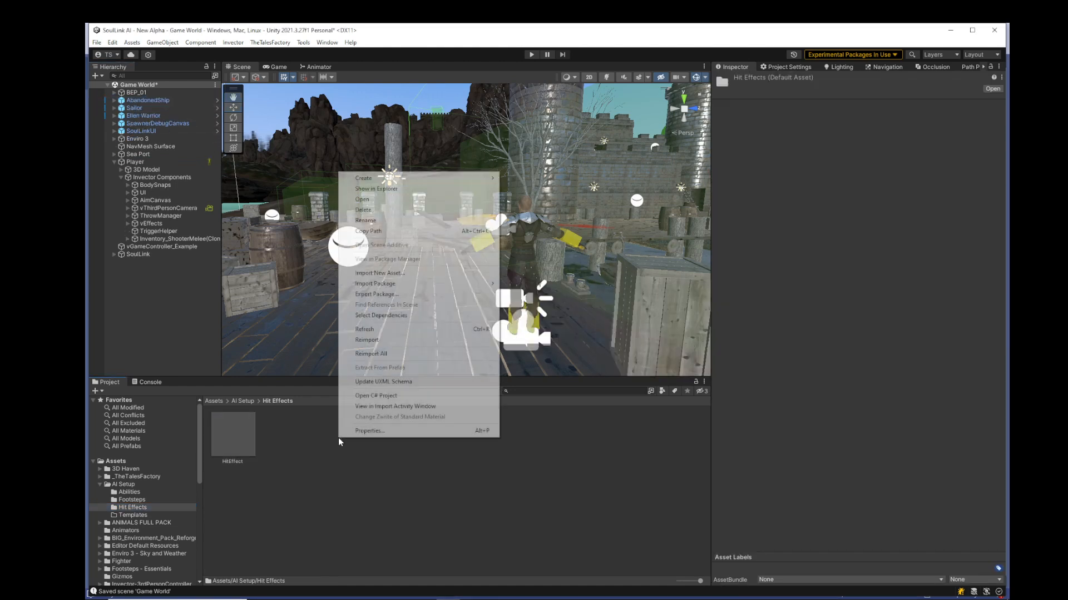
pyautogui.moveTo(377, 178)
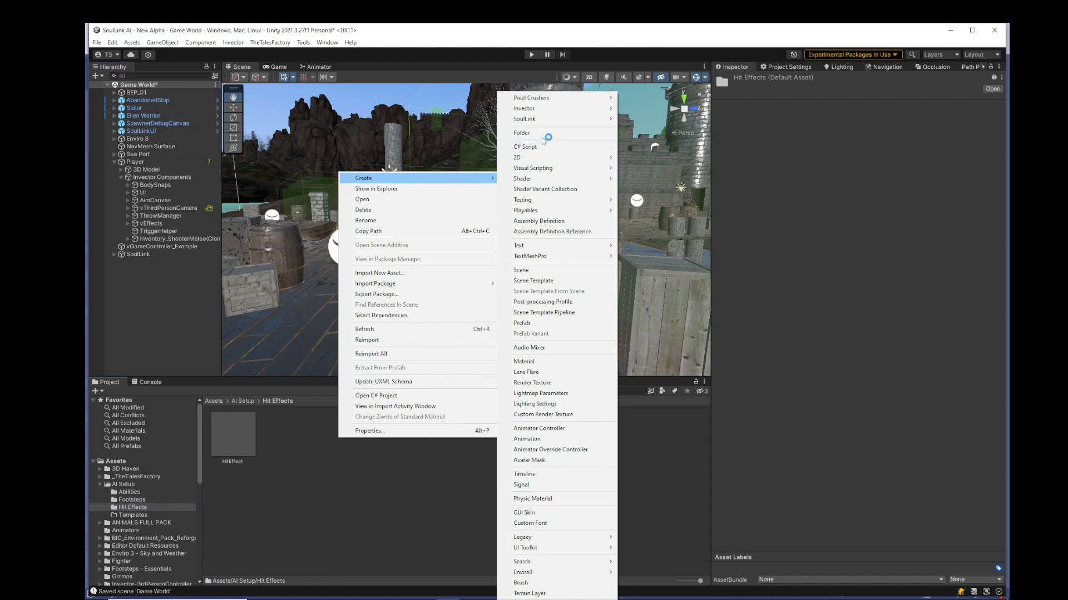
pyautogui.moveTo(547, 119)
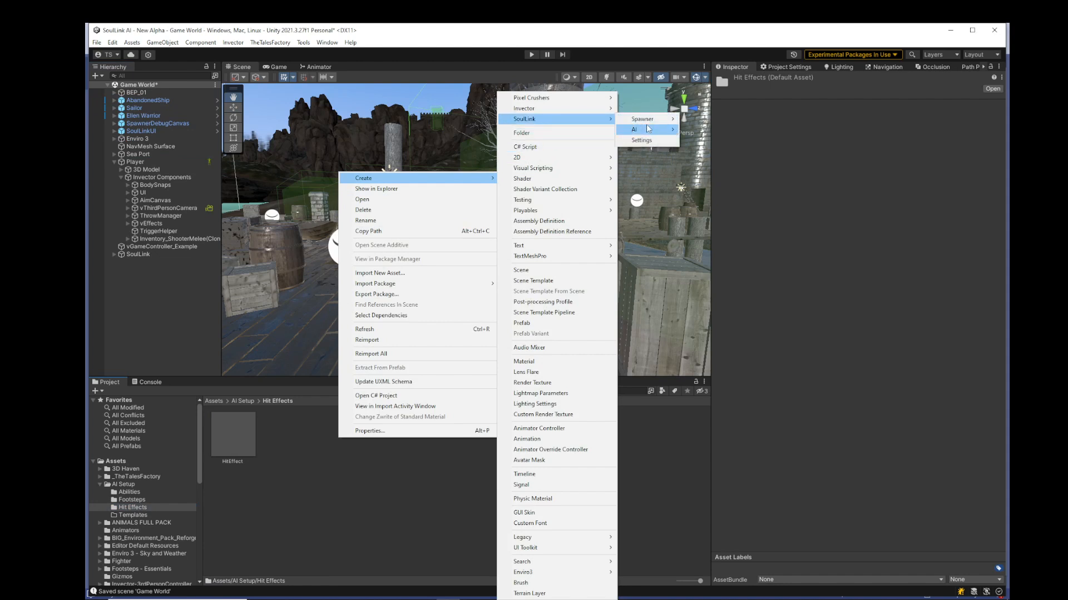
pyautogui.moveTo(639, 129)
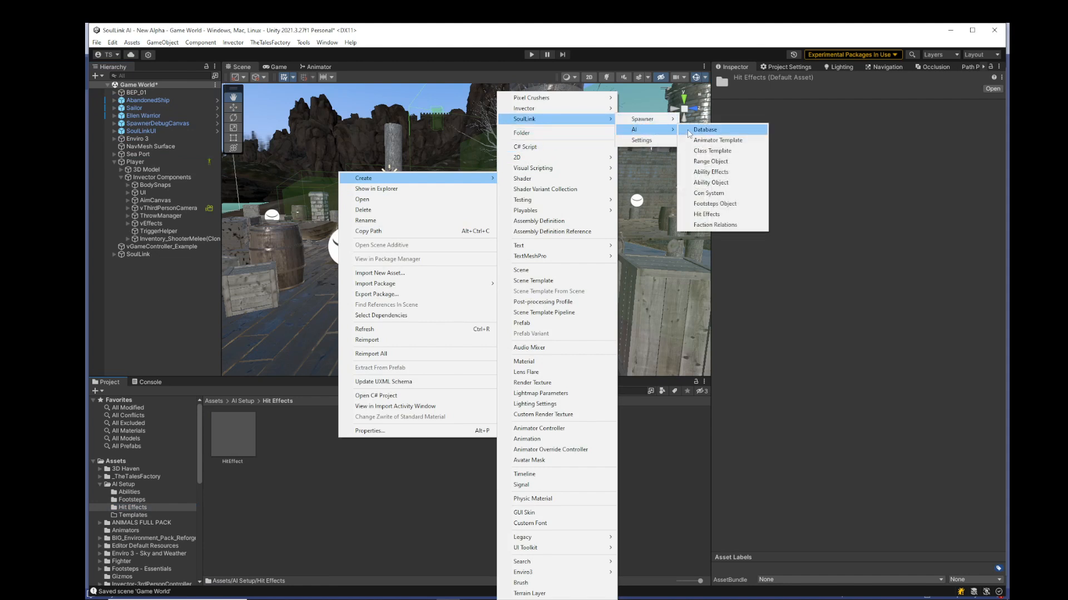
pyautogui.click(720, 214)
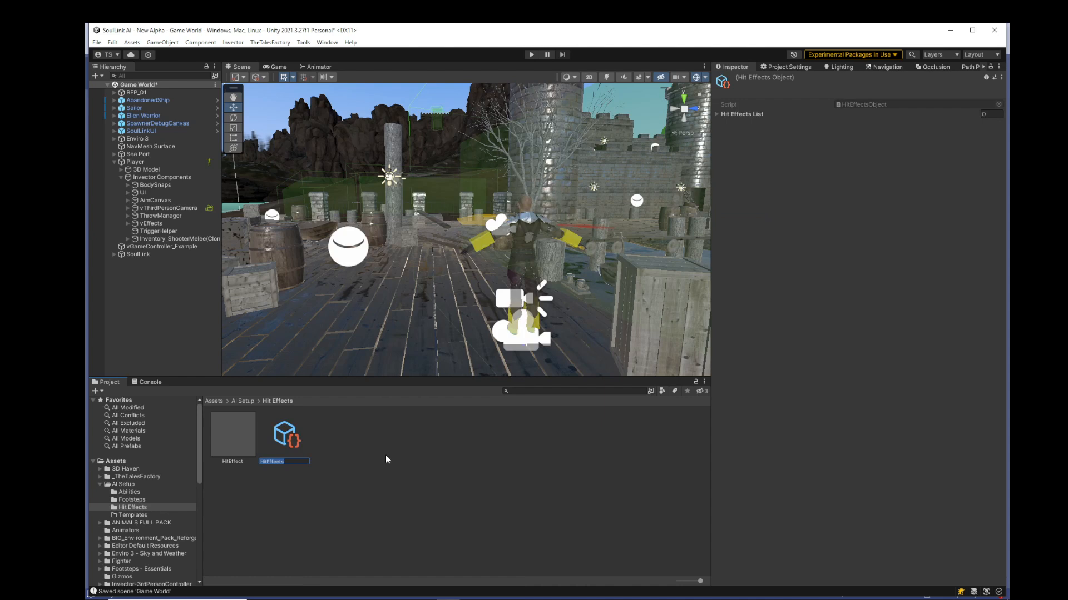
pyautogui.write('Animal Hit Effects')
pyautogui.press('Return')
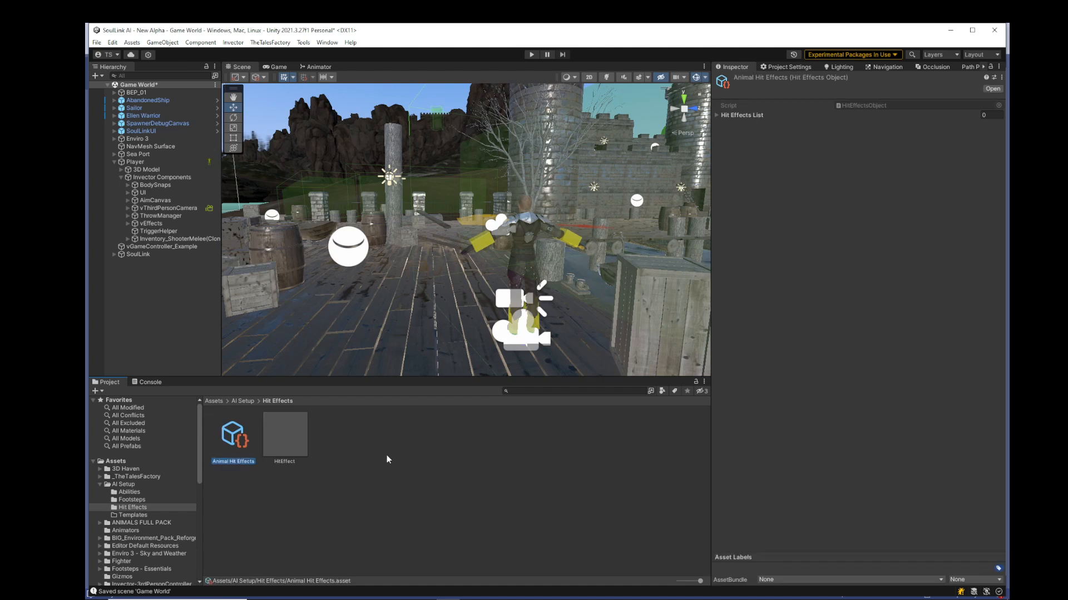
# Expand the Hit Effects List of the Animal Hit Effects asset.
pyautogui.click(717, 115)
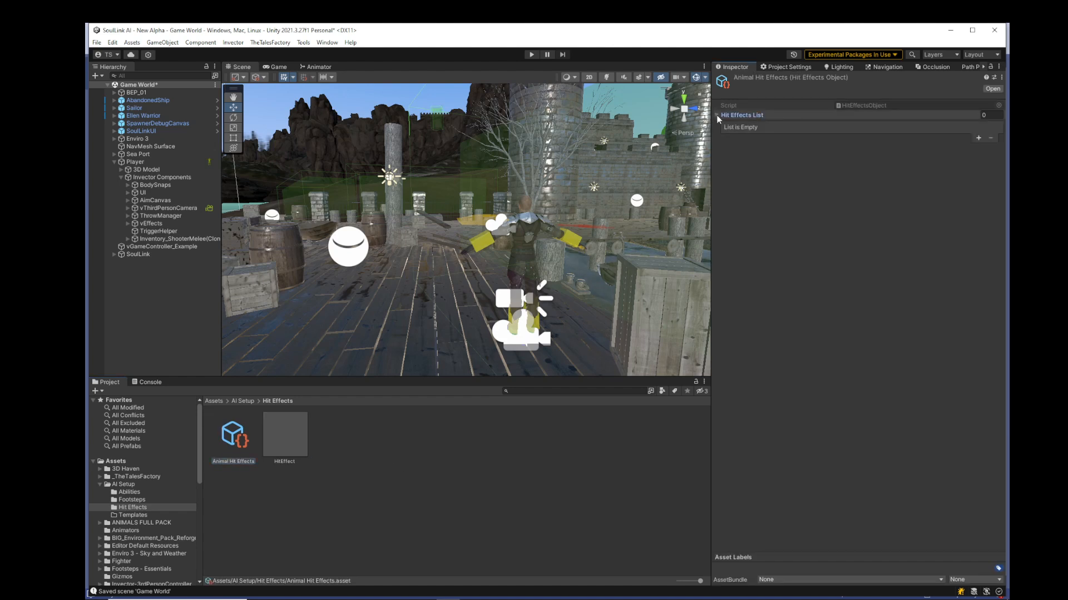
# Add one element to the Animal Hit Effects list and assign the HitEffect prefab to it.
pyautogui.click(978, 137)
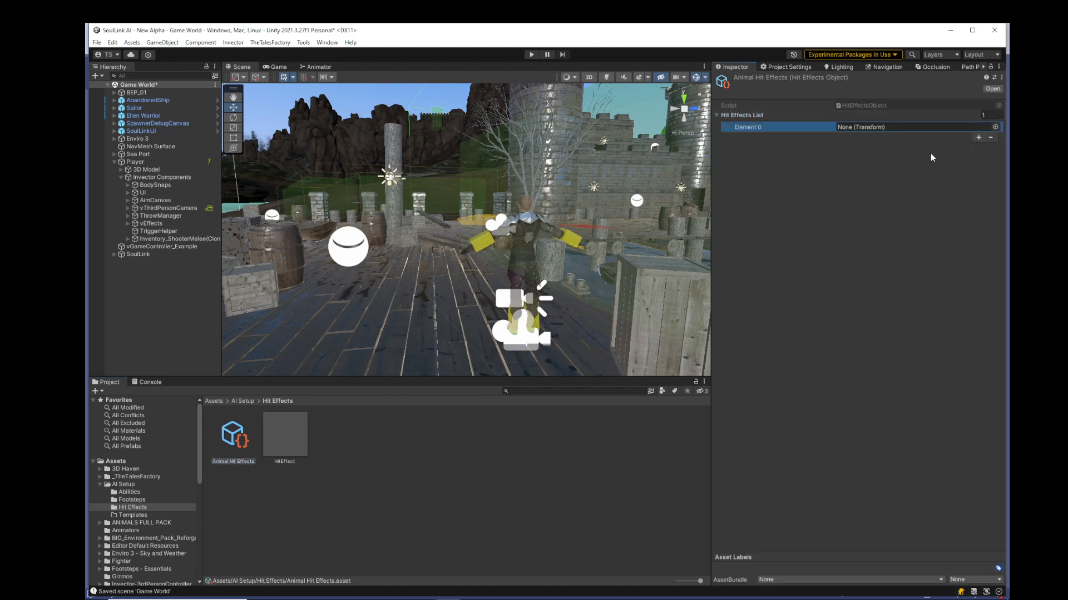
pyautogui.moveTo(286, 445); pyautogui.dragTo(906, 129)
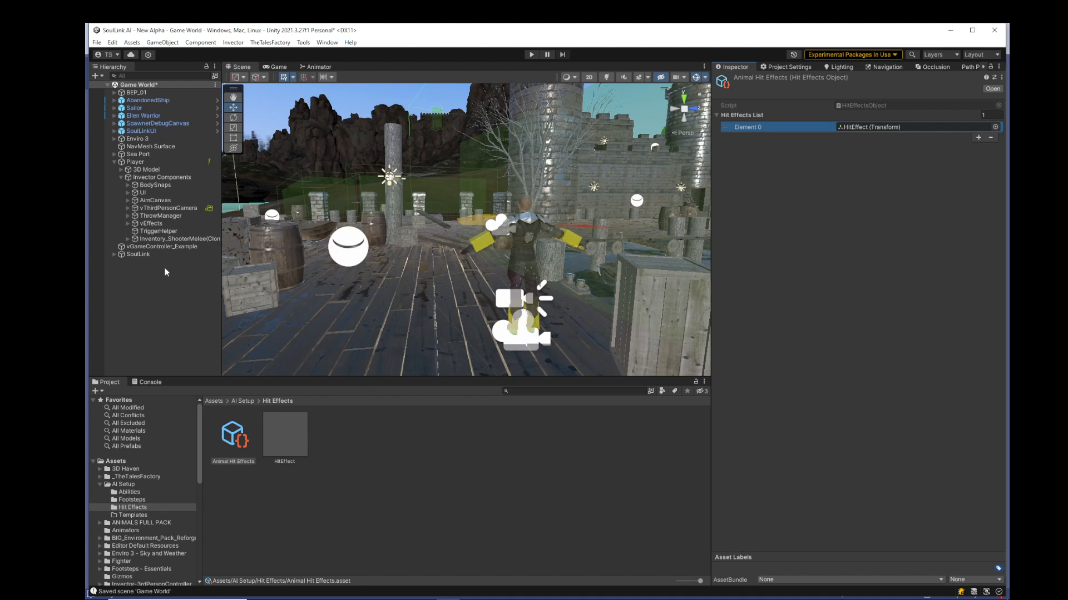
# Add a category named Hit Effects to the PoolManager under SoulLink.
pyautogui.click(114, 254)
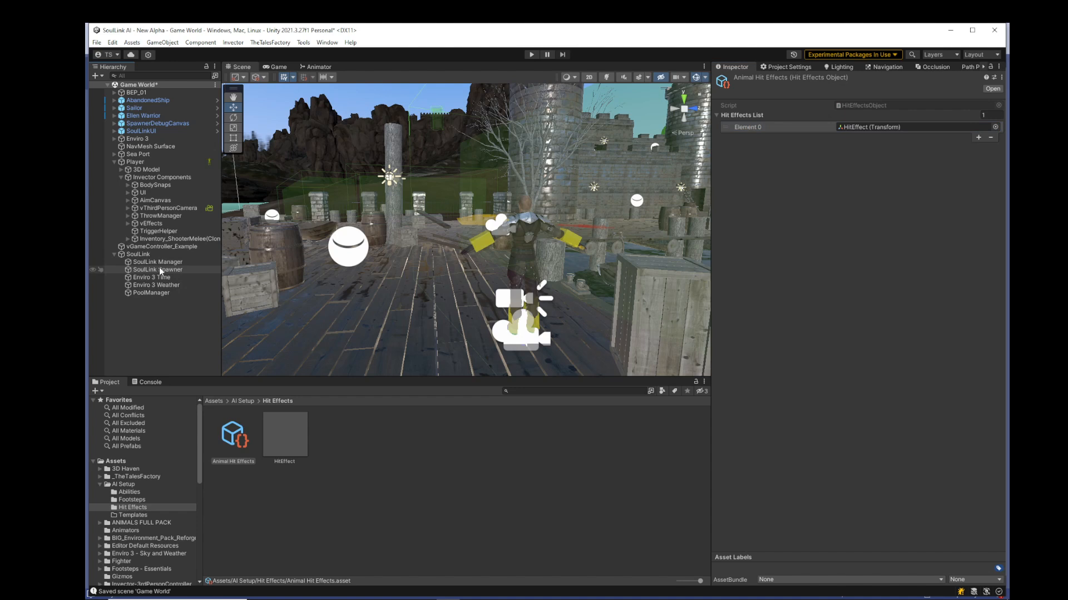
pyautogui.click(149, 292)
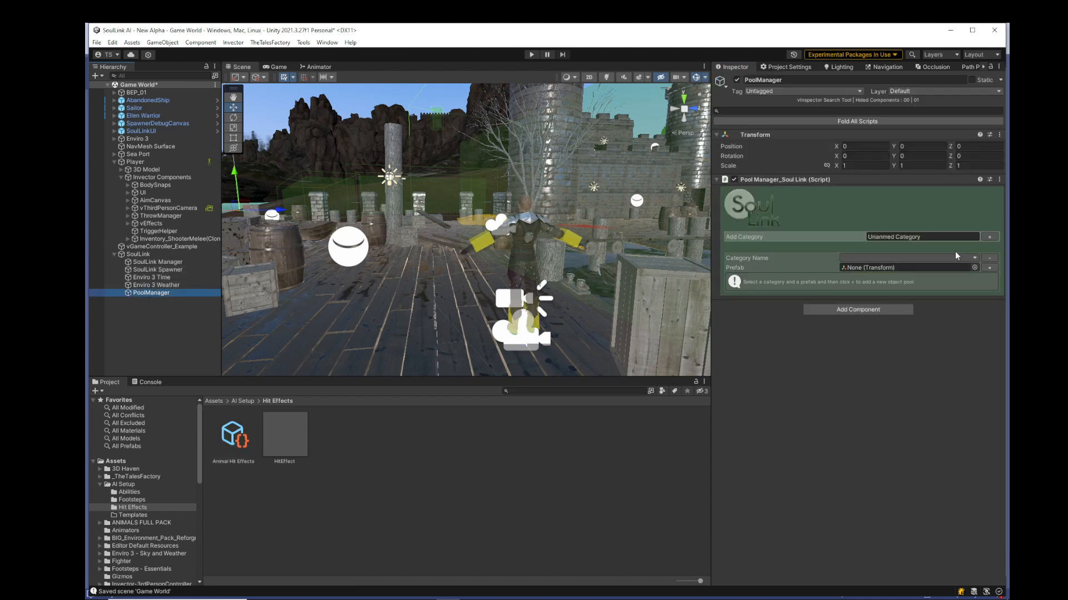
pyautogui.click(923, 237)
pyautogui.write('H')
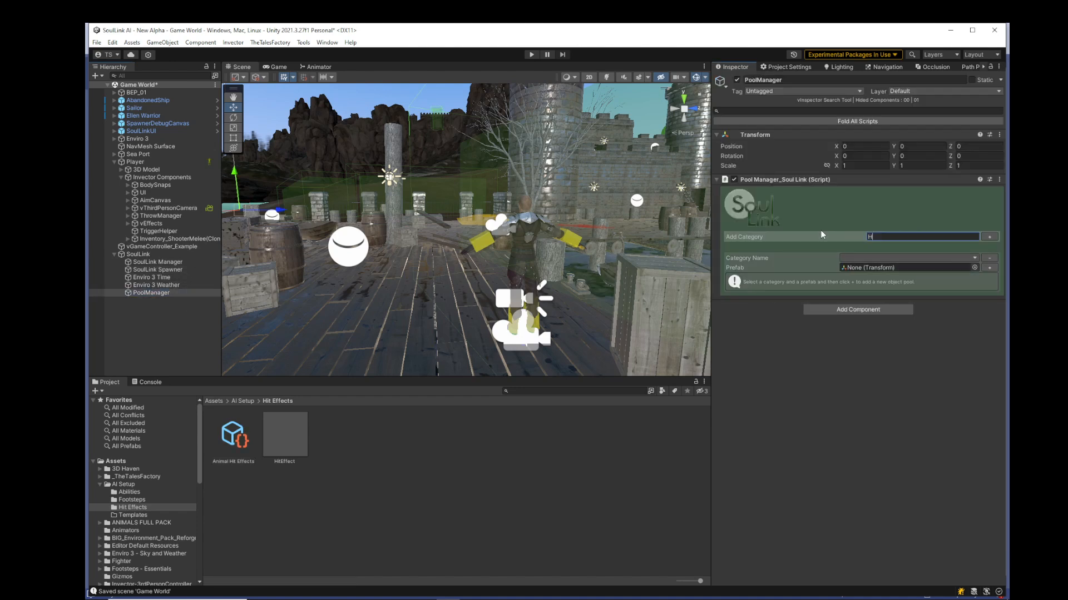
pyautogui.write('it Effects')
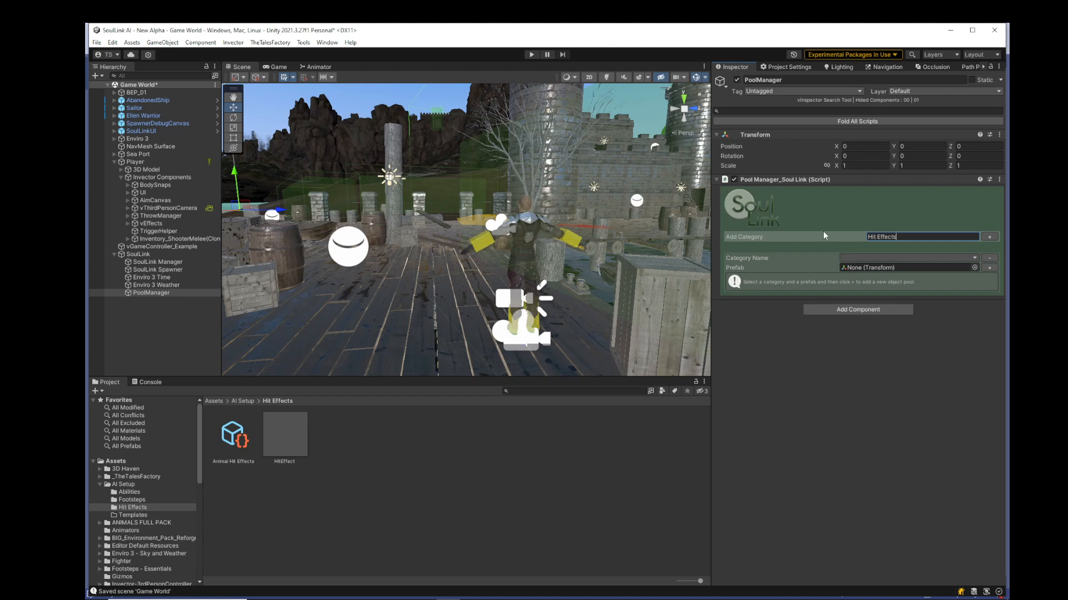
pyautogui.click(989, 237)
# Add the HitEffect prefab to the Hit Effects pool category with Grow Capacity enabled and save the scene.
pyautogui.moveTo(285, 436); pyautogui.dragTo(861, 270)
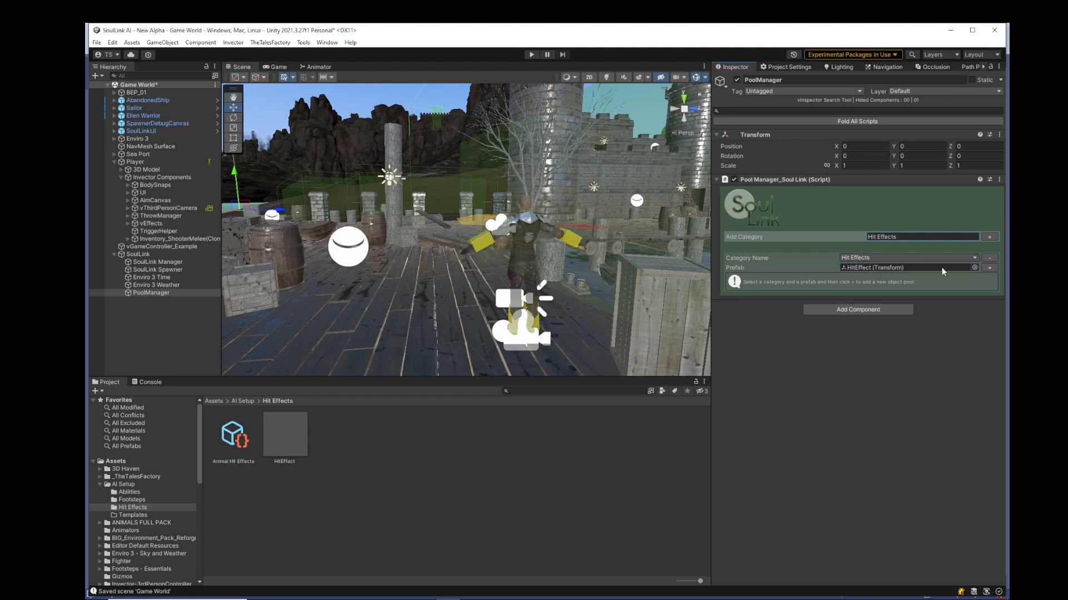
pyautogui.click(989, 268)
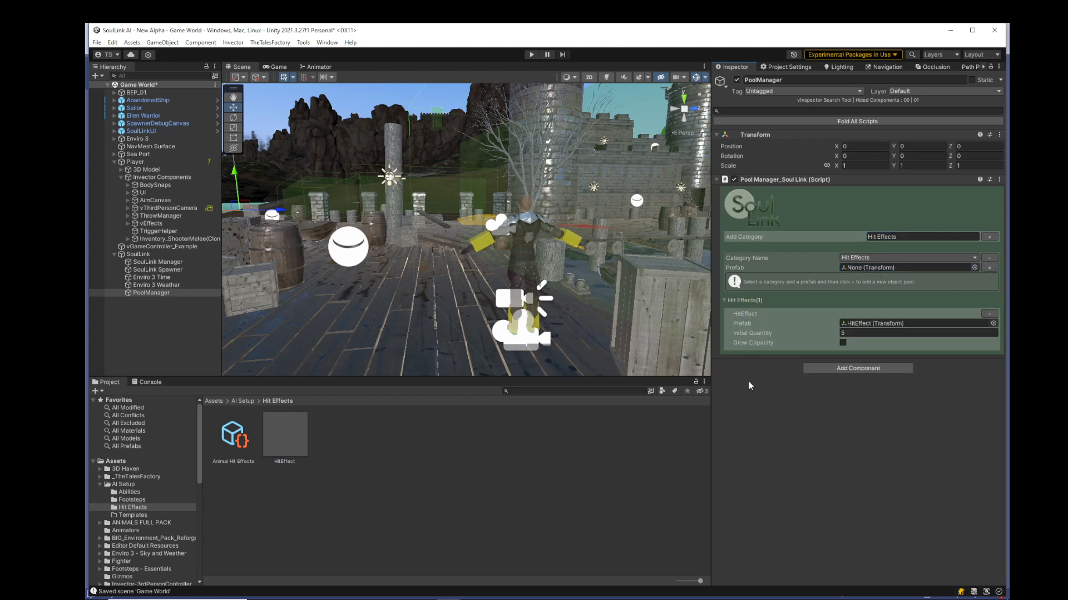
pyautogui.click(843, 343)
pyautogui.click(97, 43)
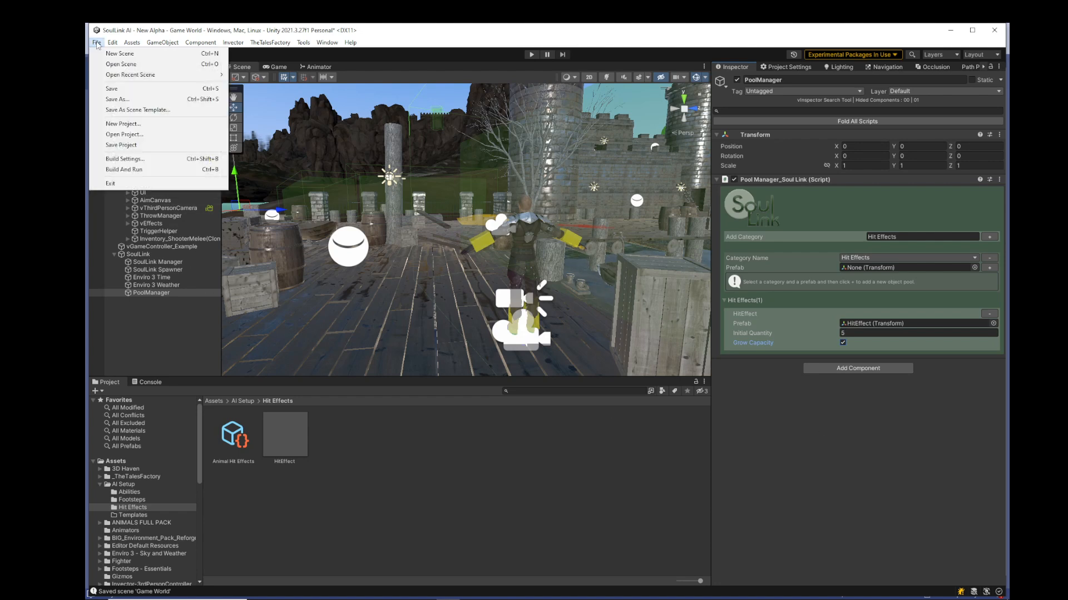
pyautogui.click(113, 90)
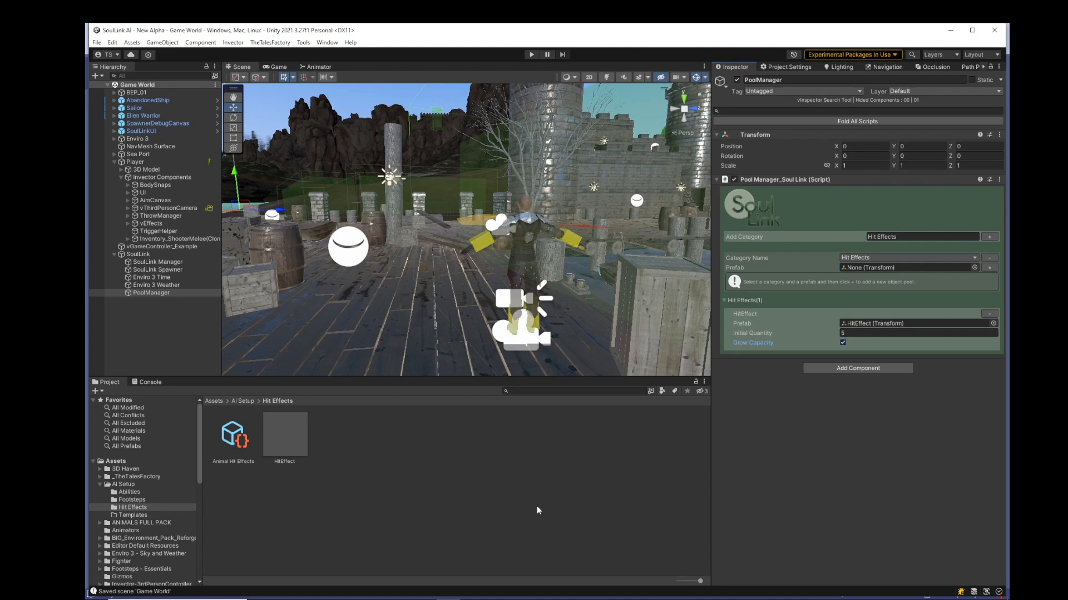
# Create a SoulLink AI Animator Template named Boar in the AI Setup Templates folder.
pyautogui.click(131, 515)
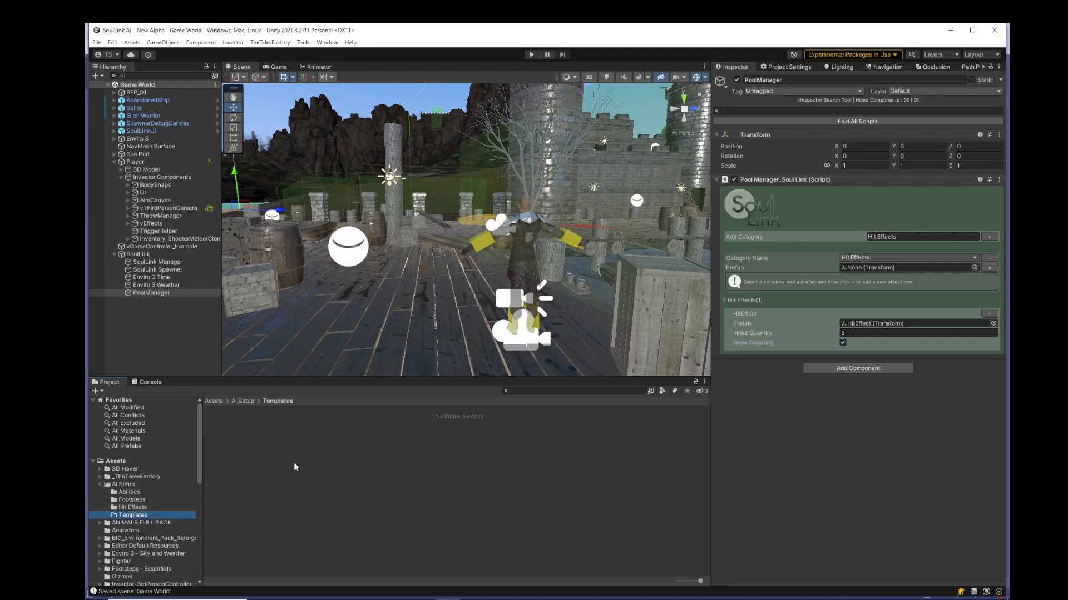
pyautogui.rightClick(342, 456)
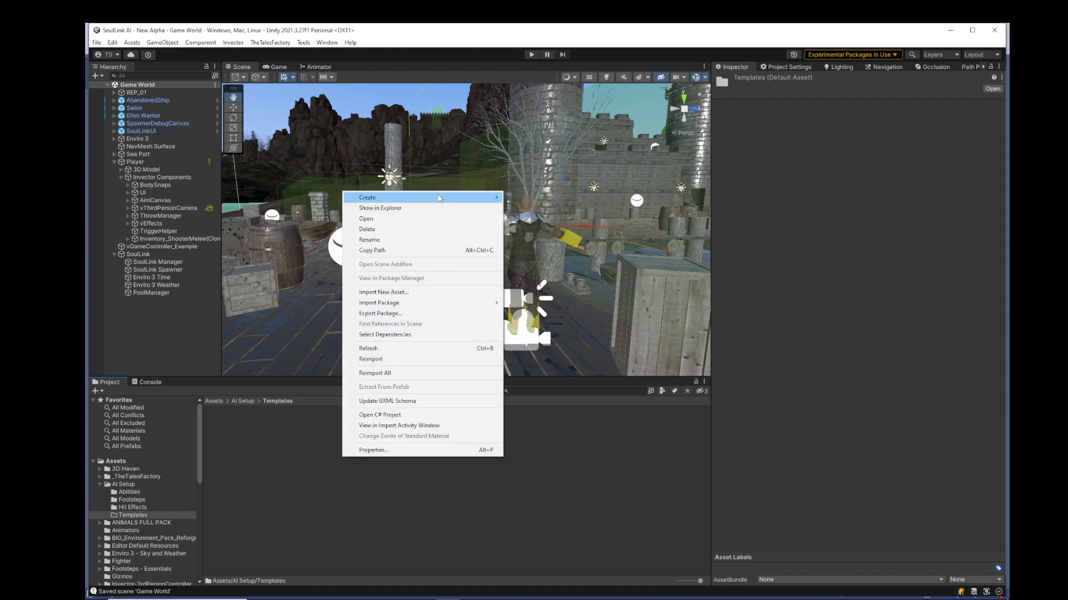
pyautogui.moveTo(409, 205)
pyautogui.moveTo(544, 119)
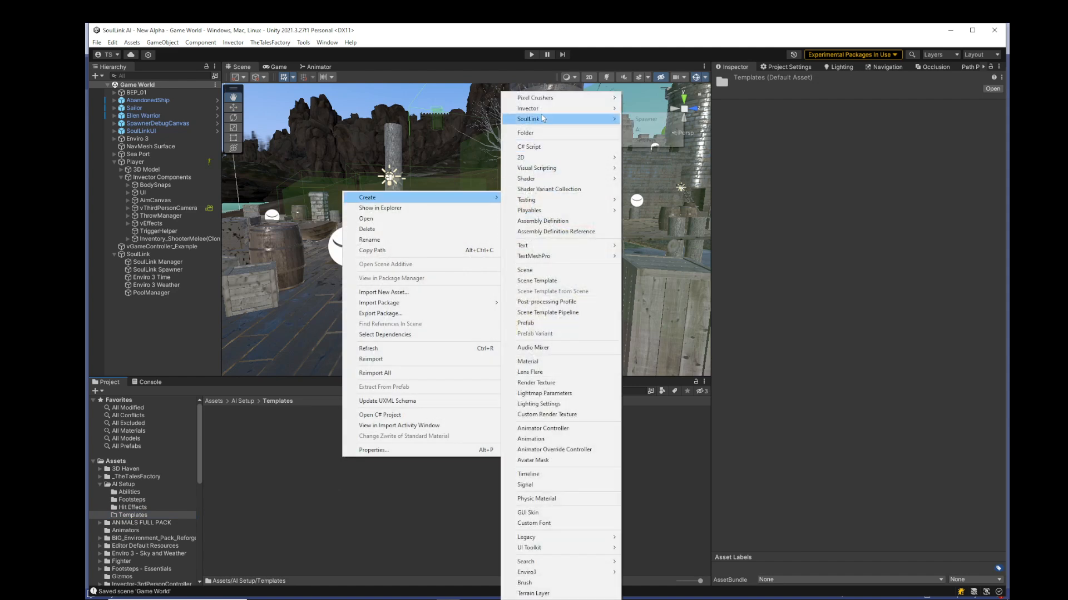
pyautogui.moveTo(644, 130)
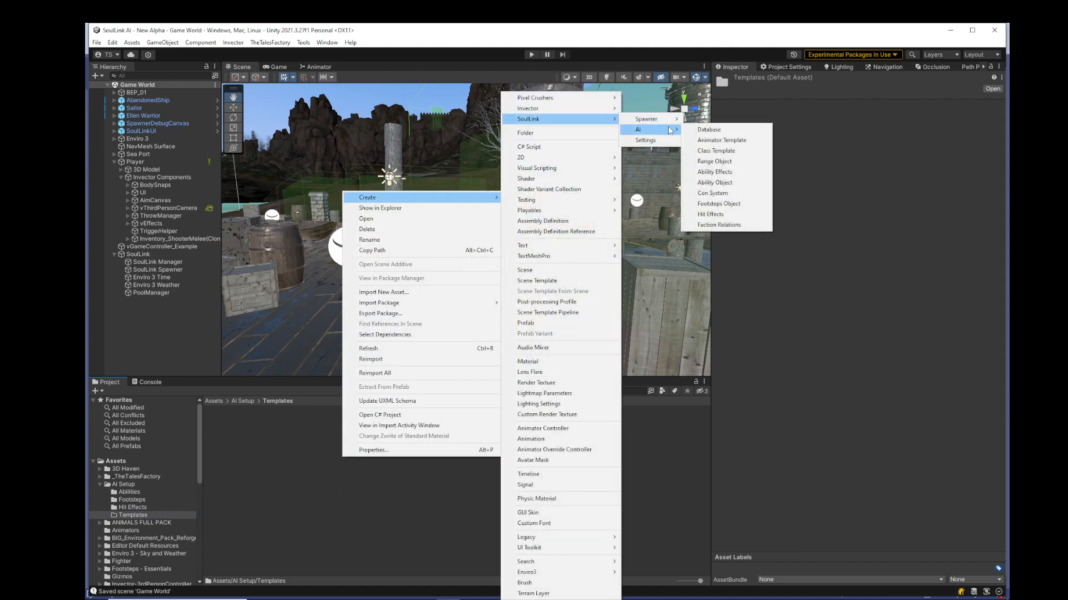
pyautogui.click(712, 142)
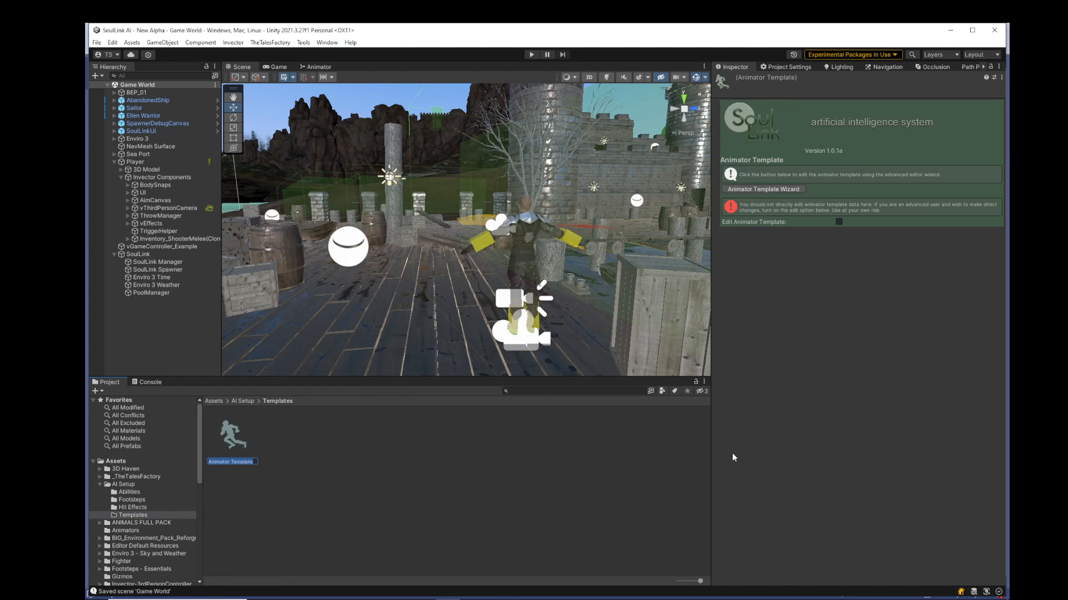
pyautogui.write('Boar')
pyautogui.press('Return')
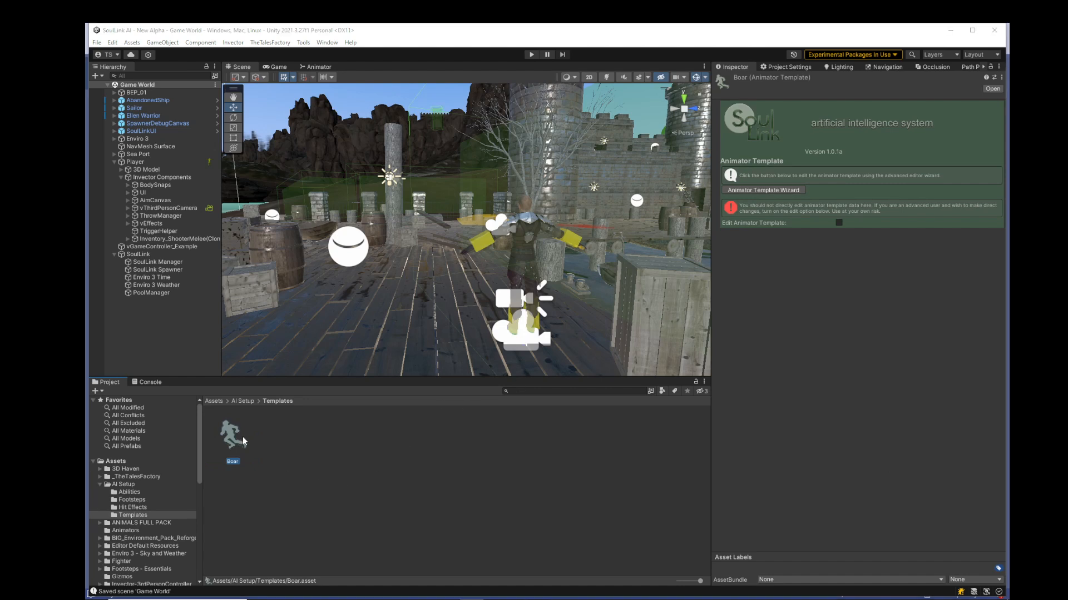
# Open the Boar template in the Animator Template Wizard and assign the Boar_PBR model from Prefabs/Models as its animator.
pyautogui.click(765, 190)
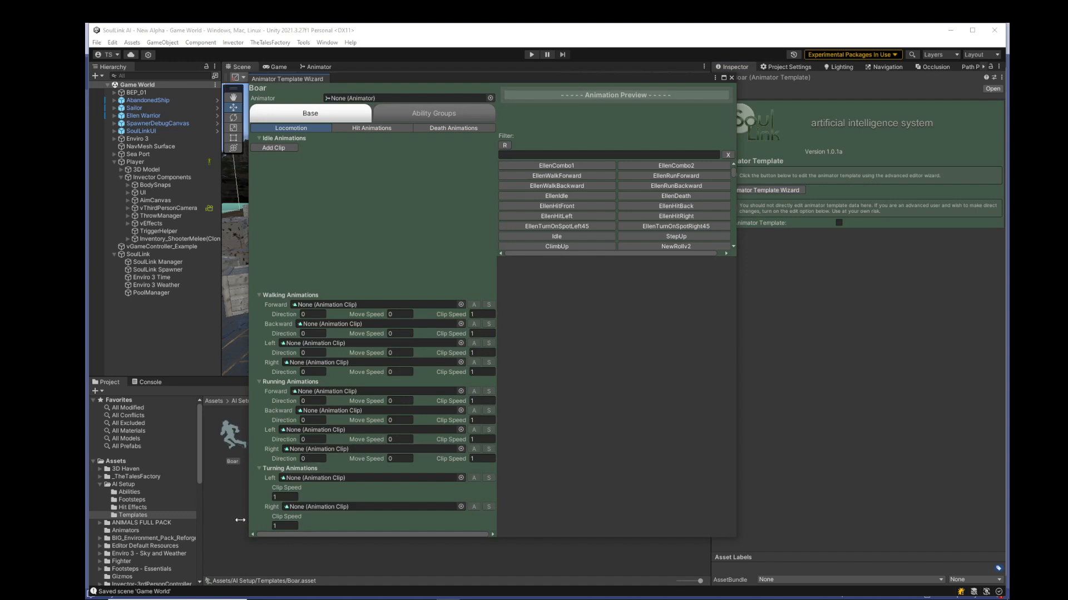
pyautogui.scroll(-5, 123, 529)
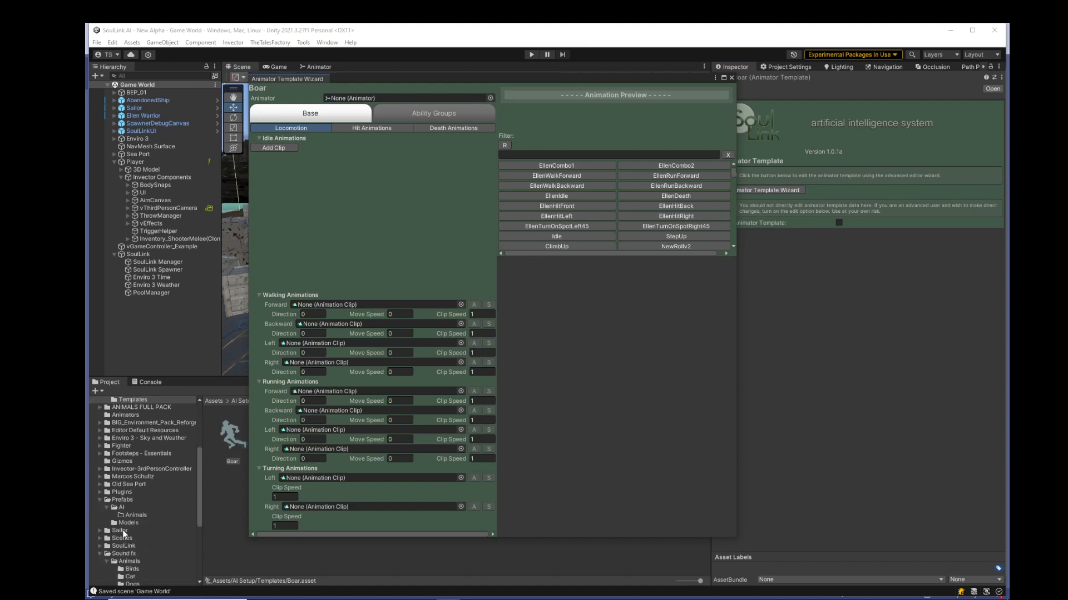
pyautogui.click(121, 522)
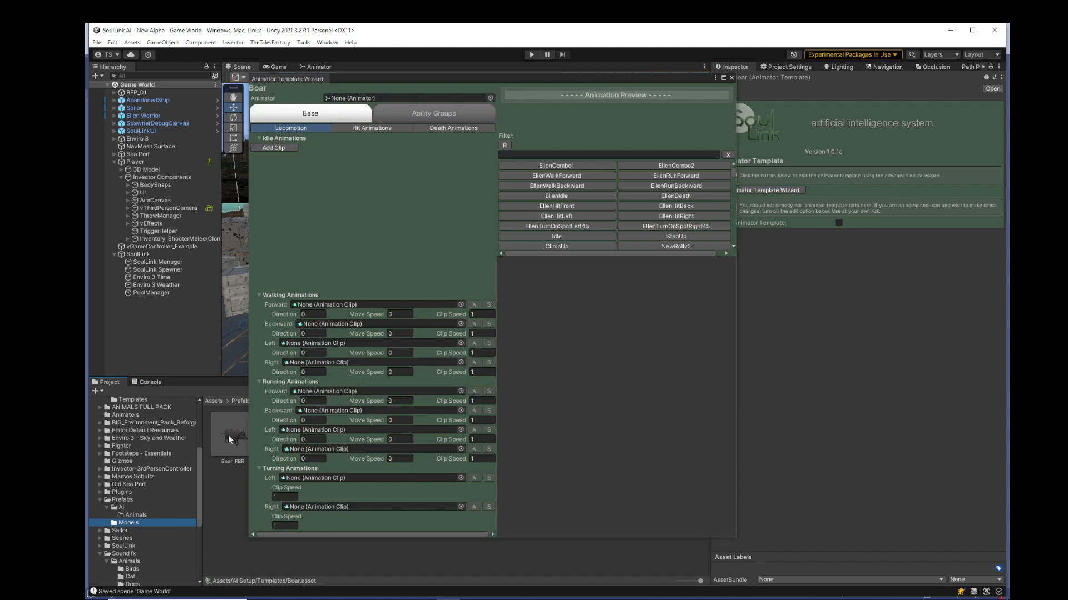
pyautogui.moveTo(225, 438); pyautogui.dragTo(350, 103)
pyautogui.moveTo(452, 77); pyautogui.dragTo(566, 65)
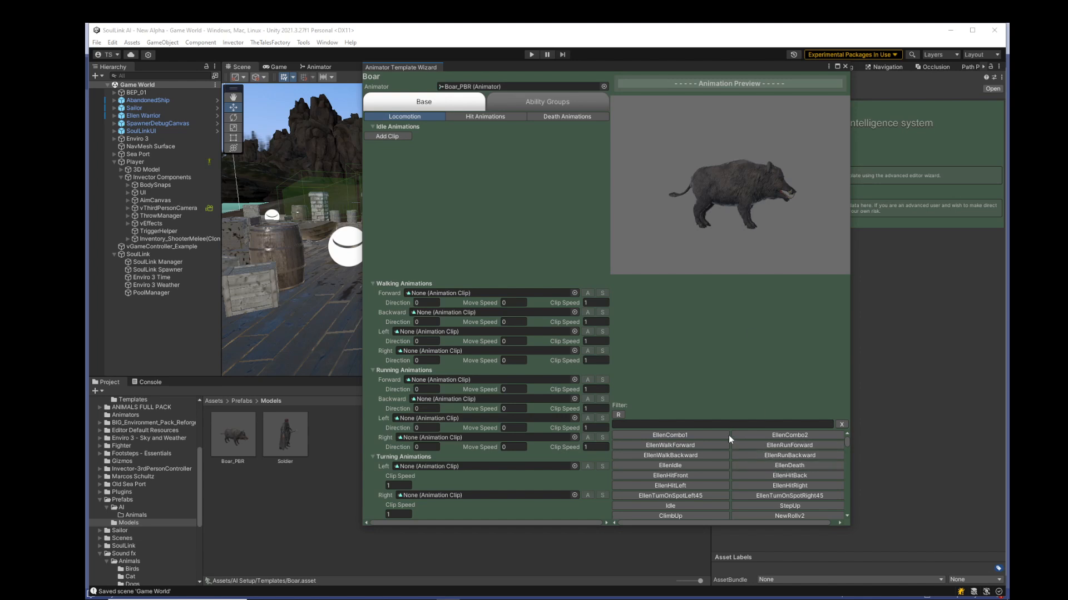
# Try filtering the wizard's animation clips by Boar_, Attack, Attack1 and Run, and browse the matching clips.
pyautogui.write('Boar_')
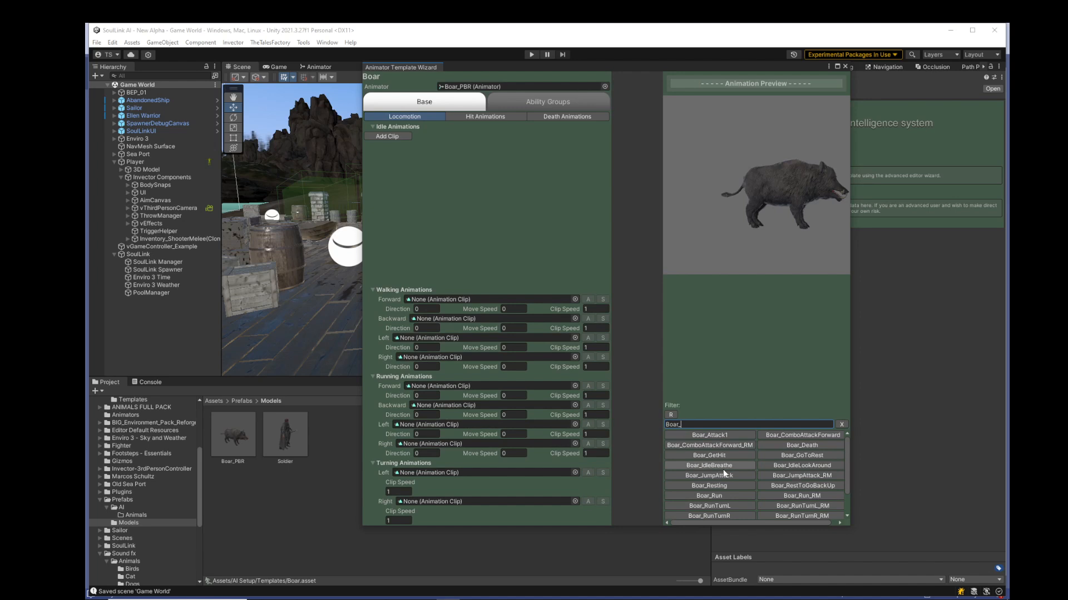
pyautogui.hotkey('ctrl', 'a')
pyautogui.write('Attack')
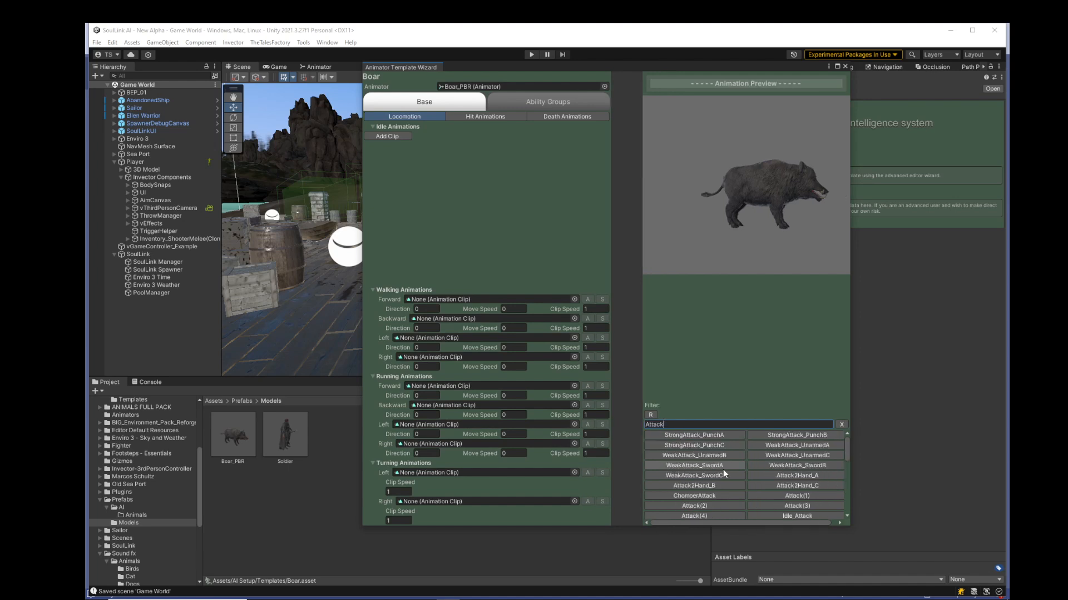
pyautogui.write('1')
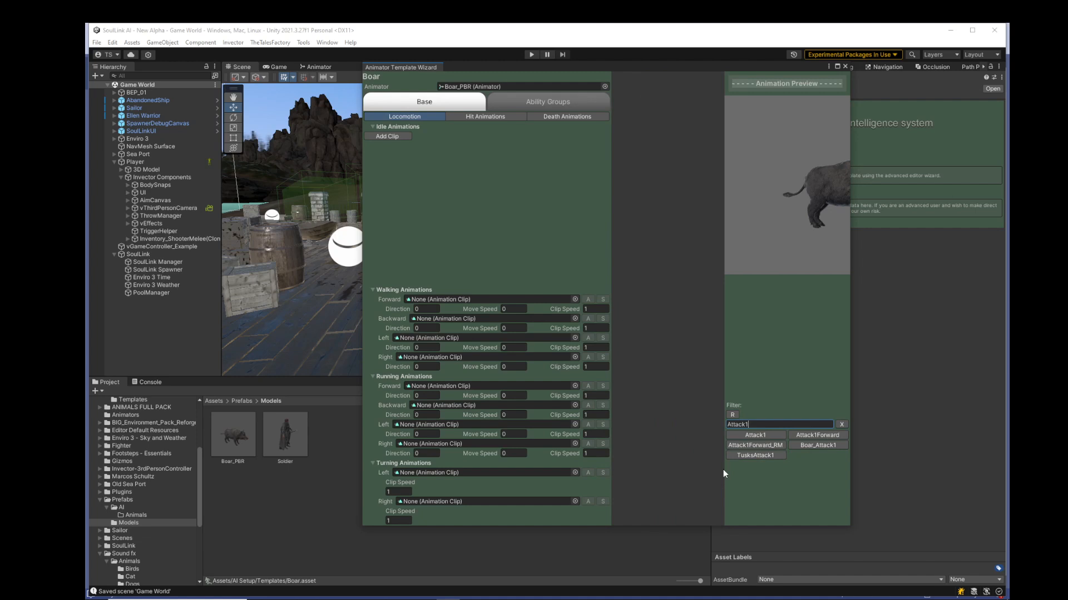
pyautogui.hotkey('ctrl', 'a')
pyautogui.press('BackSpace')
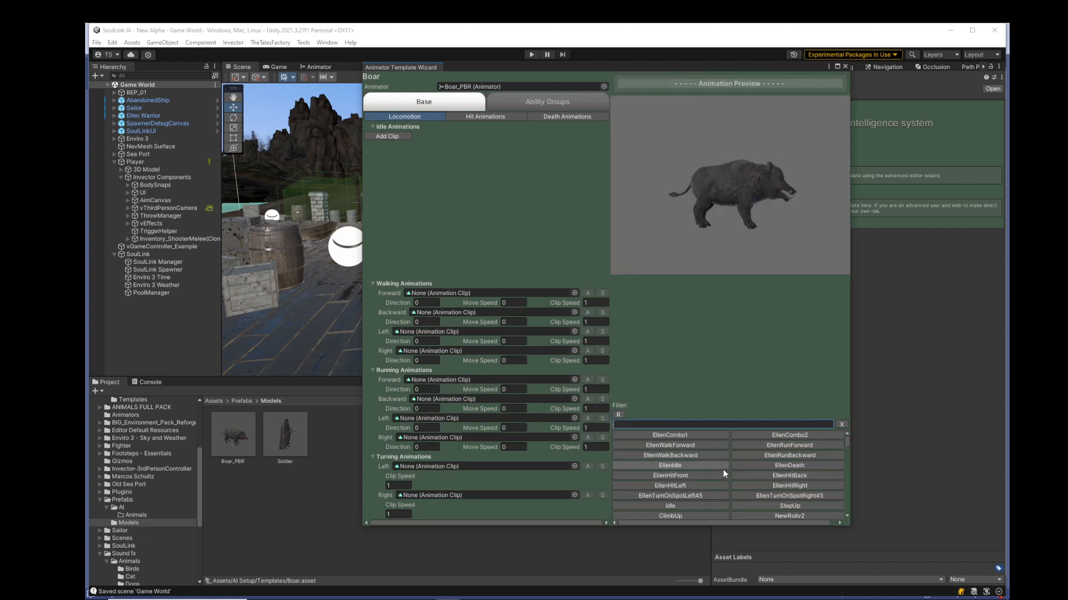
pyautogui.write('Run')
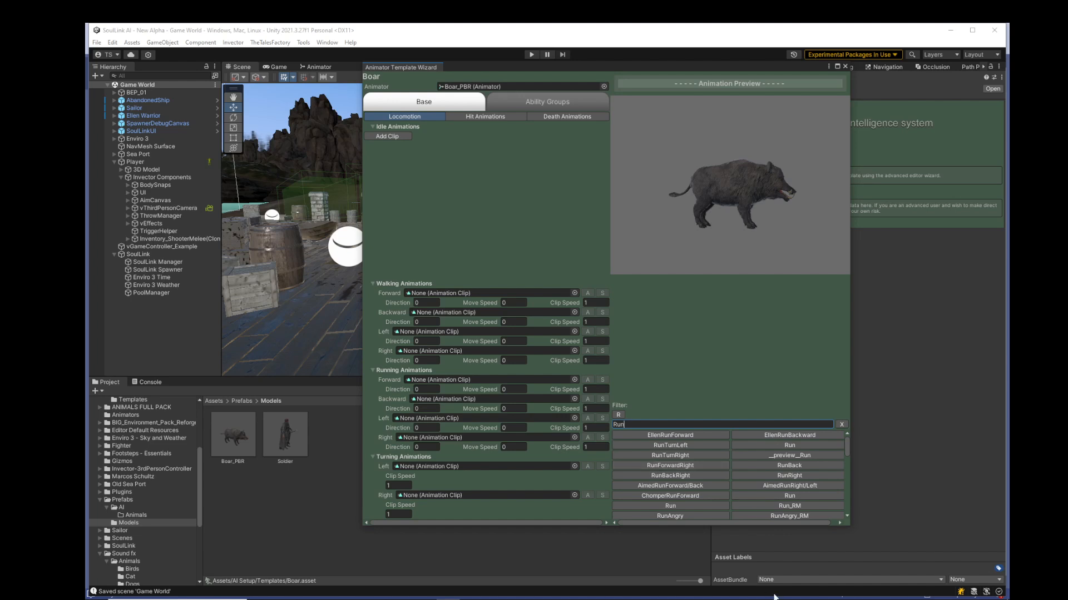
pyautogui.scroll(-3, 769, 506)
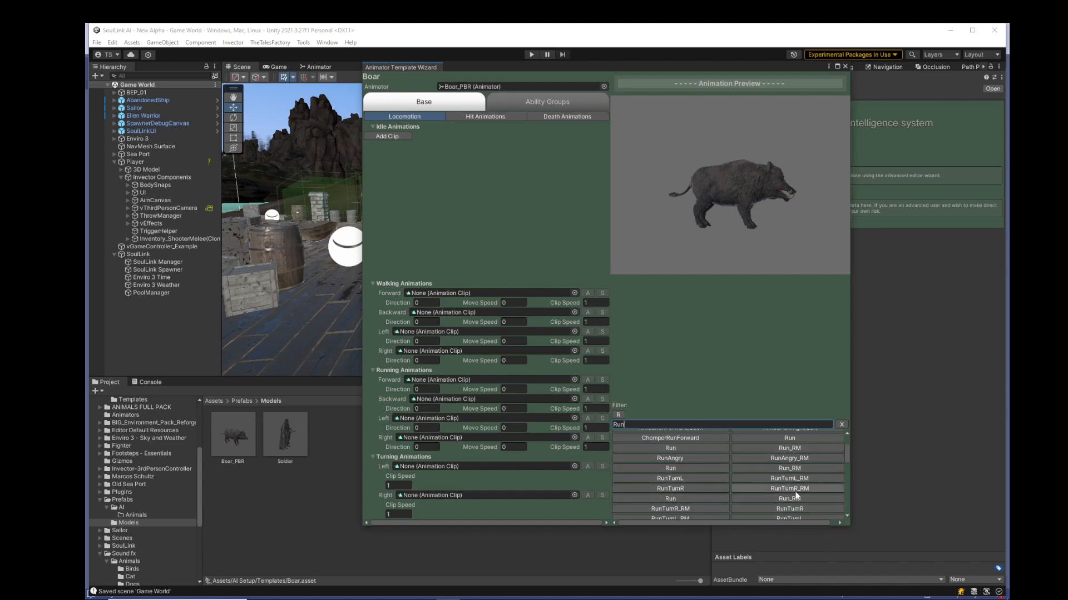
pyautogui.scroll(-4, 798, 499)
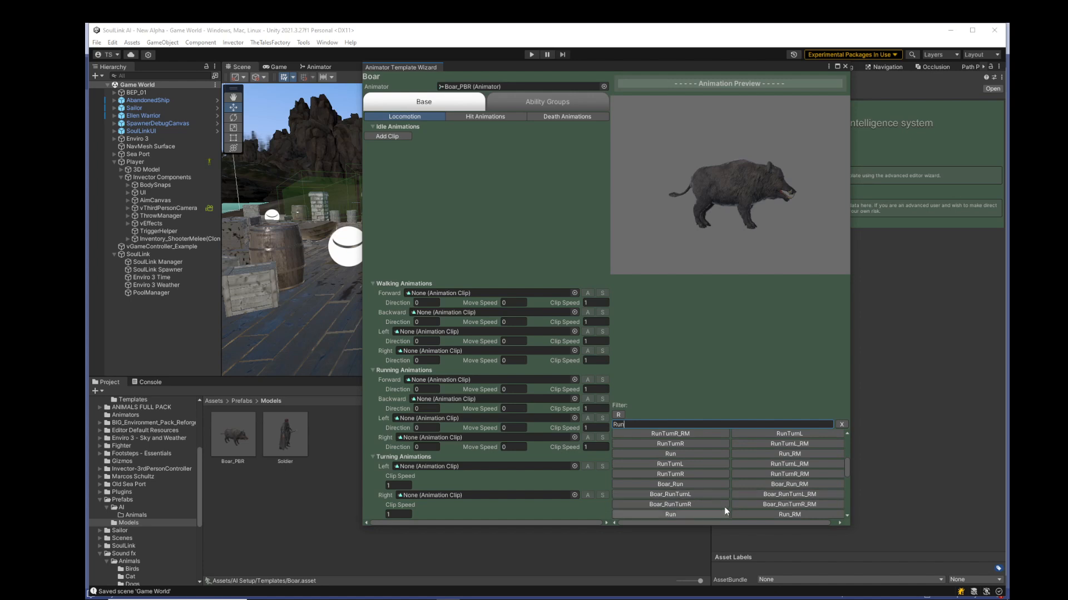
pyautogui.scroll(7, 725, 505)
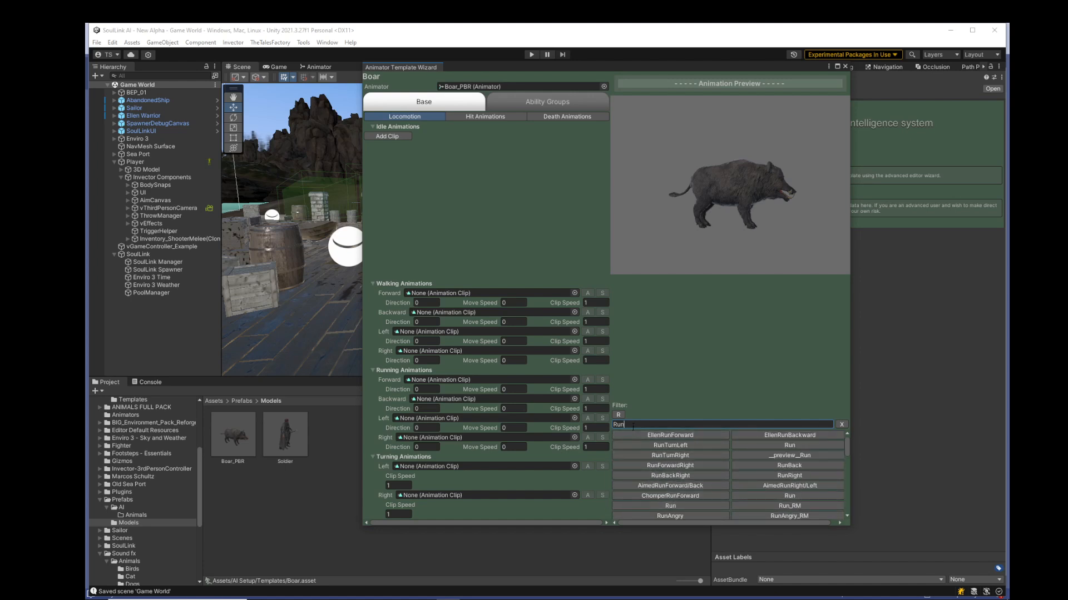
# Filter the wizard's animation clips by Boar_ and make the wizard window narrower.
pyautogui.write('Boar')
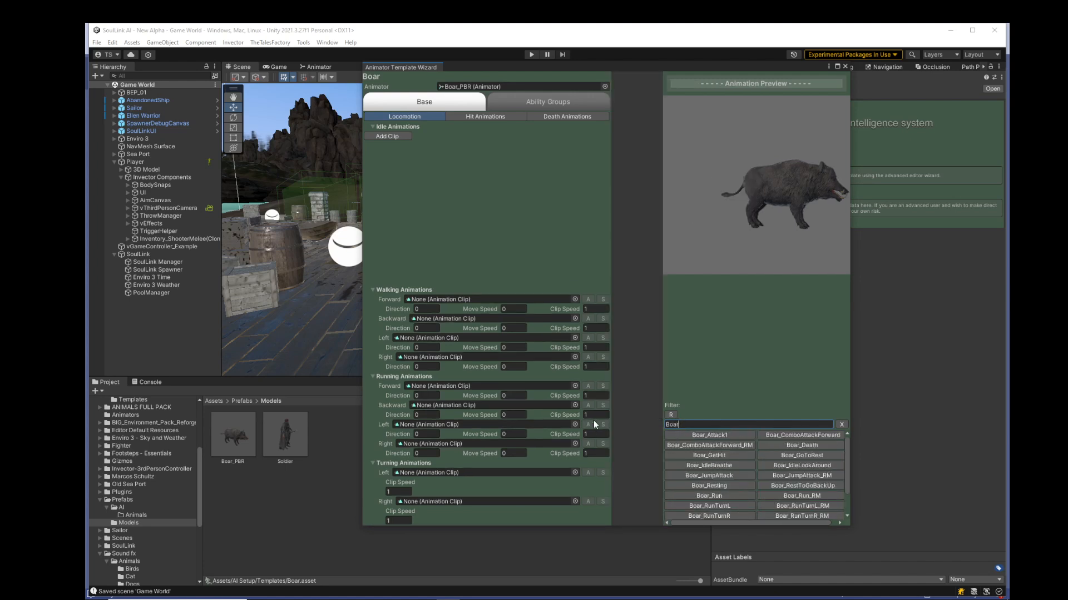
pyautogui.write('_')
pyautogui.moveTo(850, 314); pyautogui.dragTo(798, 312)
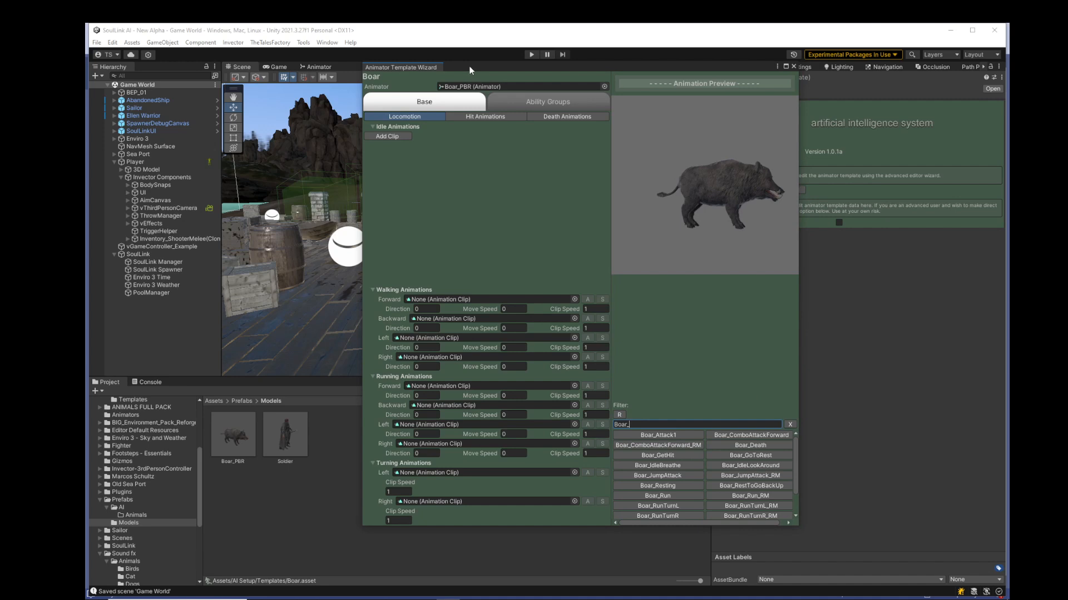
pyautogui.moveTo(470, 70); pyautogui.dragTo(451, 78)
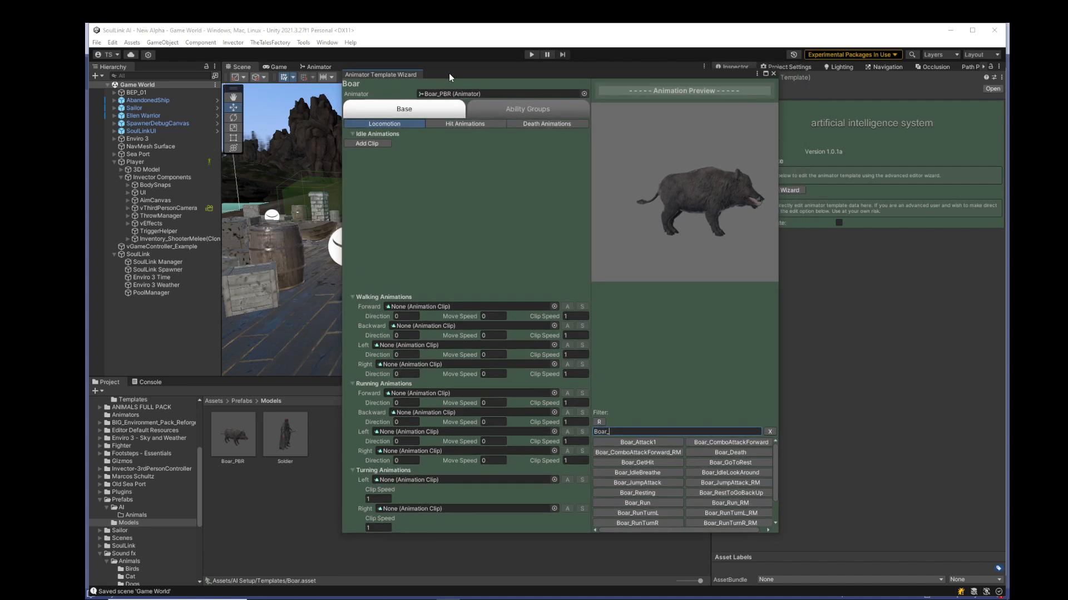
# Add two idle animation clip slots, preview Boar_IdleBreathe and assign it to the first slot.
pyautogui.click(370, 145)
pyautogui.click(372, 145)
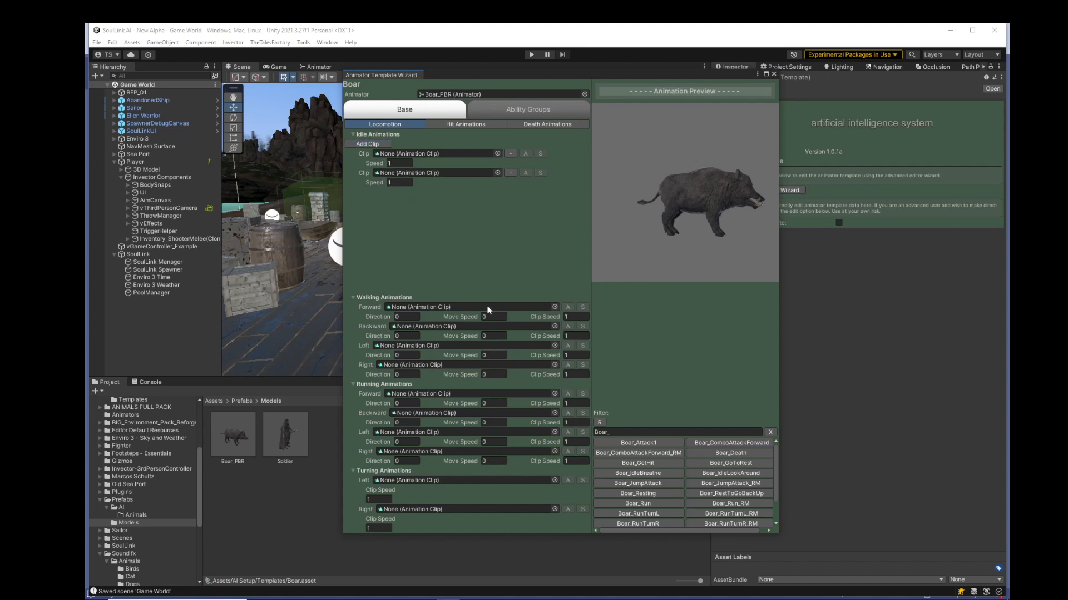
pyautogui.click(639, 472)
pyautogui.moveTo(565, 371)
pyautogui.mouseDown()
pyautogui.moveTo(710, 372)
pyautogui.moveTo(563, 373)
pyautogui.mouseUp()
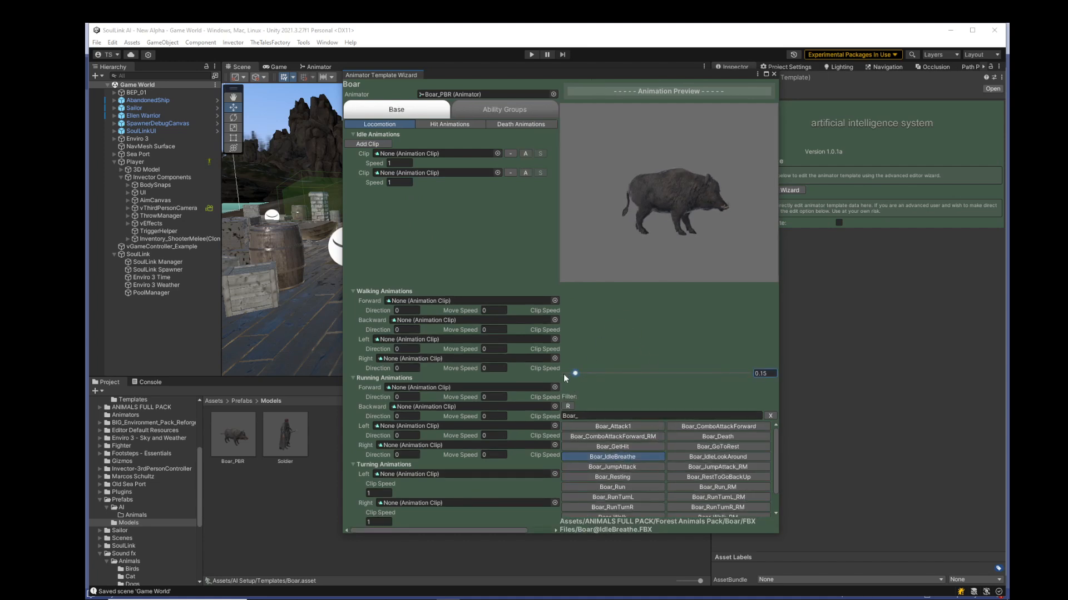
pyautogui.click(524, 153)
# Preview the Boar_IdleLookAround clip and assign it to the second idle animation slot.
pyautogui.click(699, 458)
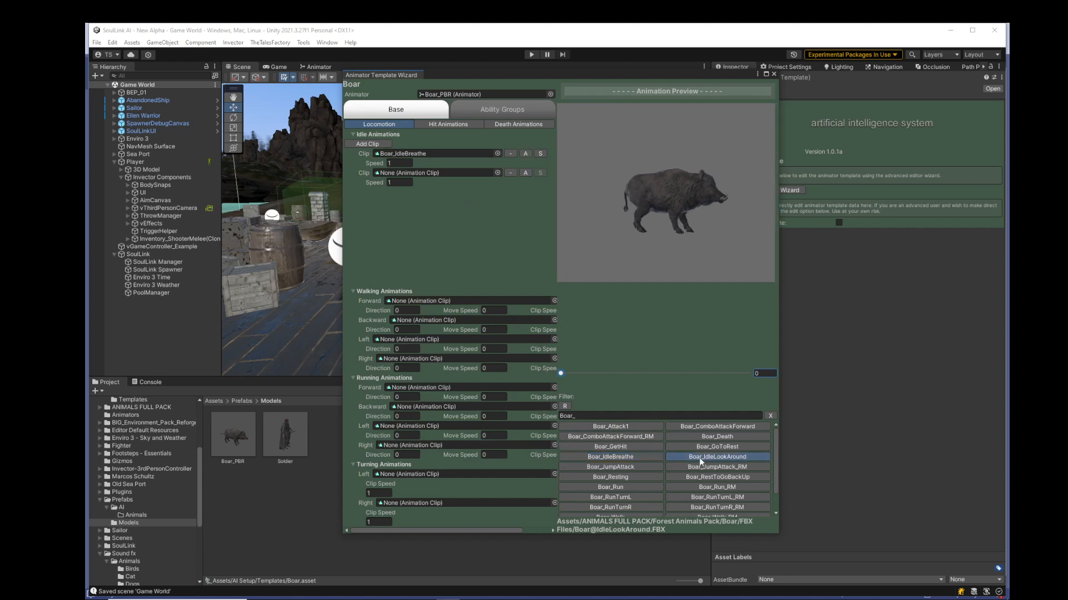
pyautogui.moveTo(558, 373); pyautogui.dragTo(632, 374)
pyautogui.click(525, 173)
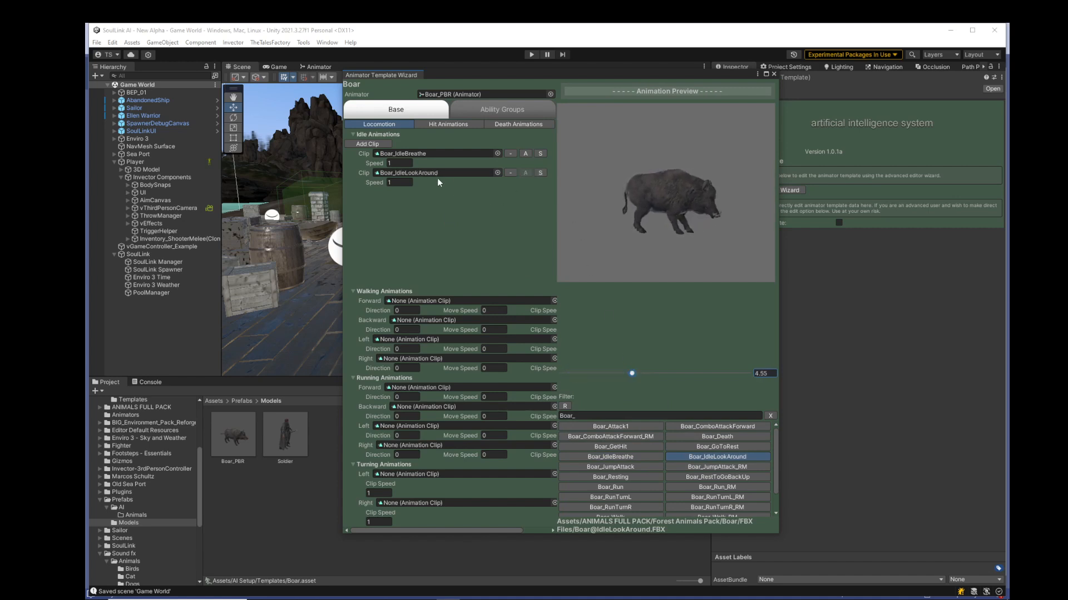
# Add a clip to the base hit animations and assign Boar_GetHit to it.
pyautogui.click(434, 125)
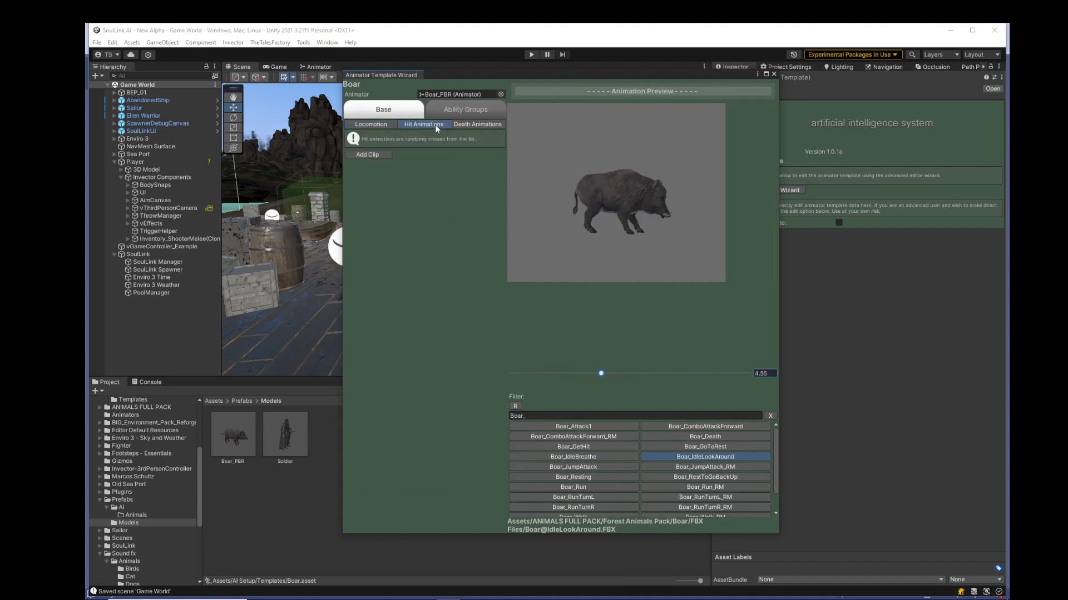
pyautogui.click(381, 156)
pyautogui.click(590, 447)
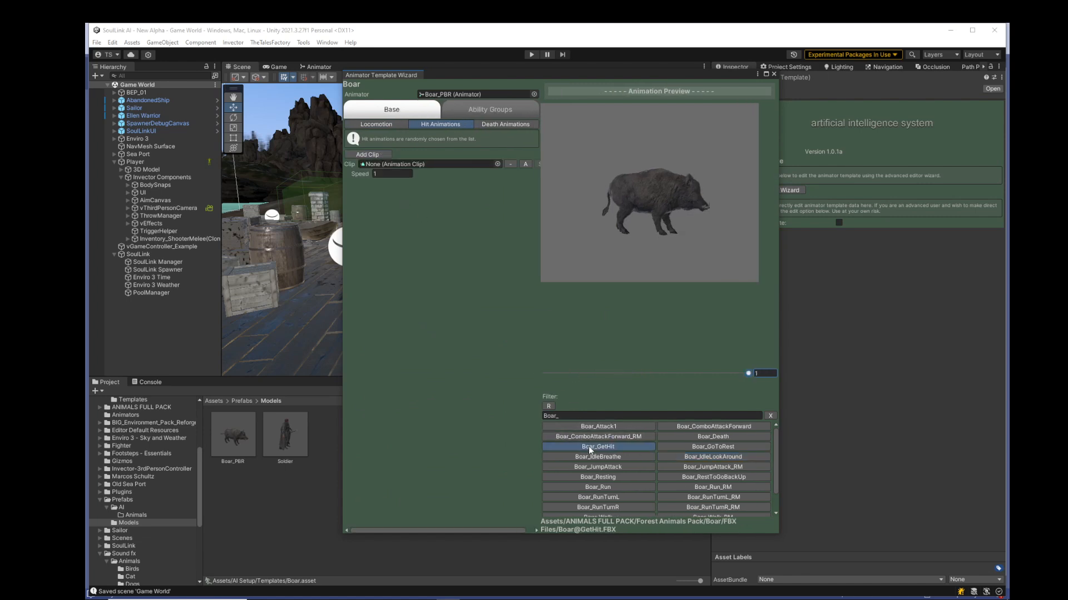
pyautogui.click(526, 165)
# Add a clip to the base death animations and assign Boar_Death to it.
pyautogui.click(495, 123)
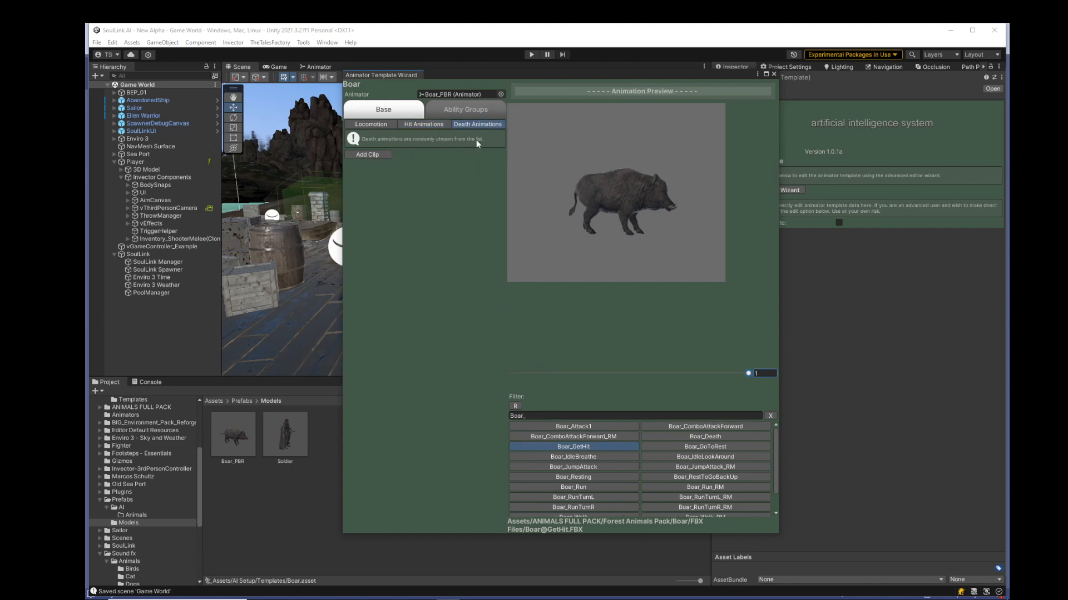
pyautogui.click(376, 155)
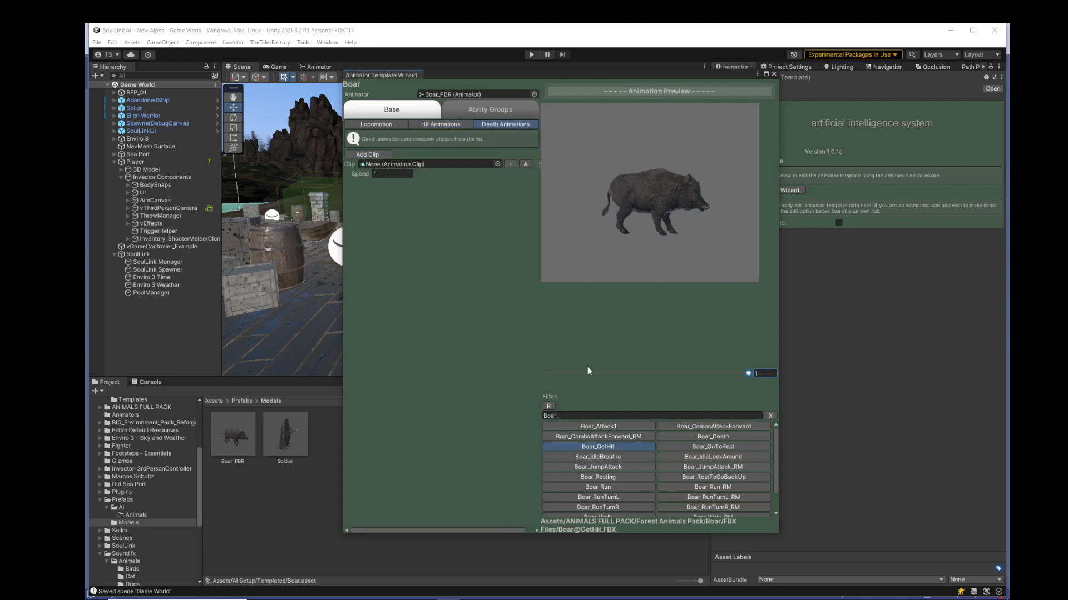
pyautogui.click(677, 437)
pyautogui.click(525, 164)
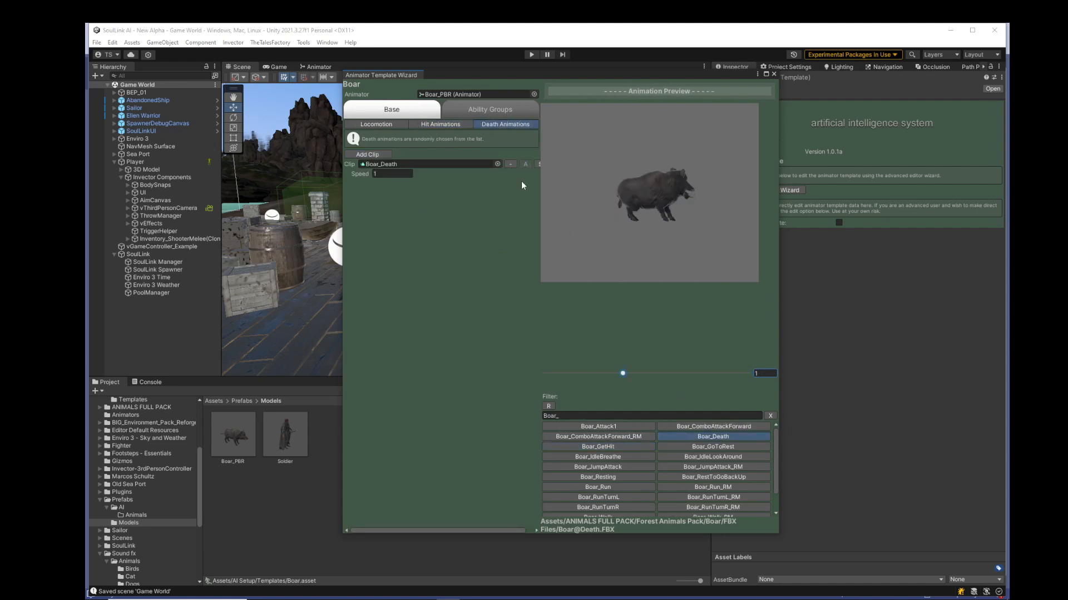
# Return to the base locomotion settings and widen the wizard window so the walking clip controls fit.
pyautogui.click(368, 123)
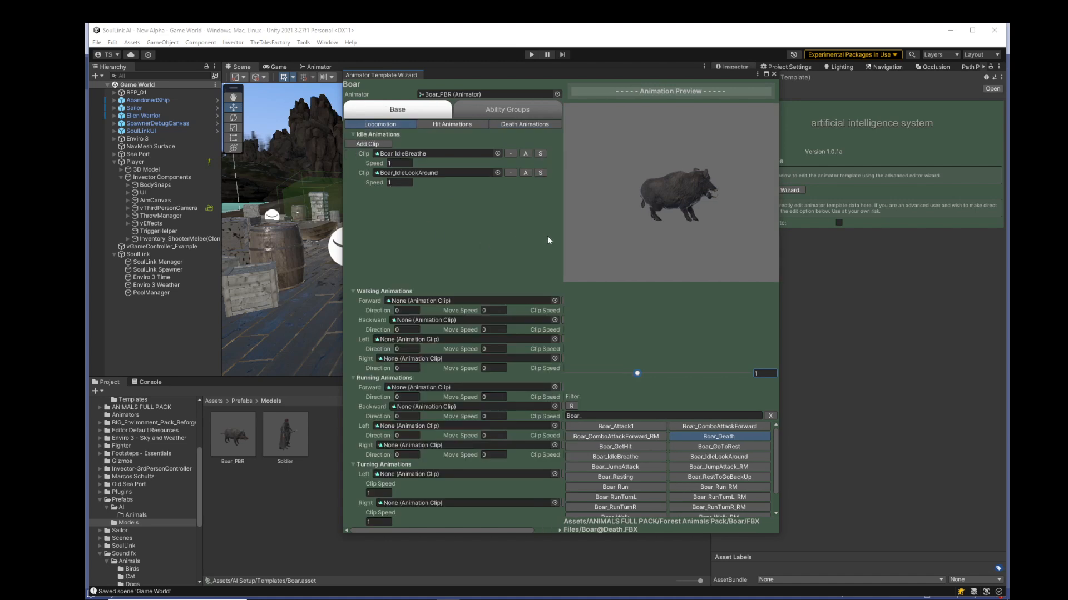
pyautogui.moveTo(779, 303); pyautogui.dragTo(866, 297)
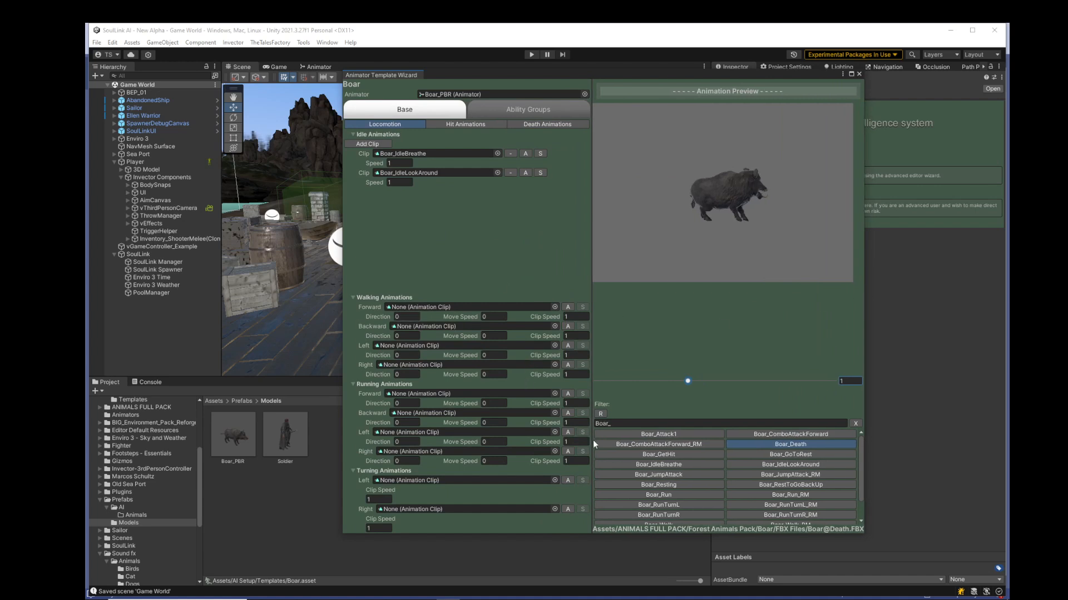
pyautogui.scroll(-1, 789, 503)
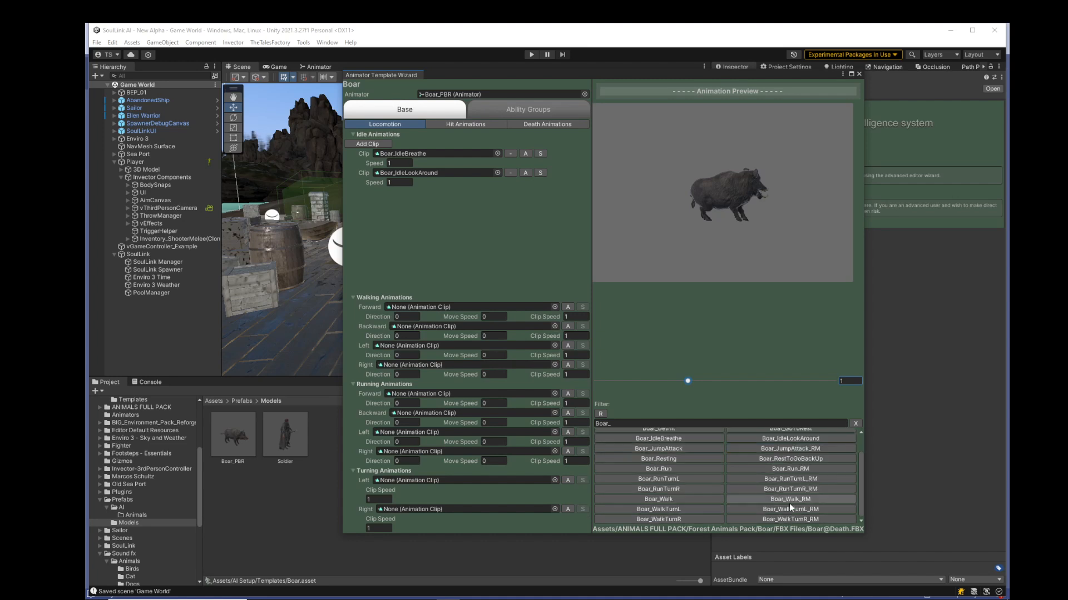
# Assign the Boar_Walk clip to the forward and backward walking animations.
pyautogui.click(682, 499)
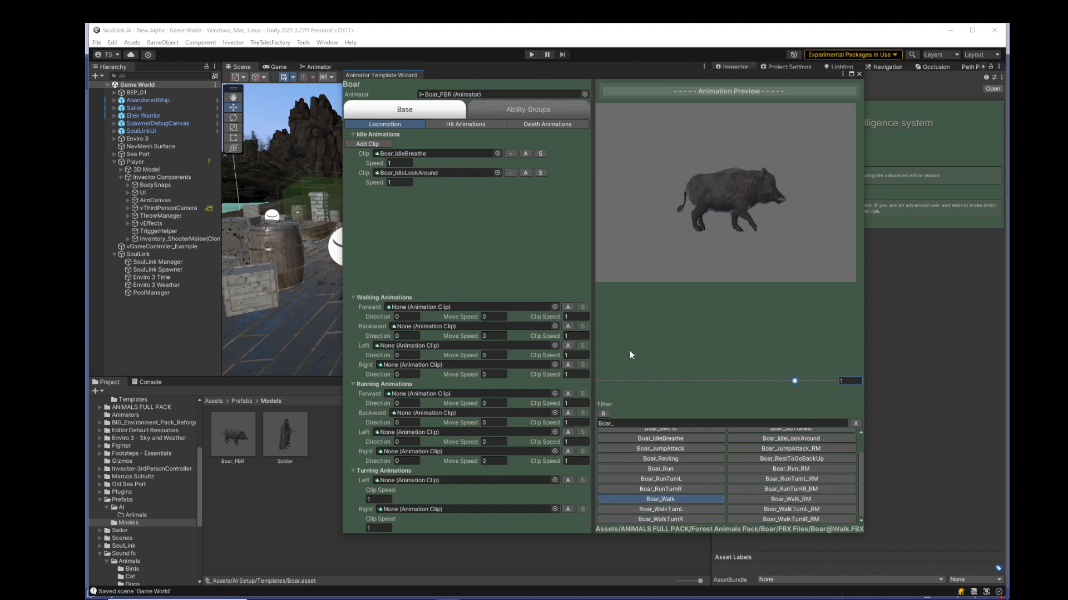
pyautogui.click(567, 307)
pyautogui.click(568, 327)
# Set the walking move speeds to 1 forward and -1 backward, and the backward clip speed to -1.
pyautogui.click(492, 317)
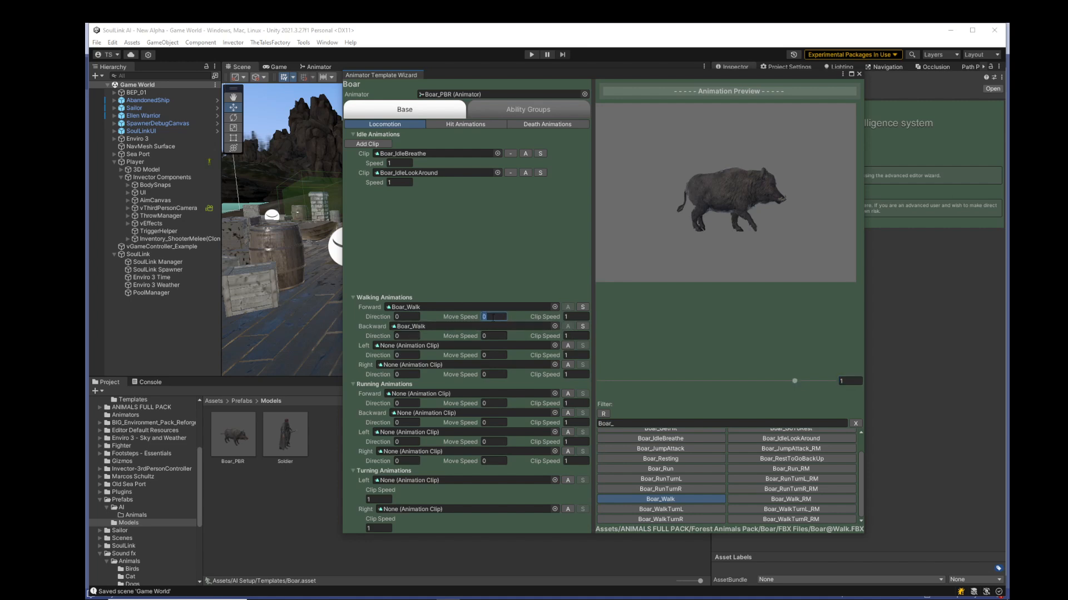
pyautogui.write('1')
pyautogui.click(492, 335)
pyautogui.write('-1')
pyautogui.click(578, 336)
pyautogui.write('-1')
pyautogui.click(495, 337)
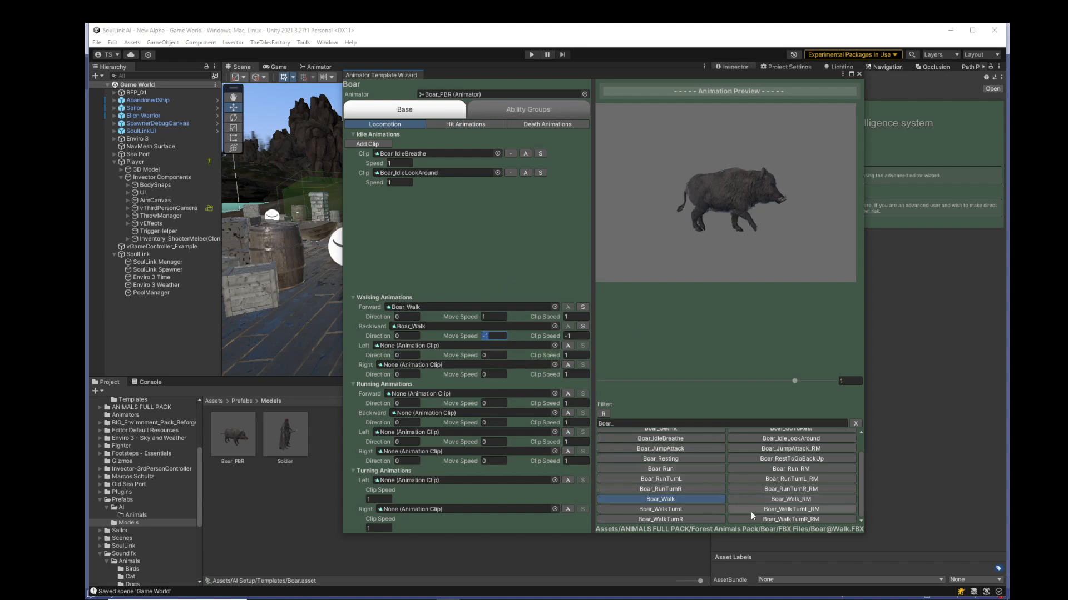
# Replace the forward and backward walking clips with Boar_Walk_RM.
pyautogui.click(790, 500)
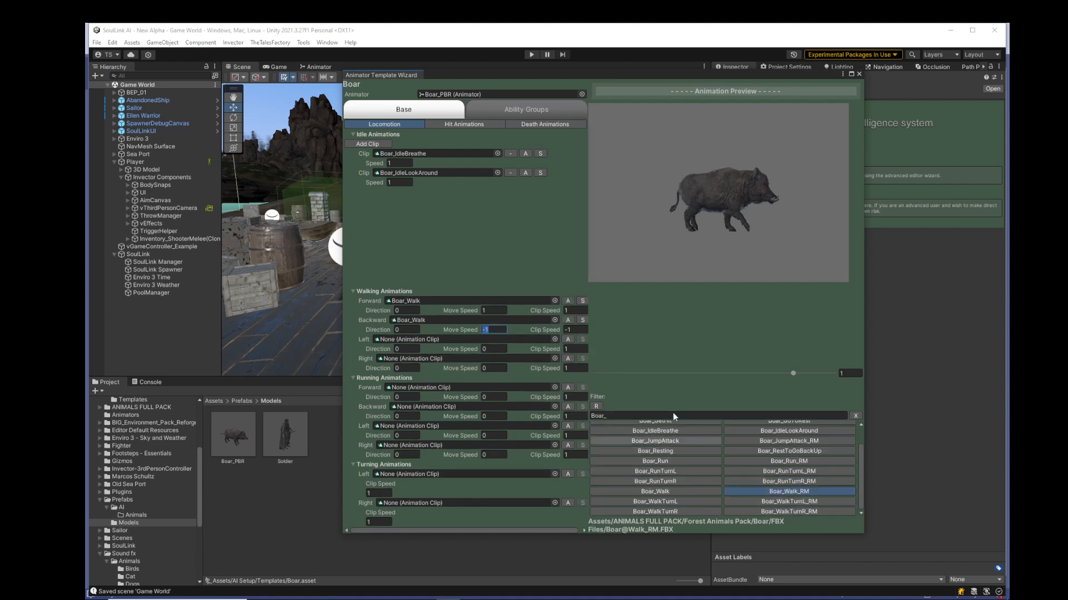
pyautogui.click(567, 300)
pyautogui.click(568, 320)
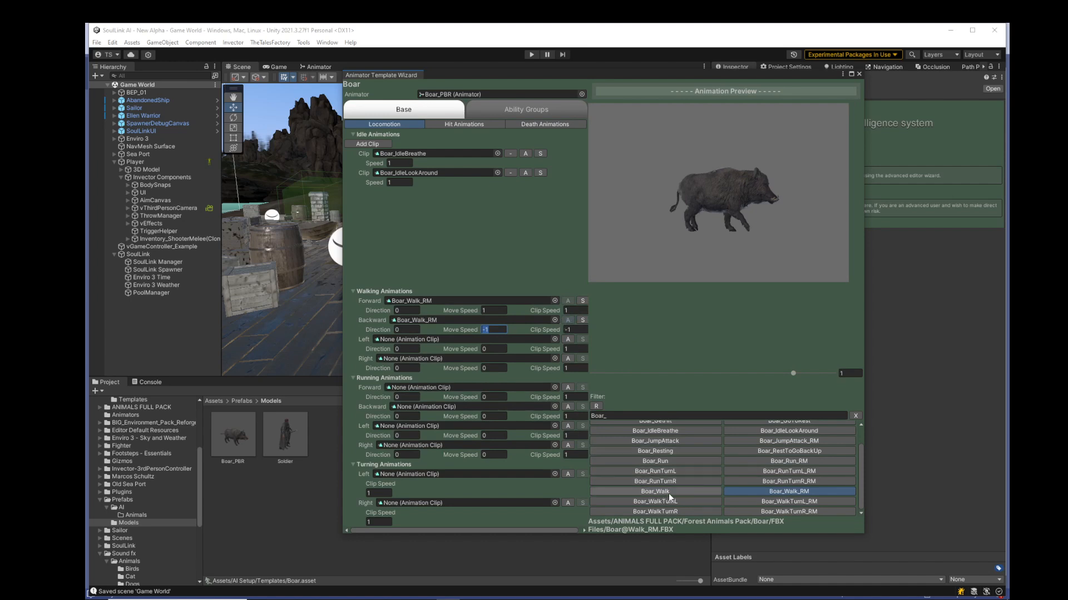
# Assign the Boar_Run_RM clip to the forward and backward running animations.
pyautogui.click(792, 461)
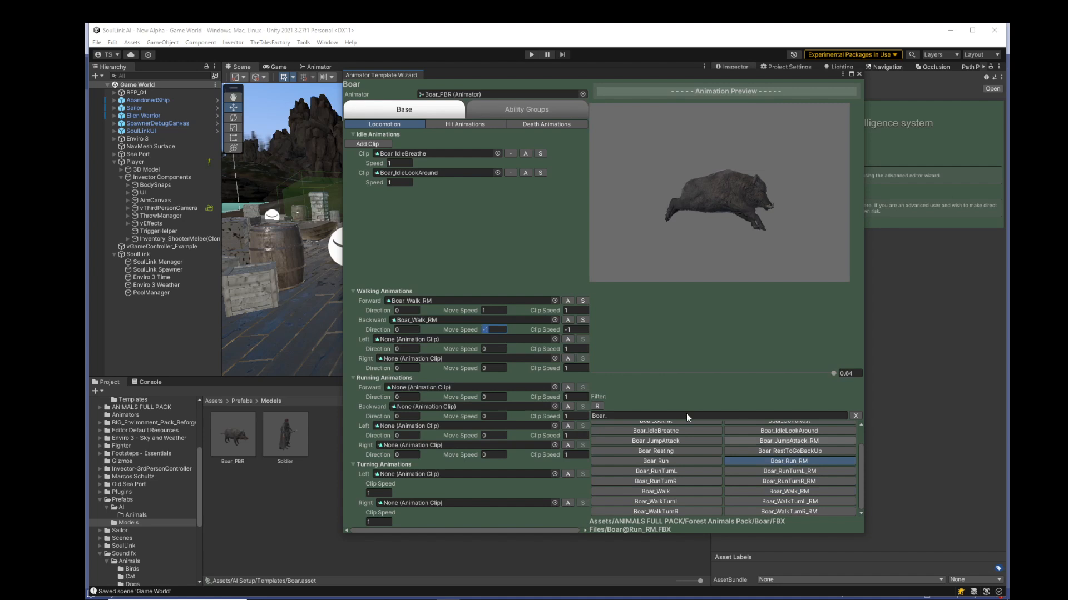
pyautogui.click(567, 389)
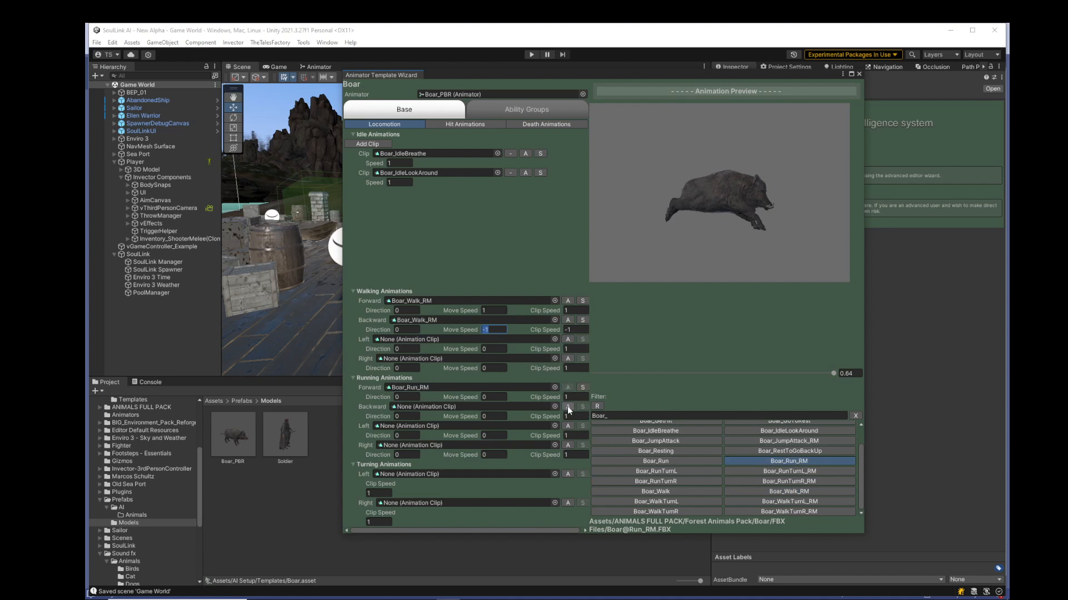
pyautogui.click(567, 407)
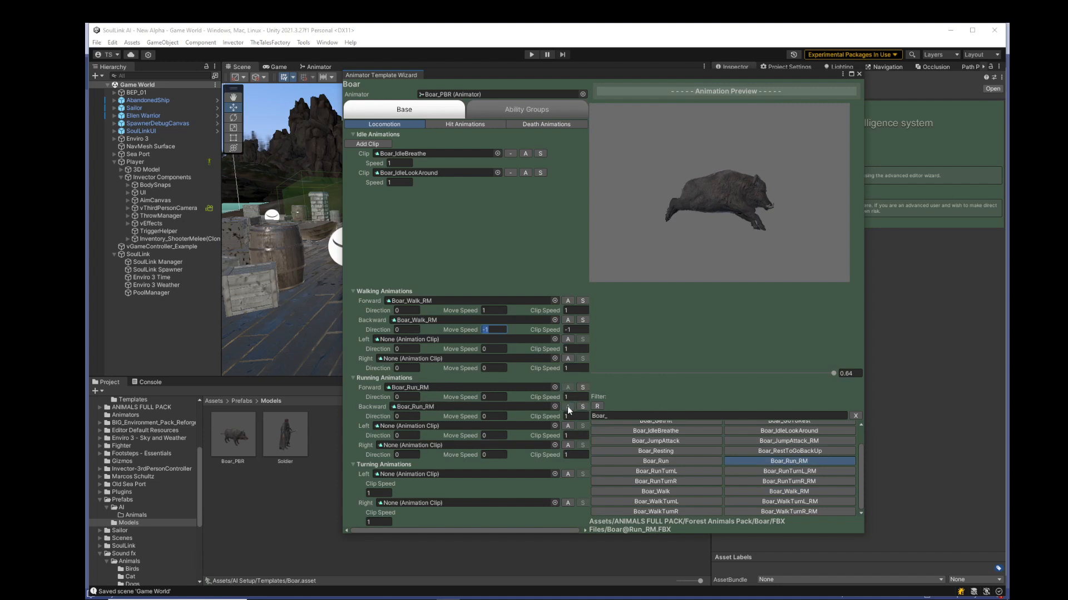
# Set the running move speeds to 2 forward and -2 backward, and the backward clip speed to -1.
pyautogui.click(498, 397)
pyautogui.write('2')
pyautogui.click(491, 416)
pyautogui.write('-2')
pyautogui.click(568, 417)
pyautogui.write('-')
pyautogui.click(492, 397)
# Assign Boar_WalkTurnL to the left turning animation and Boar_WalkTurnR to the right one.
pyautogui.click(681, 501)
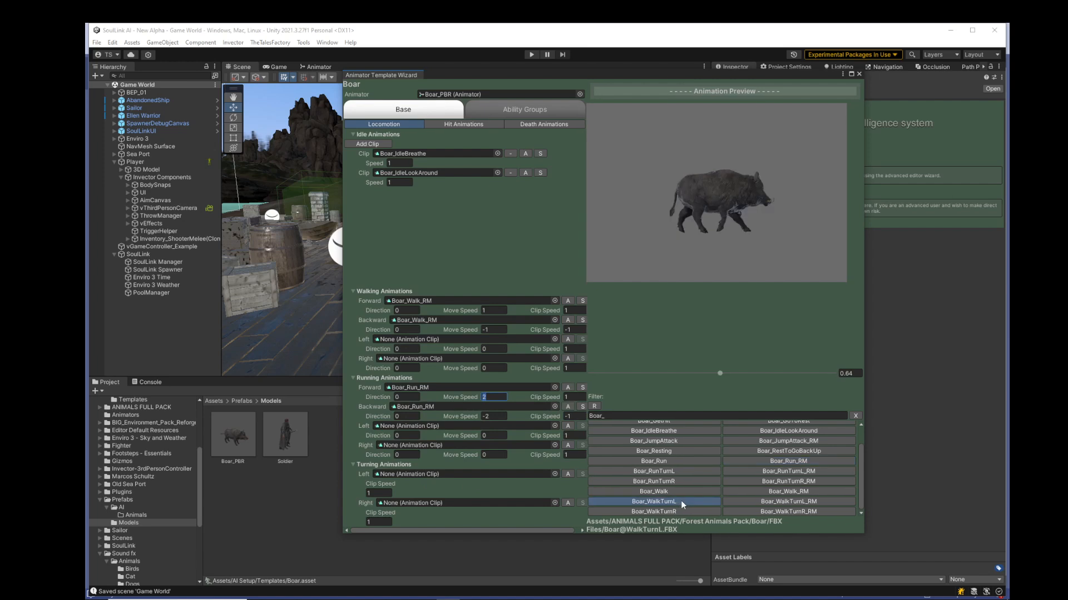
pyautogui.click(567, 474)
pyautogui.click(698, 513)
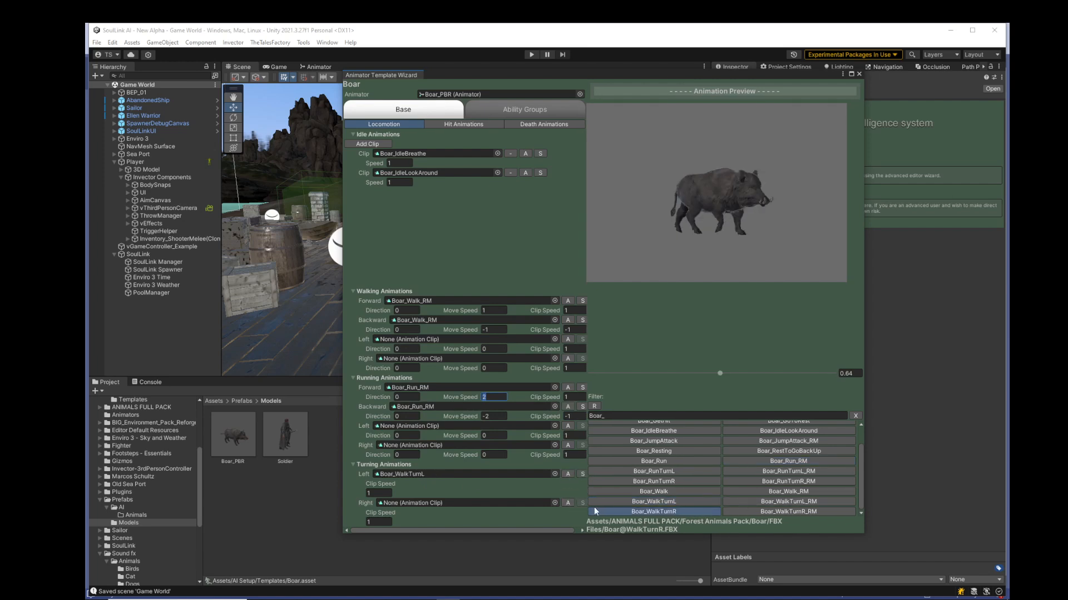
pyautogui.click(567, 503)
# Add an ability group named Melee to the Boar template and select it for editing.
pyautogui.moveTo(567, 74); pyautogui.dragTo(501, 86)
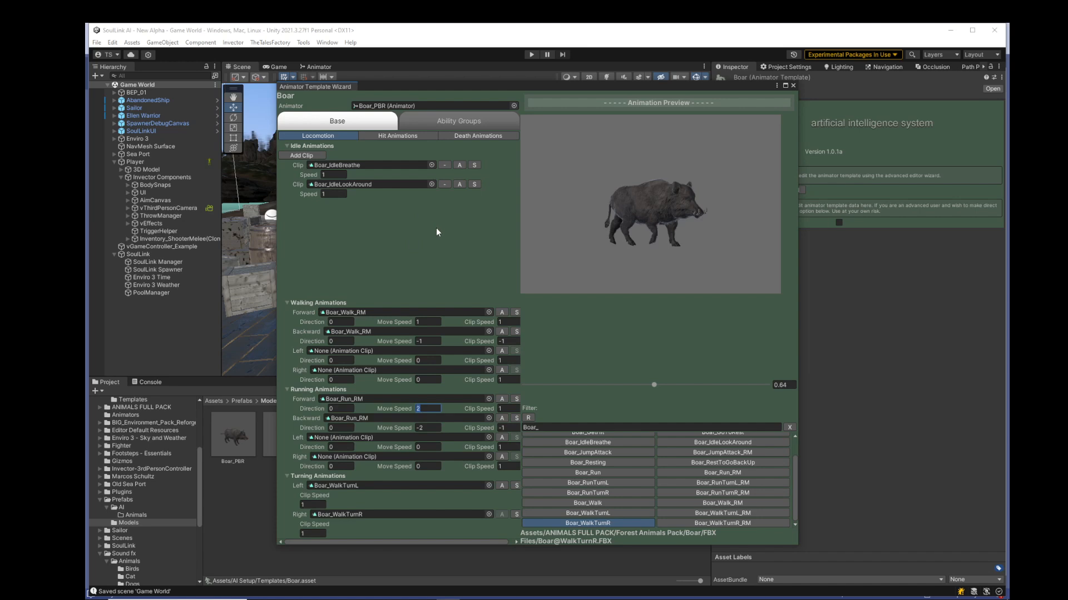
pyautogui.click(458, 120)
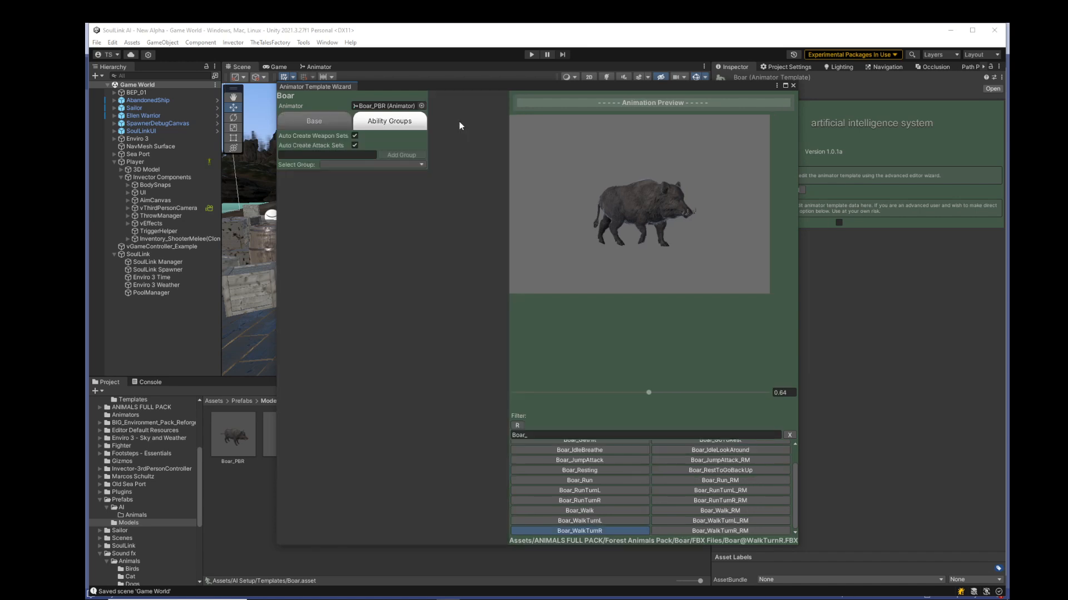
pyautogui.click(338, 155)
pyautogui.write('Attack')
pyautogui.hotkey('ctrl', 'a')
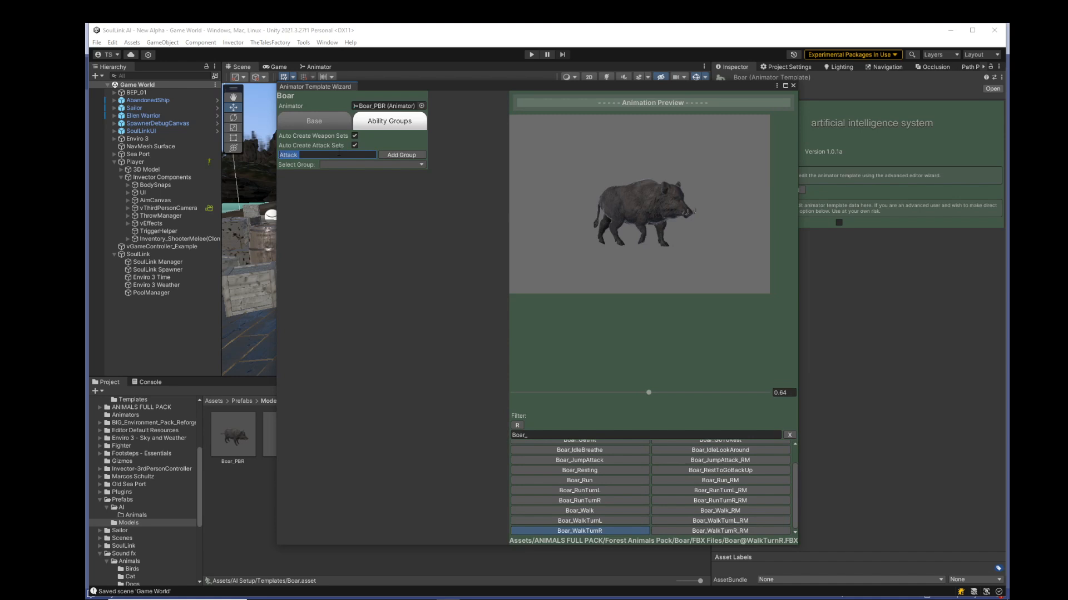
pyautogui.write('Melee')
pyautogui.press('Return')
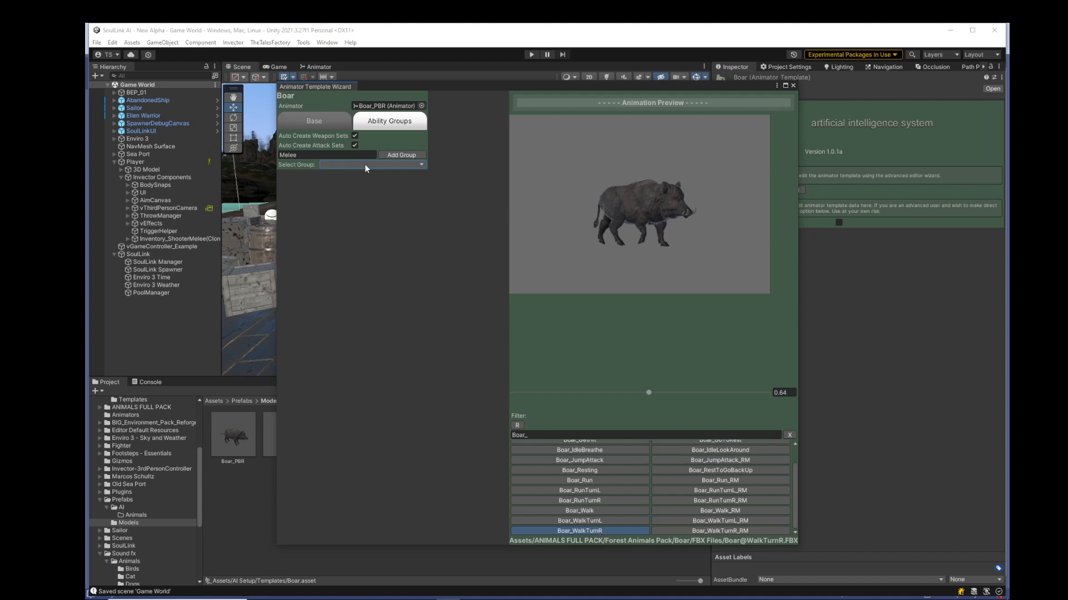
pyautogui.click(376, 164)
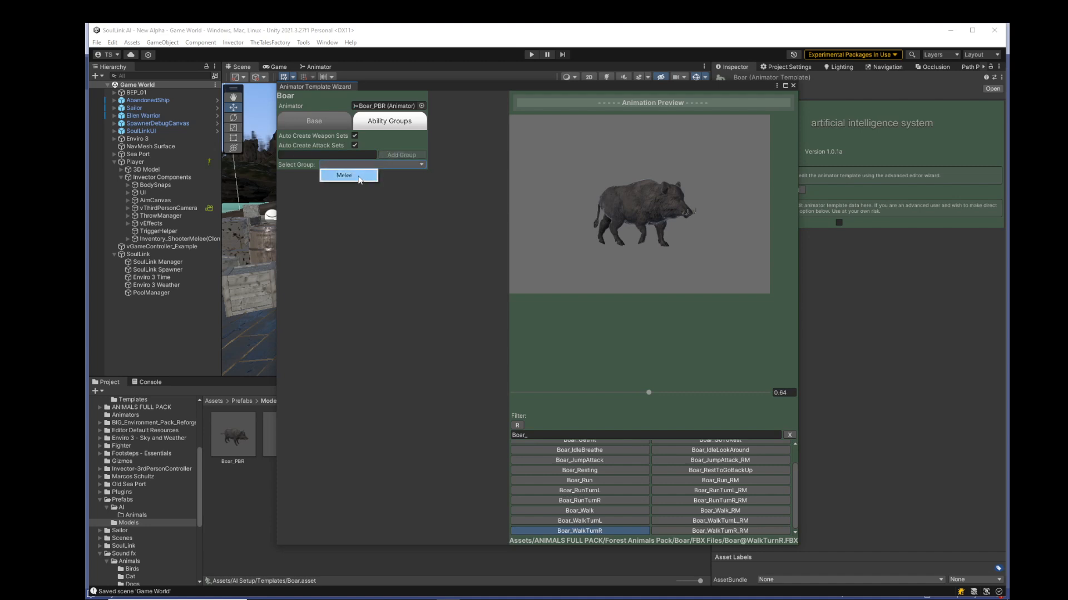
pyautogui.click(361, 176)
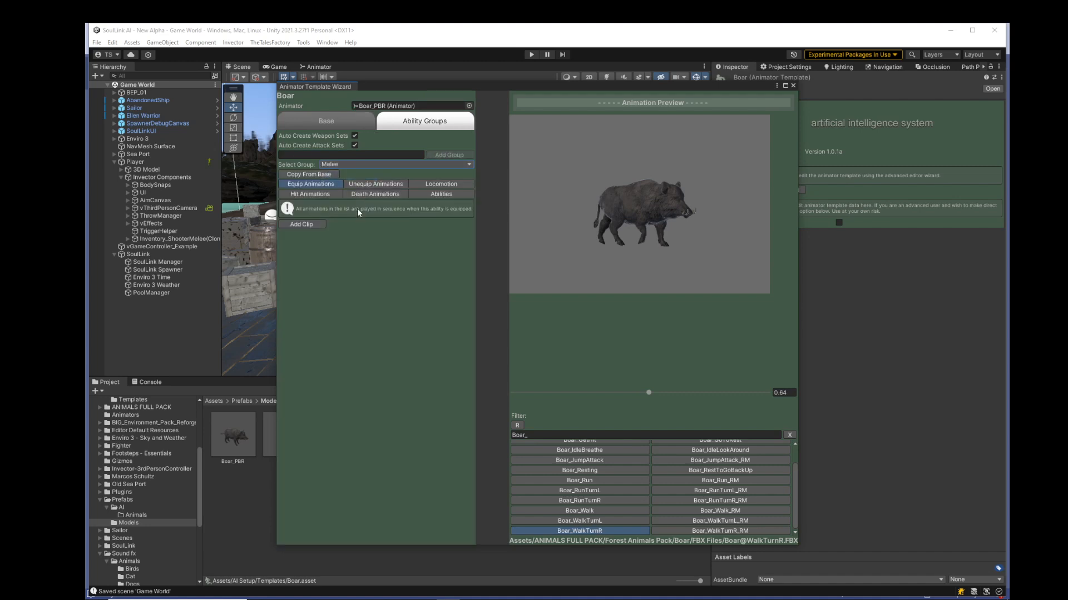
# Copy the base animations into the Melee group and review its death and locomotion clips.
pyautogui.click(314, 175)
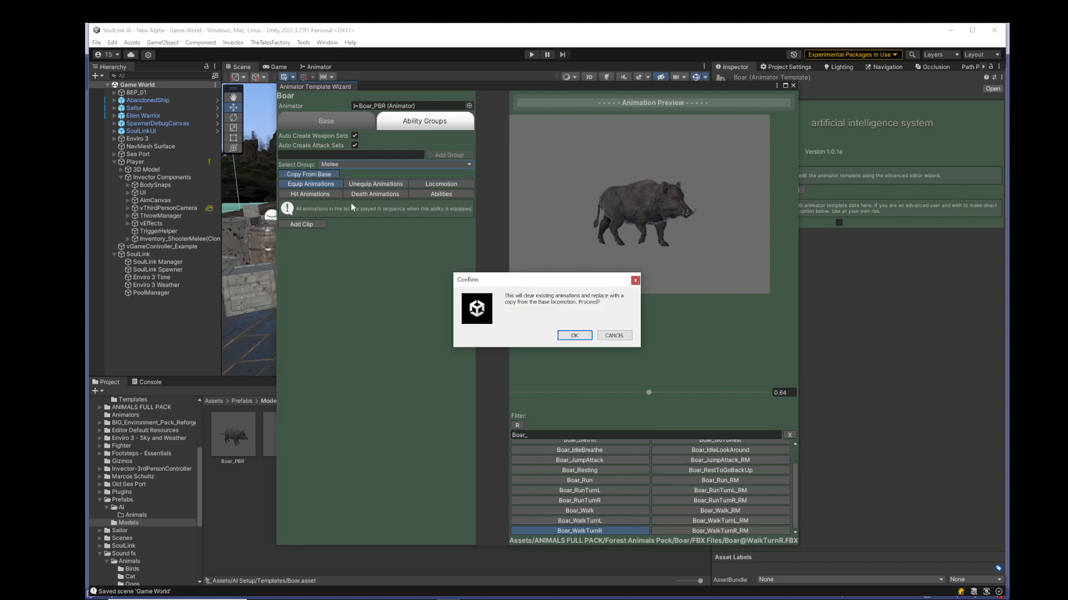
pyautogui.click(570, 336)
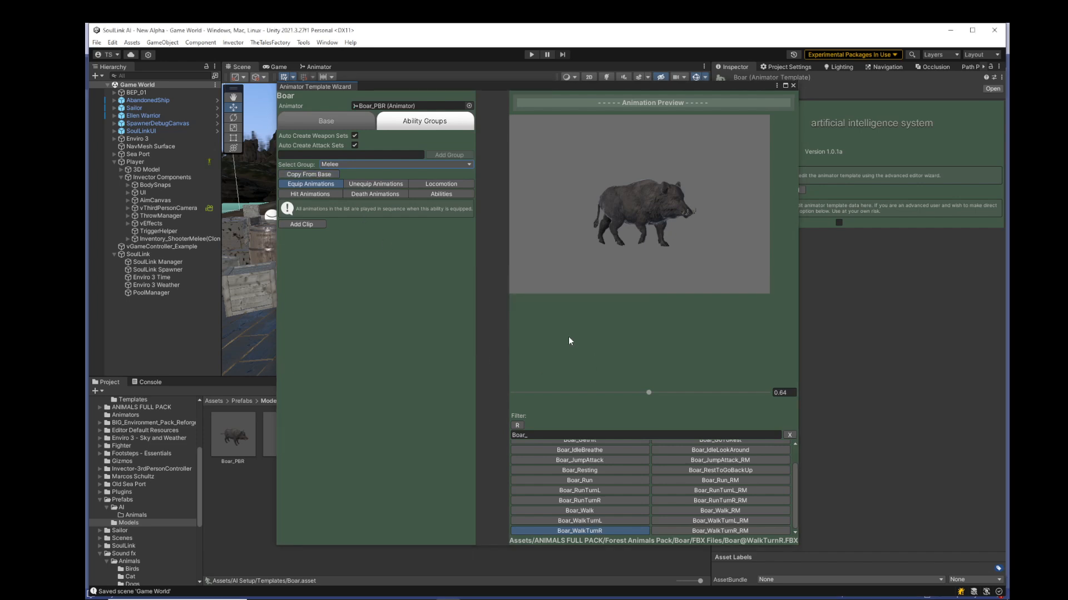
pyautogui.click(328, 195)
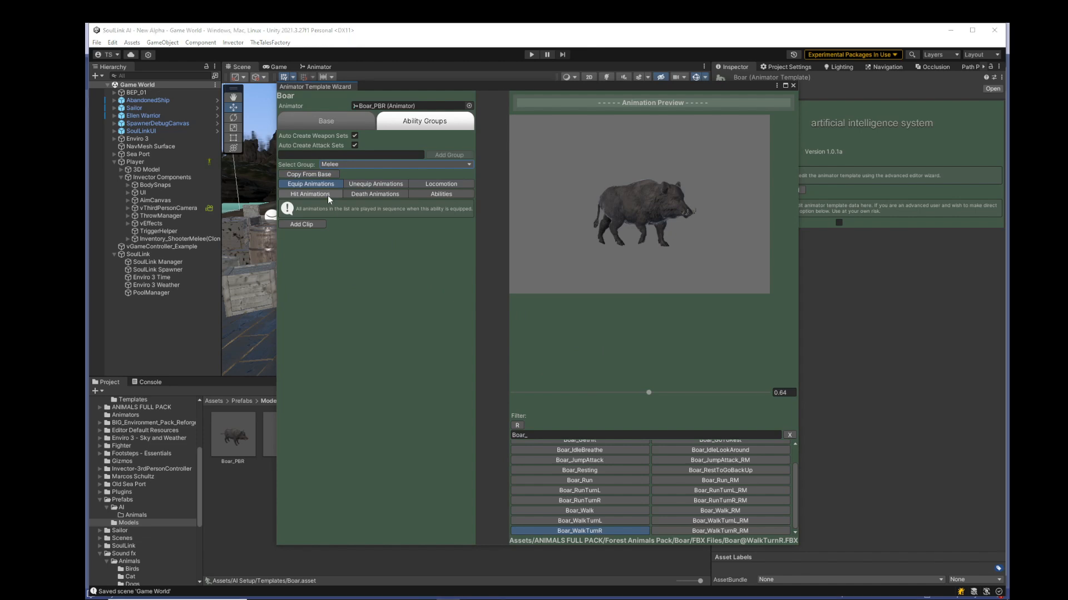
pyautogui.click(366, 193)
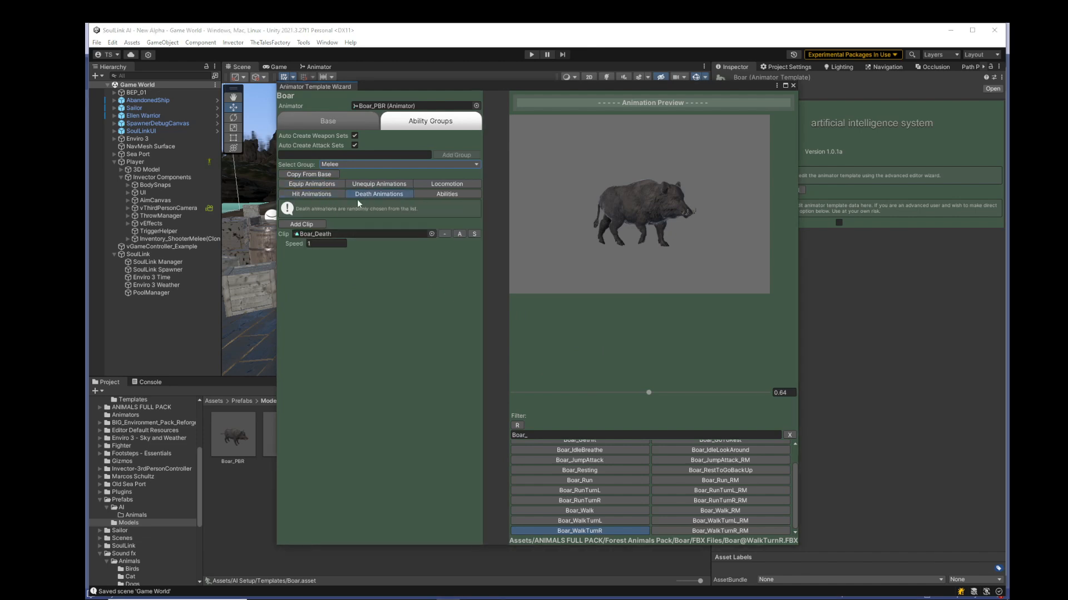
pyautogui.click(439, 185)
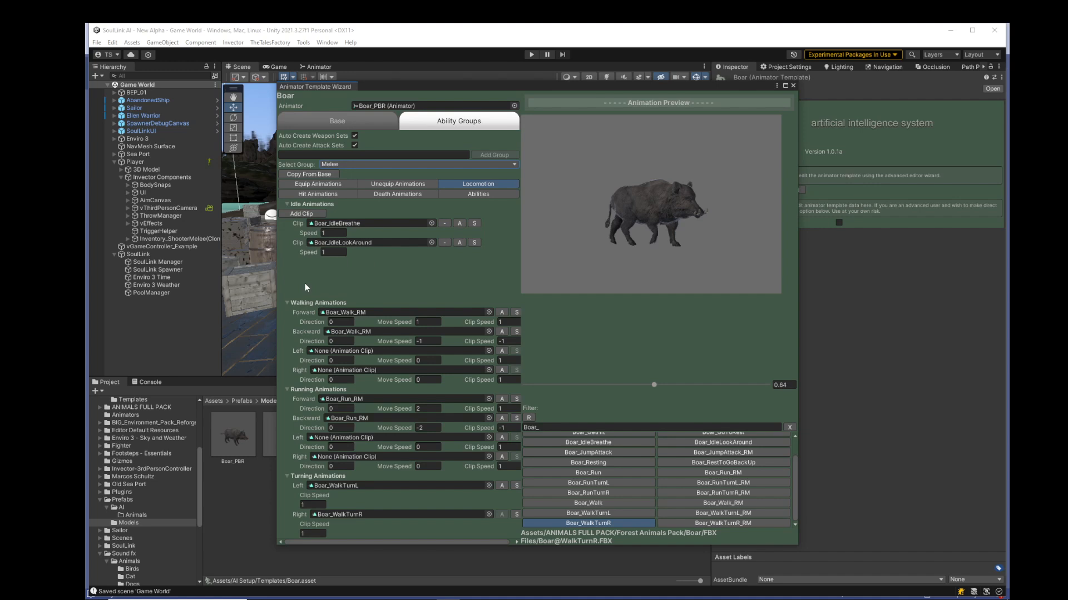
# Add an ability named Attack 1 to the Melee group and select it for editing.
pyautogui.click(467, 195)
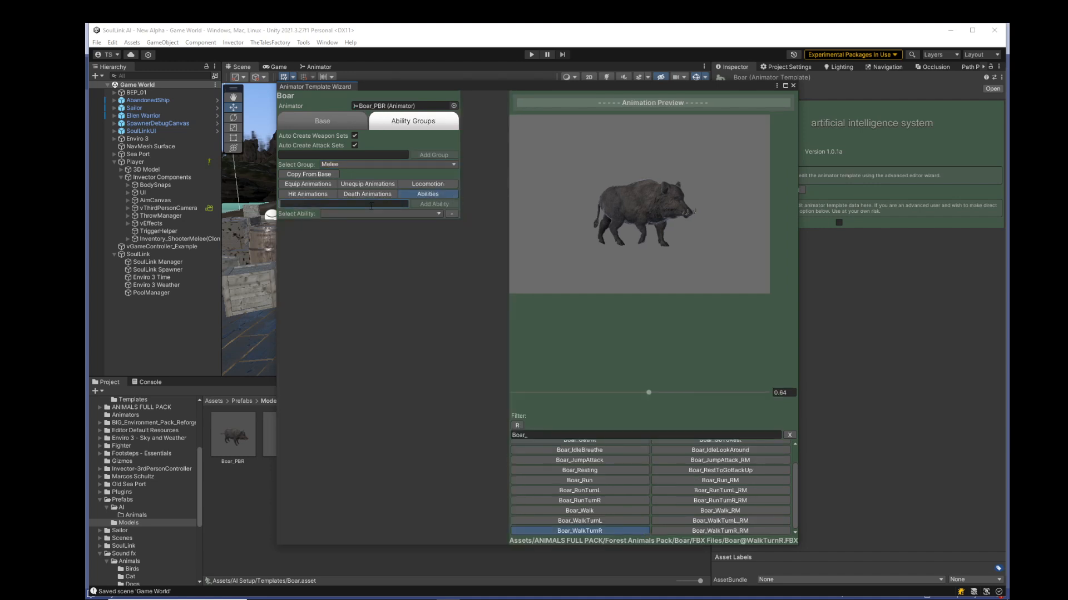
pyautogui.write('Attack 1')
pyautogui.click(420, 206)
pyautogui.click(411, 213)
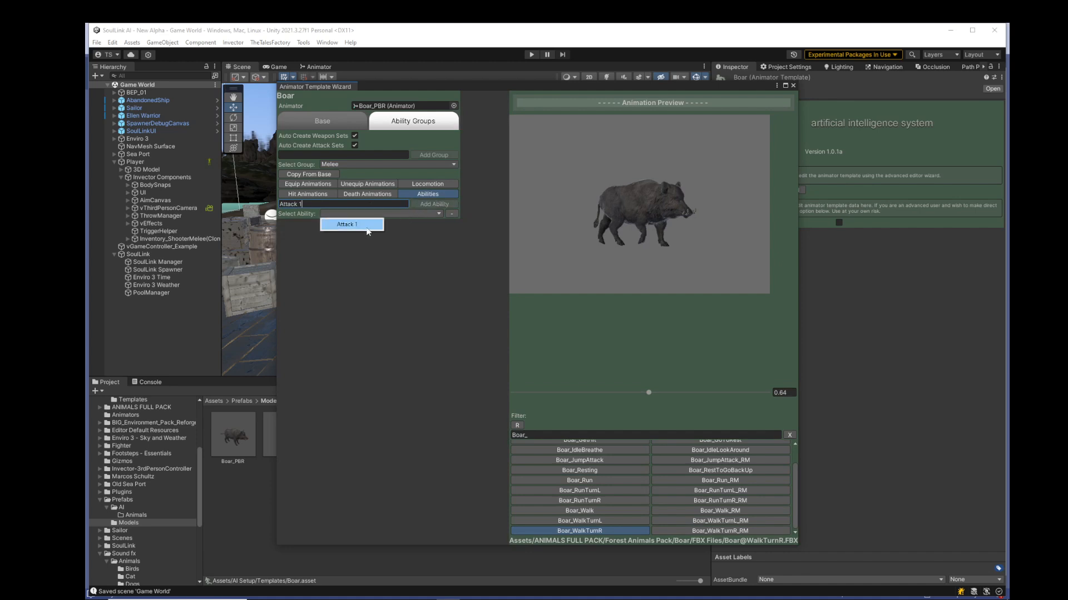
pyautogui.click(366, 226)
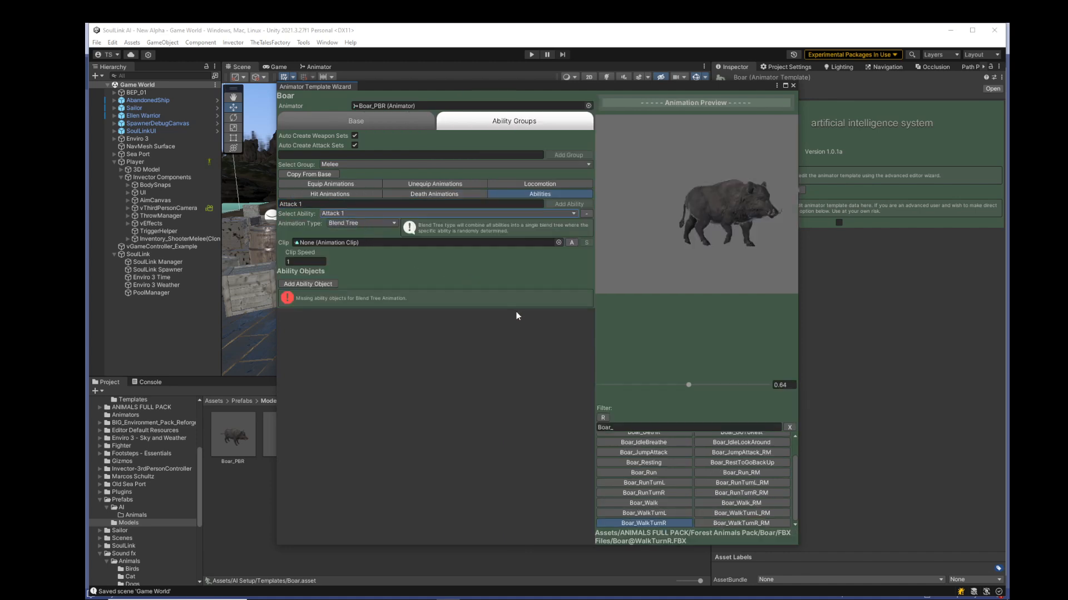
# Preview the Boar_Attack1 animation and assign it as the Attack 1 ability's clip.
pyautogui.scroll(3, 679, 464)
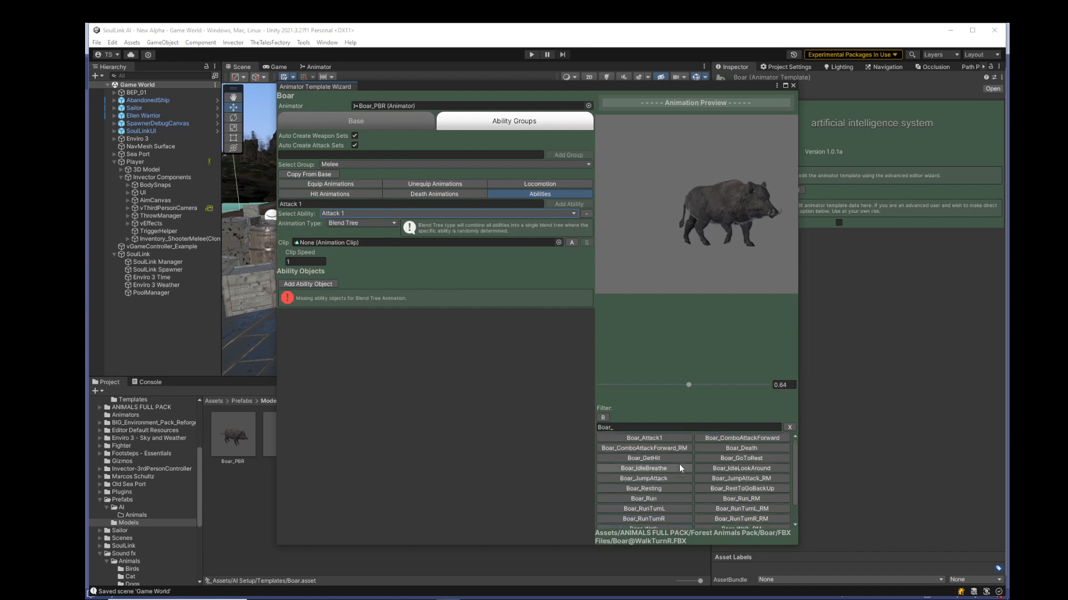
pyautogui.click(656, 439)
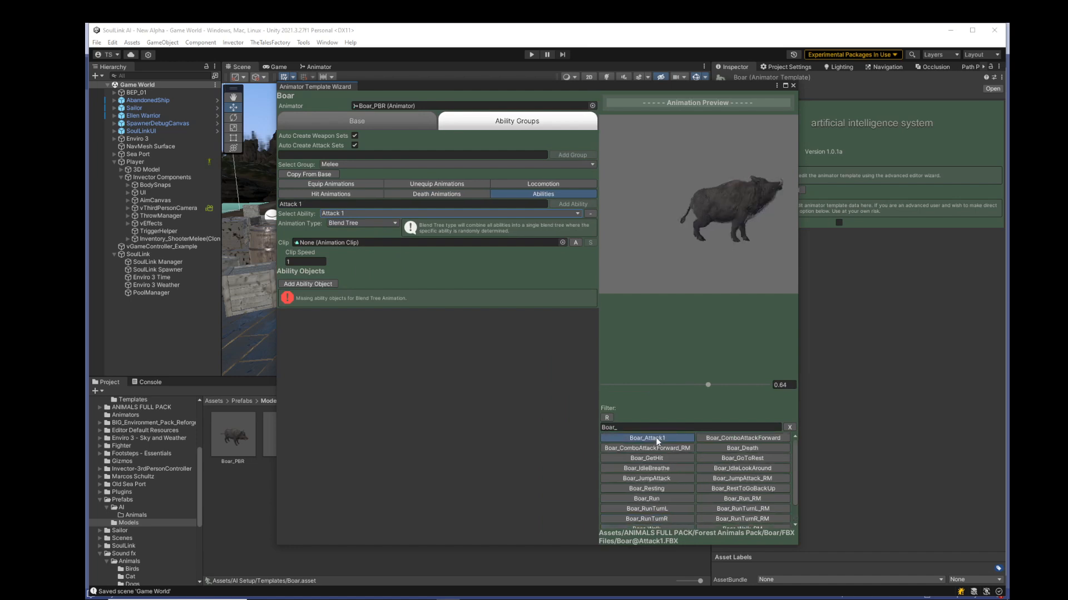
pyautogui.moveTo(707, 385); pyautogui.dragTo(556, 371)
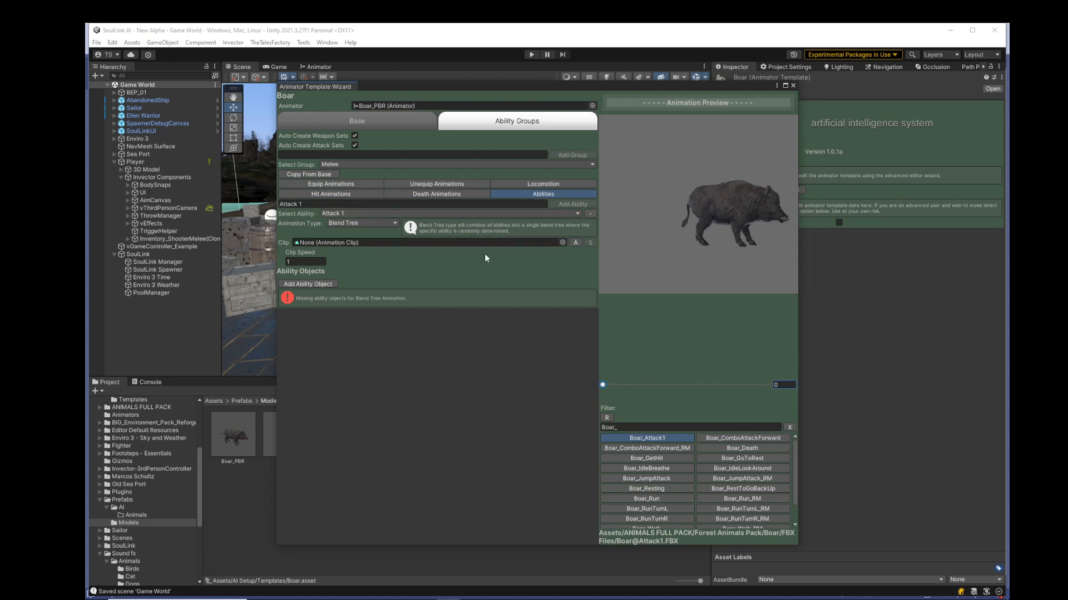
pyautogui.click(575, 242)
# Add the Boar Attack ability object to Attack 1 and close the animator template wizard.
pyautogui.click(307, 284)
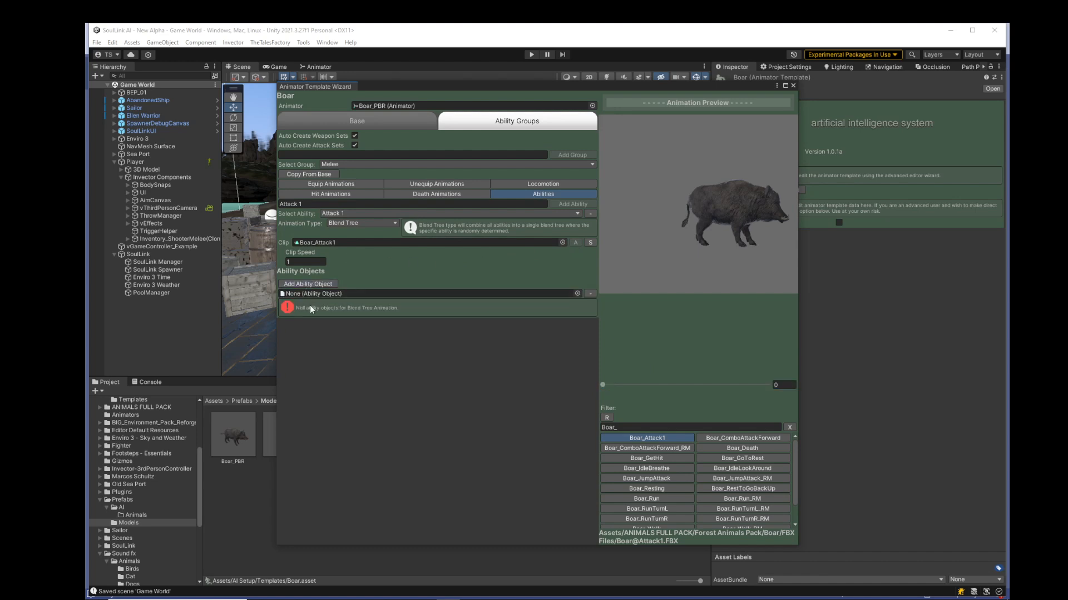
pyautogui.click(578, 294)
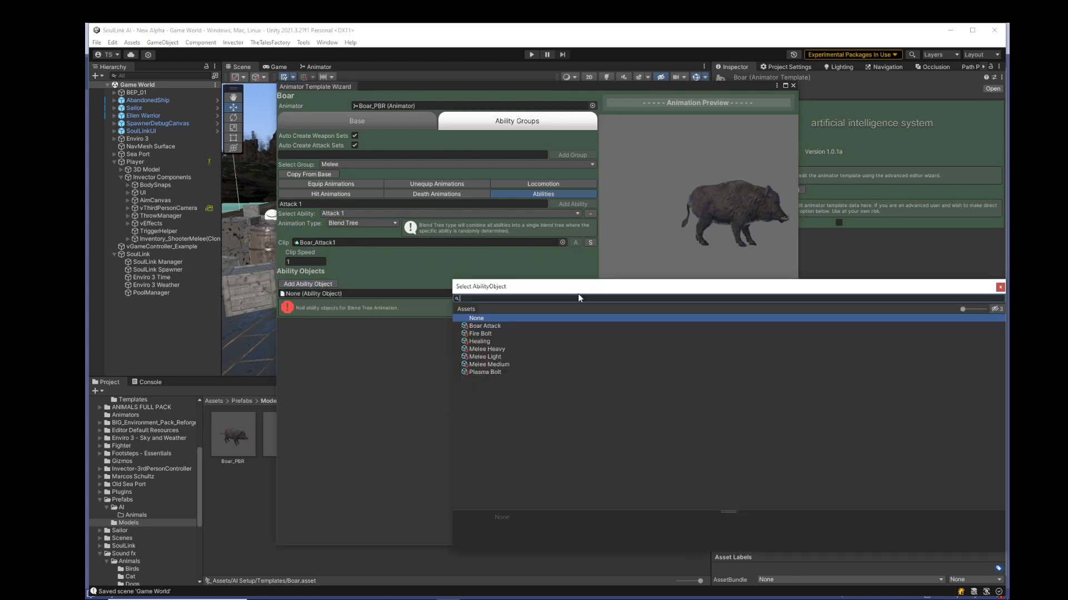
pyautogui.doubleClick(490, 327)
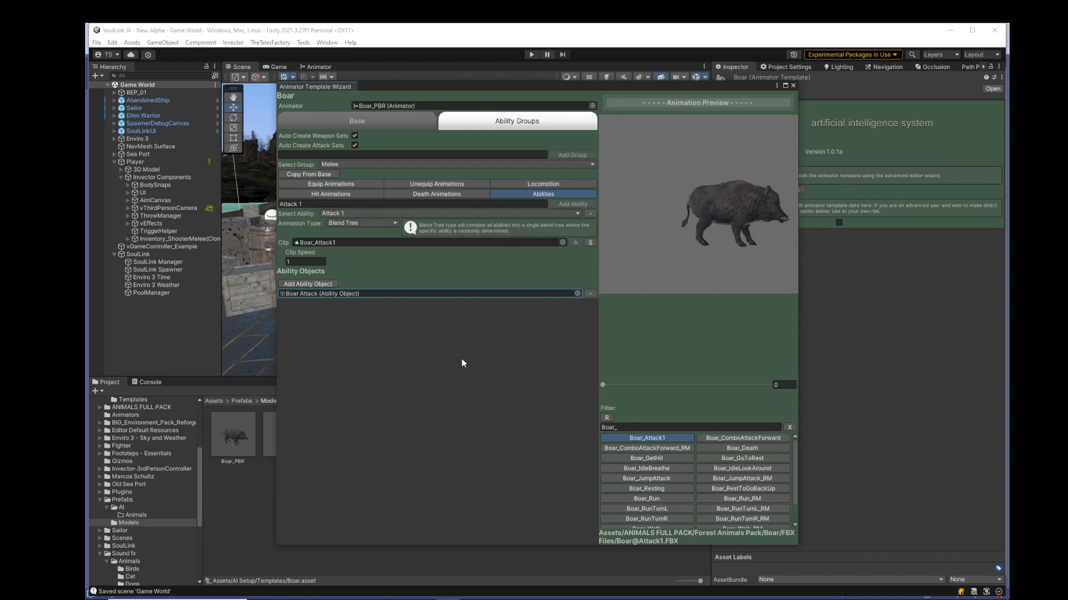
pyautogui.click(793, 86)
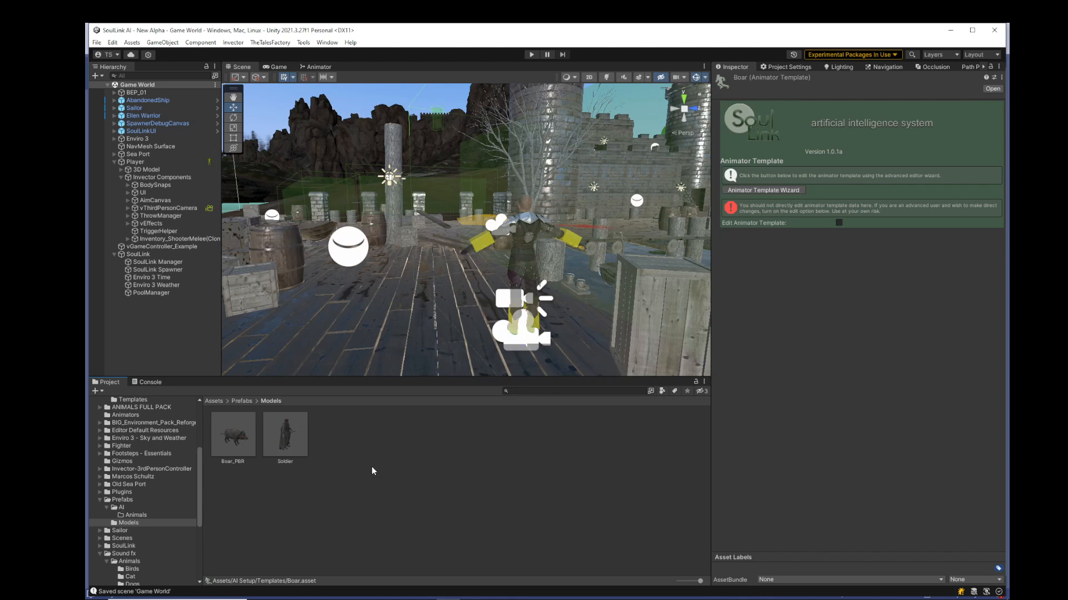
# Add the Boar_PBR model prefab to the Game World scene and rename it Boar.
pyautogui.moveTo(240, 439); pyautogui.dragTo(185, 348)
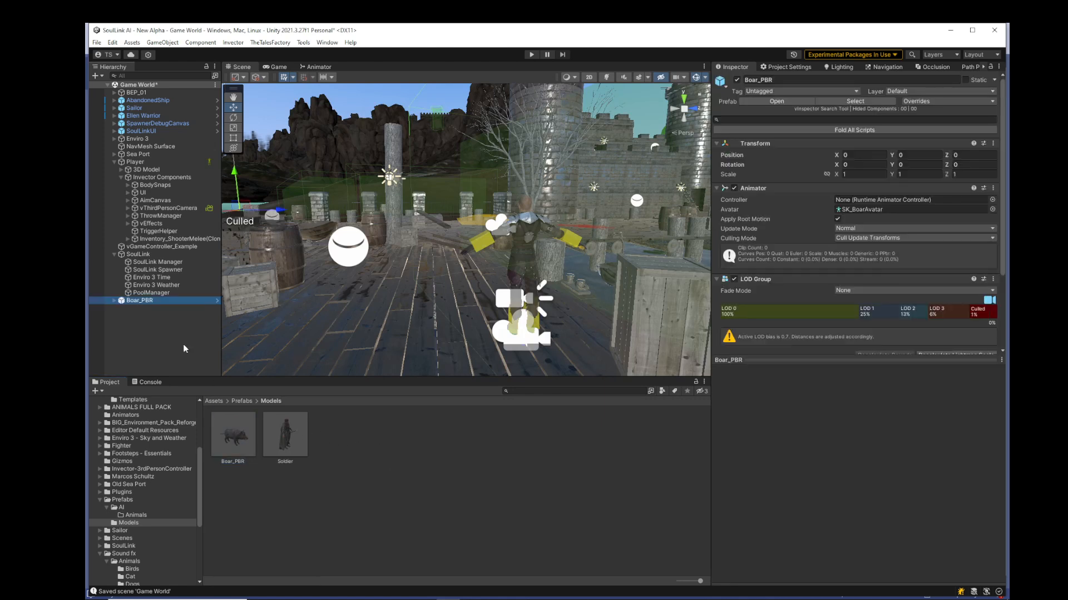
pyautogui.click(152, 301)
pyautogui.write('Boar')
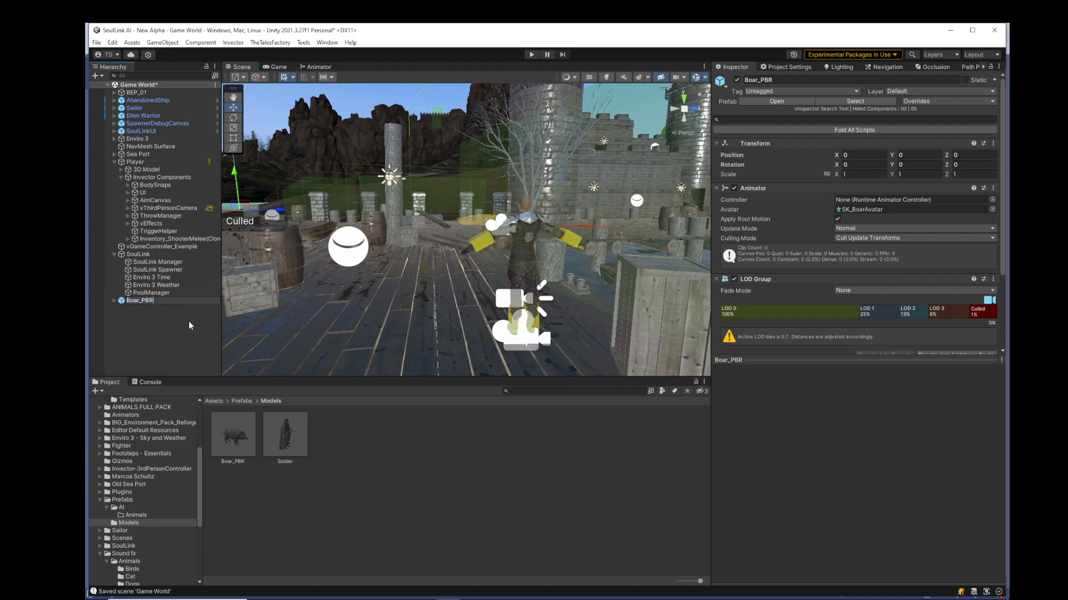
pyautogui.press('Return')
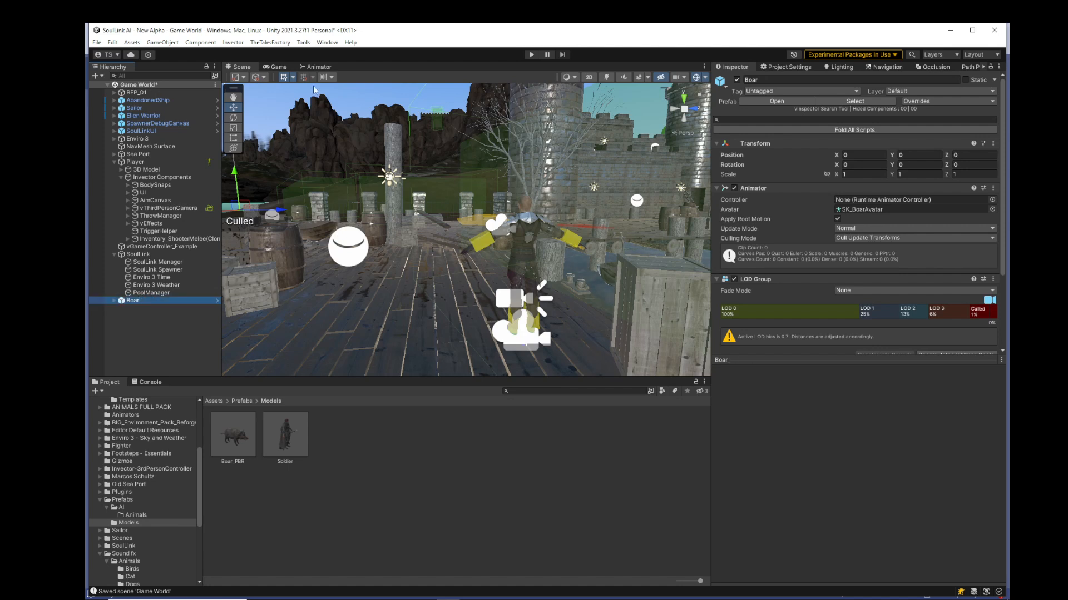
# Open the SoulLink AI setup for the Boar, assigning the Boar animator template and the Animal faction relations object.
pyautogui.click(304, 43)
pyautogui.moveTo(339, 67)
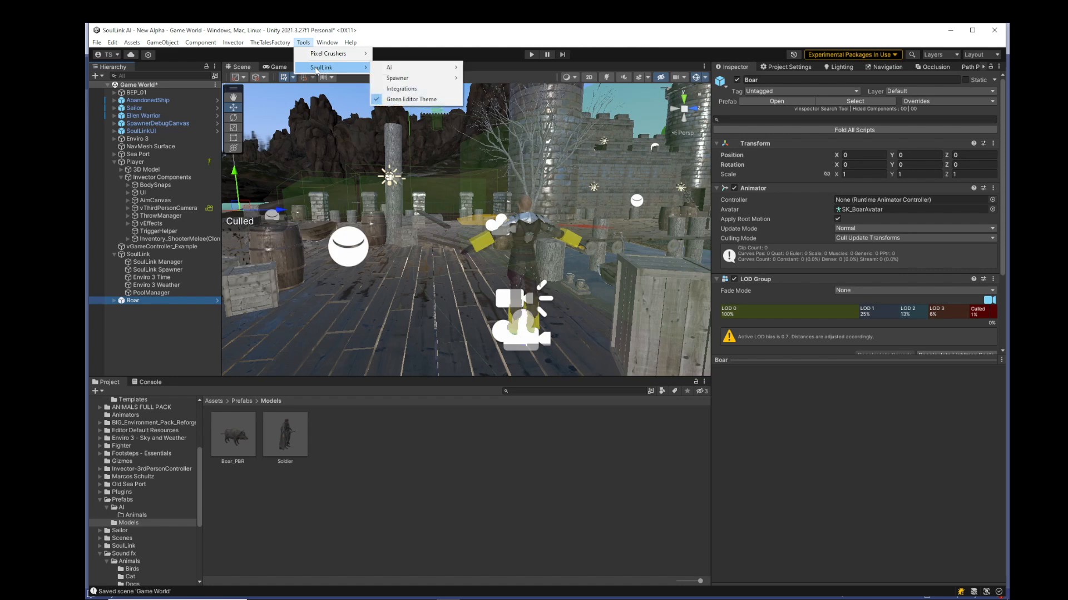
pyautogui.moveTo(379, 67)
pyautogui.click(493, 68)
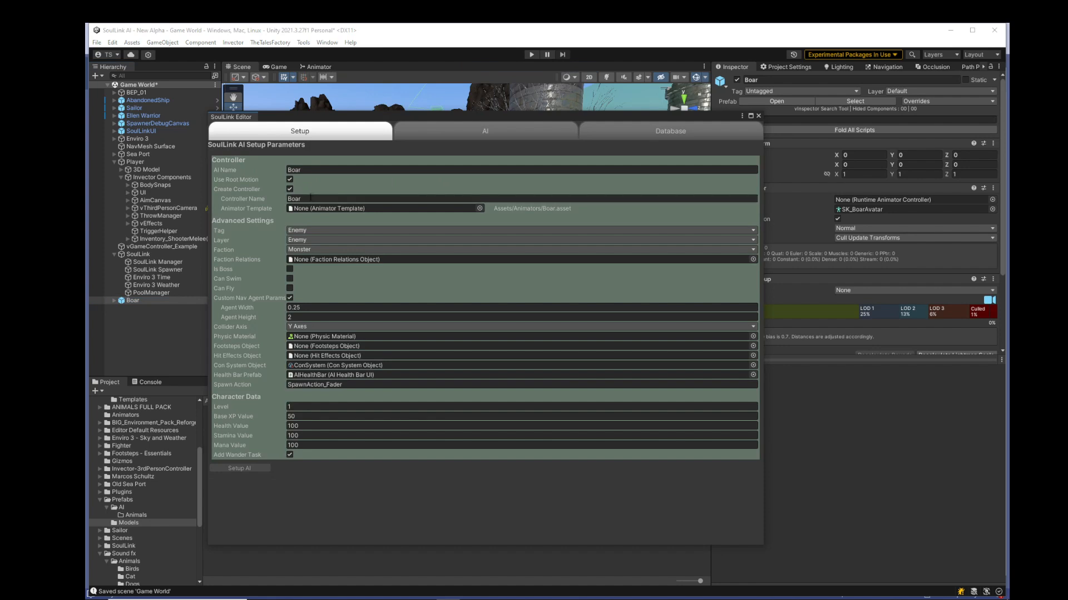
pyautogui.click(480, 208)
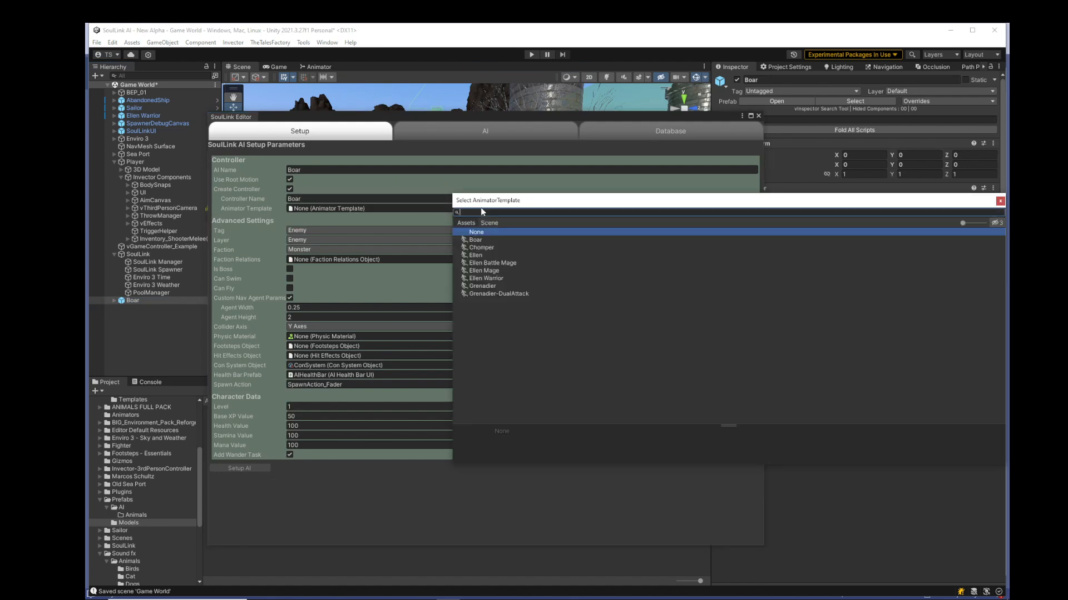
pyautogui.doubleClick(476, 240)
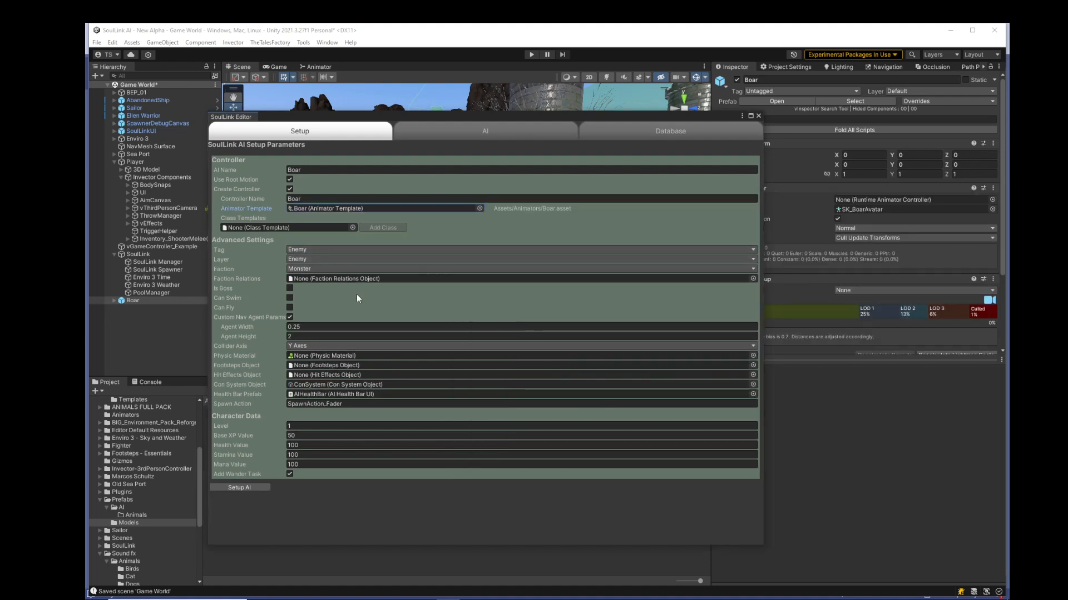
pyautogui.click(752, 279)
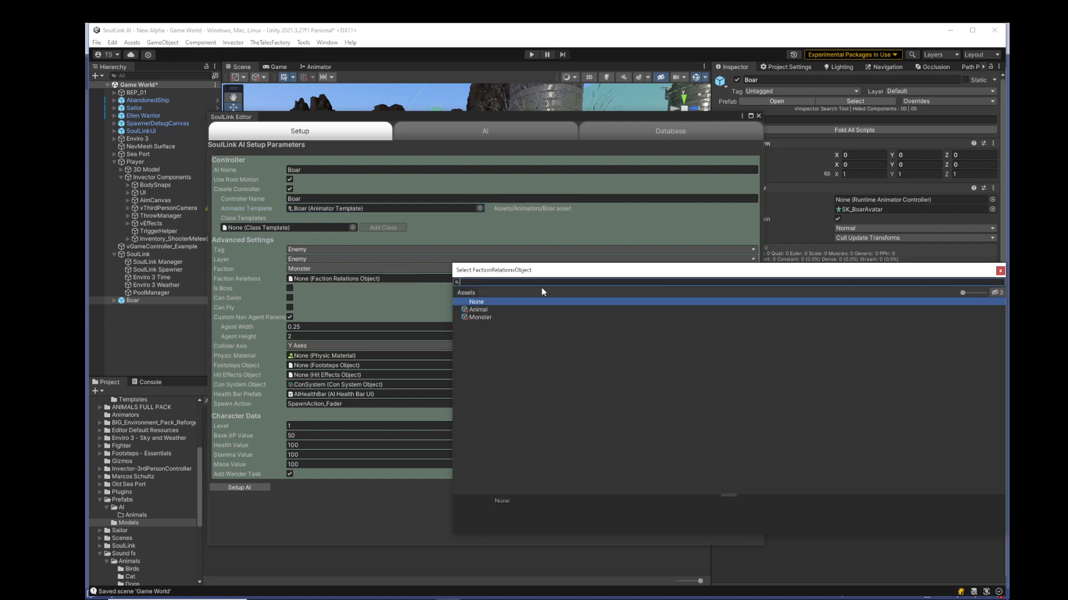
pyautogui.doubleClick(478, 309)
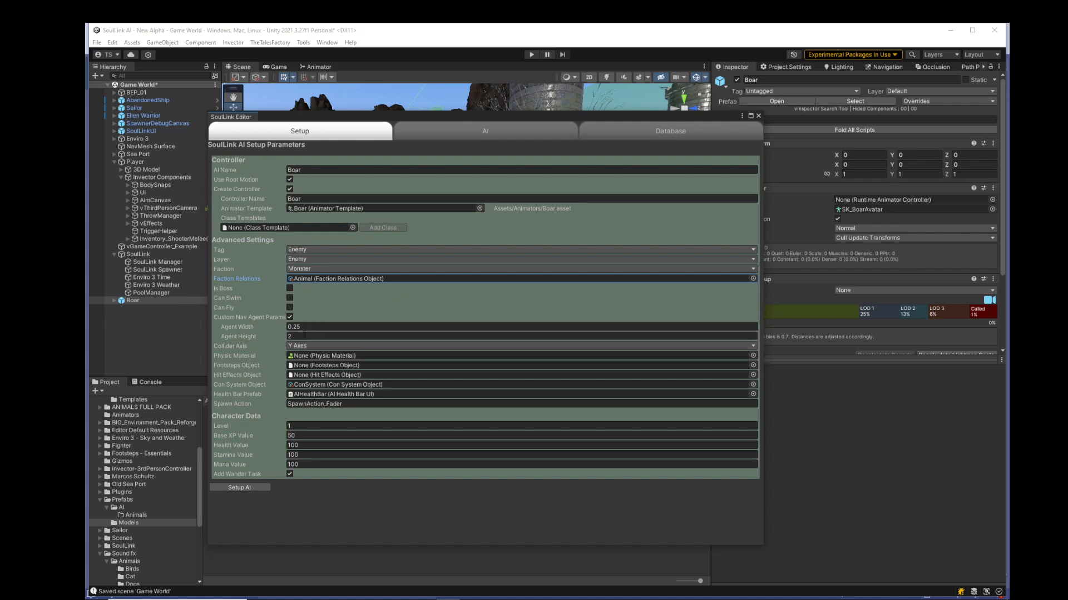
# Set the Boar's agent height to 1 and its collider axis to Z Axes.
pyautogui.click(351, 337)
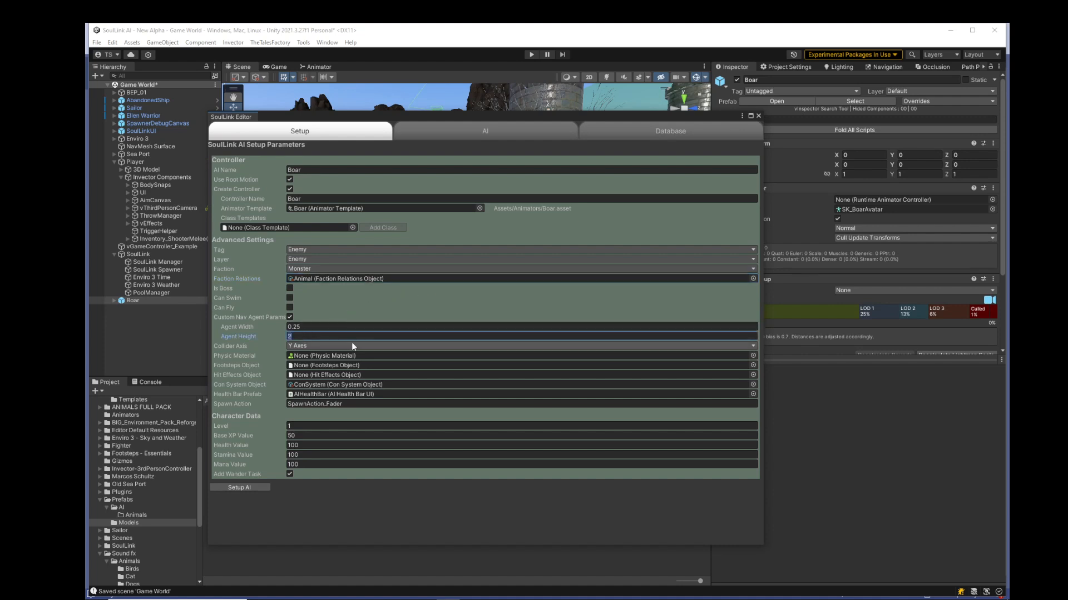
pyautogui.click(322, 345)
pyautogui.click(311, 378)
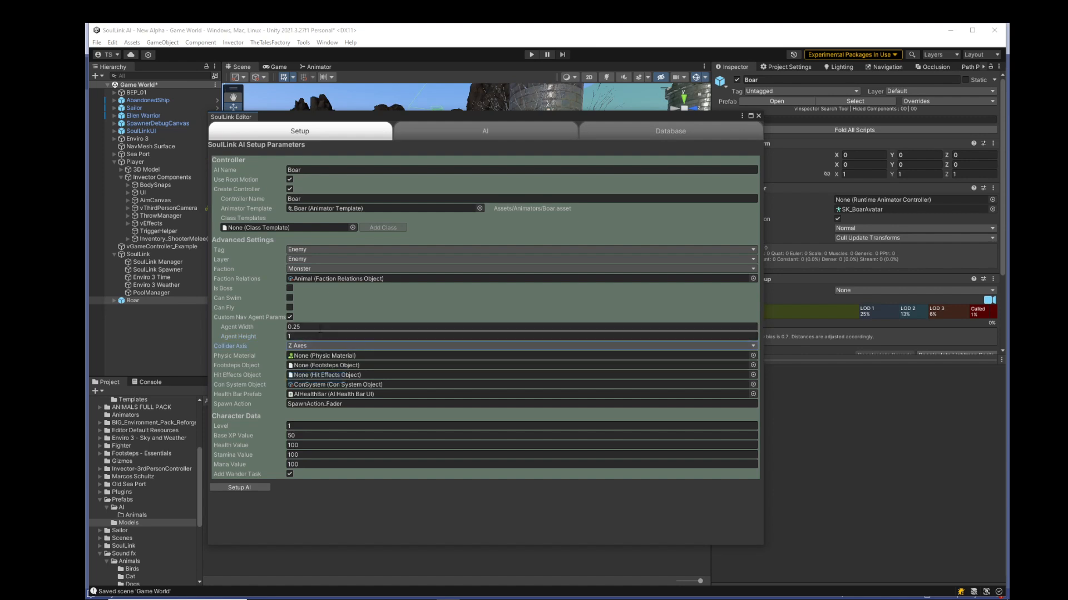
pyautogui.click(319, 328)
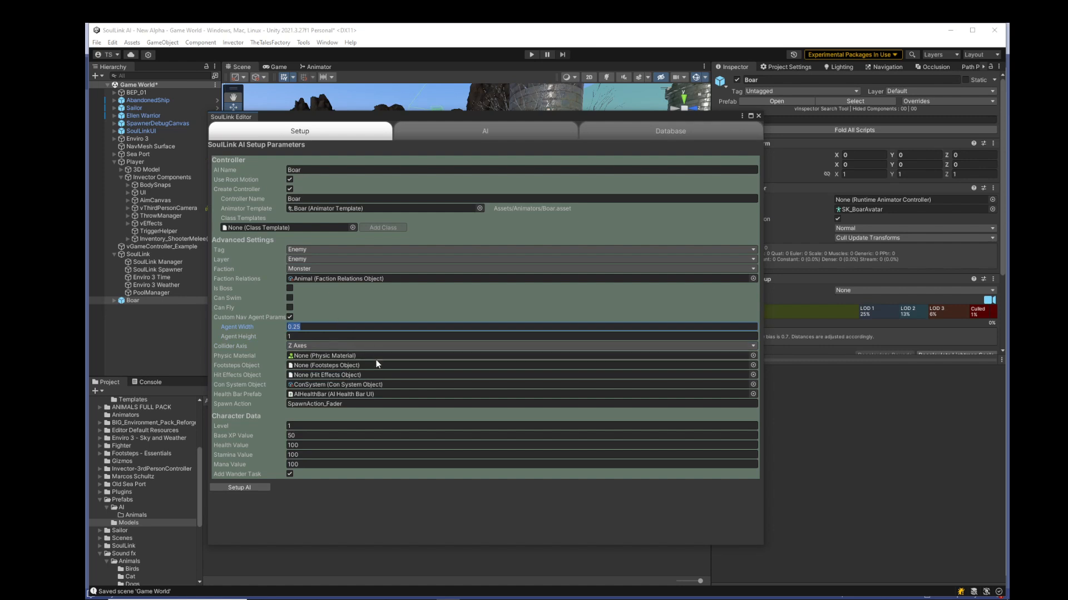
# Assign the Animal footsteps and Animal Hit Effects objects, and run the AI setup on the Boar.
pyautogui.click(753, 366)
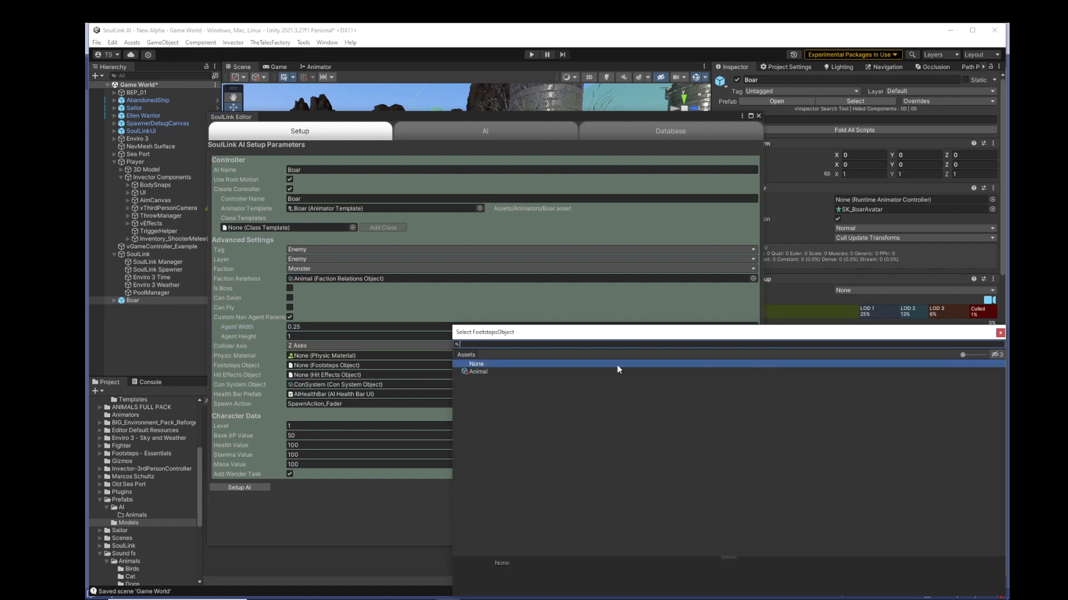
pyautogui.doubleClick(482, 371)
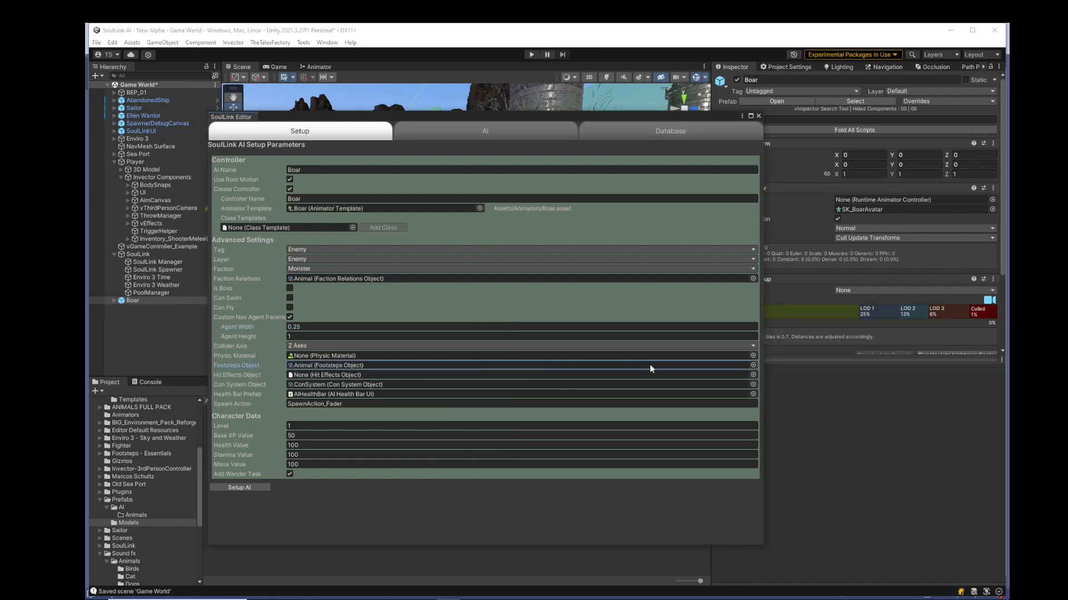
pyautogui.click(753, 375)
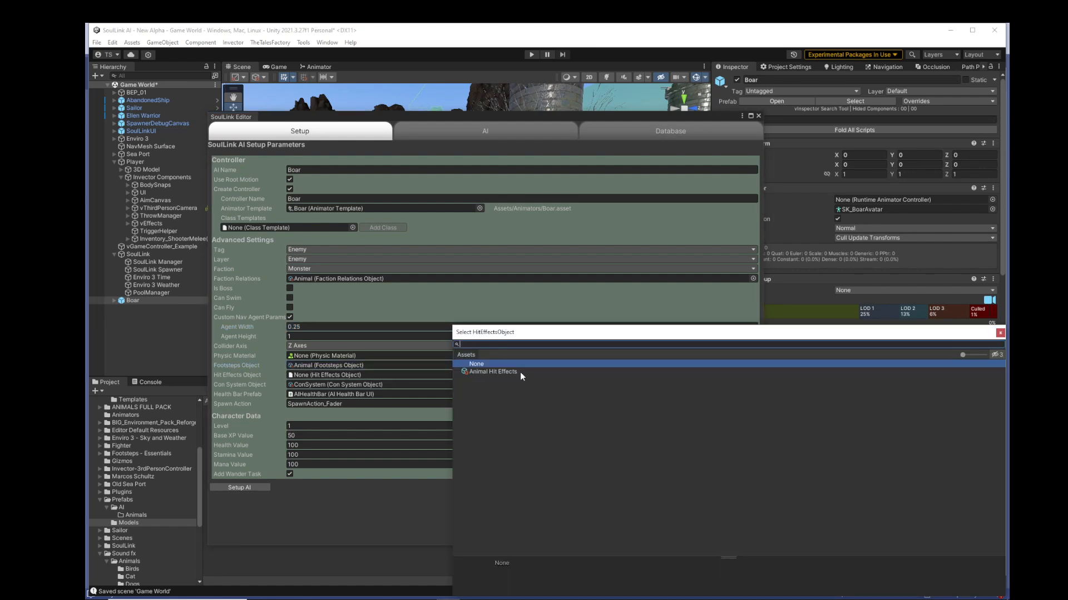
pyautogui.doubleClick(504, 370)
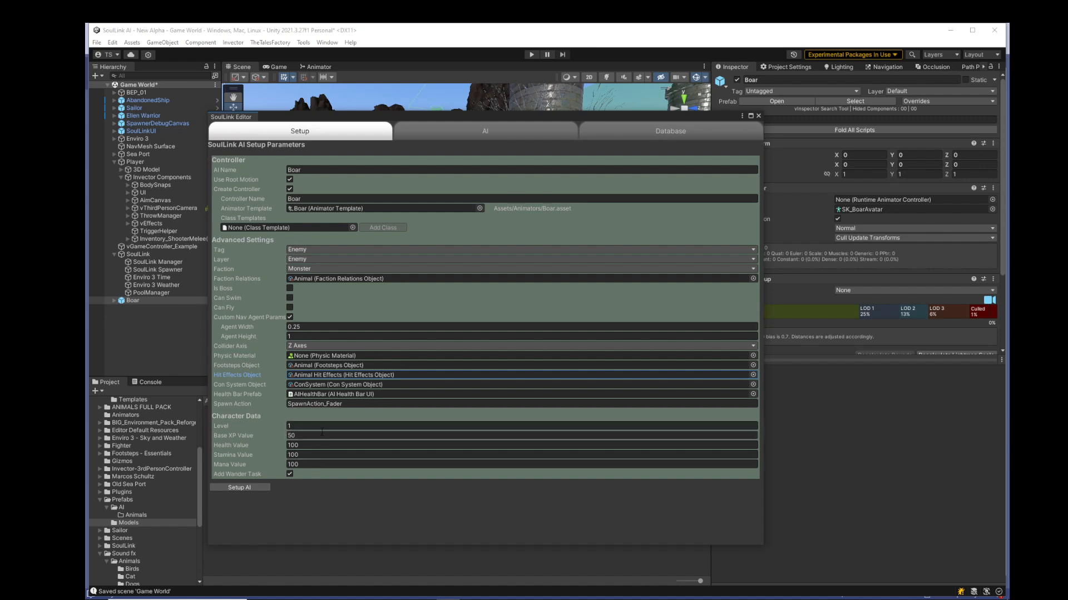
pyautogui.click(253, 489)
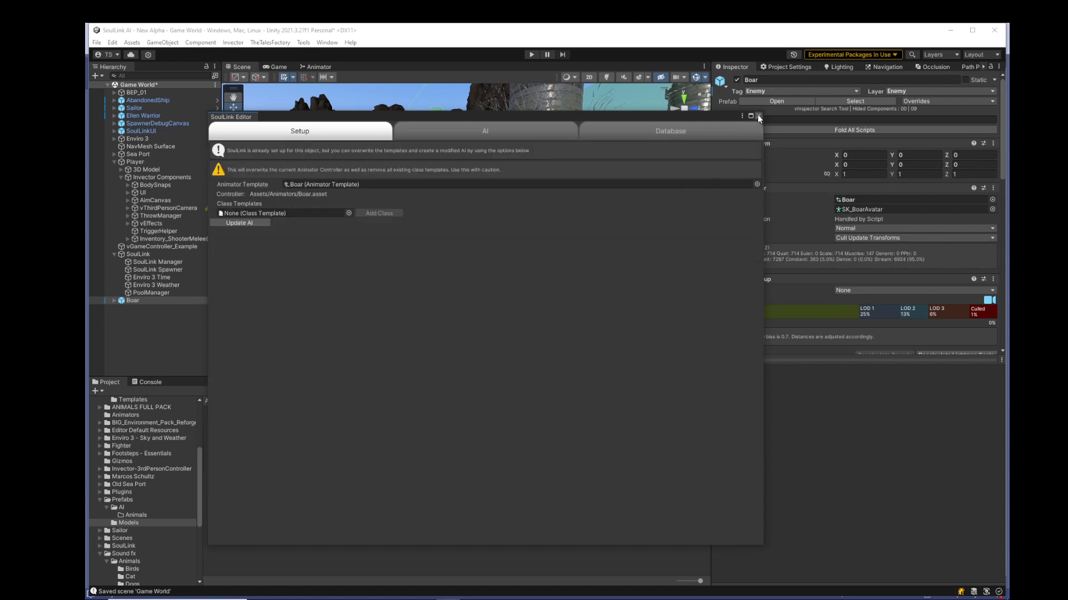
# Open the Boar_Attack1 ability's events in the AI settings and add an animation event at about 0.203.
pyautogui.click(507, 132)
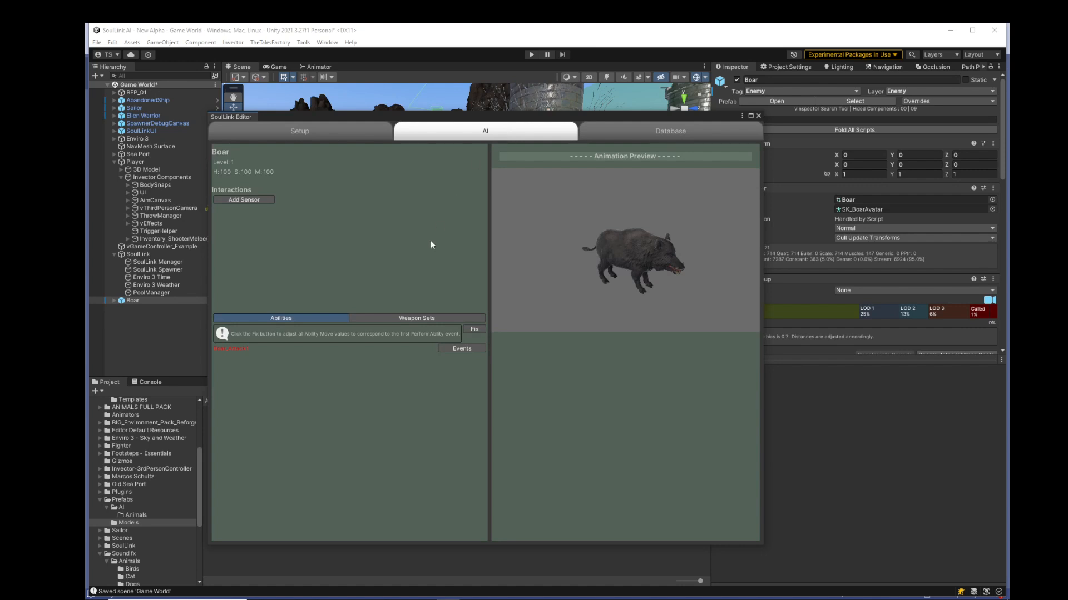
pyautogui.moveTo(440, 110); pyautogui.dragTo(459, 113)
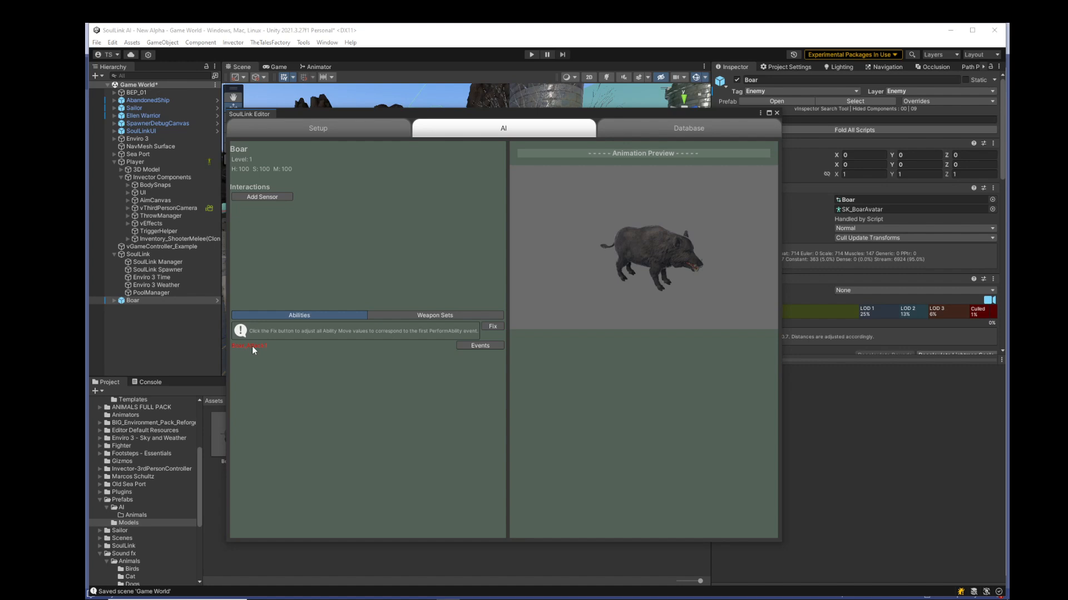
pyautogui.click(471, 346)
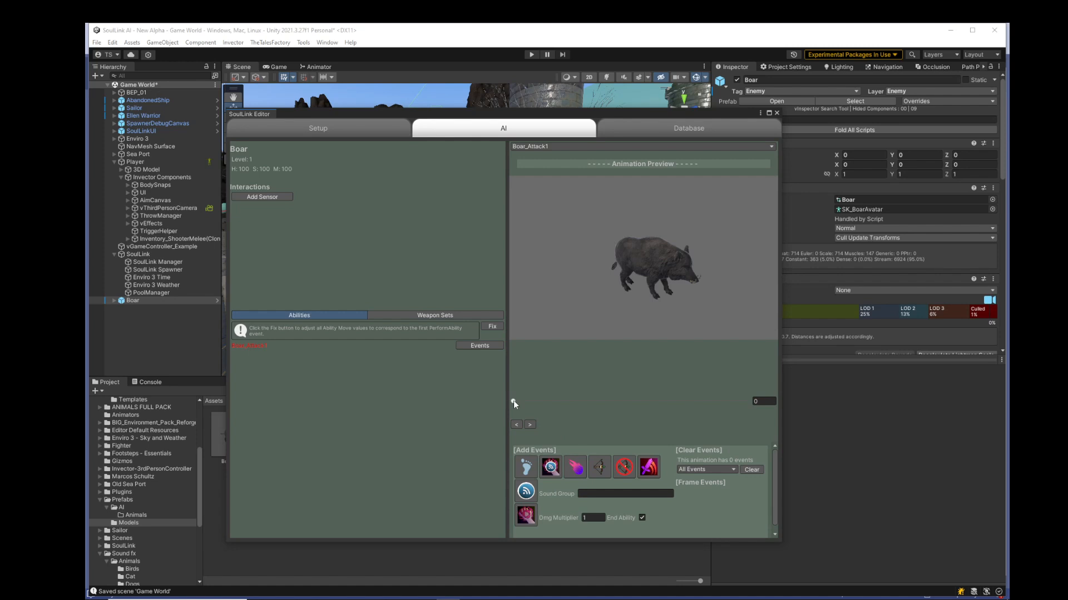
pyautogui.moveTo(513, 400); pyautogui.dragTo(562, 389)
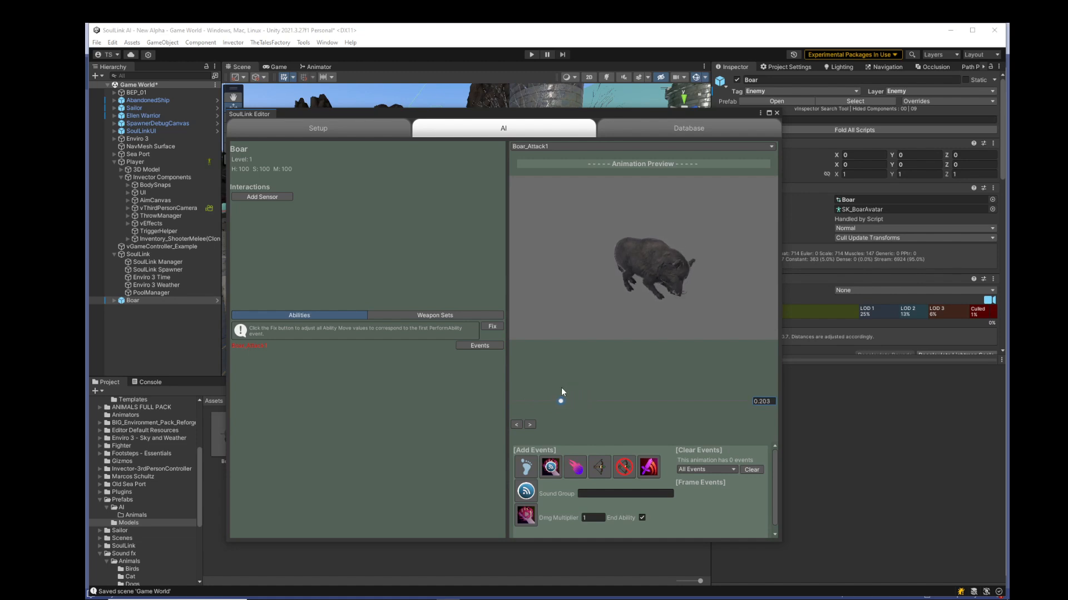
pyautogui.click(551, 467)
# Add a PerformAbility event to Boar_Attack1 at about 0.419 and close the SoulLink editor.
pyautogui.moveTo(560, 400); pyautogui.dragTo(613, 393)
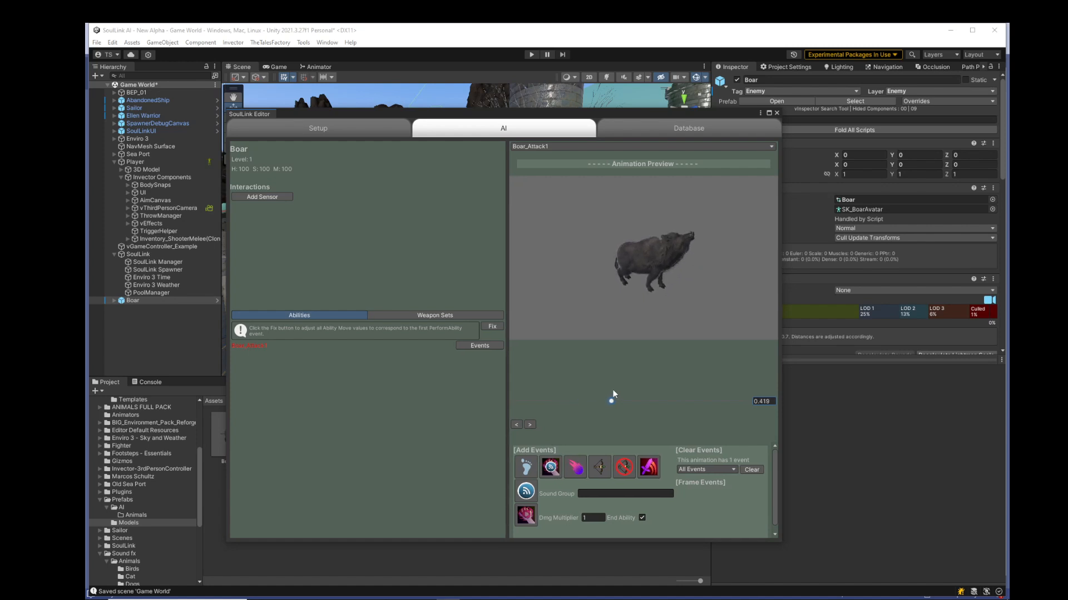
pyautogui.click(585, 519)
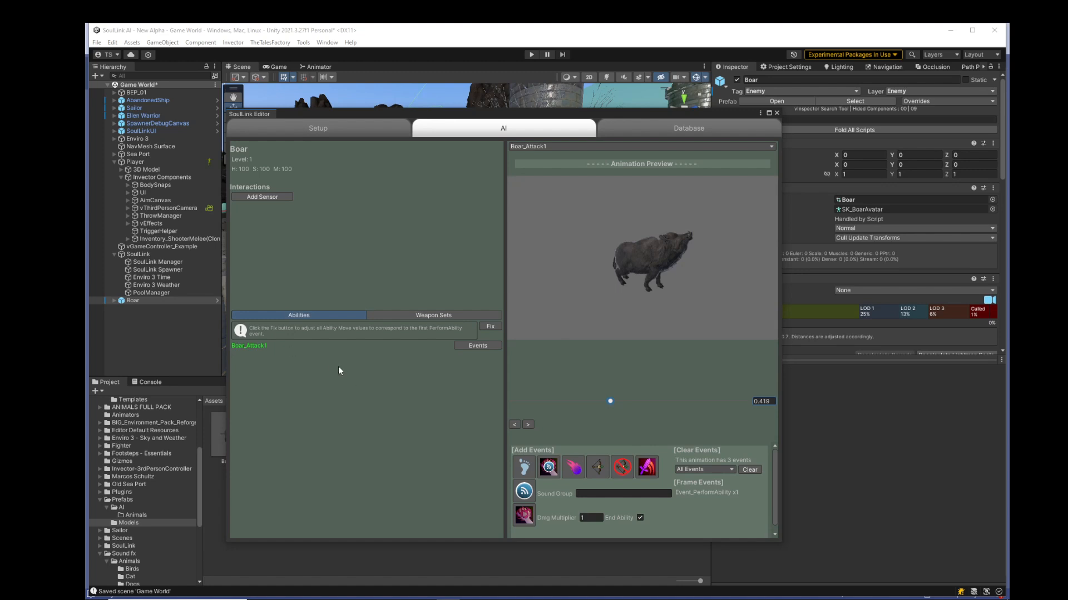
pyautogui.click(777, 113)
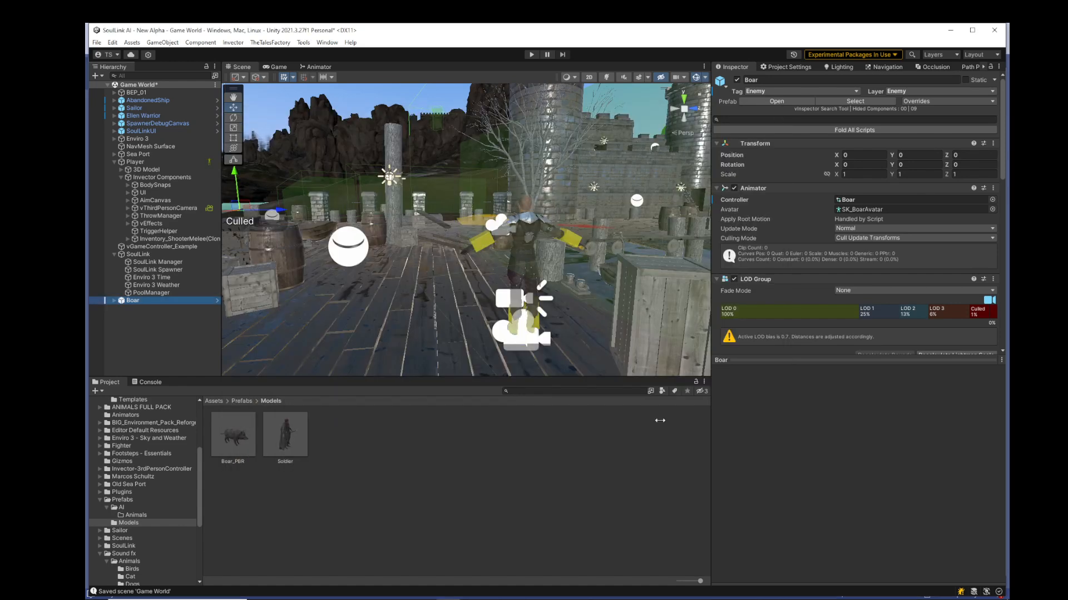
# Fit the Boar's capsule collider lengthwise to its body, with height about 1.69 and center Z about 0.18.
pyautogui.click(139, 293)
pyautogui.click(134, 301)
pyautogui.press('f')
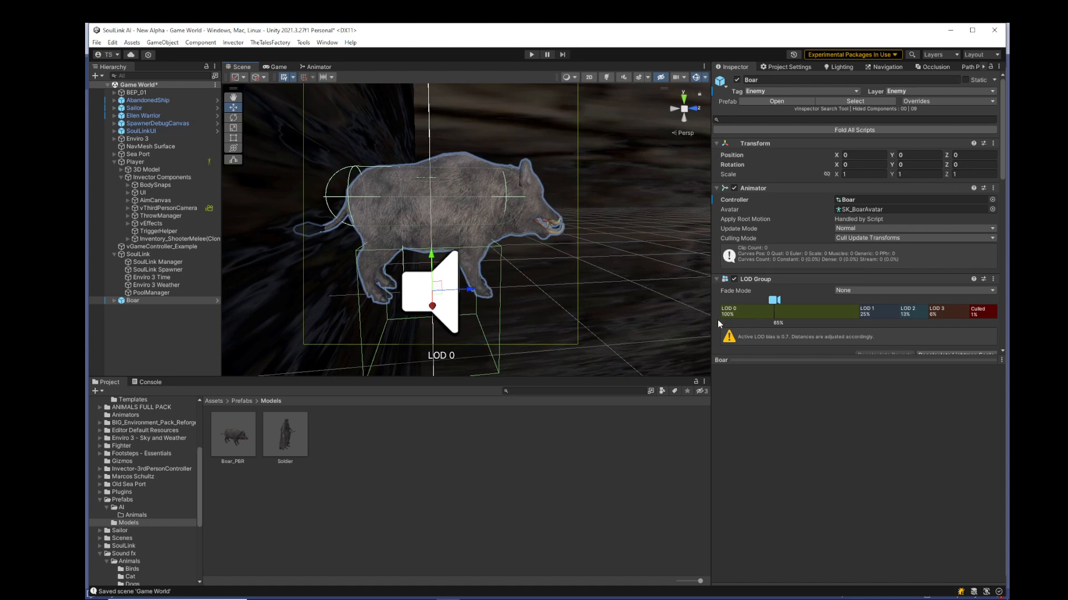
pyautogui.scroll(-10, 717, 319)
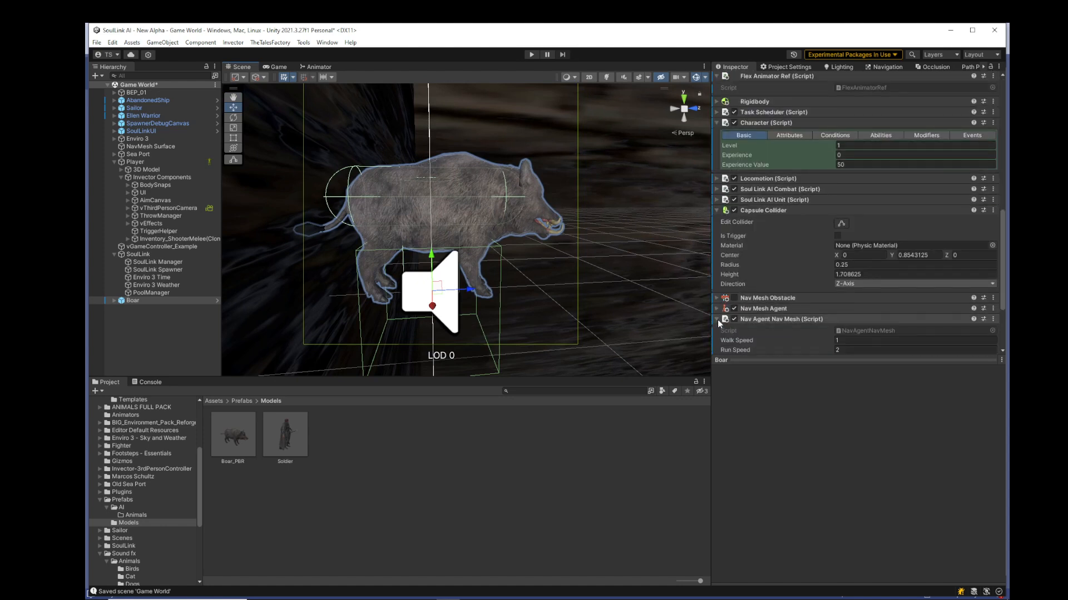
pyautogui.click(840, 224)
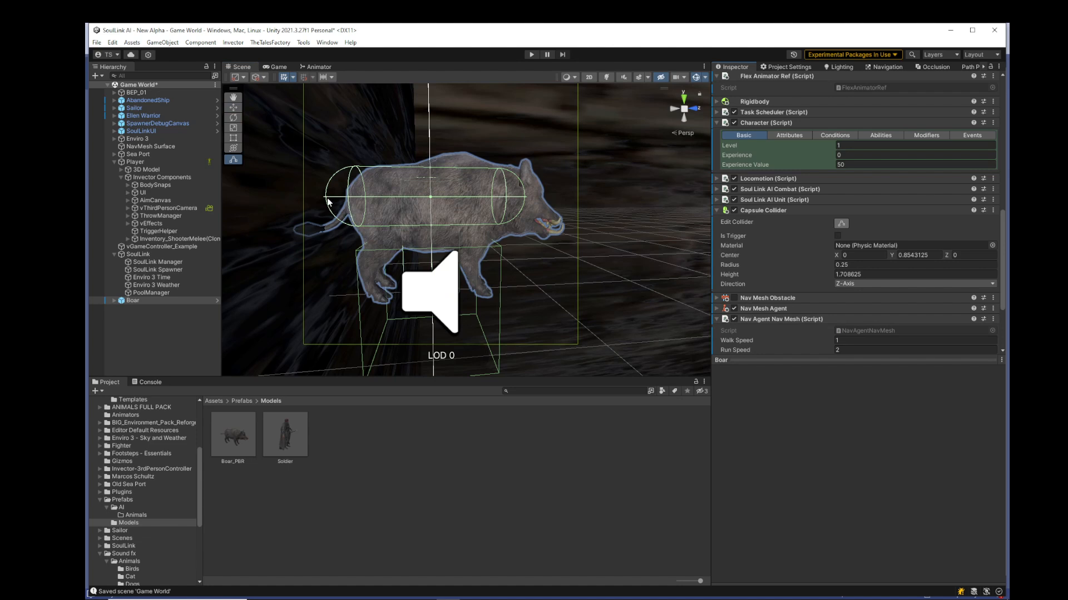
pyautogui.moveTo(327, 199); pyautogui.dragTo(350, 196)
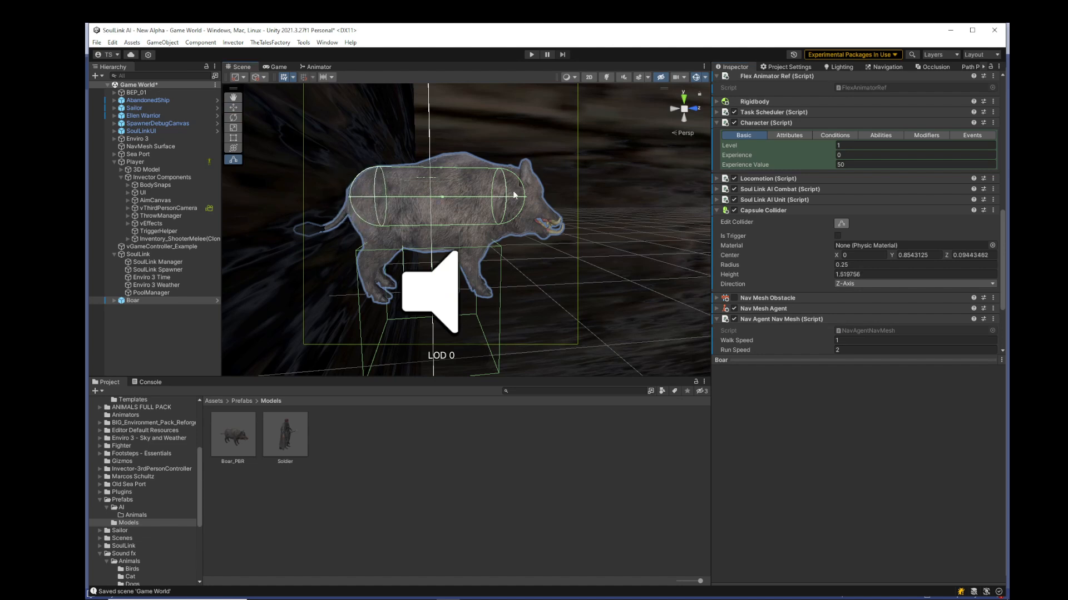
pyautogui.moveTo(525, 196); pyautogui.dragTo(543, 197)
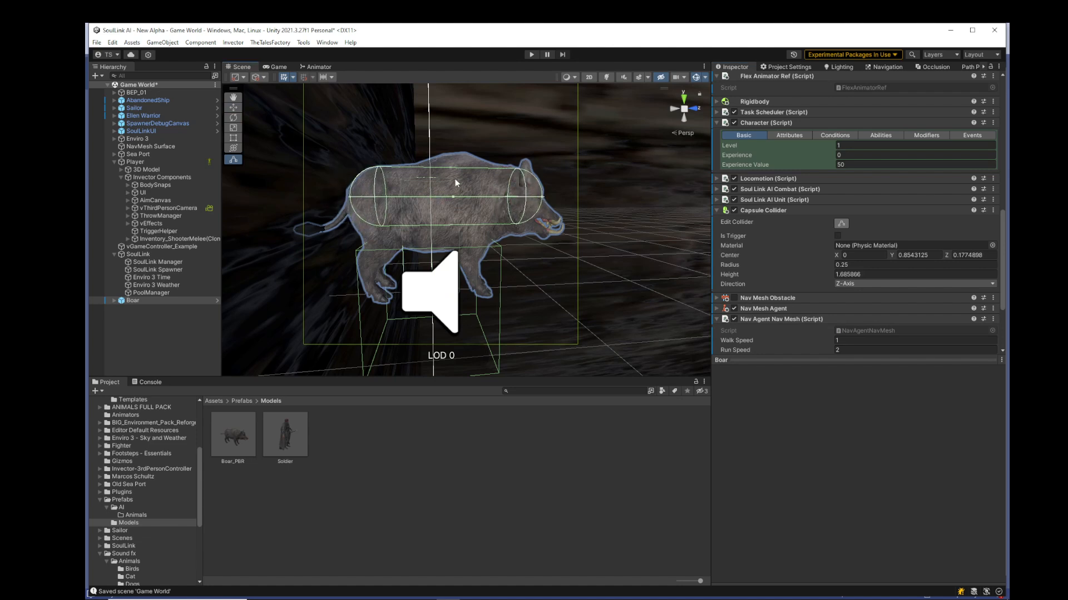
# Enlarge the capsule collider to cover the Boar's back and belly, with radius about 0.40 and center Y about 0.78.
pyautogui.moveTo(451, 168); pyautogui.dragTo(452, 157)
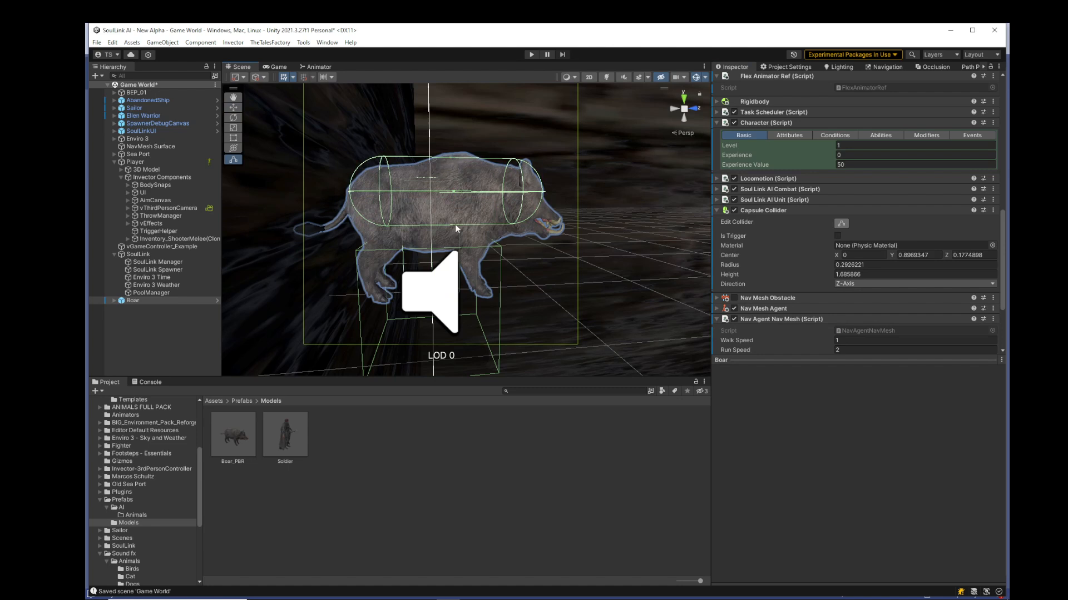
pyautogui.moveTo(451, 225); pyautogui.dragTo(458, 252)
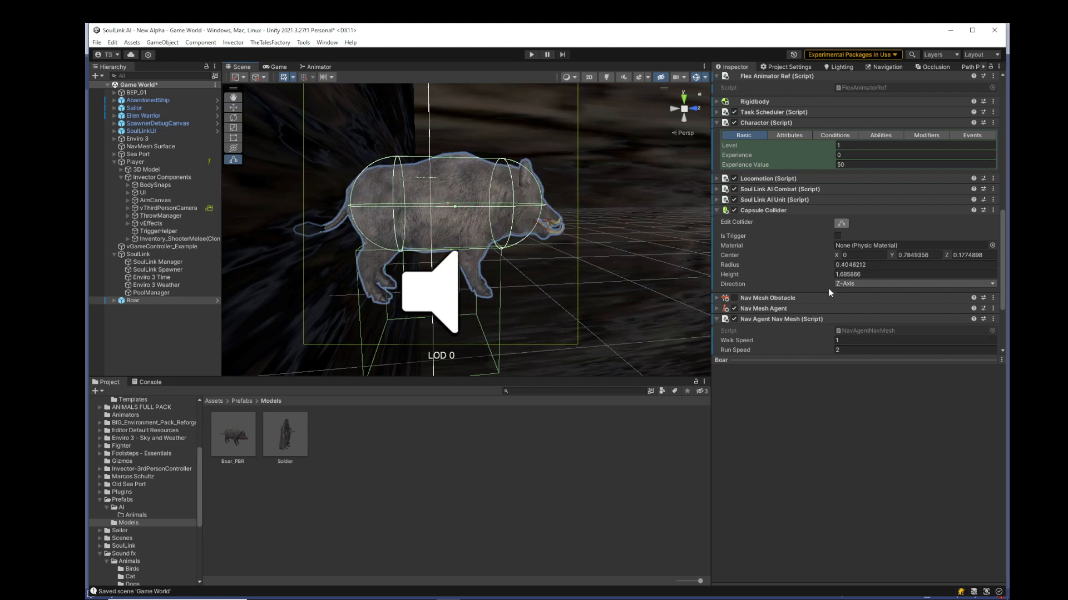
pyautogui.click(844, 224)
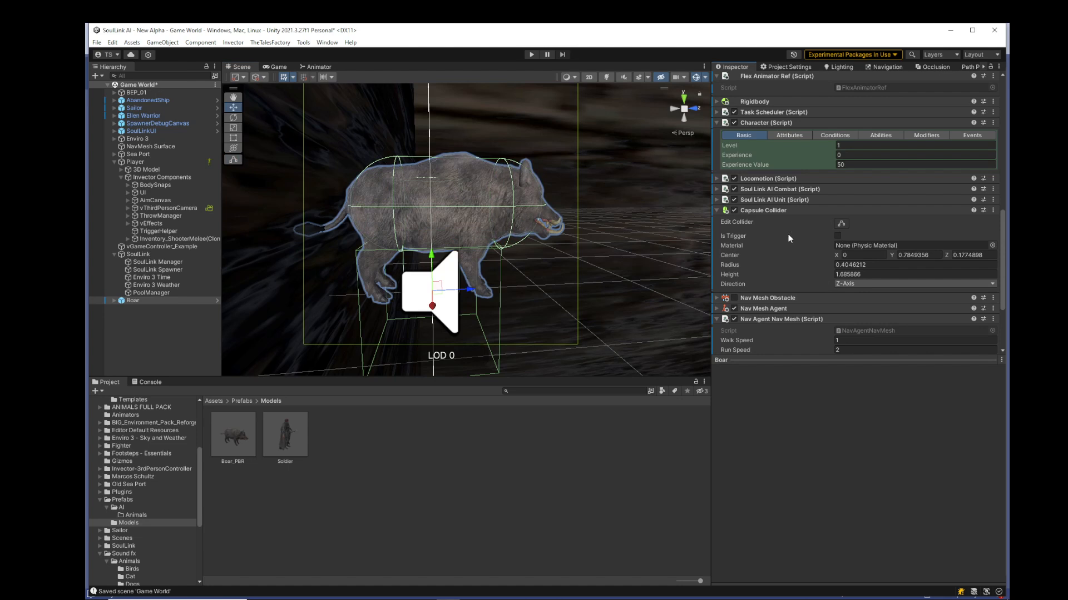
pyautogui.click(716, 210)
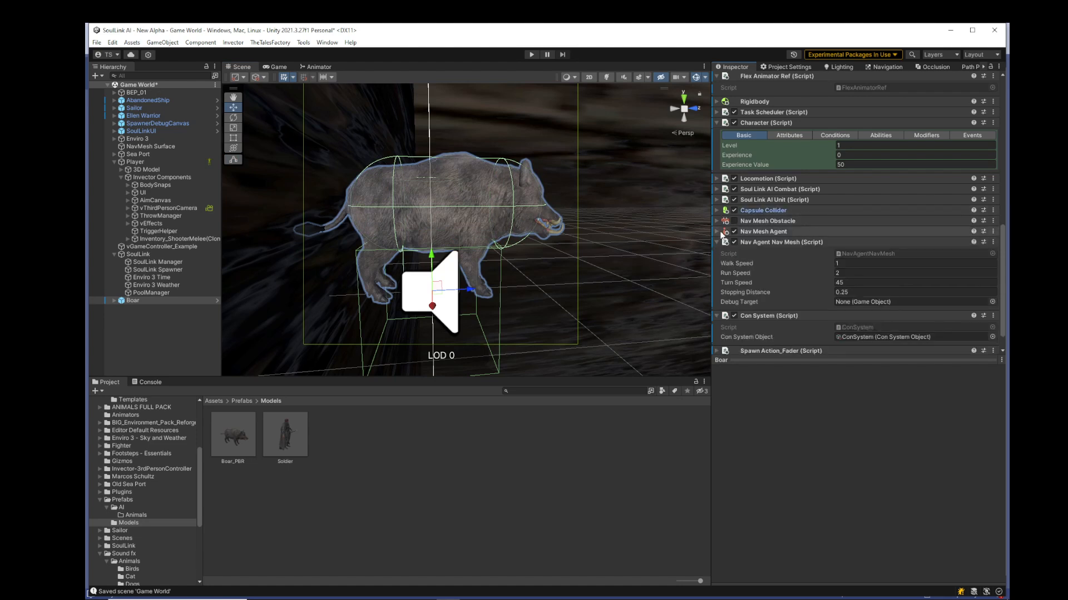
# Move the Boar's AIHealthBar(Clone) child lower and forward, to about Y -0.746 and Z 0.464.
pyautogui.click(114, 301)
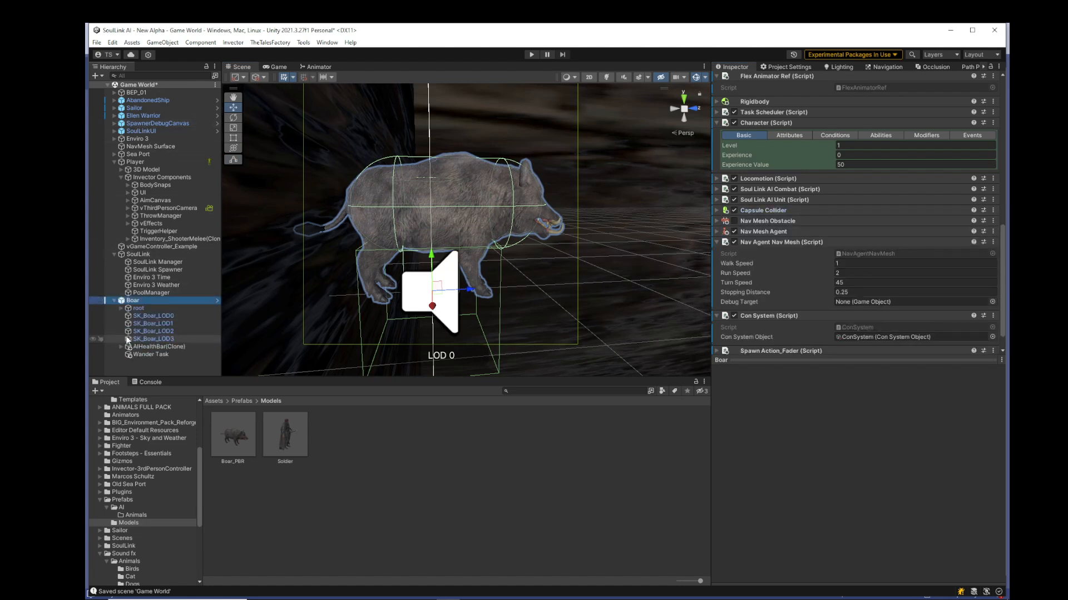
pyautogui.scroll(-3, 421, 162)
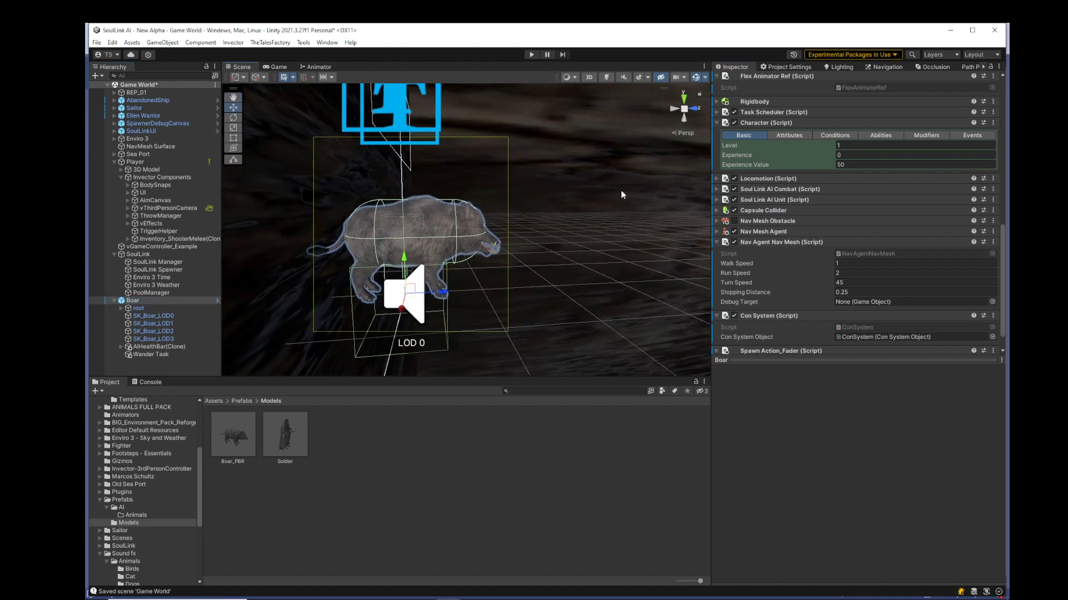
pyautogui.moveTo(621, 191); pyautogui.dragTo(491, 207, button='right')
pyautogui.moveTo(491, 207); pyautogui.dragTo(372, 238, button='middle')
pyautogui.scroll(-2, 374, 237)
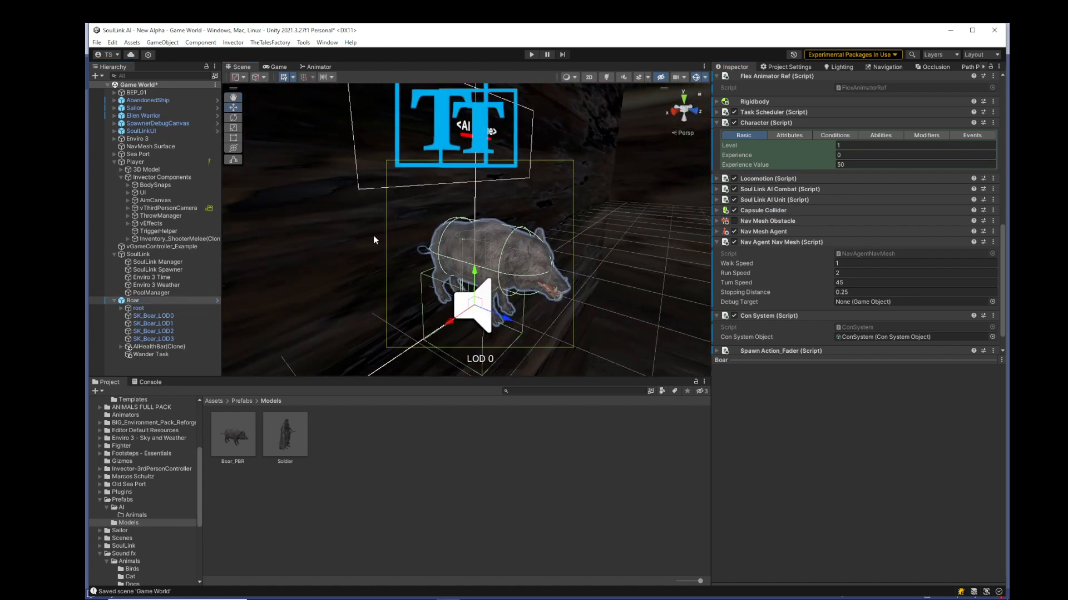
pyautogui.scroll(2, 387, 285)
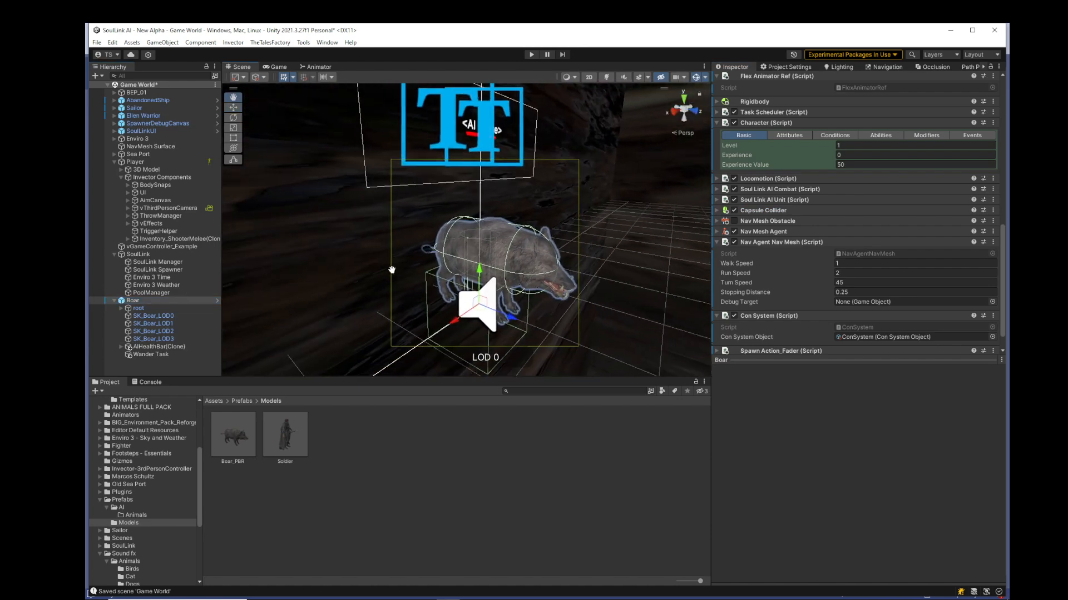
pyautogui.click(158, 347)
pyautogui.moveTo(491, 266); pyautogui.dragTo(497, 327)
pyautogui.moveTo(523, 366); pyautogui.dragTo(555, 368)
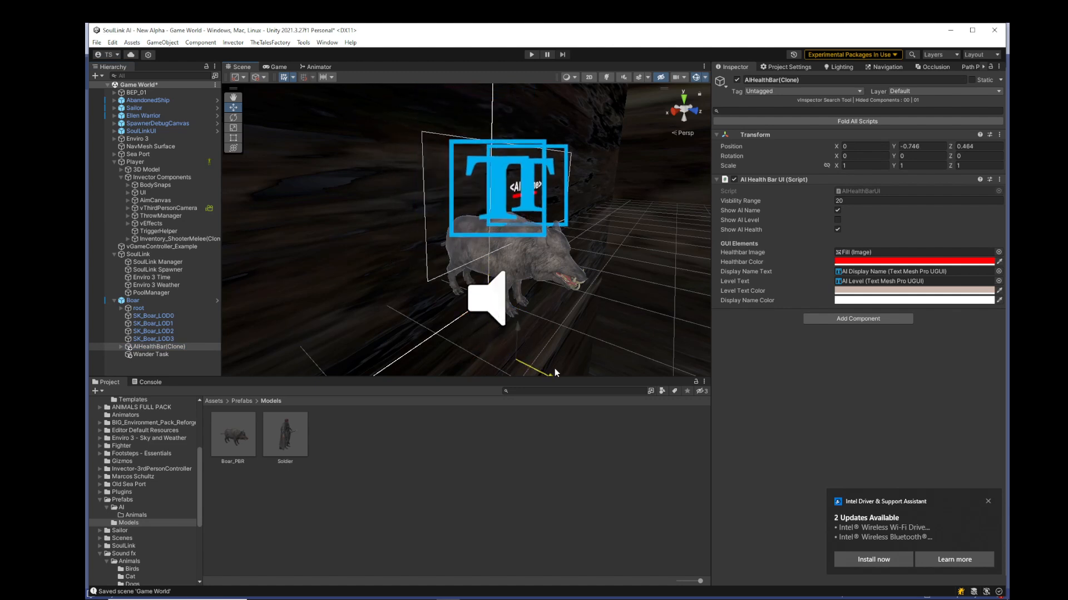
# Add the Invector Bridge component to the Boar.
pyautogui.click(134, 301)
pyautogui.scroll(-15, 738, 303)
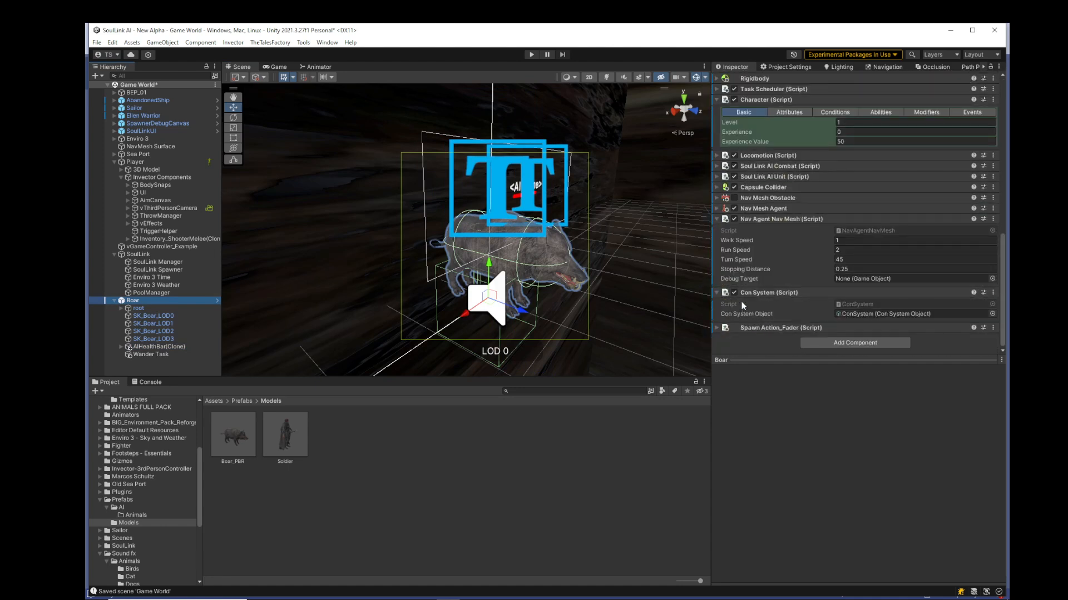
pyautogui.click(833, 344)
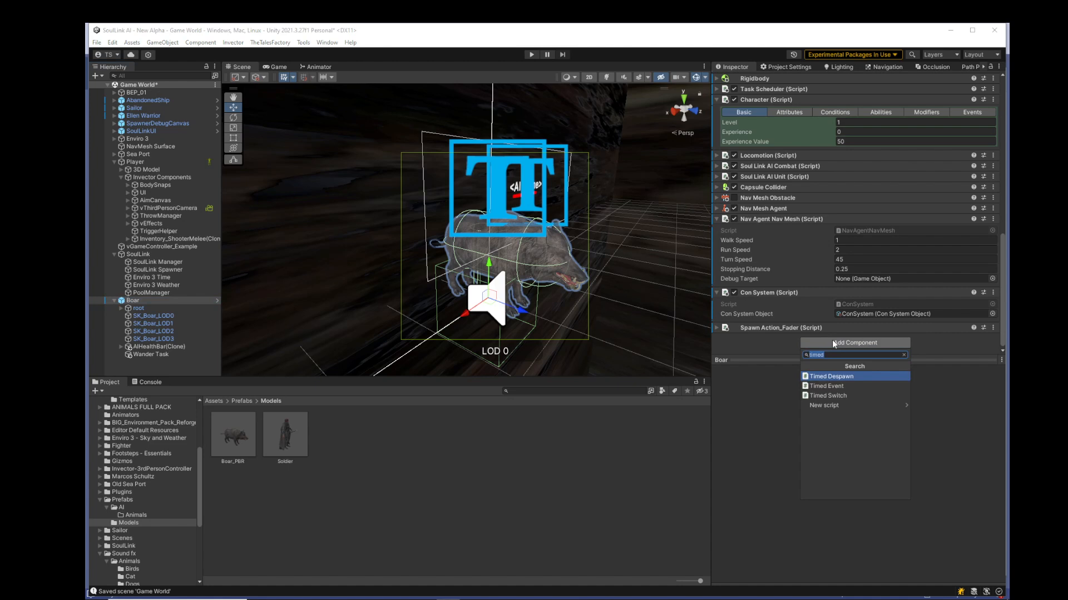
pyautogui.write('invector')
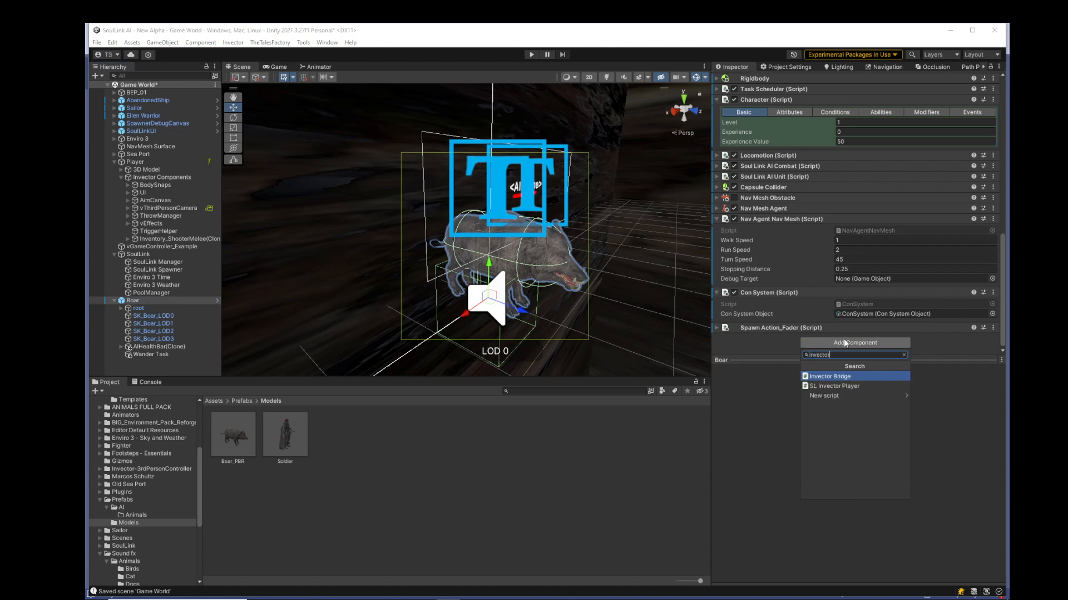
pyautogui.click(837, 376)
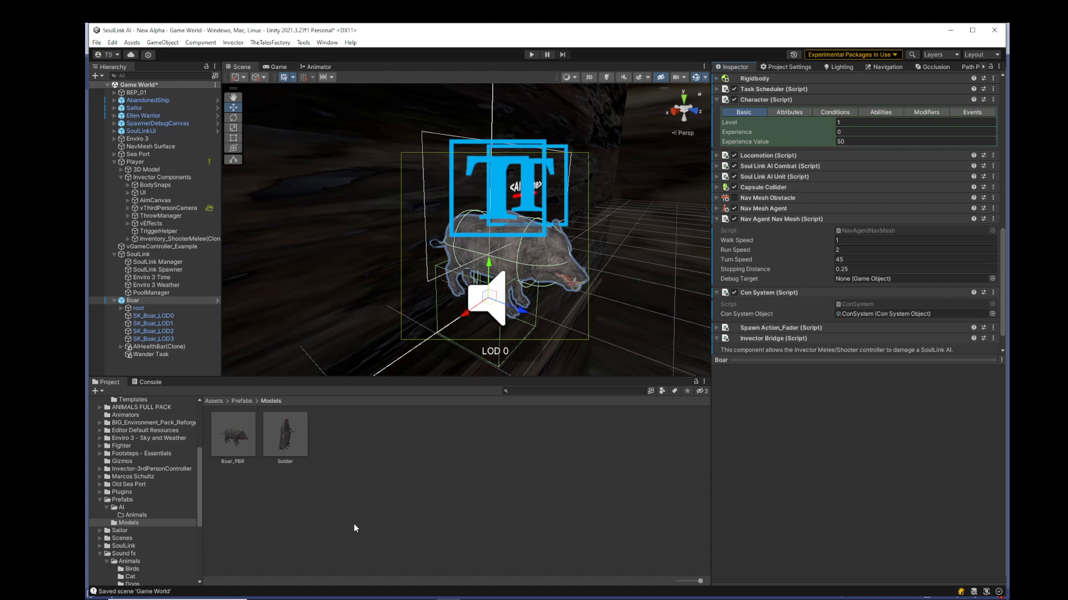
# Save the Boar as an original prefab in Prefabs/AI/Animals and delete its instance from the scene.
pyautogui.click(132, 516)
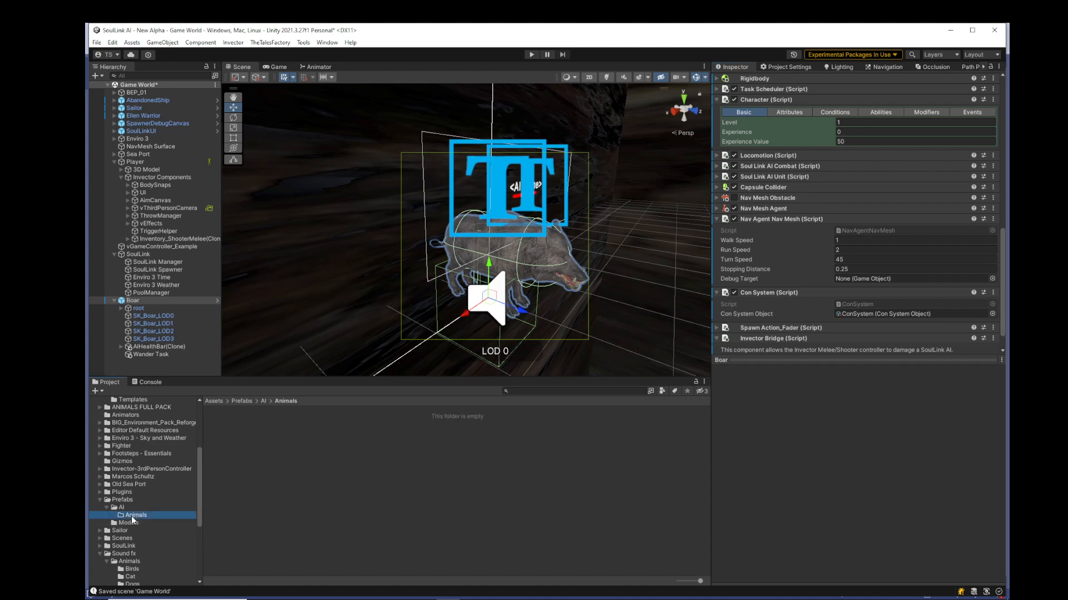
pyautogui.moveTo(144, 302); pyautogui.dragTo(312, 450)
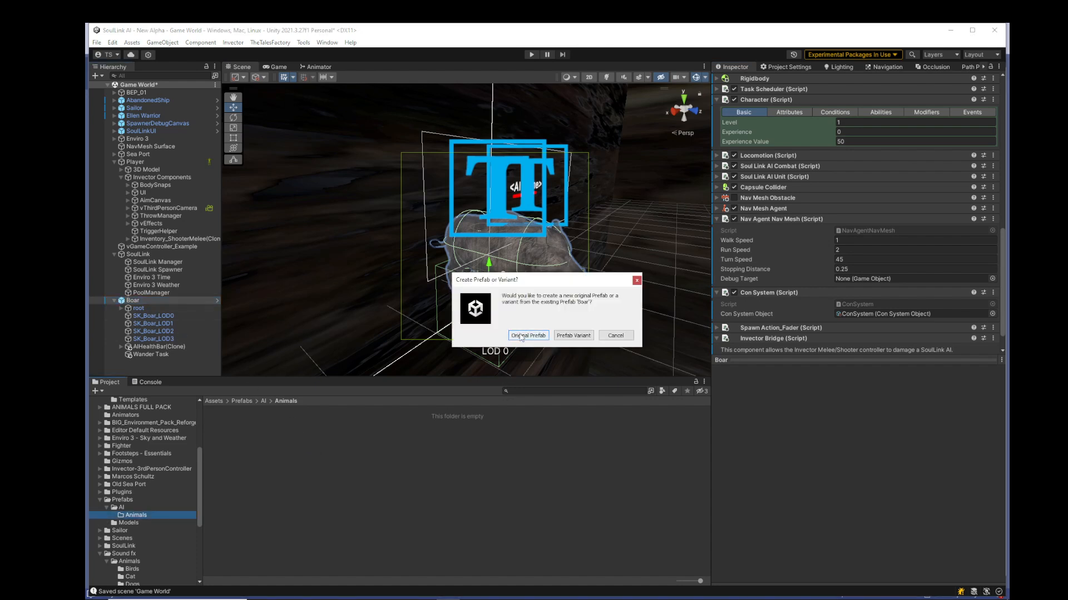
pyautogui.click(522, 335)
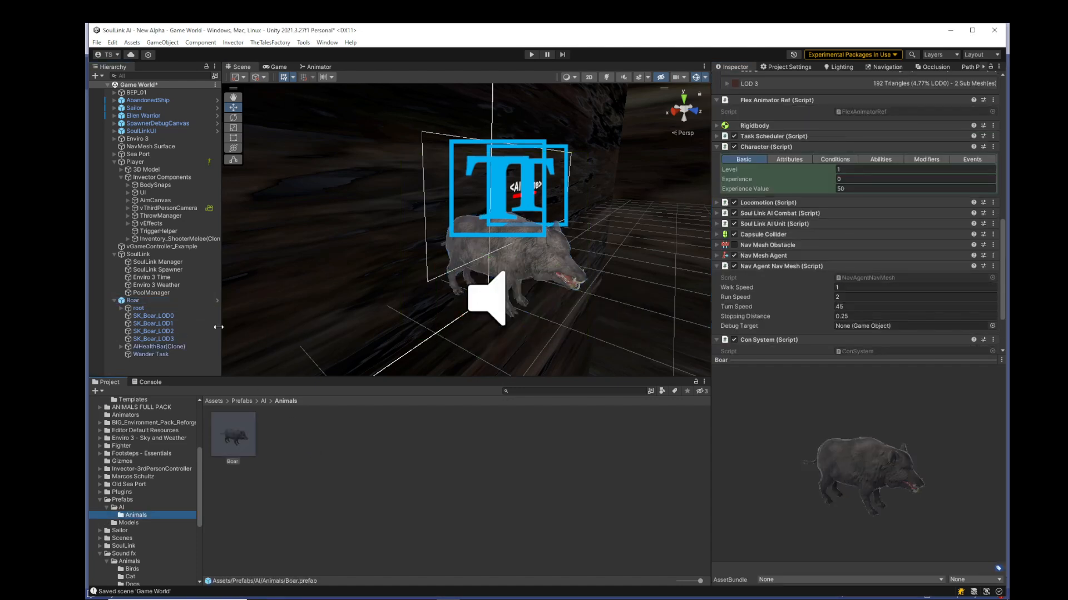
pyautogui.click(144, 301)
pyautogui.press('Delete')
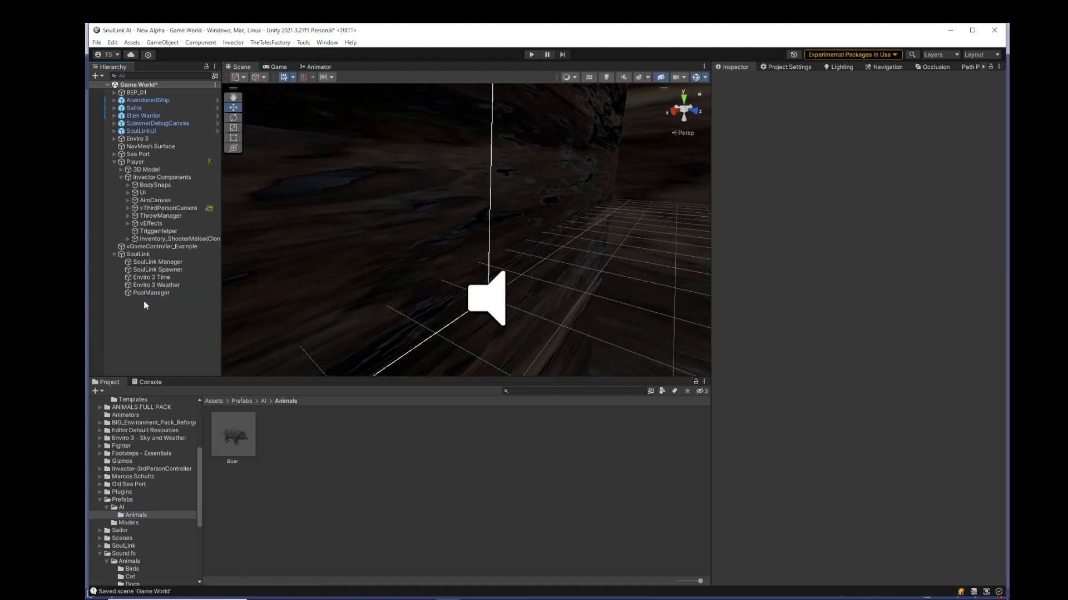
# Place the Boar prefab on the stone pavement near the Sailor, at about X 1316.4, Y 64.8, Z 926.0.
pyautogui.click(229, 443)
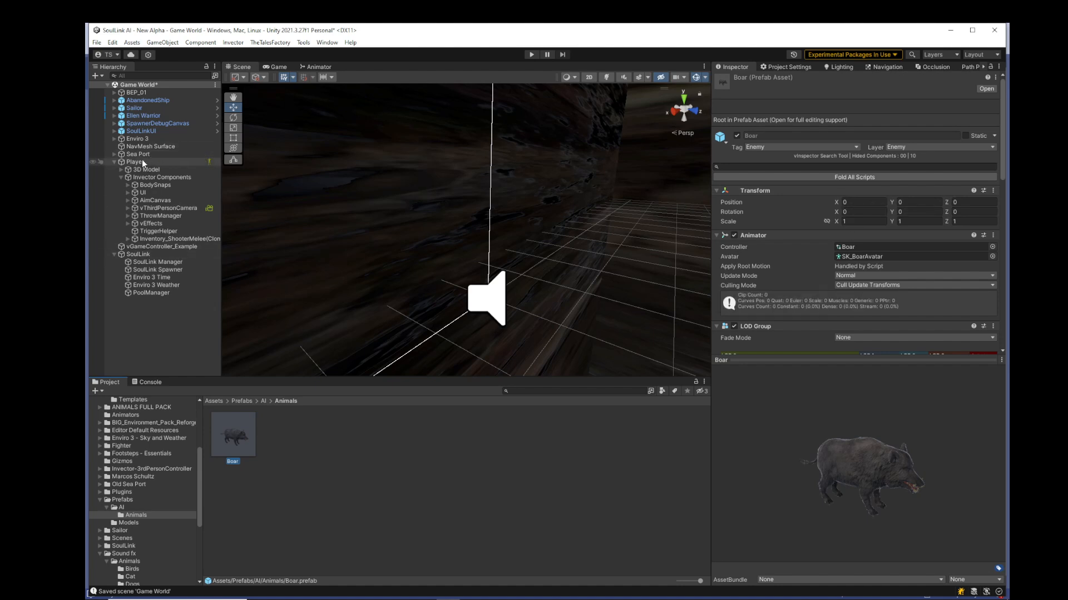
pyautogui.click(142, 107)
pyautogui.press('f')
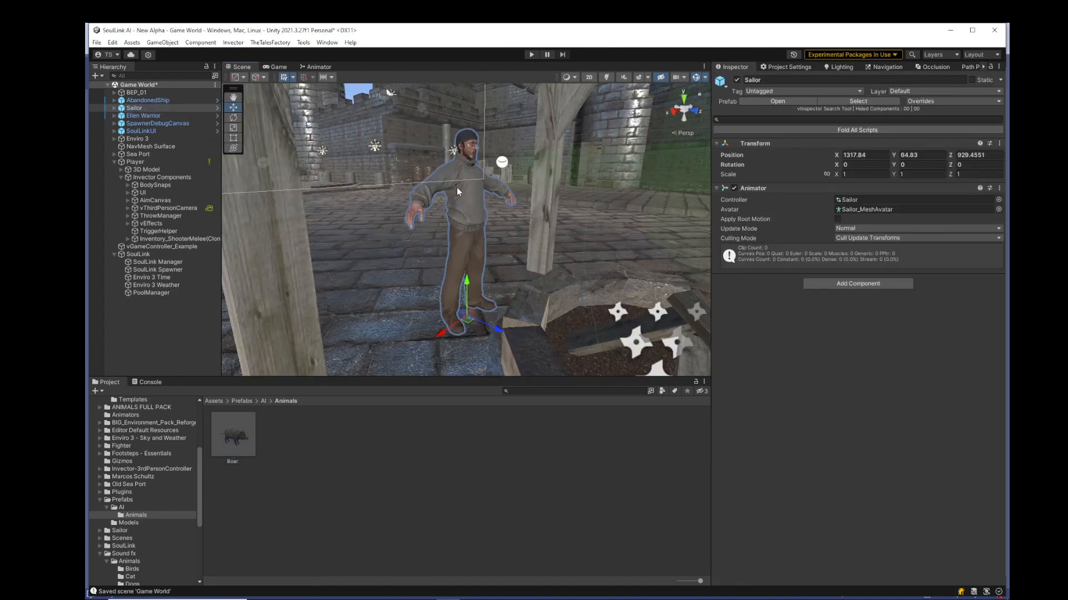
pyautogui.moveTo(456, 187); pyautogui.dragTo(688, 249, button='middle')
pyautogui.moveTo(233, 437); pyautogui.dragTo(507, 266)
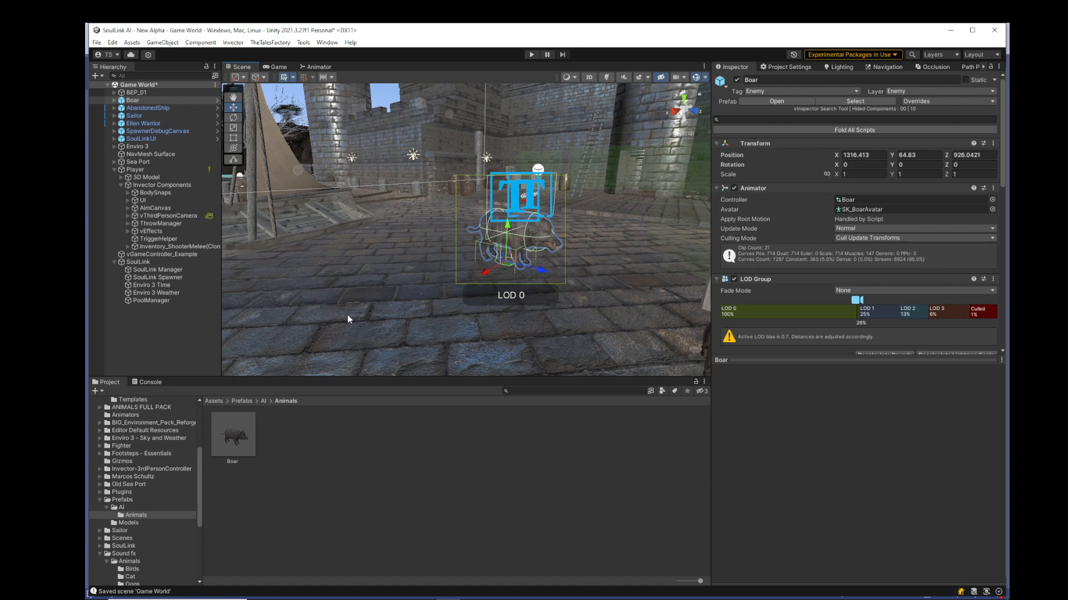
# Open the Boar's FBX Files folder within the Forest Animals Pack of ANIMALS FULL PACK.
pyautogui.scroll(-3, 175, 513)
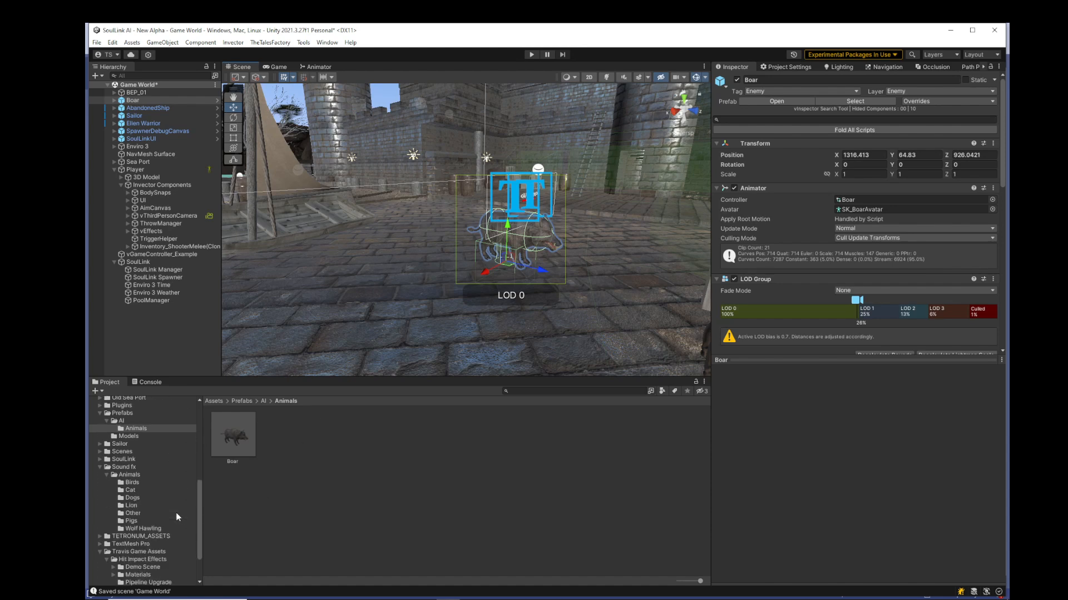
pyautogui.scroll(-2, 176, 517)
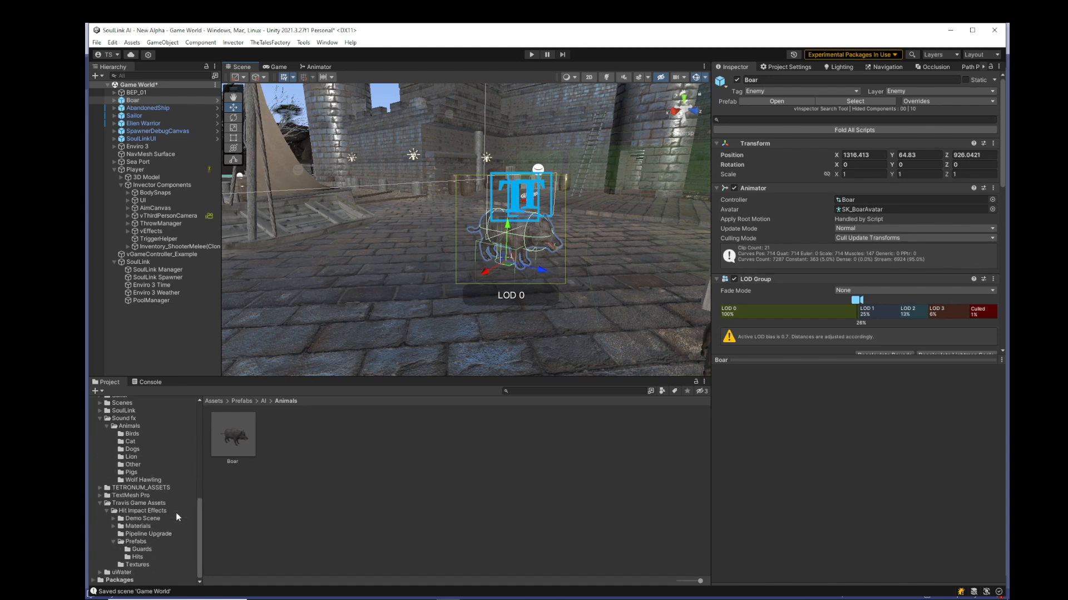
pyautogui.scroll(4, 175, 517)
pyautogui.scroll(-2, 175, 513)
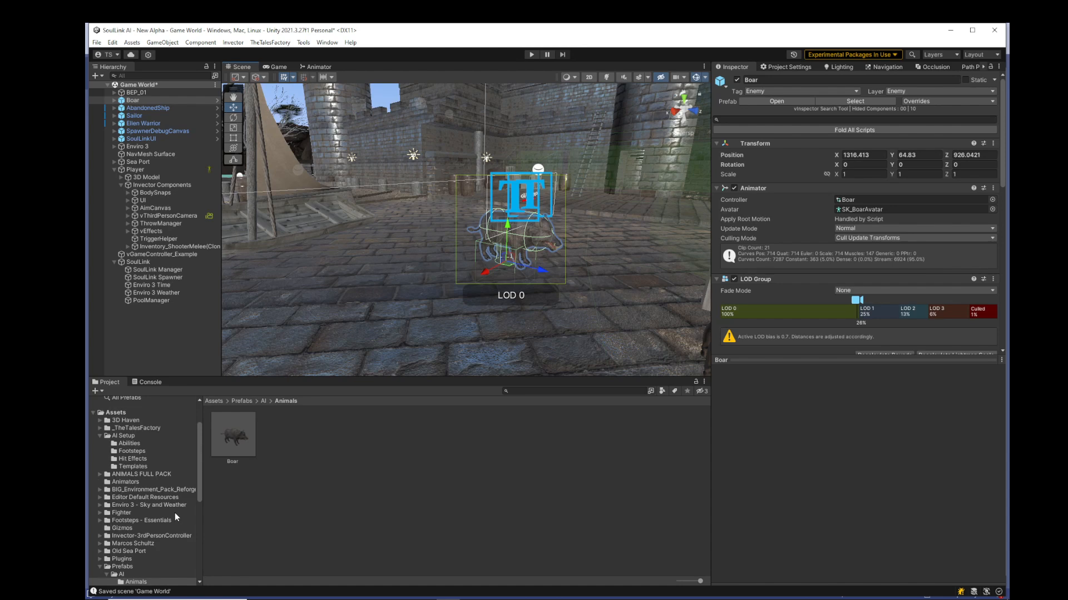
pyautogui.scroll(3, 159, 503)
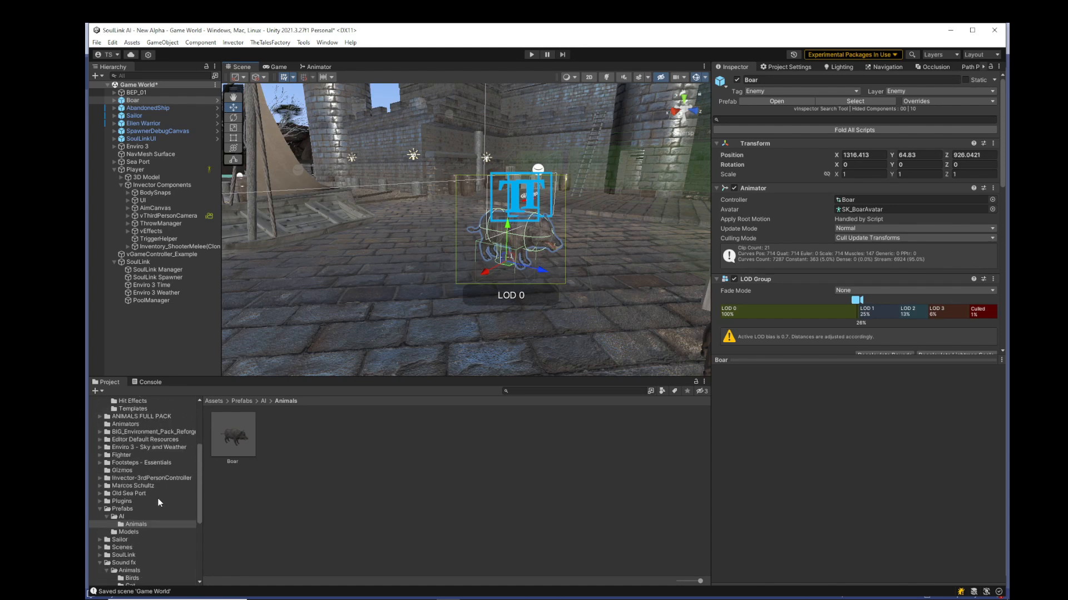
pyautogui.click(99, 416)
pyautogui.click(106, 447)
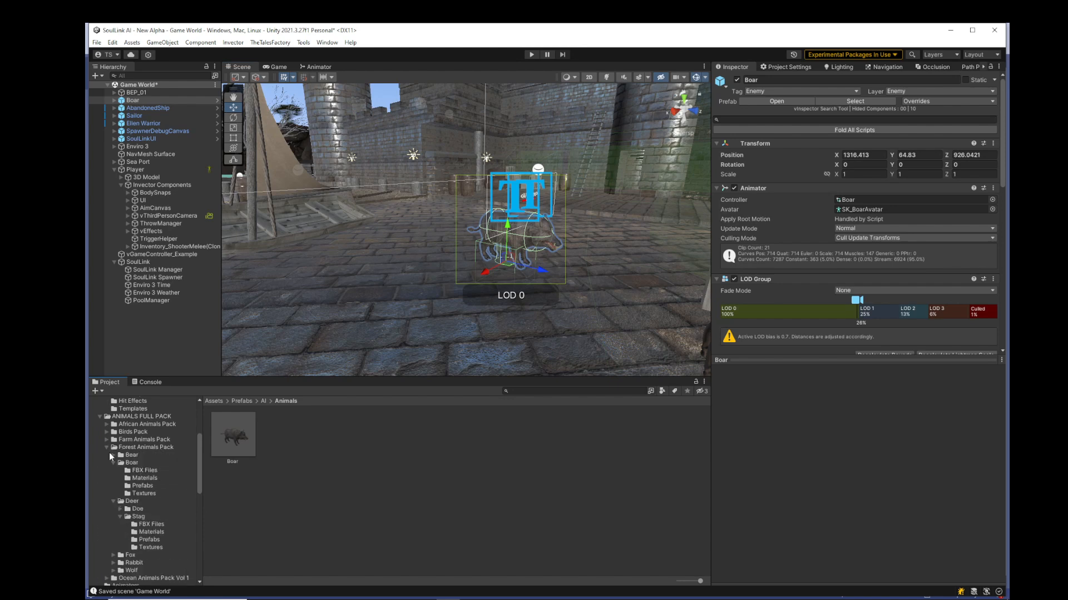
pyautogui.click(146, 470)
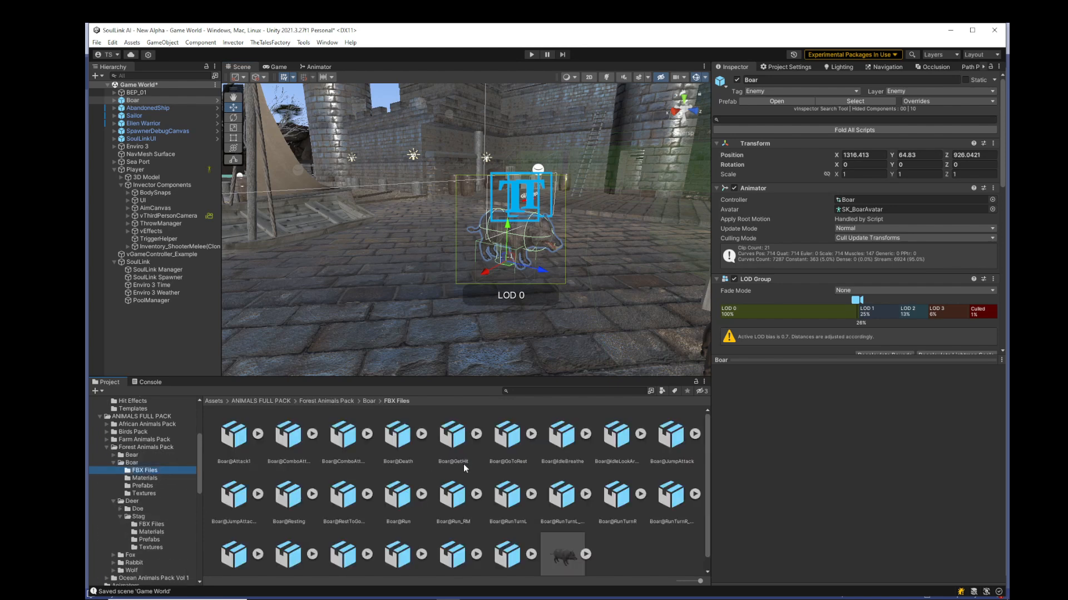
pyautogui.scroll(-1, 526, 498)
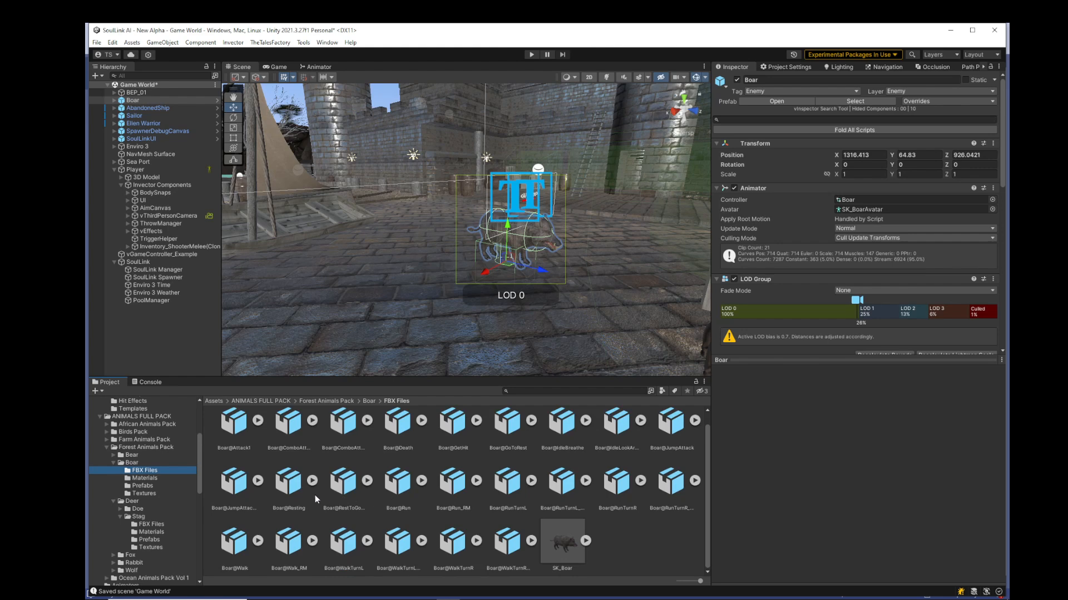
# Add an animation event with the function Event_PlayStep at frame 13 of the Boar@Walk_RM clip and copy the function name.
pyautogui.click(289, 542)
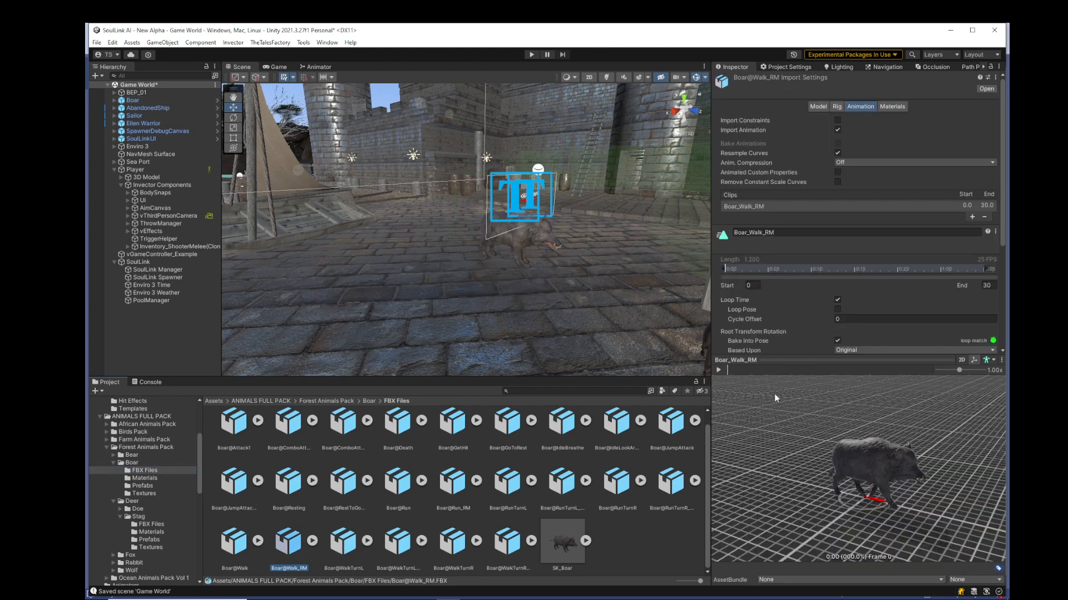
pyautogui.scroll(-6, 820, 335)
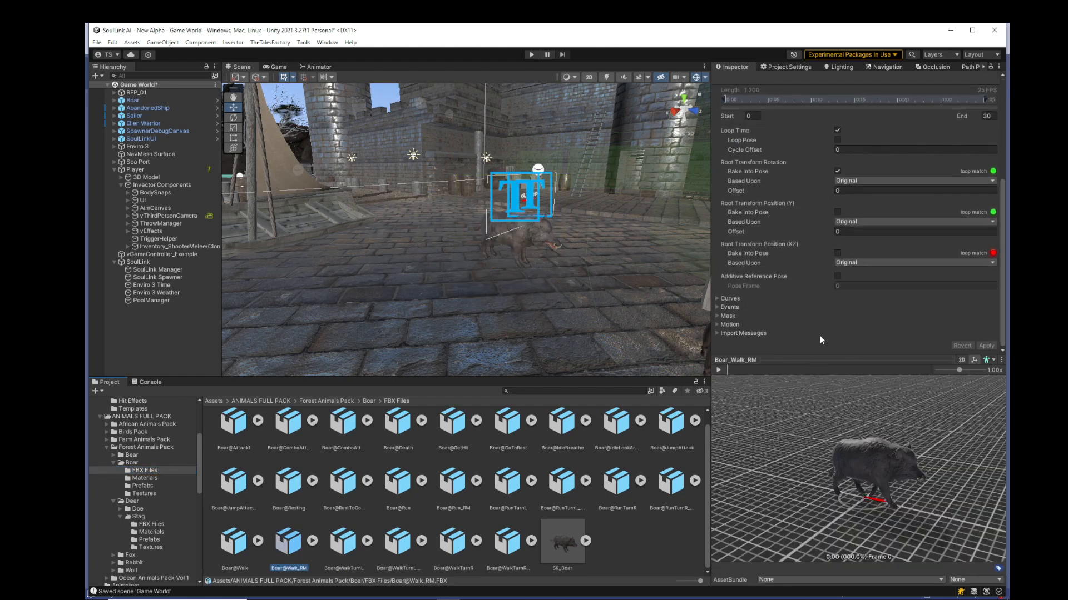
pyautogui.click(717, 307)
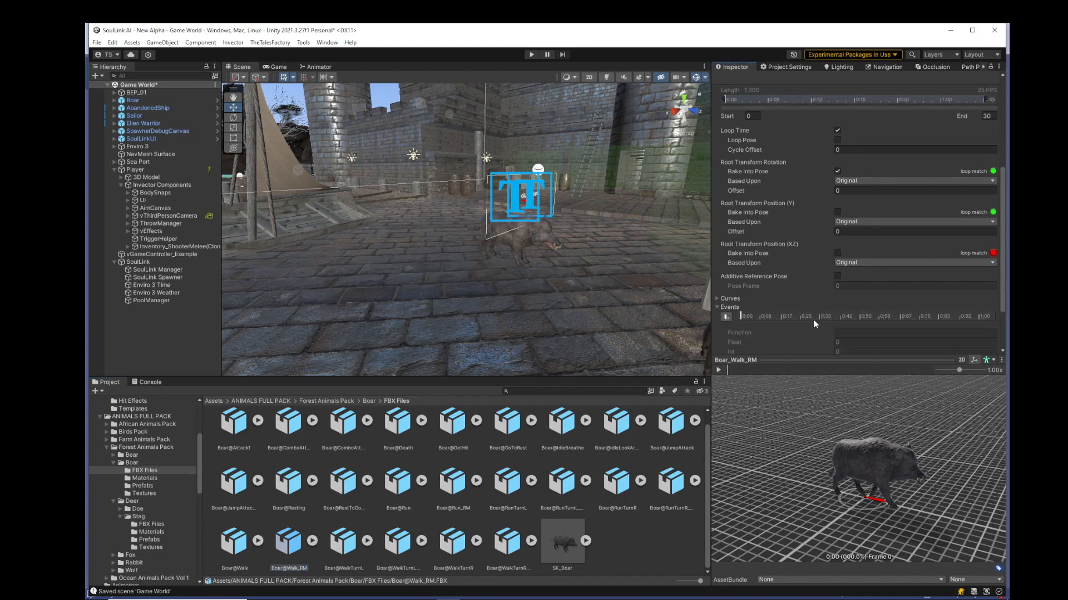
pyautogui.scroll(-2, 802, 330)
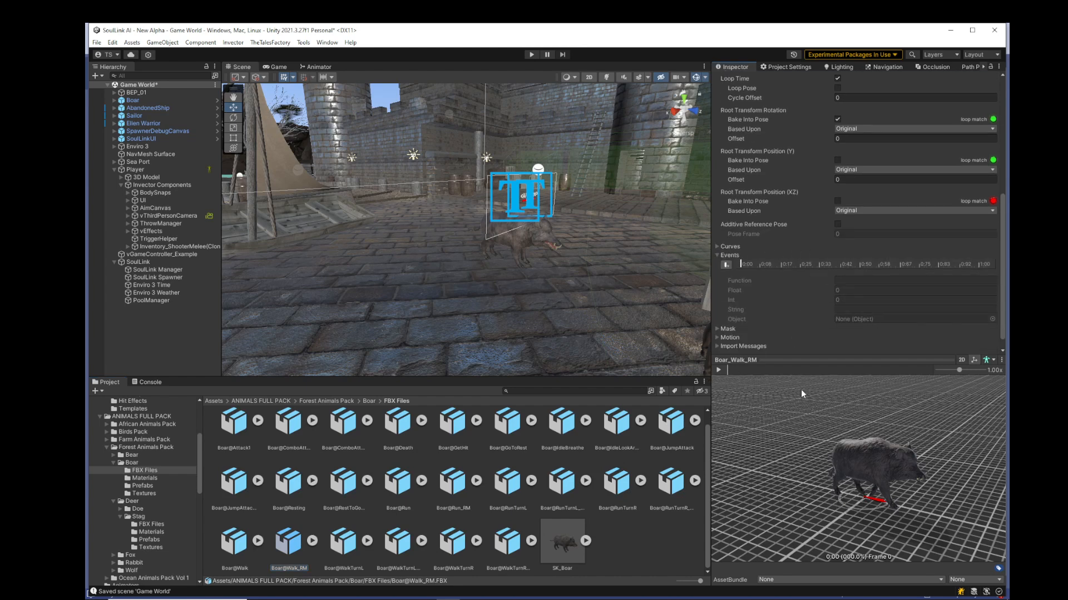
pyautogui.moveTo(731, 373)
pyautogui.mouseDown()
pyautogui.moveTo(755, 372)
pyautogui.moveTo(710, 374)
pyautogui.moveTo(855, 368)
pyautogui.moveTo(794, 374)
pyautogui.moveTo(832, 371)
pyautogui.moveTo(822, 370)
pyautogui.mouseUp()
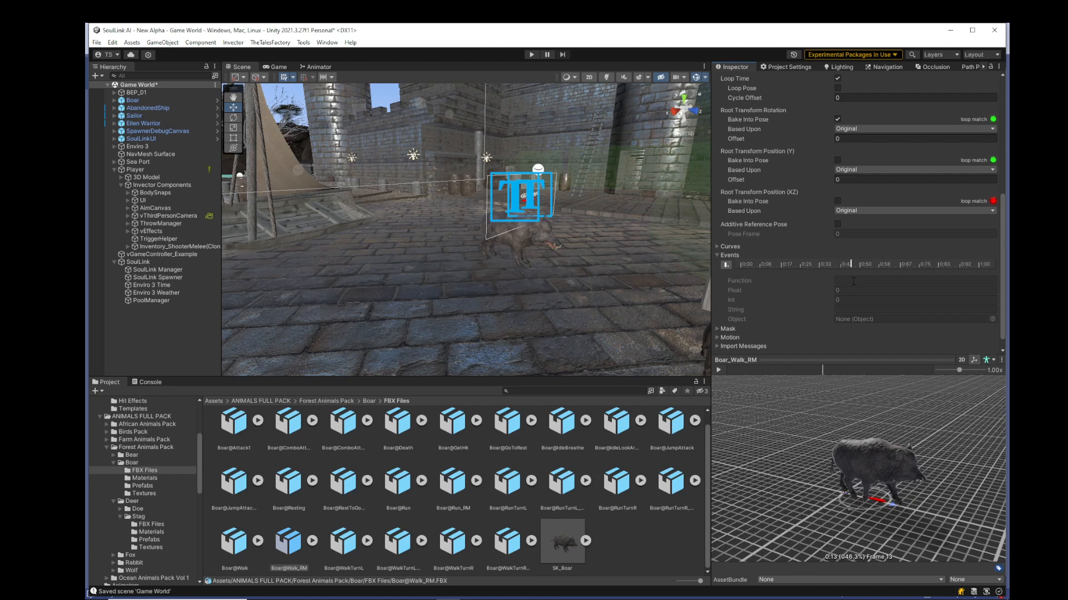
pyautogui.click(723, 265)
pyautogui.click(876, 281)
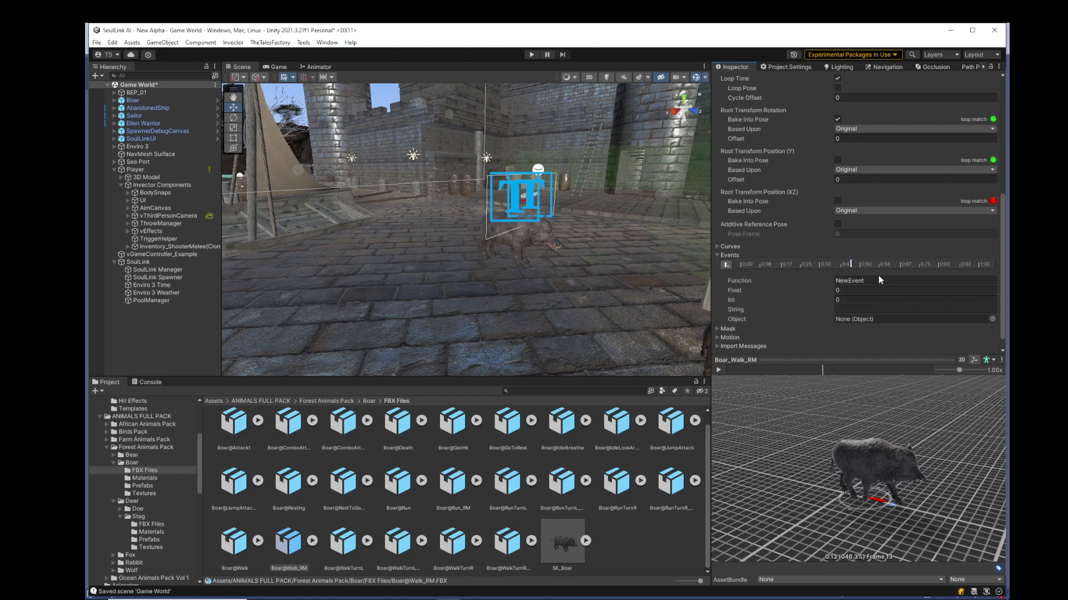
pyautogui.write('Event_PlayStep')
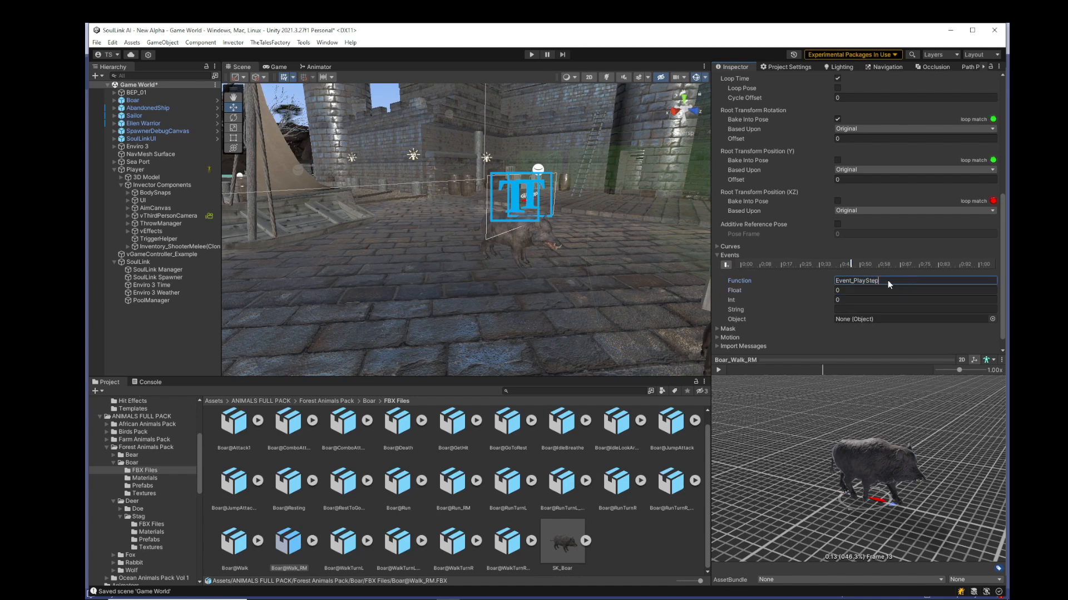
pyautogui.moveTo(889, 281); pyautogui.dragTo(831, 285)
pyautogui.hotkey('ctrl', 'c')
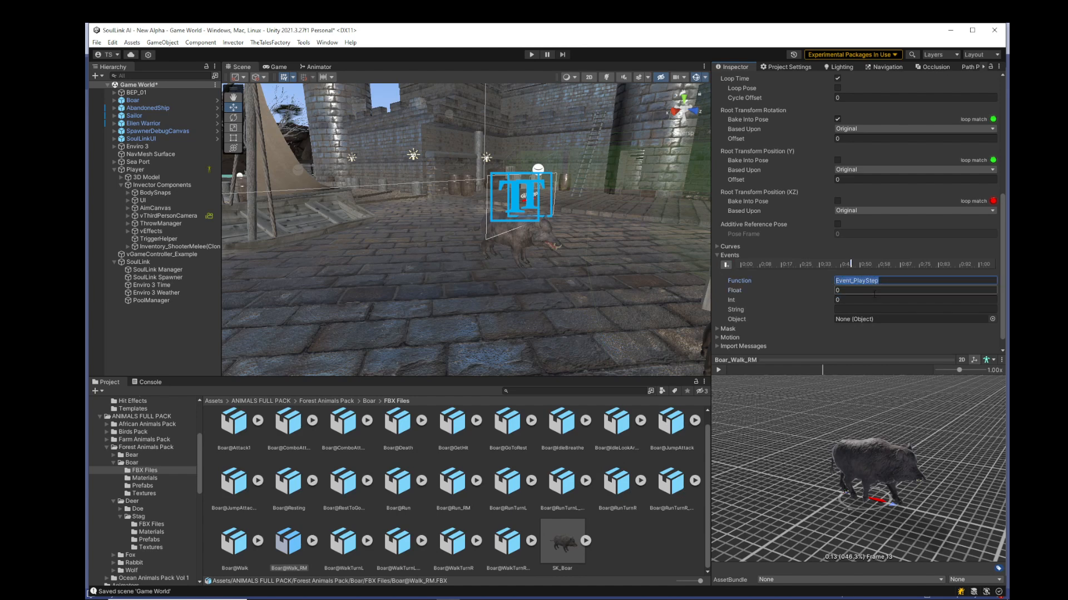
pyautogui.click(870, 291)
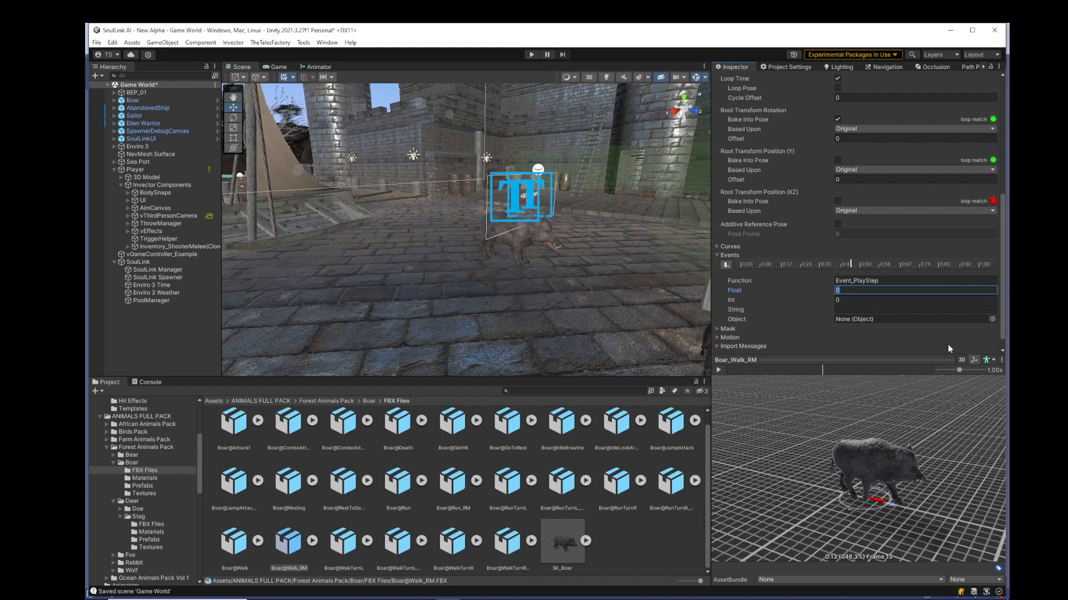
pyautogui.moveTo(1004, 328); pyautogui.dragTo(1002, 343)
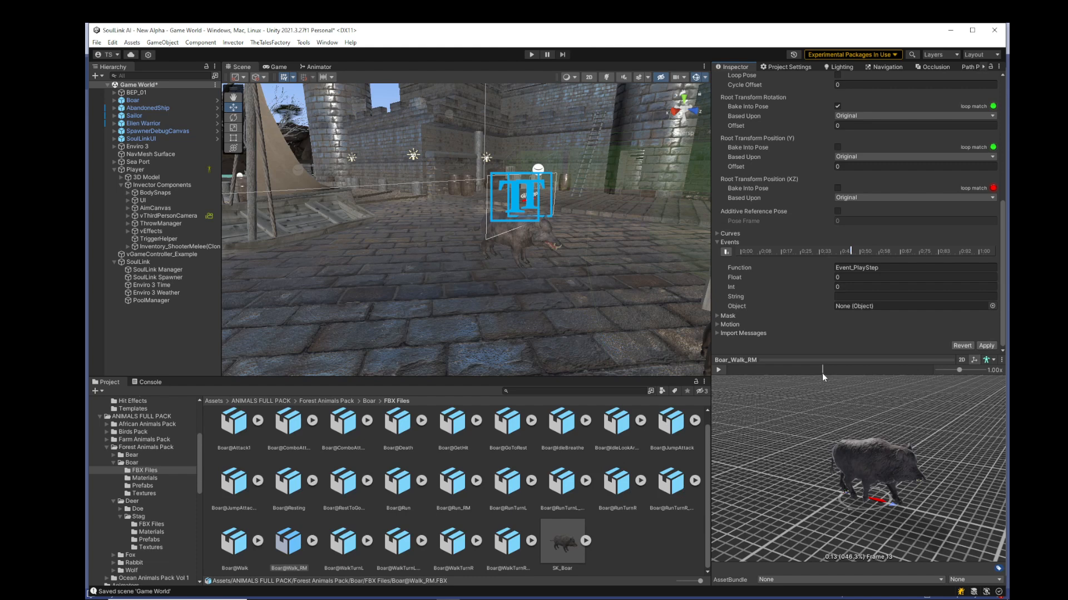
# Add two more Event_PlayStep events to the Boar walk clip, at frame 17 (about 57%) and near its end at about 99%.
pyautogui.moveTo(821, 371); pyautogui.dragTo(845, 369)
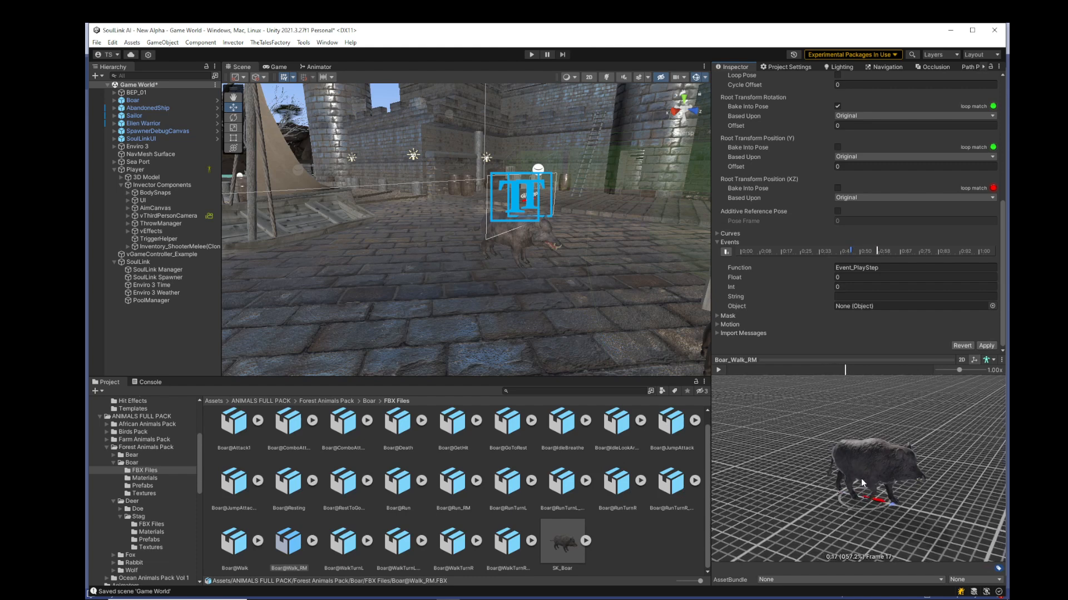
pyautogui.click(726, 251)
pyautogui.click(884, 269)
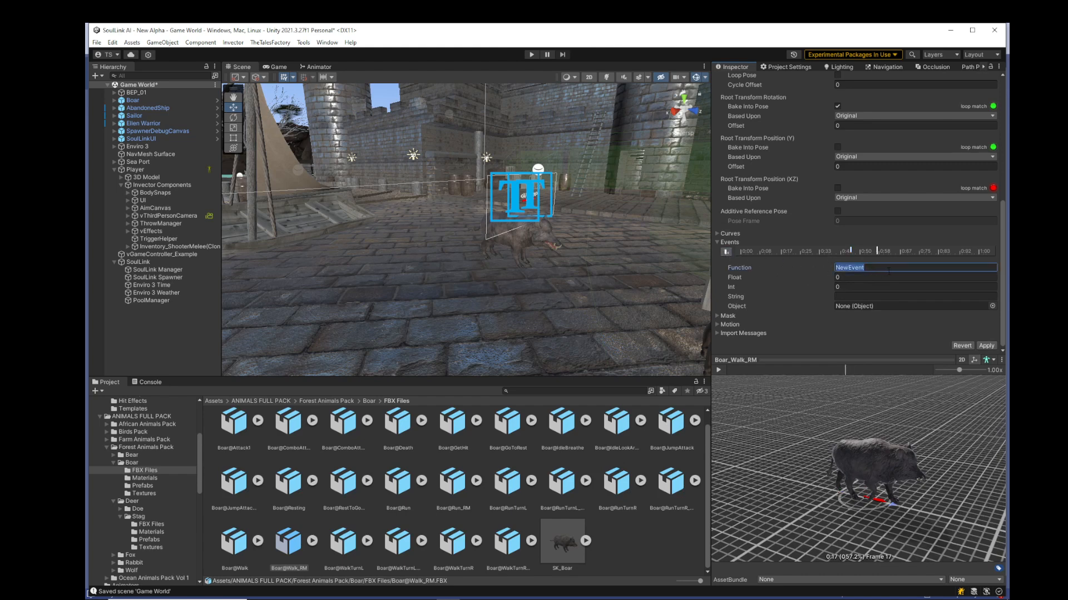
pyautogui.hotkey('ctrl', 'v')
pyautogui.moveTo(846, 370); pyautogui.dragTo(931, 369)
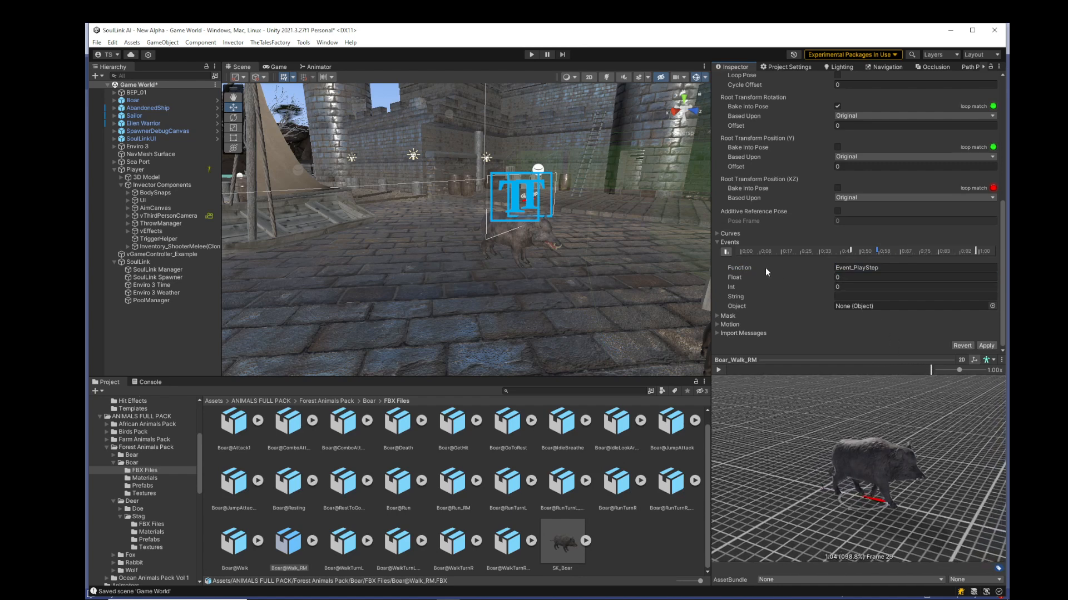
pyautogui.click(725, 252)
pyautogui.click(862, 268)
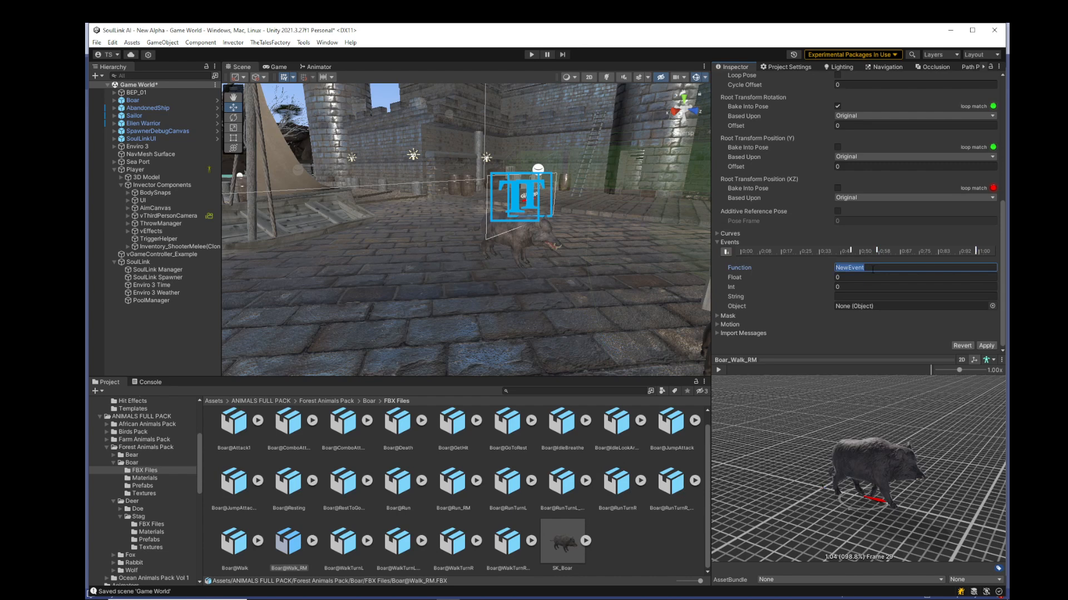
pyautogui.hotkey('ctrl', 'v')
# Add an Event_PlayStep event at frame 3 of the Boar walk clip and apply the import changes.
pyautogui.moveTo(933, 368); pyautogui.dragTo(956, 369)
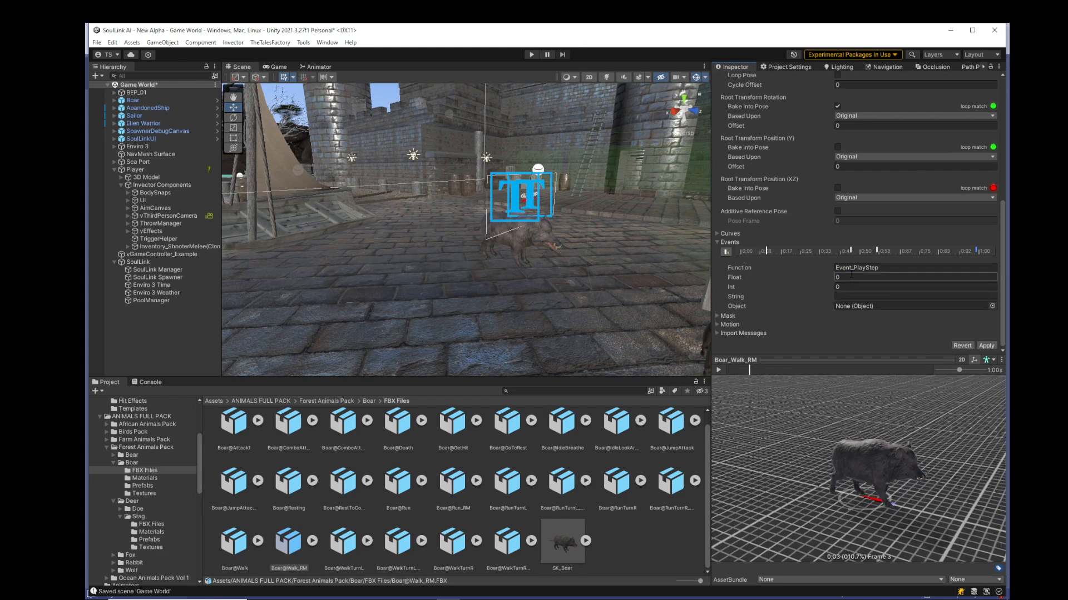
pyautogui.click(726, 252)
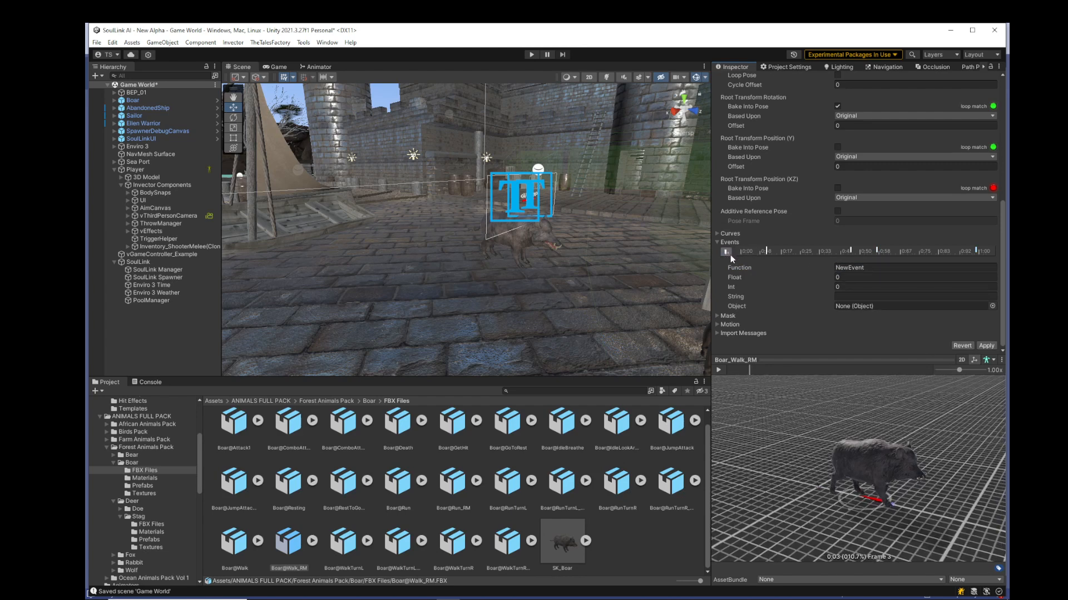
pyautogui.click(891, 269)
pyautogui.hotkey('ctrl', 'v')
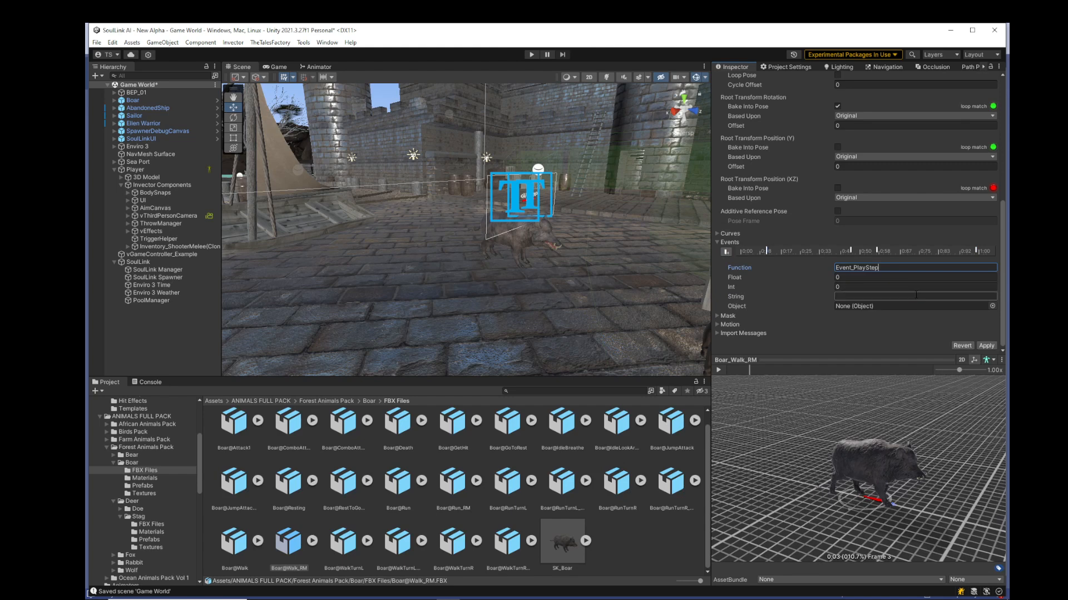
pyautogui.click(913, 297)
pyautogui.click(986, 345)
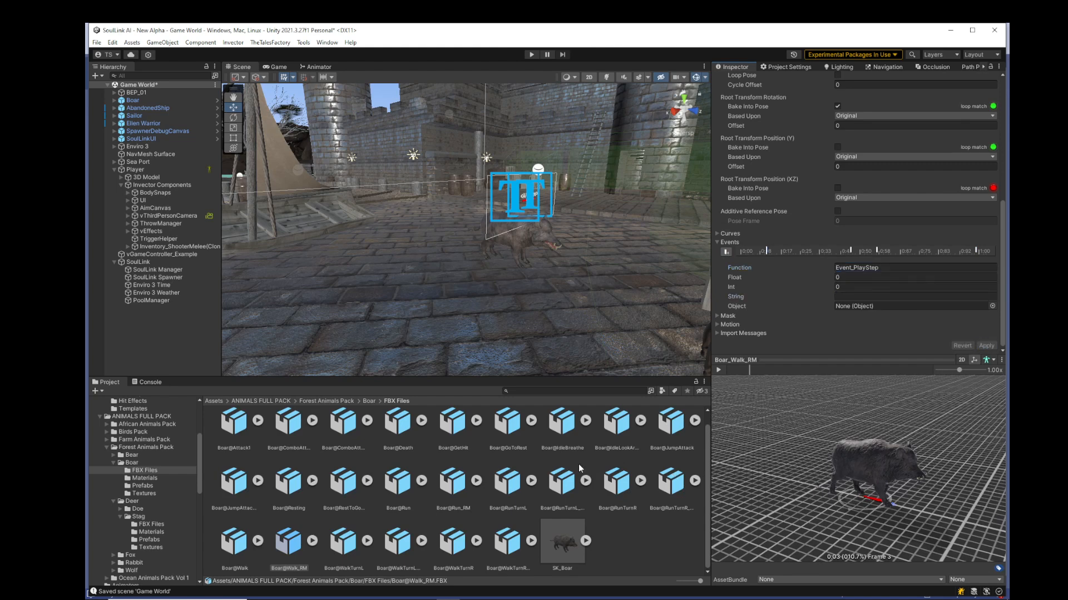
# Add an Event_PlayStep event at frame 2 of the Boar@Run_RM clip and shift it to about 0.24 on the event timeline.
pyautogui.click(446, 489)
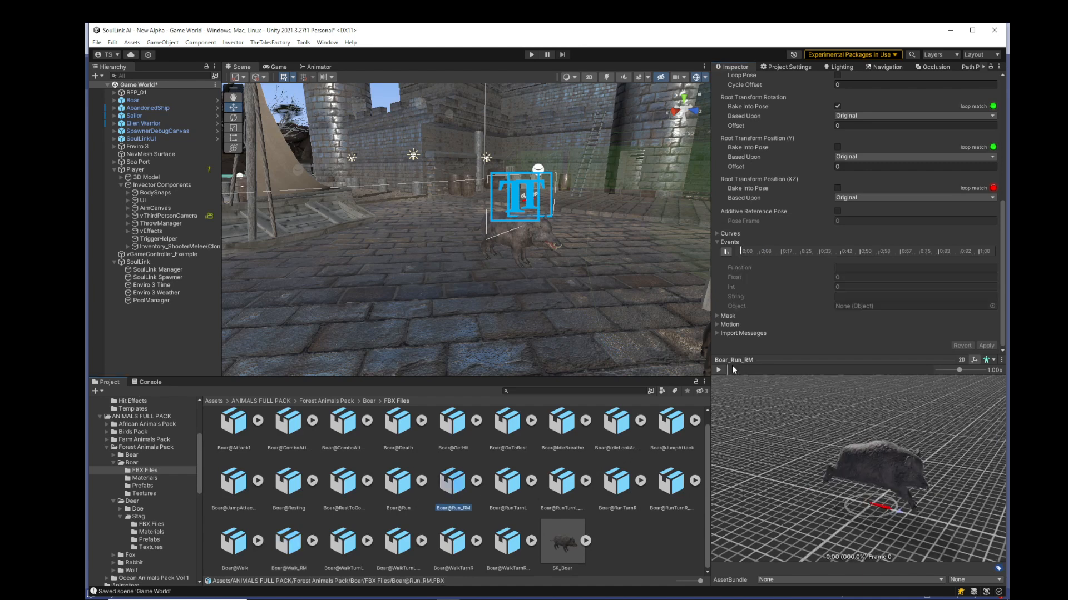
pyautogui.click(742, 250)
pyautogui.moveTo(729, 370); pyautogui.dragTo(763, 371)
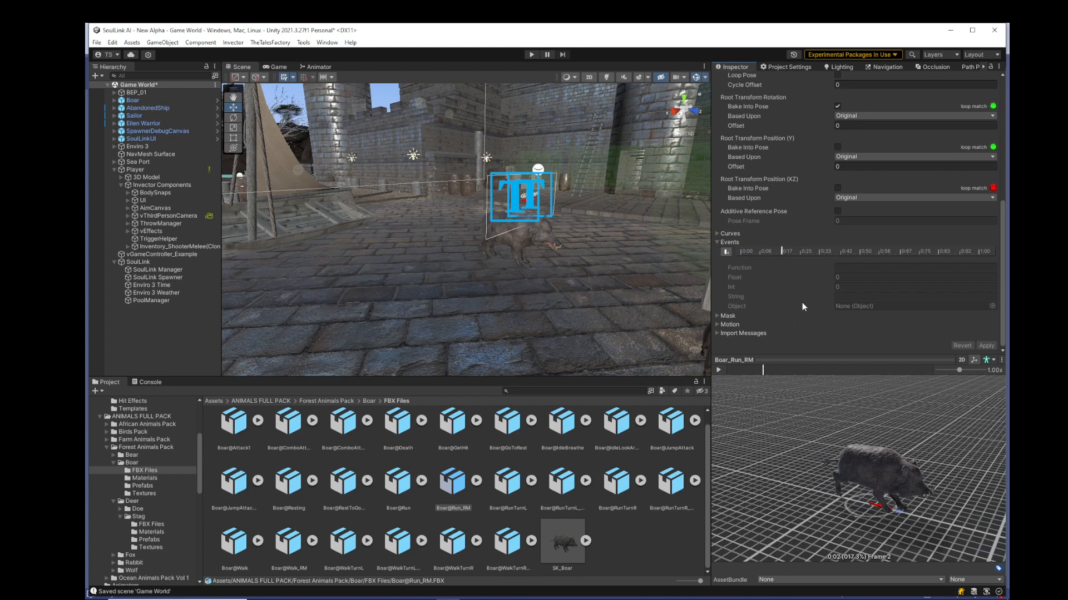
pyautogui.click(725, 252)
pyautogui.click(890, 267)
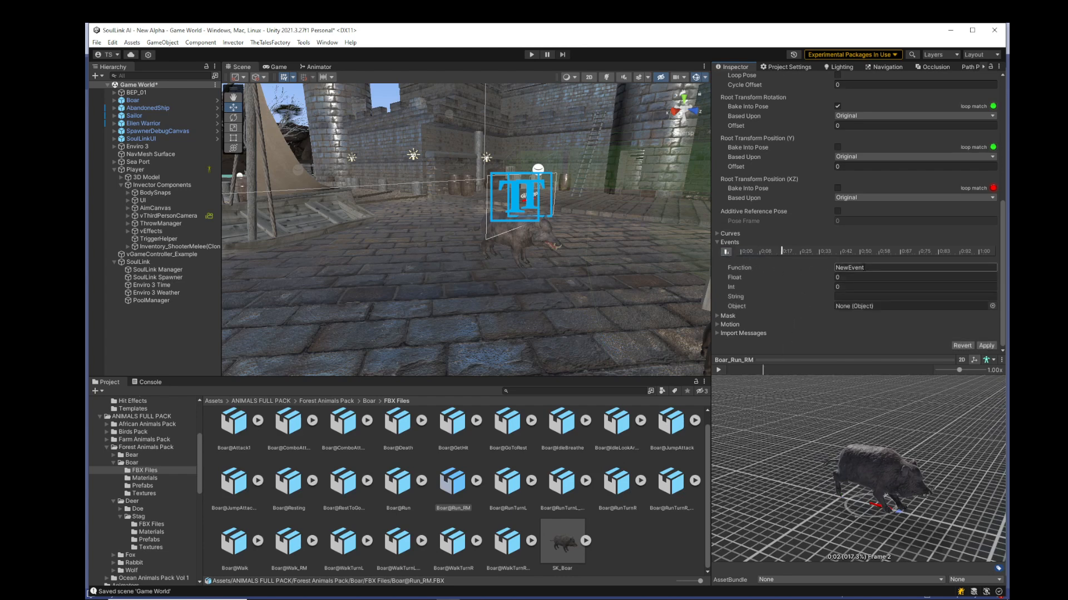
pyautogui.write('Event_PlayStep')
pyautogui.press('Tab')
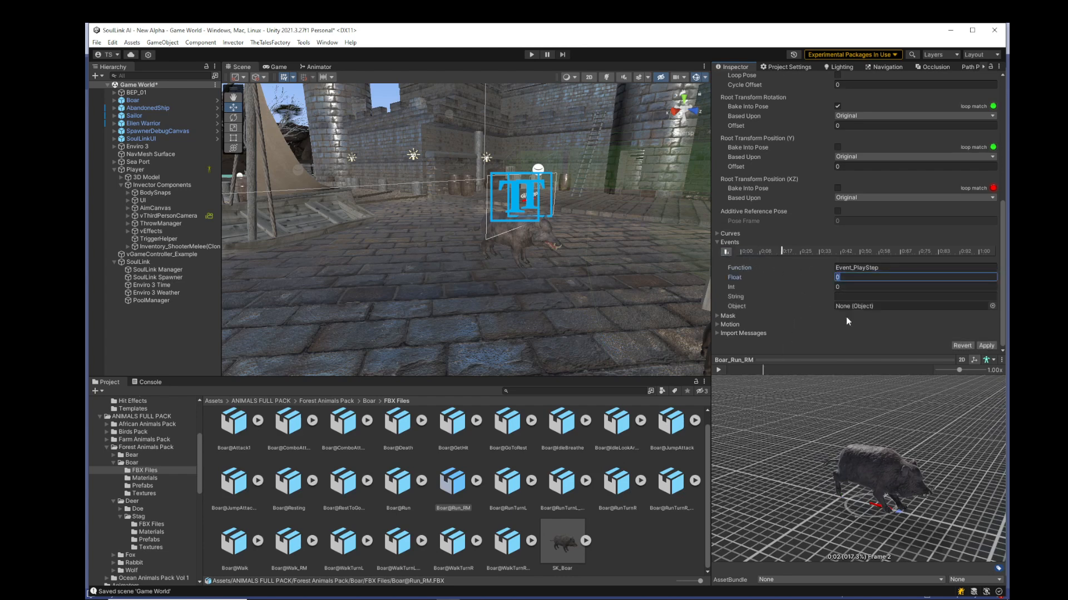
pyautogui.moveTo(781, 252)
pyautogui.mouseDown()
pyautogui.moveTo(806, 254)
pyautogui.moveTo(793, 257)
pyautogui.mouseUp()
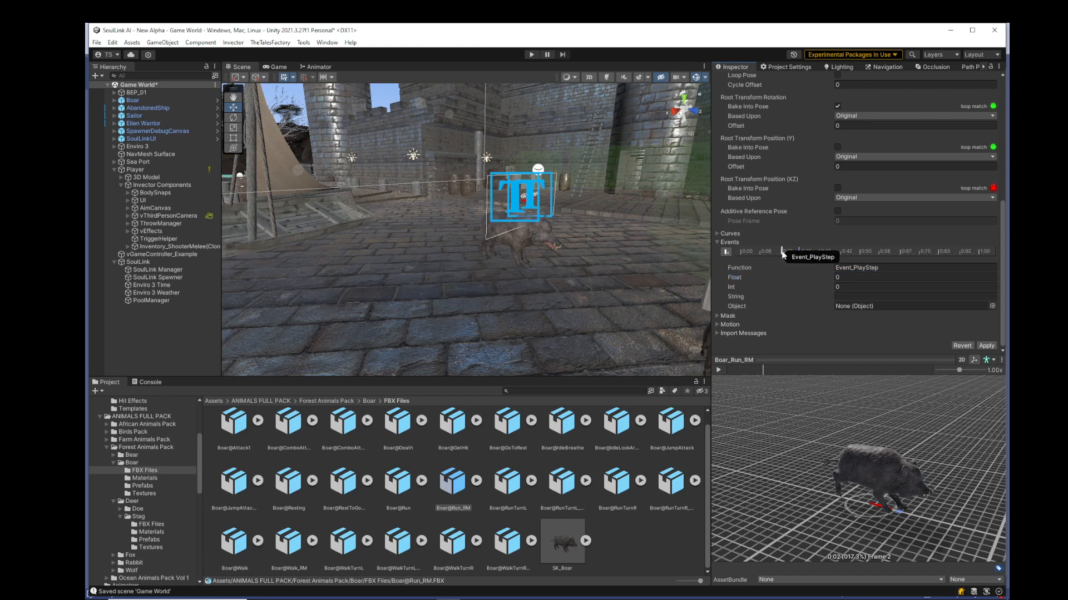
pyautogui.click(782, 254)
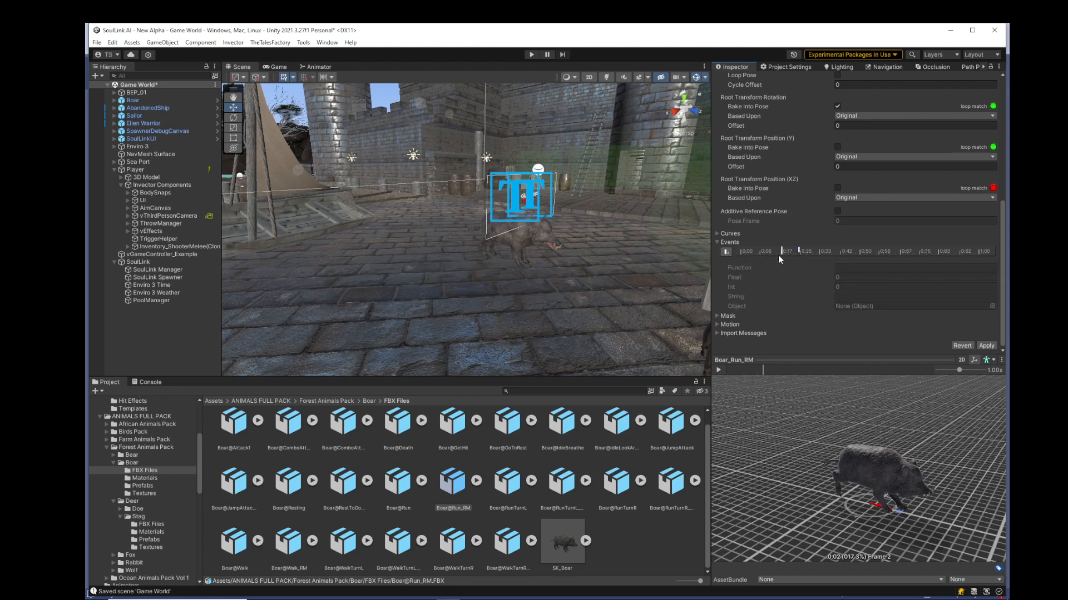
# Add an Event_PlayStep event at frame 8 (about 55%) of the Boar run clip.
pyautogui.moveTo(764, 371); pyautogui.dragTo(840, 372)
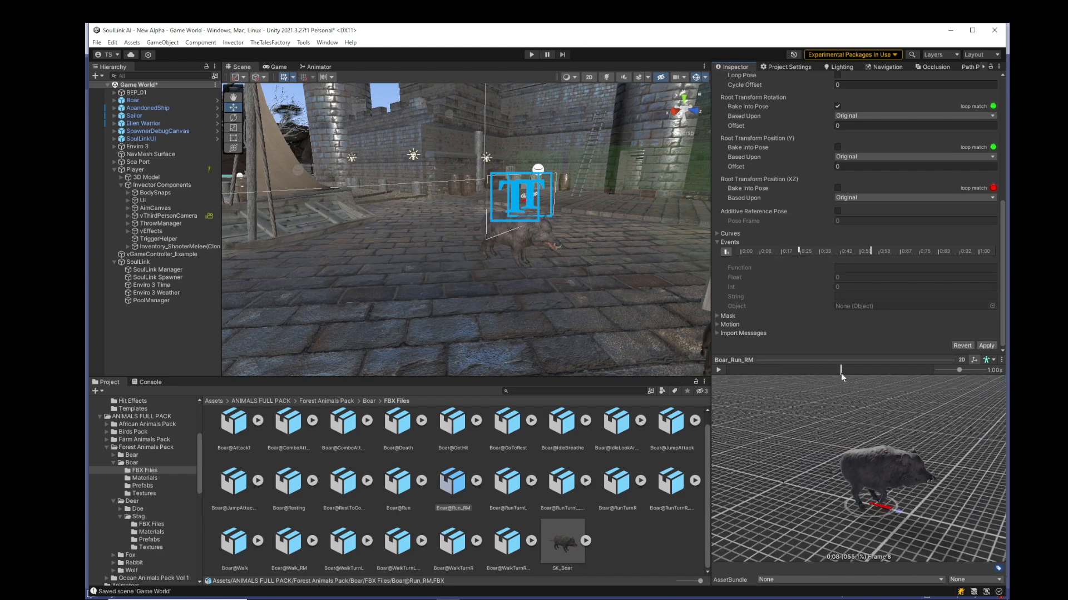
pyautogui.click(726, 251)
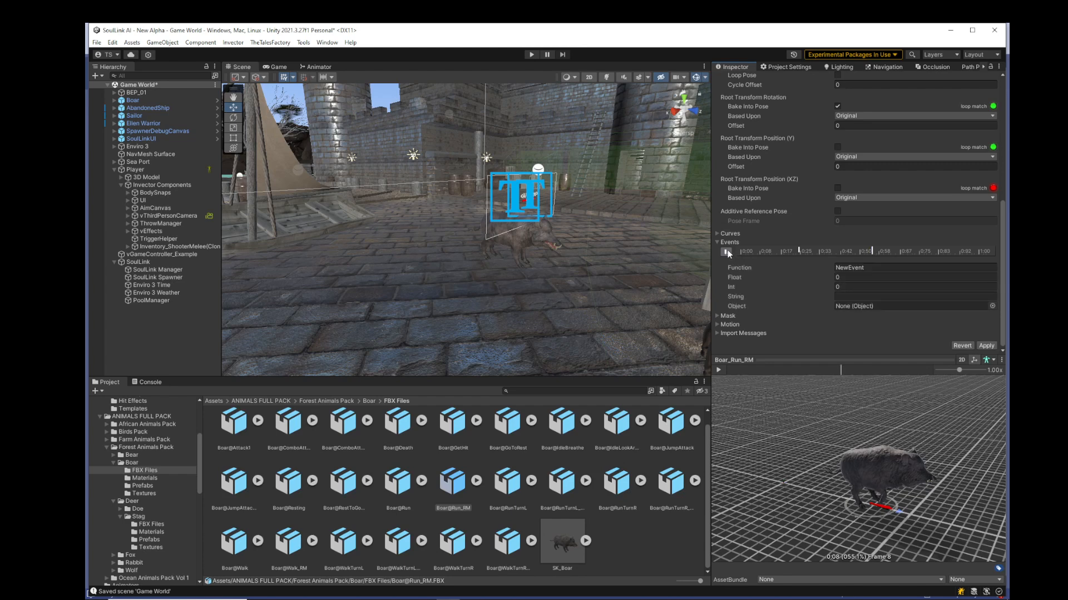
pyautogui.write('Event_PlayStep')
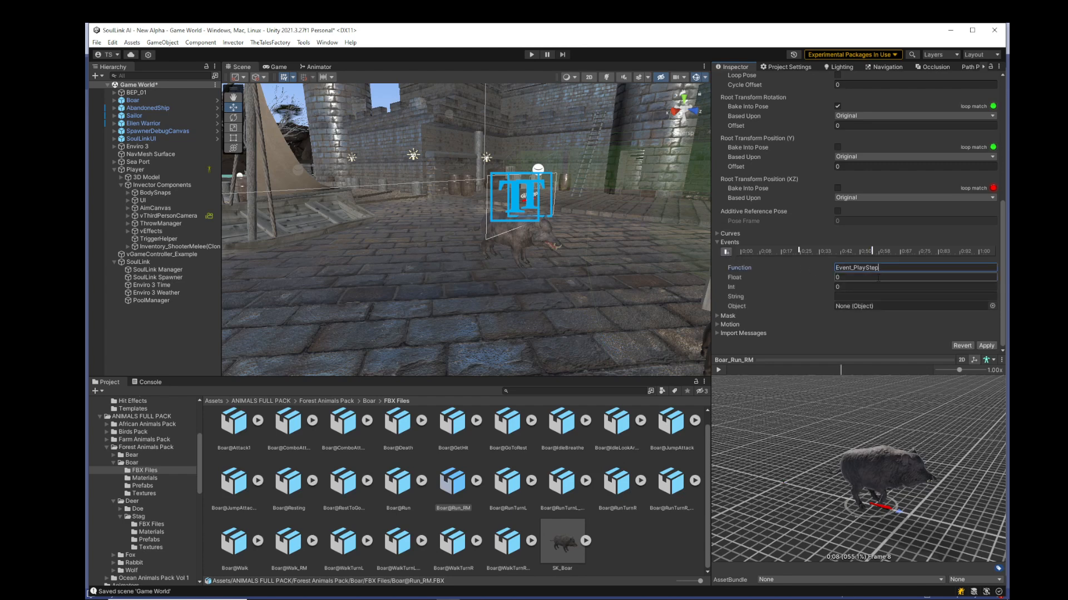
pyautogui.press('Tab')
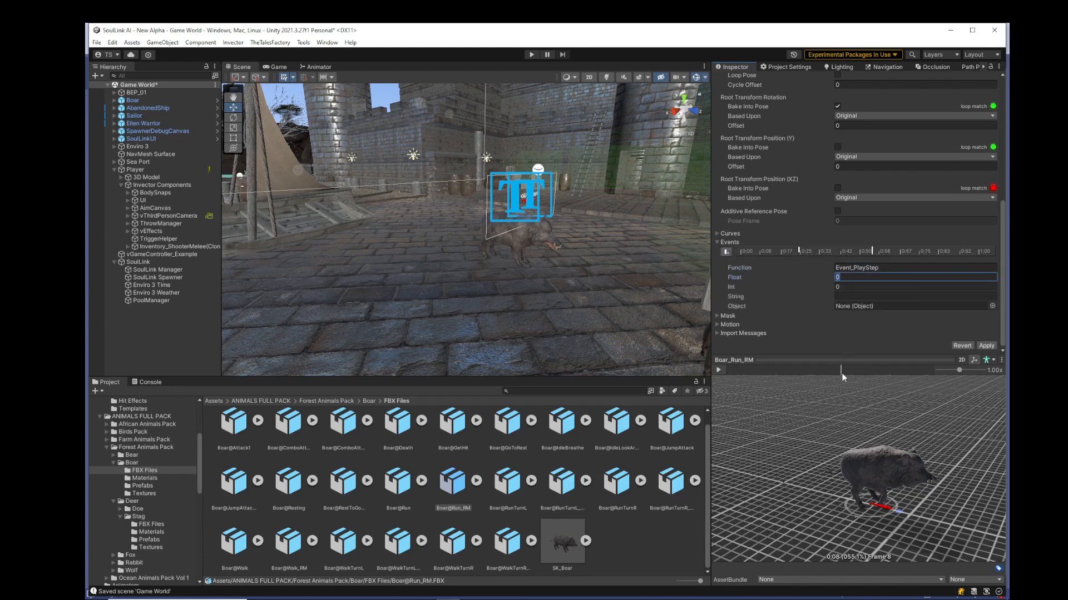
# Add an Event_PlayStep event at frame 10 (about 67%) of the Boar run clip and apply the import changes.
pyautogui.moveTo(842, 373); pyautogui.dragTo(864, 366)
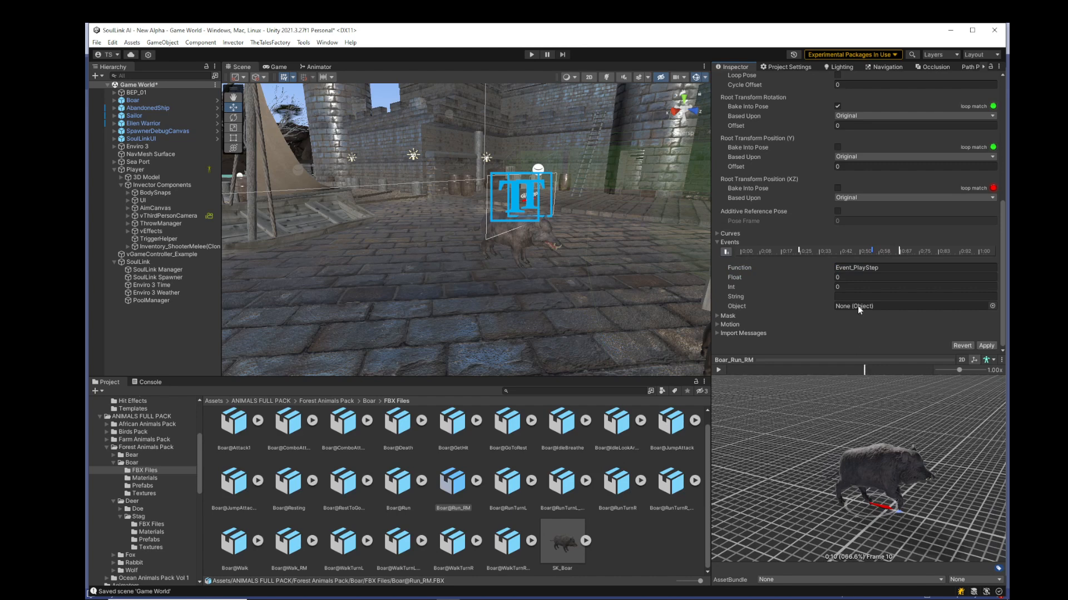
pyautogui.click(727, 251)
pyautogui.click(867, 266)
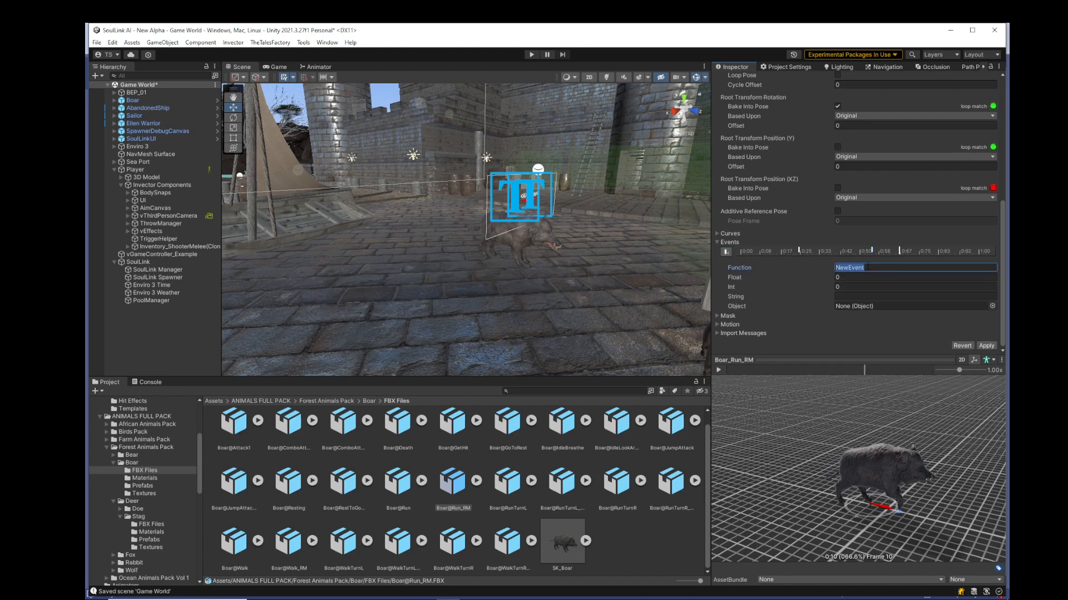
pyautogui.write('Event_PlayStep')
pyautogui.moveTo(862, 371); pyautogui.dragTo(897, 370)
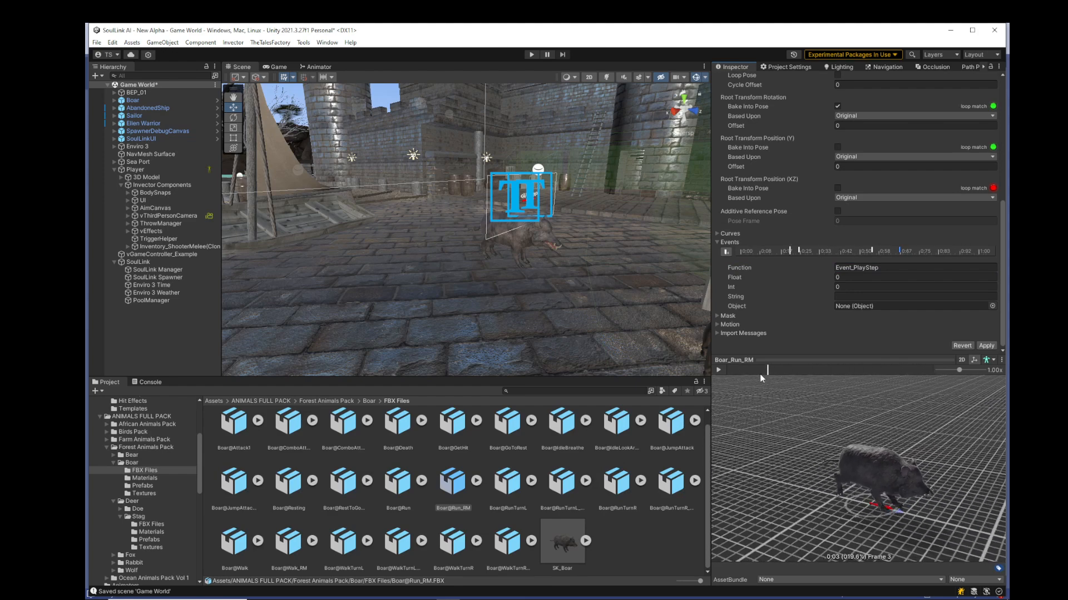
pyautogui.click(986, 345)
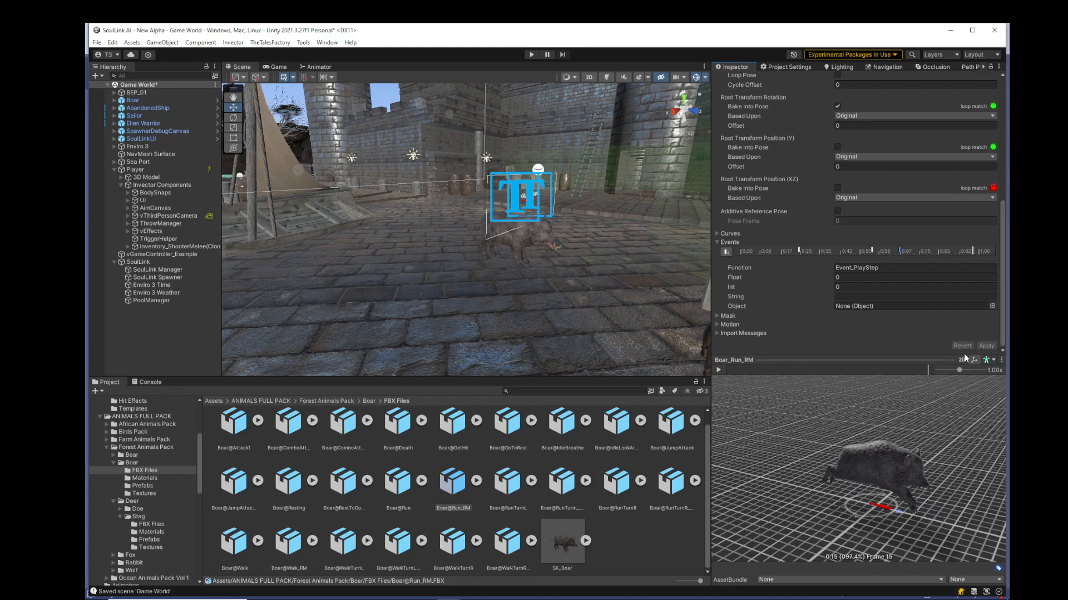
# Save the Game World scene and start play mode to test the Boar.
pyautogui.click(97, 43)
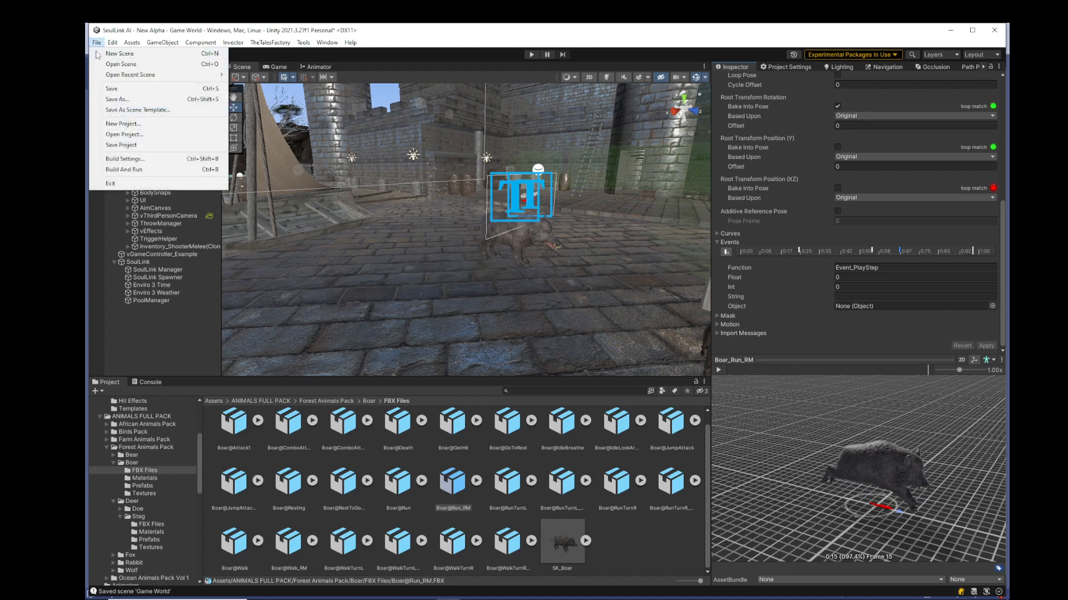
pyautogui.click(114, 88)
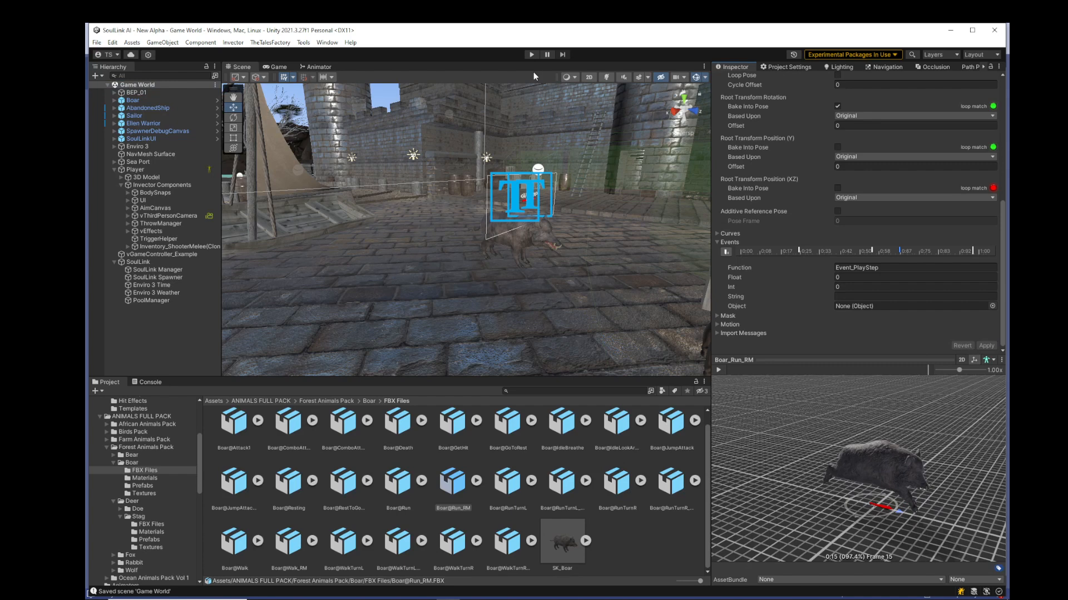
pyautogui.click(531, 54)
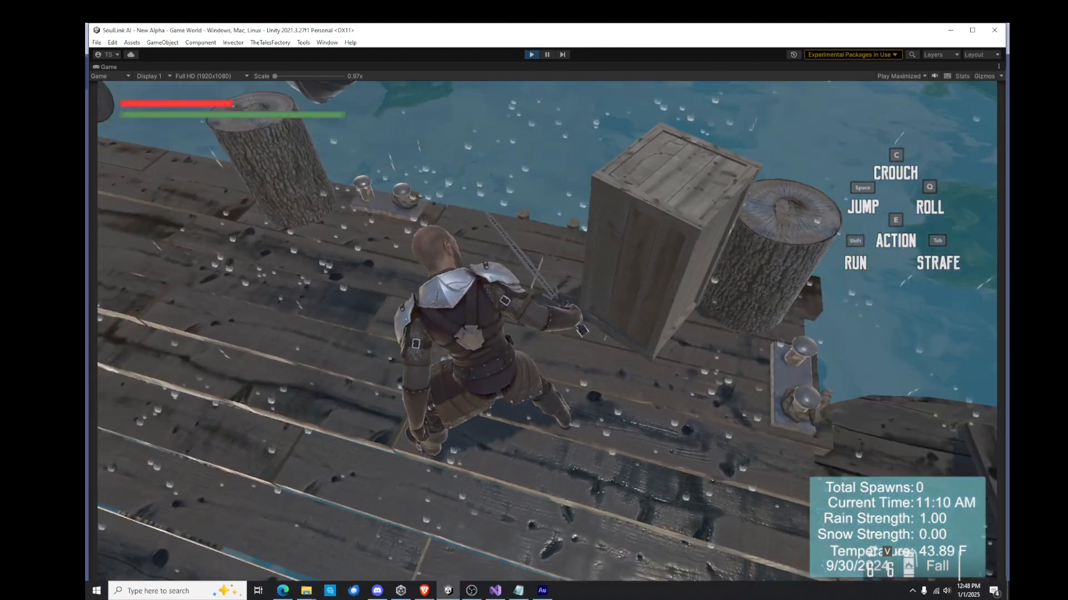
# Lower the system speaker volume to 14 and return to the running game.
pyautogui.click(947, 591)
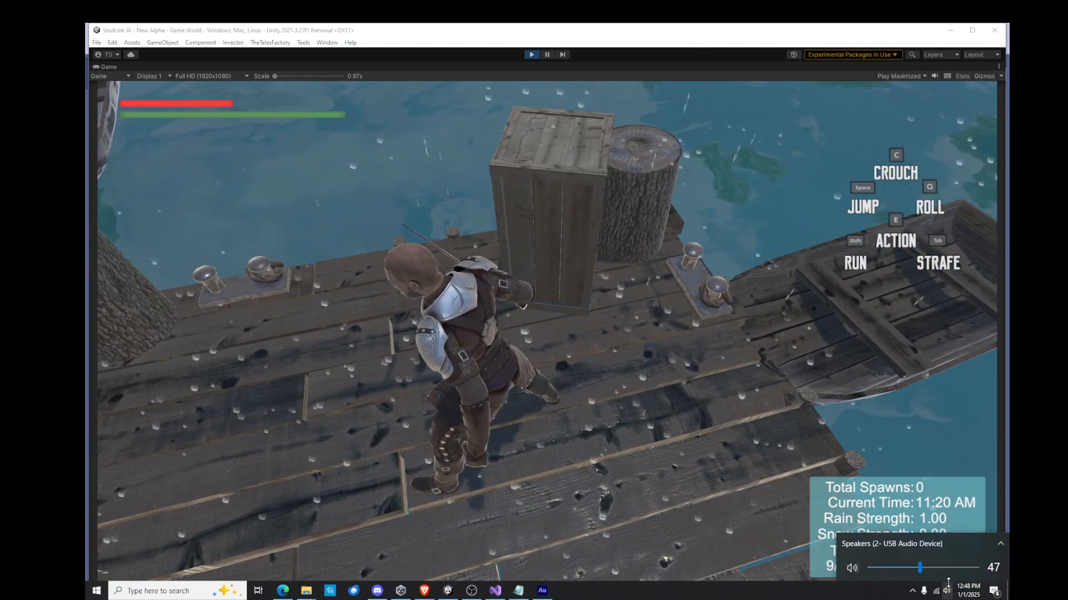
pyautogui.moveTo(920, 568); pyautogui.dragTo(883, 567)
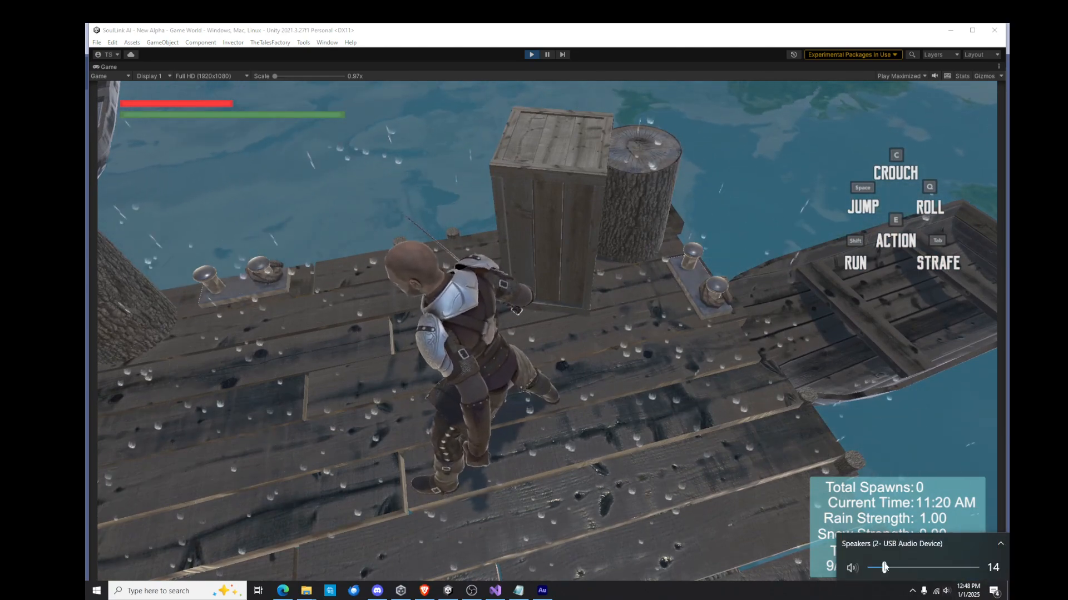
pyautogui.click(758, 338)
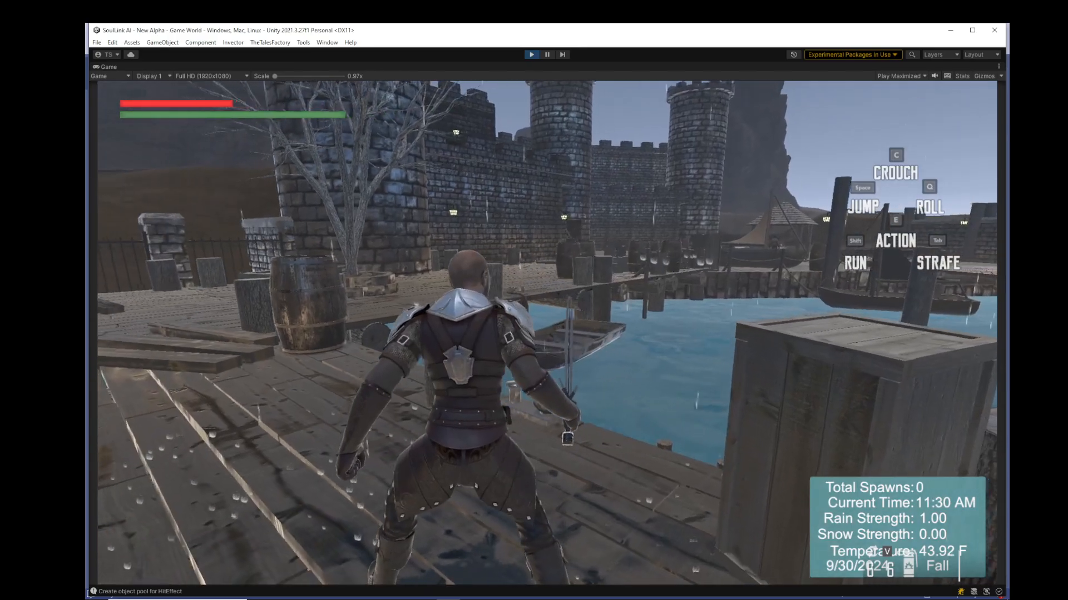
# Move the player through the port to test the Boar, and end play mode.
pyautogui.click(547, 333)
pyautogui.press('w')
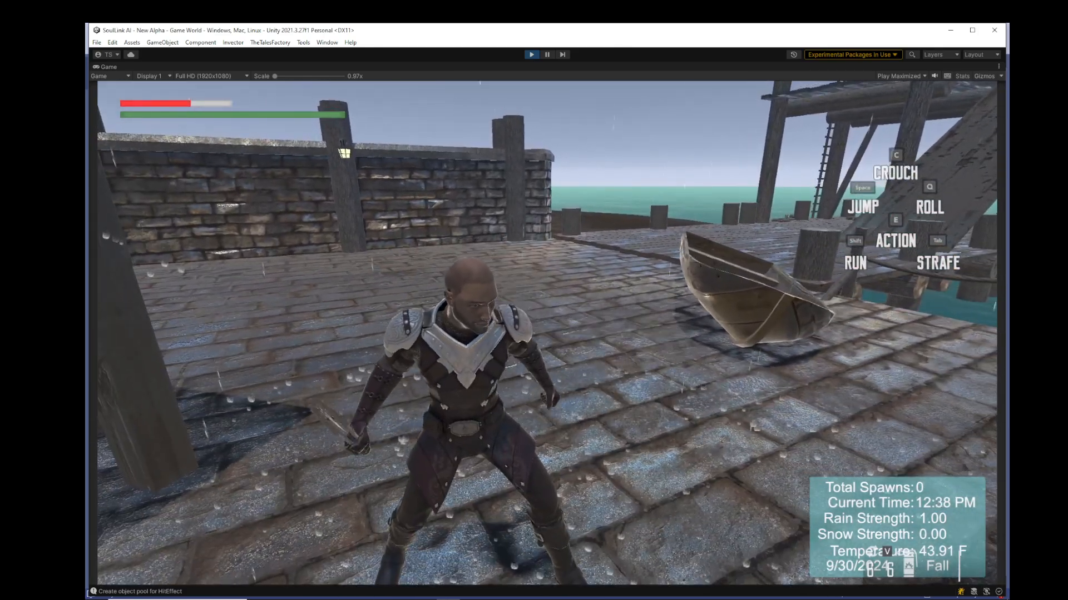
pyautogui.press('Escape')
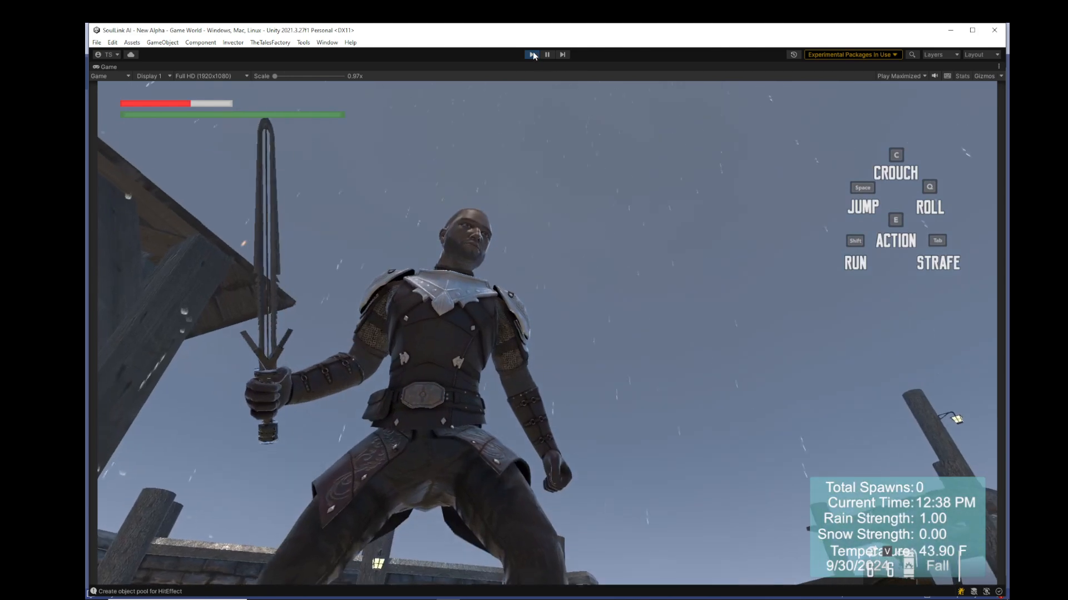
pyautogui.click(532, 55)
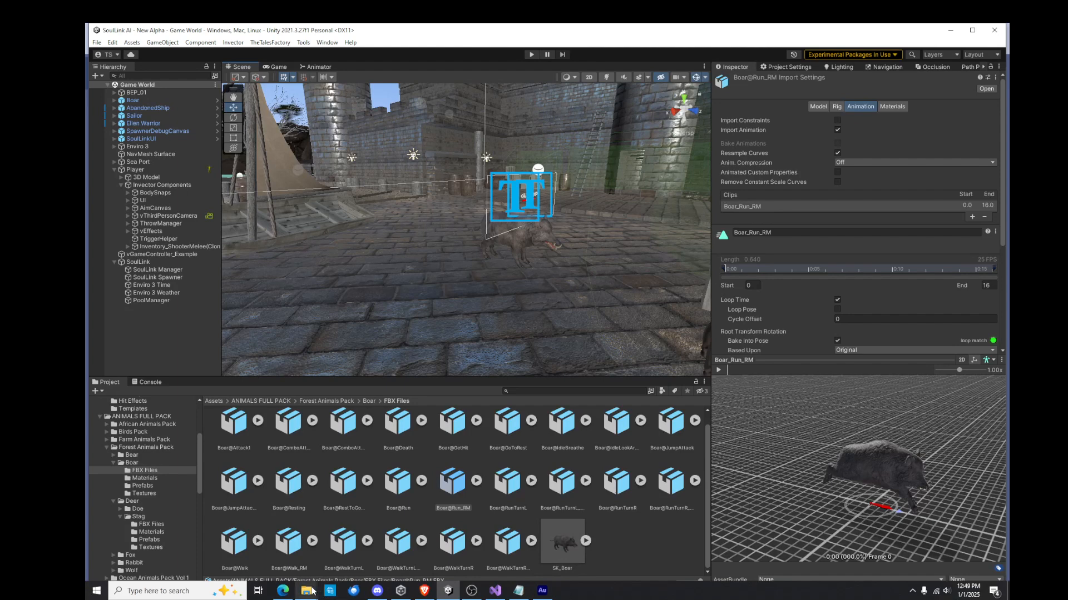
pyautogui.click(311, 592)
pyautogui.click(351, 509)
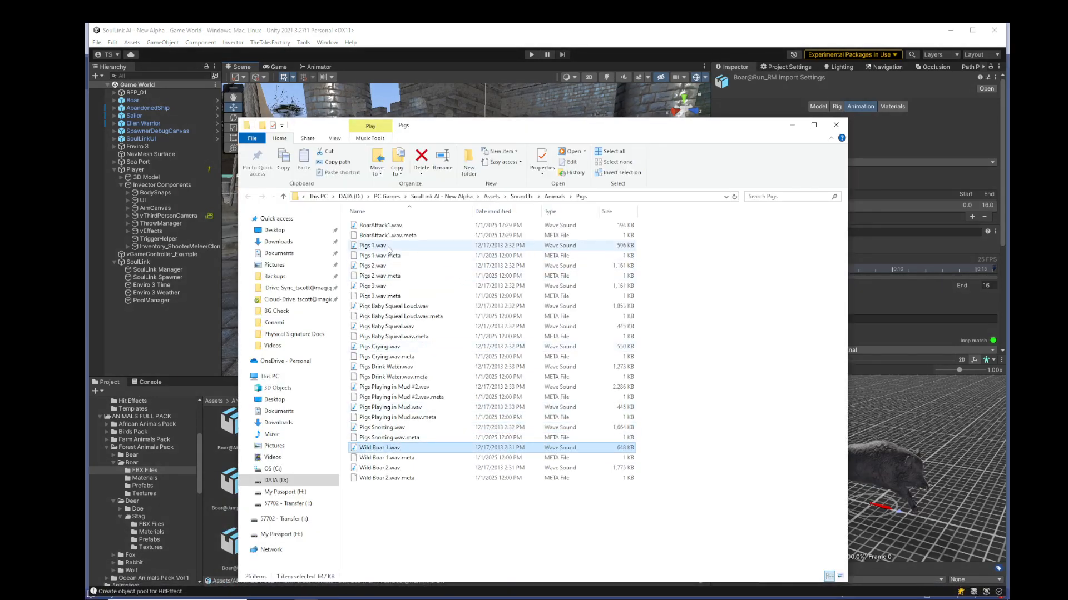
pyautogui.click(469, 45)
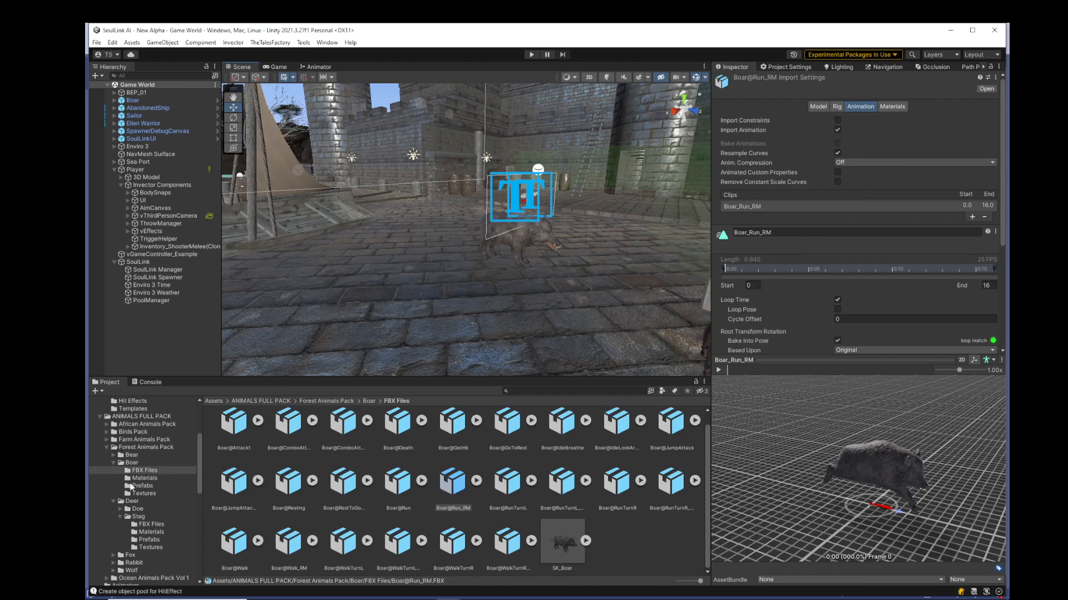
# Preview the Pigs Baby Squeal and Pigs Crying audio clips in the project's Sound fx/Animals/Pigs folder.
pyautogui.scroll(-10, 131, 487)
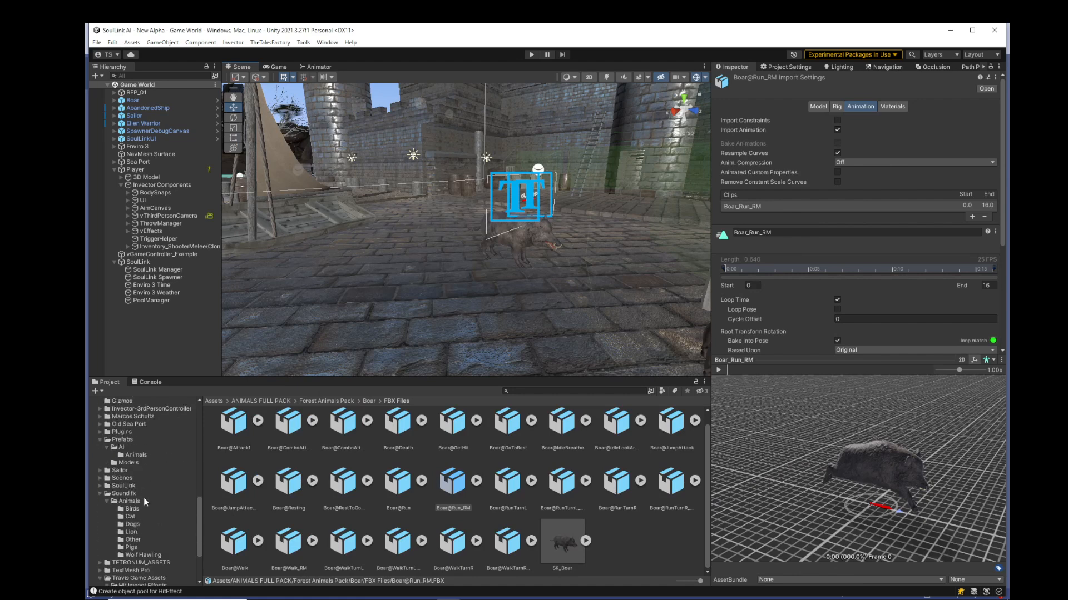
pyautogui.click(131, 547)
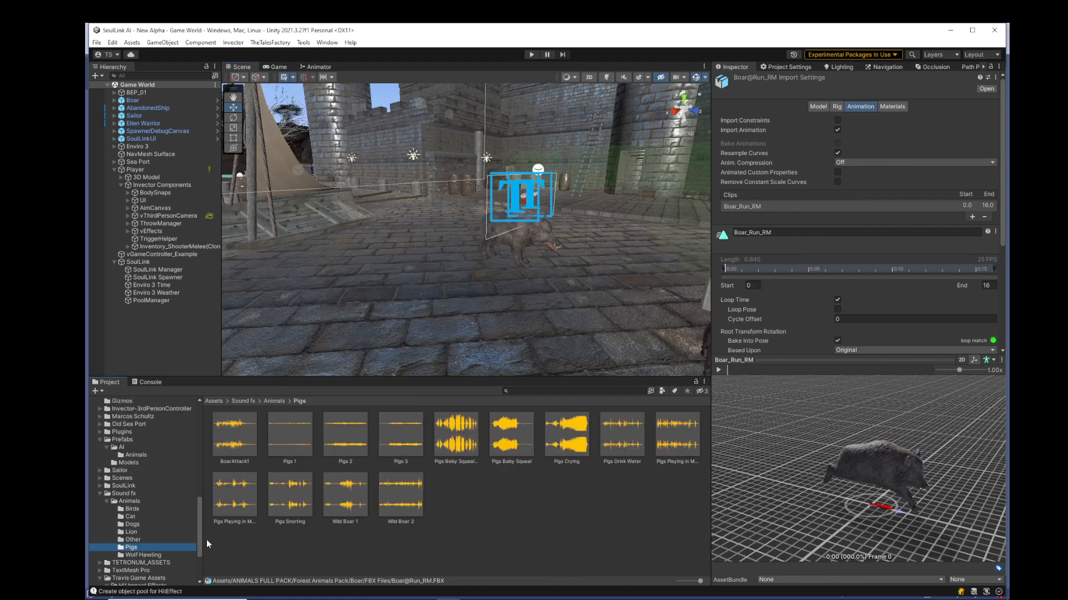
pyautogui.click(525, 446)
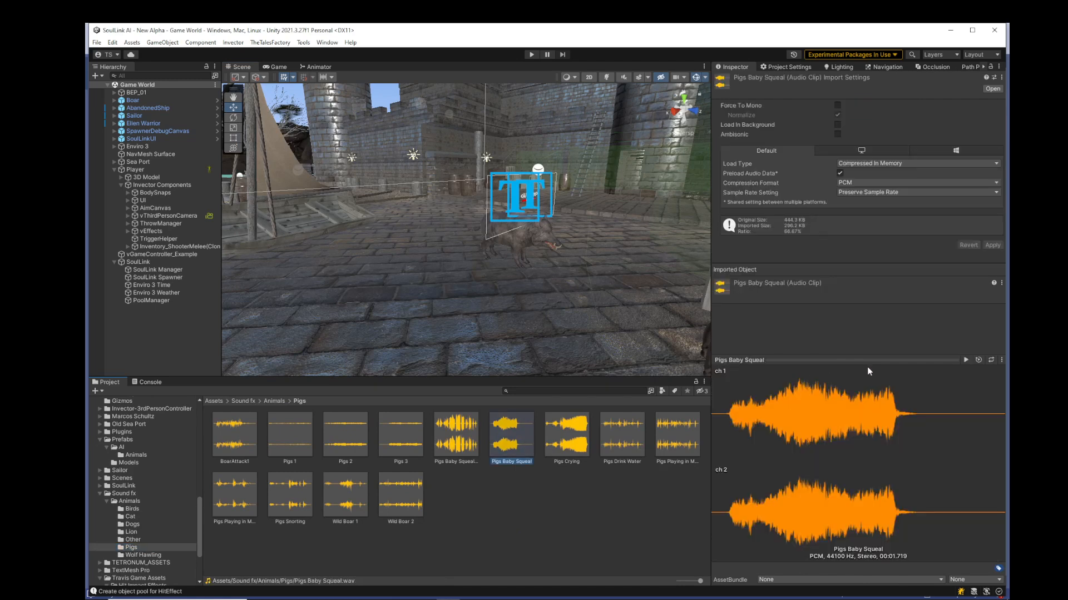
pyautogui.click(966, 360)
pyautogui.click(580, 445)
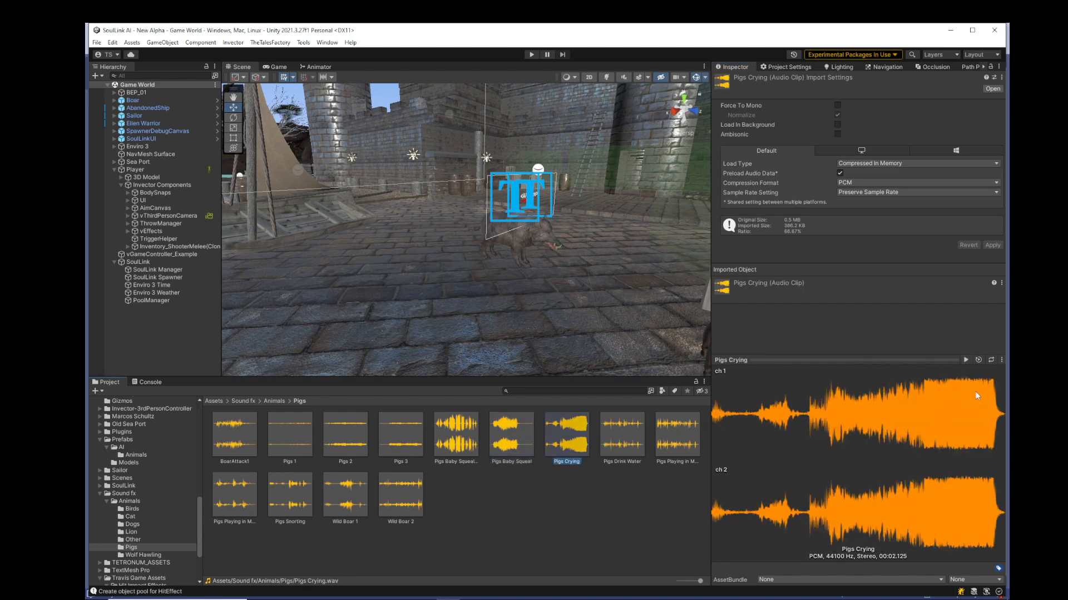
pyautogui.click(965, 360)
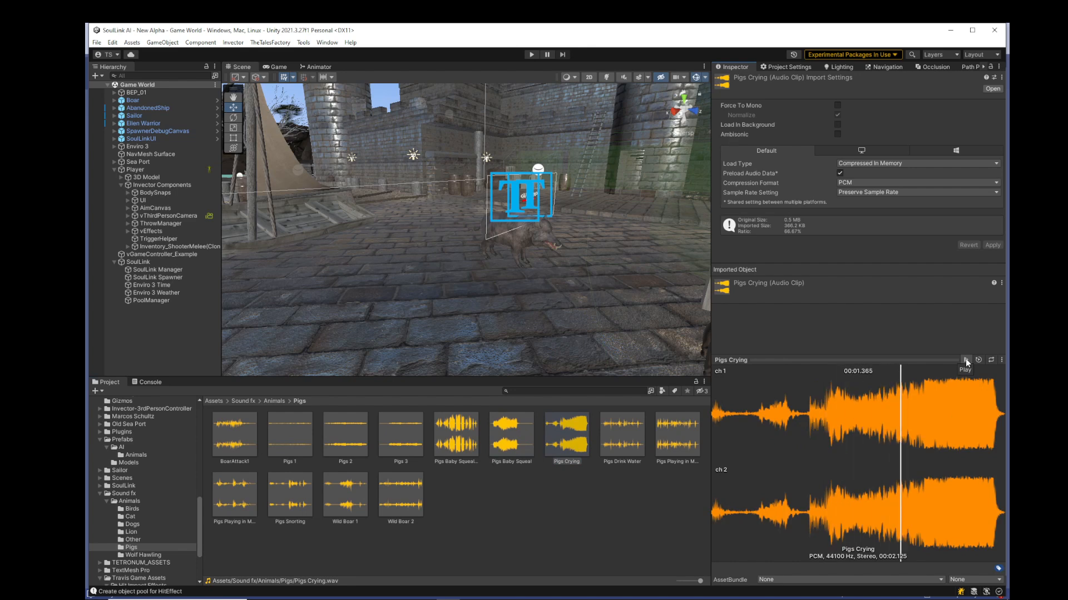
pyautogui.click(965, 359)
# Preview the Wild Boar 1, Wild Boar 2 and Pigs Snorting audio clips.
pyautogui.click(346, 507)
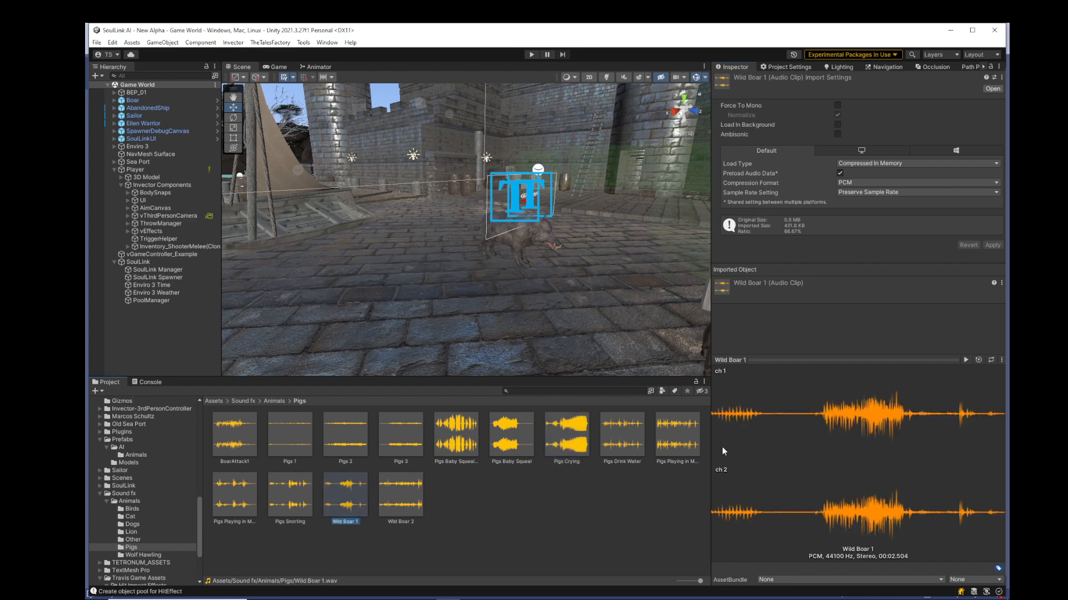
pyautogui.click(966, 360)
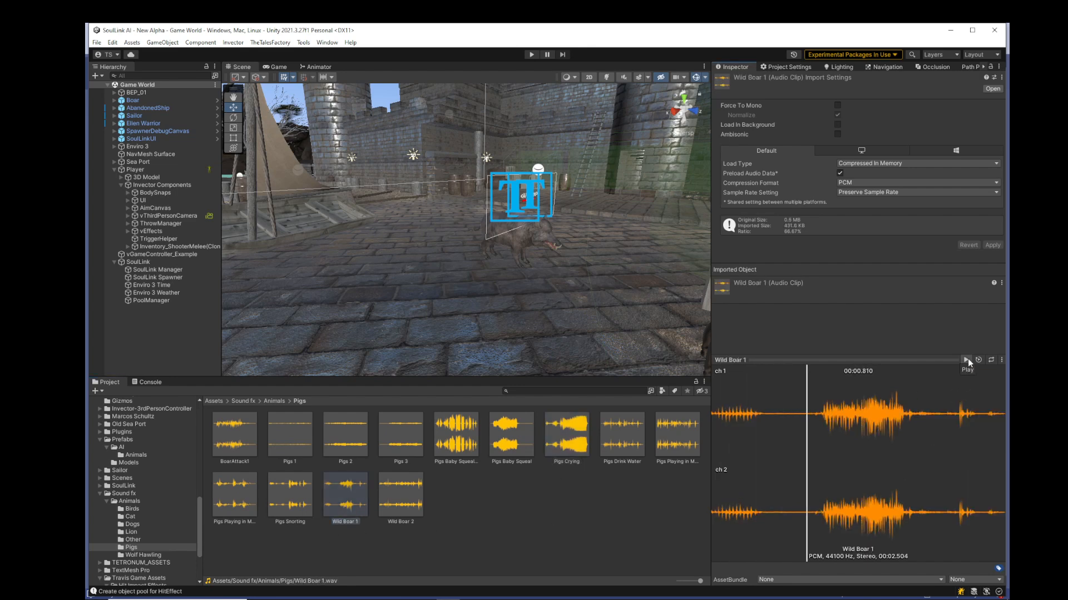
pyautogui.click(393, 498)
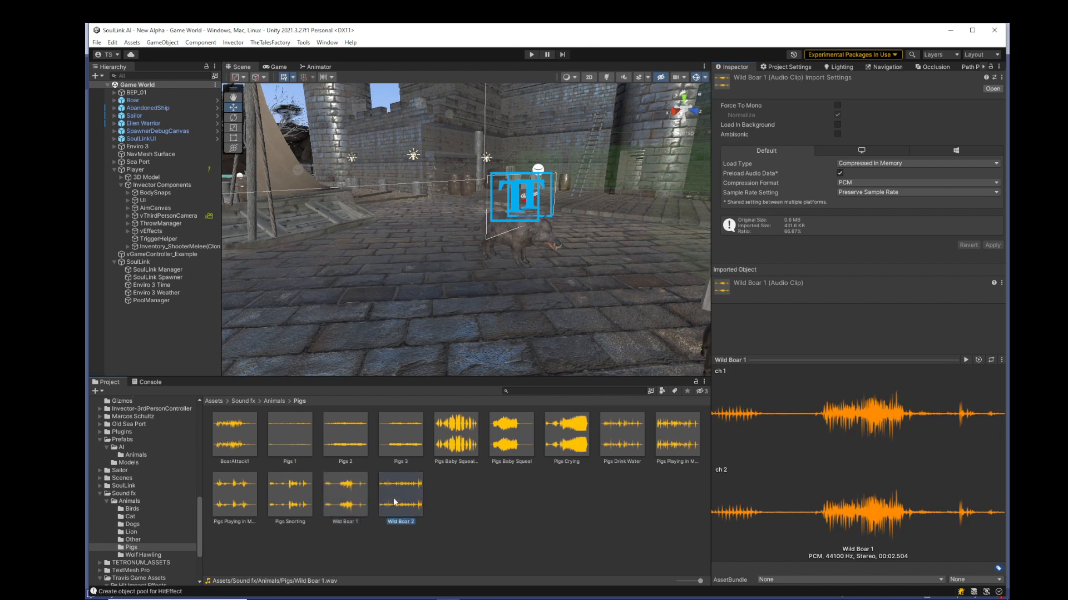
pyautogui.click(965, 360)
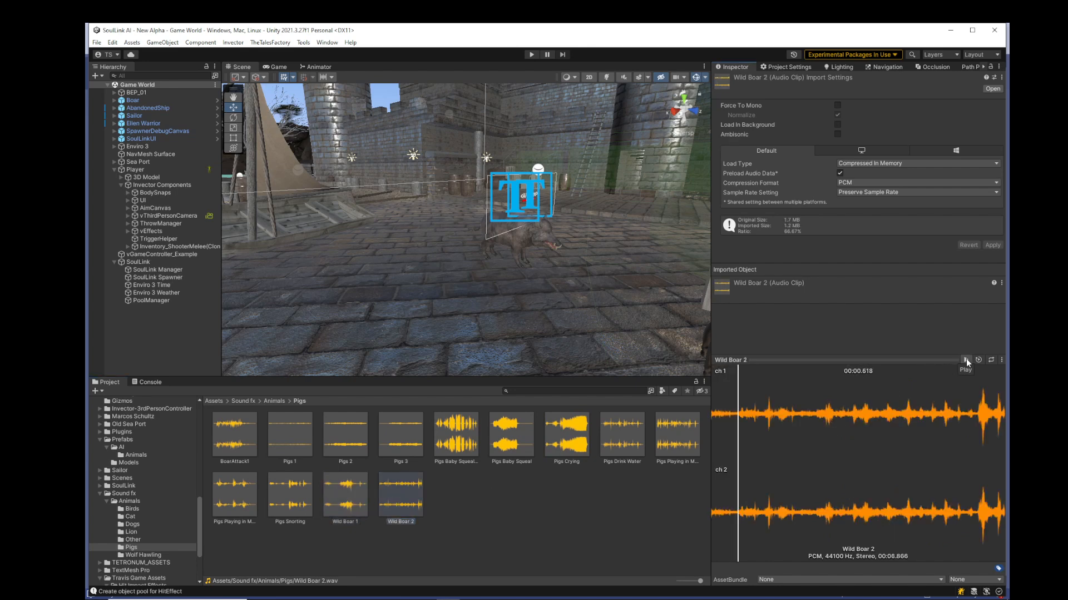
pyautogui.click(289, 494)
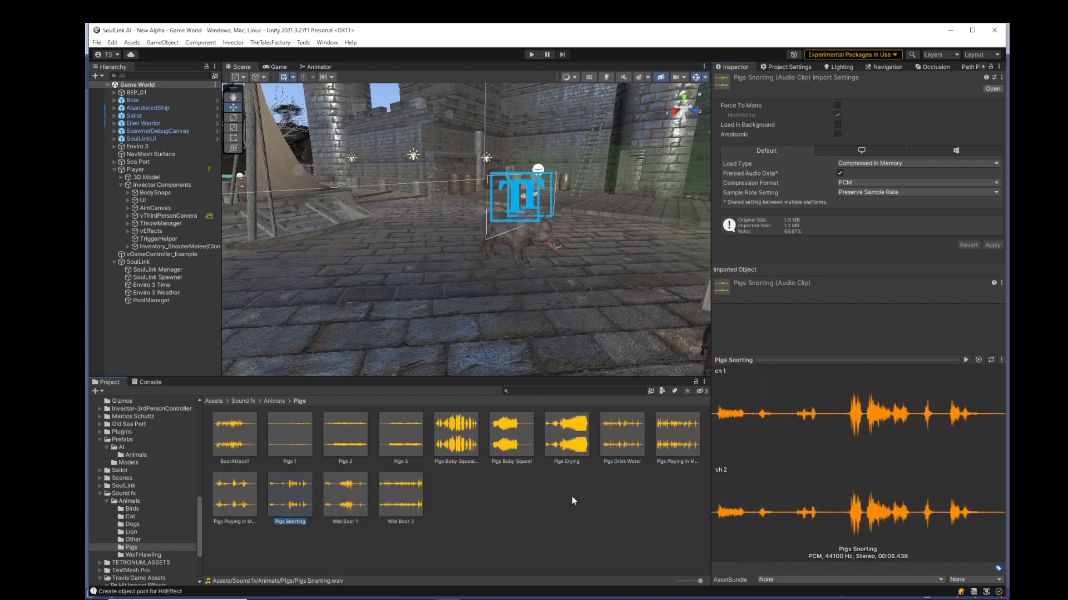
pyautogui.click(967, 360)
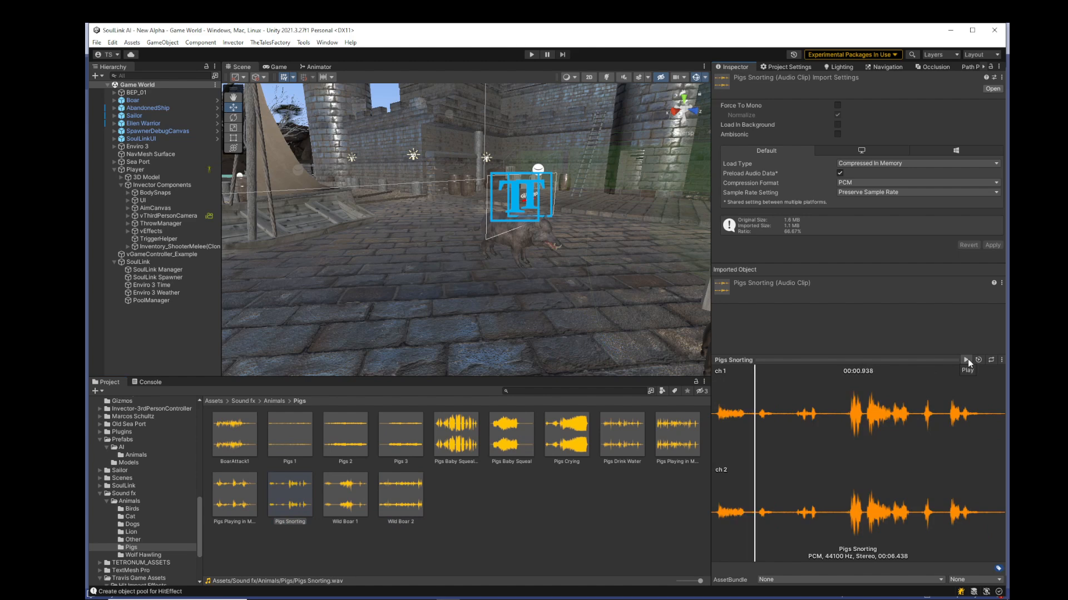
pyautogui.click(967, 360)
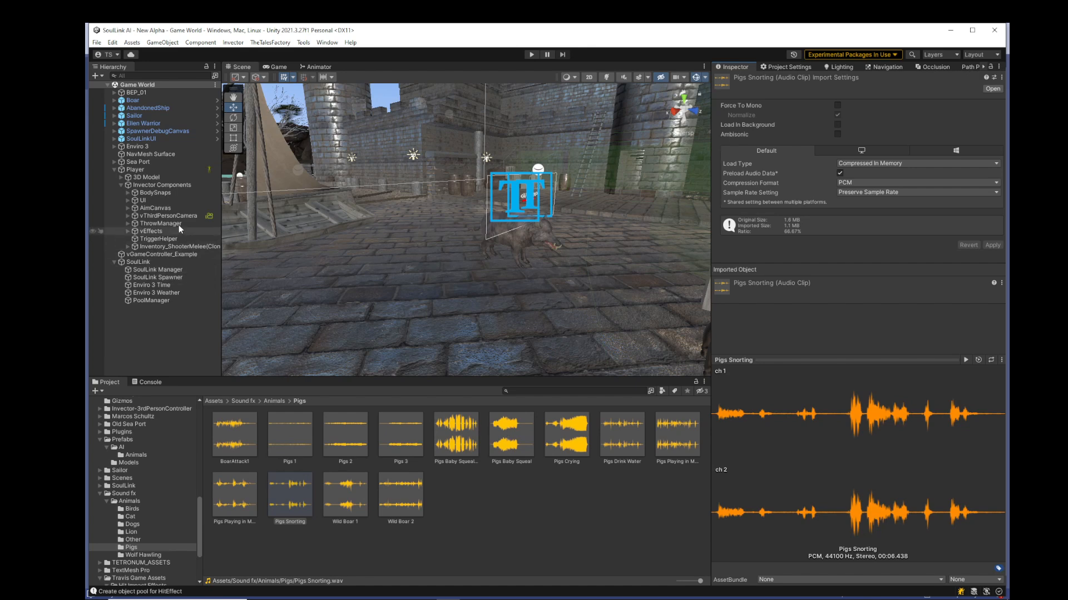
# Select the Boar prefab in Prefabs/AI/Animals and show the Sounds settings of its Soul Link AI Combat component.
pyautogui.click(135, 454)
pyautogui.click(243, 442)
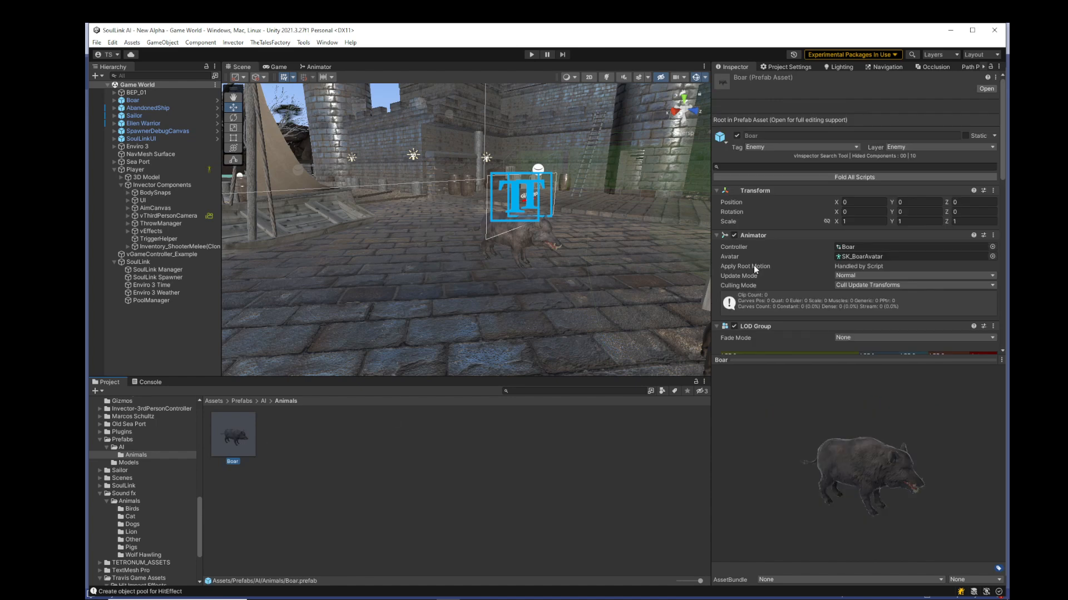
pyautogui.click(986, 89)
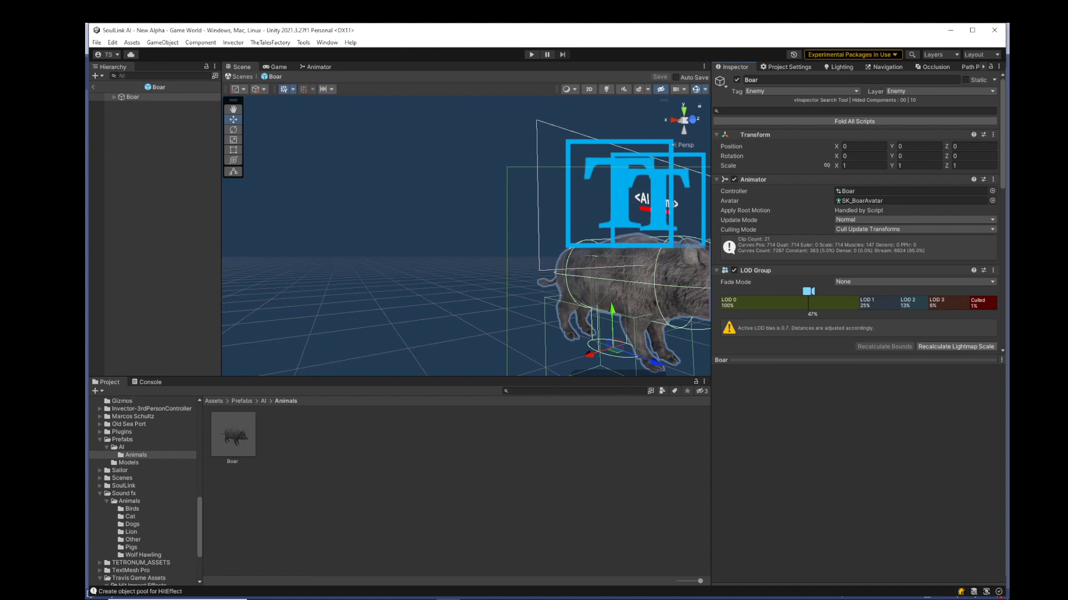
pyautogui.click(93, 87)
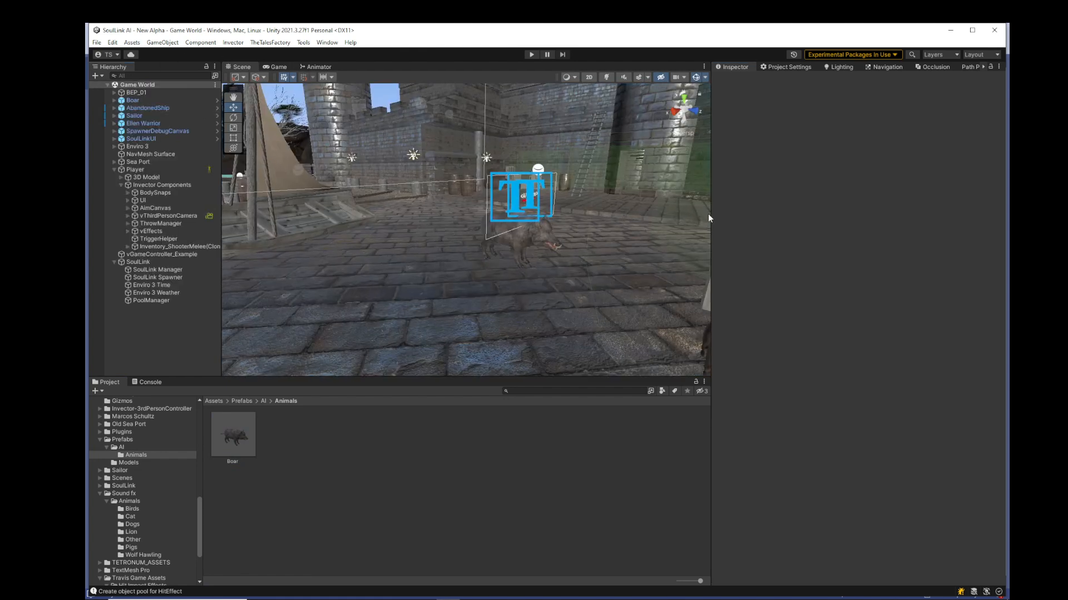
pyautogui.click(234, 435)
pyautogui.scroll(-5, 795, 288)
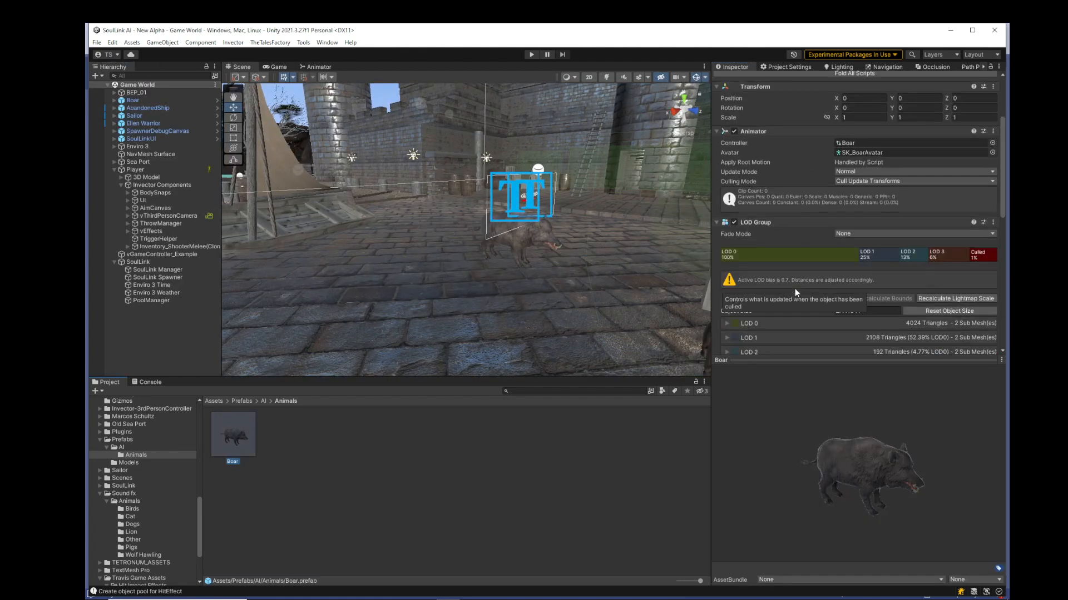
pyautogui.scroll(-3, 795, 288)
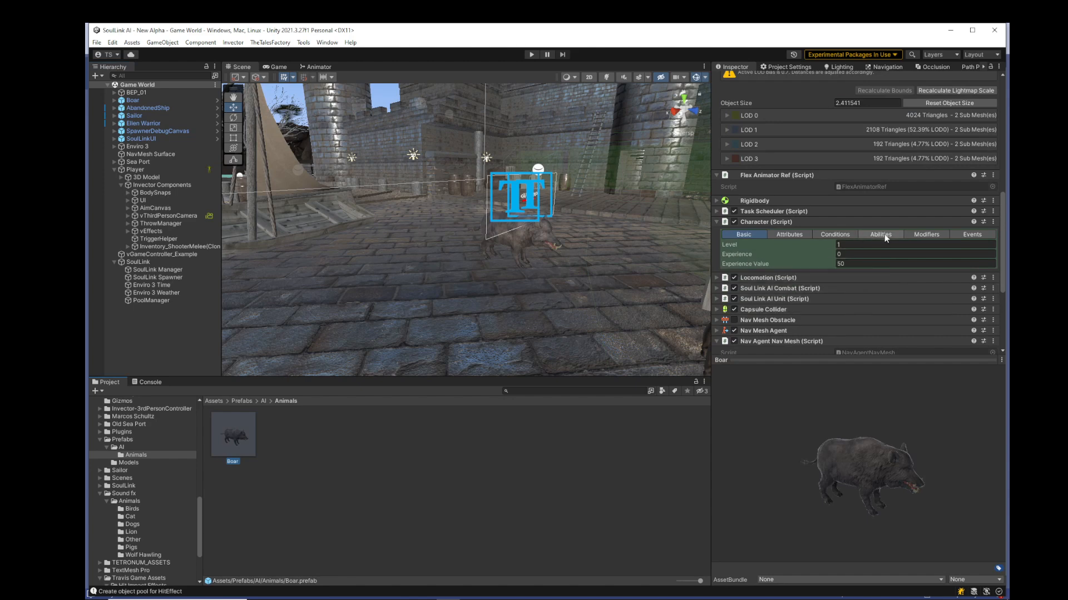
pyautogui.click(718, 288)
pyautogui.scroll(-2, 792, 302)
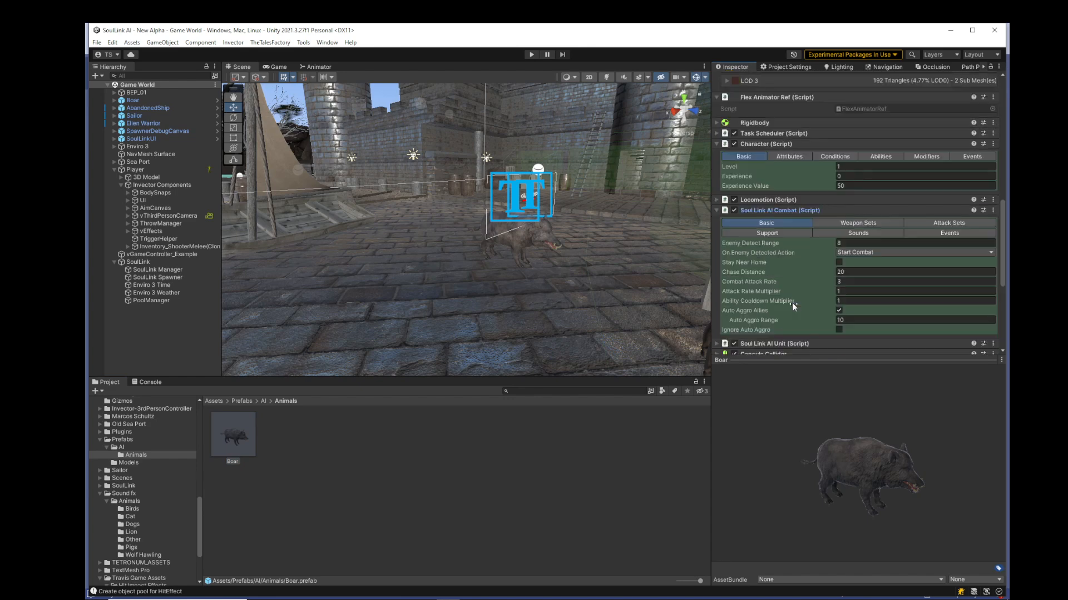
pyautogui.click(857, 233)
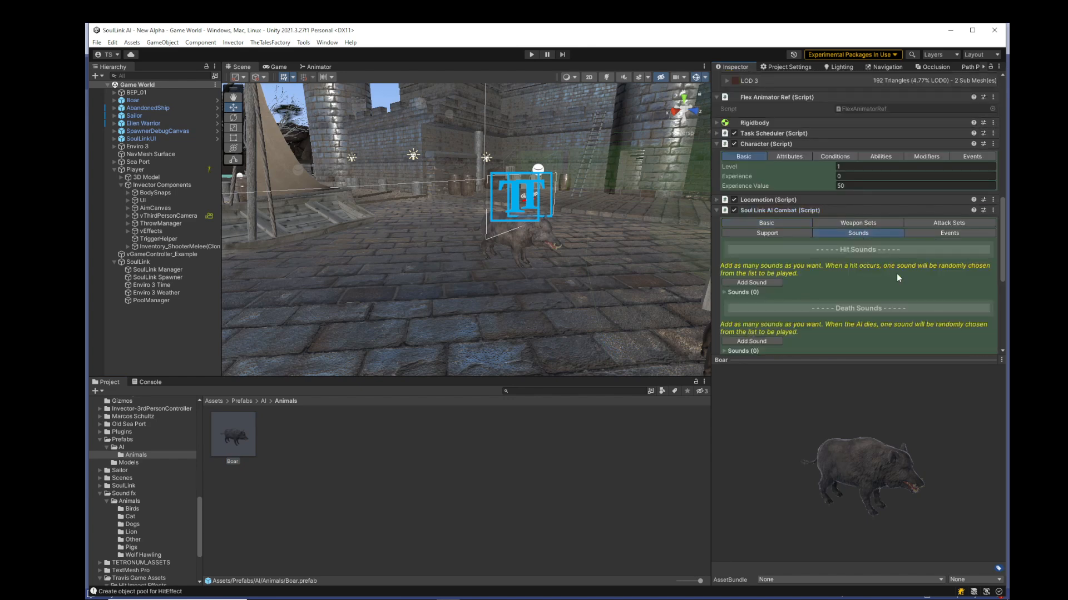
pyautogui.scroll(-1, 897, 272)
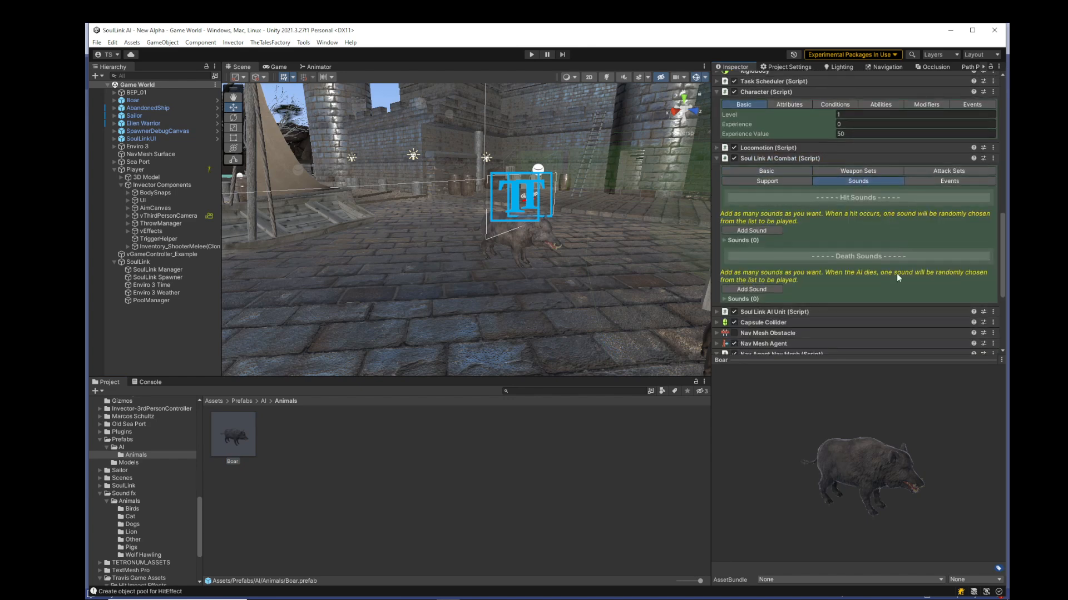
# Add a hit sound to the Boar prefab using the Pigs Baby Squeal clip and set its Max Range to 10.
pyautogui.click(749, 229)
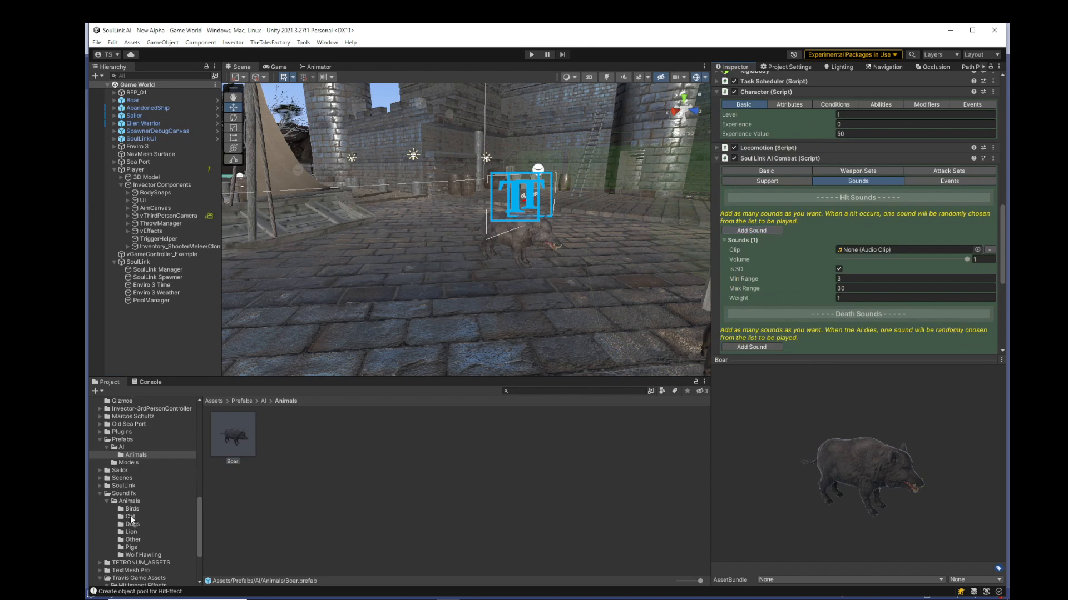
pyautogui.click(131, 547)
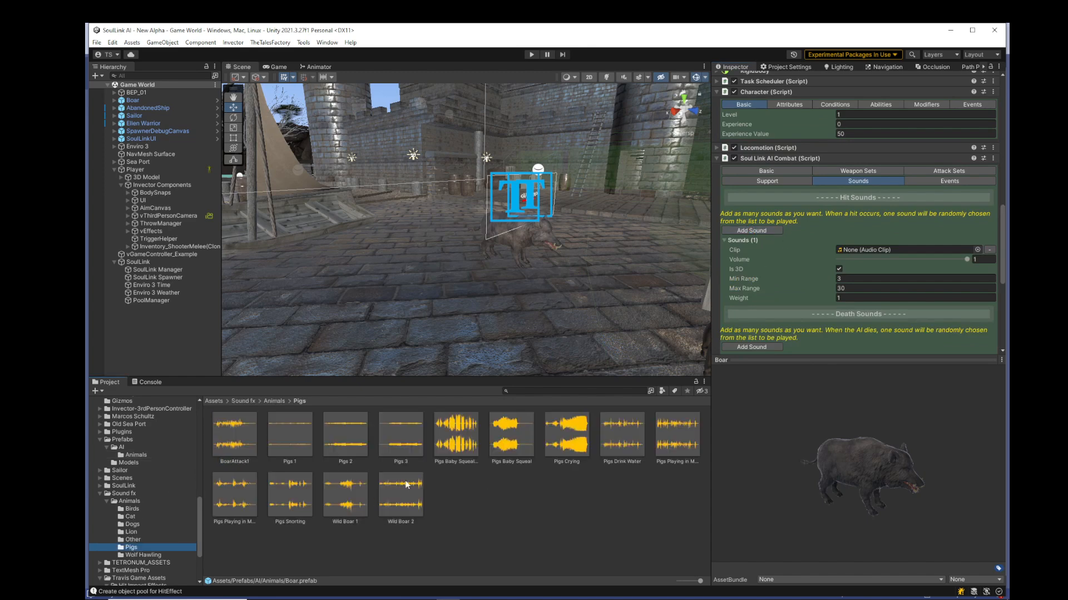
pyautogui.moveTo(500, 448); pyautogui.dragTo(851, 253)
pyautogui.click(868, 288)
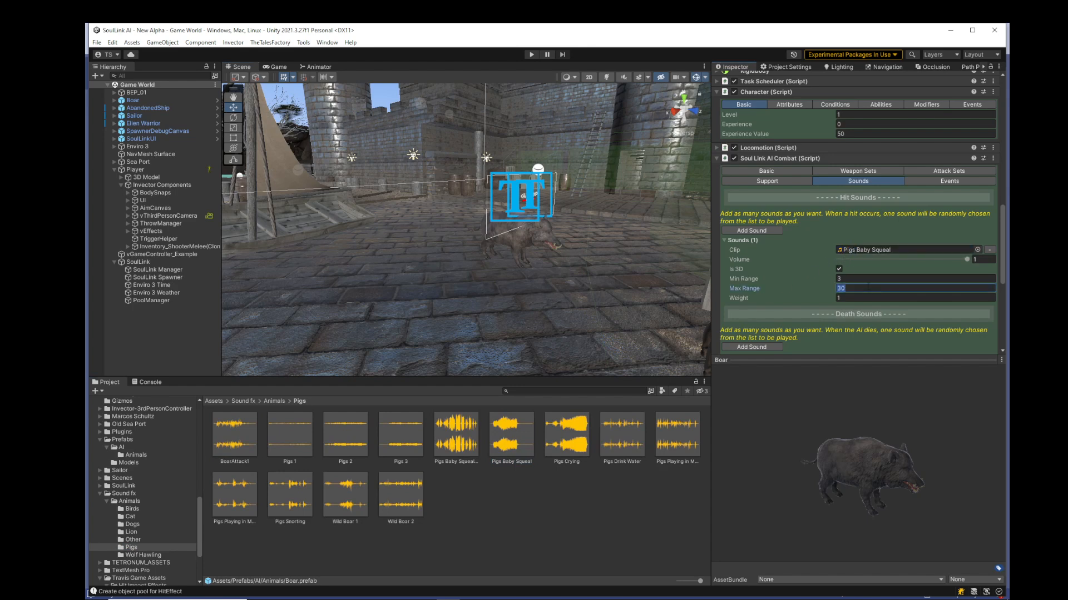
pyautogui.write('10')
pyautogui.click(871, 278)
pyautogui.scroll(-3, 833, 286)
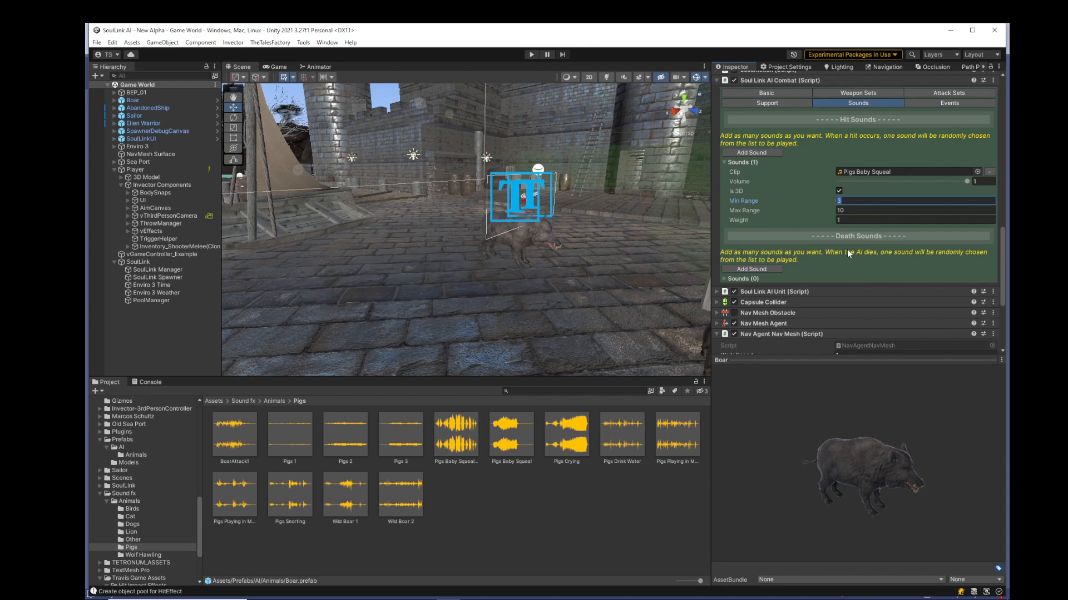
# Enter play mode and run the player character along the dock to the boar by the castle wall.
pyautogui.click(531, 55)
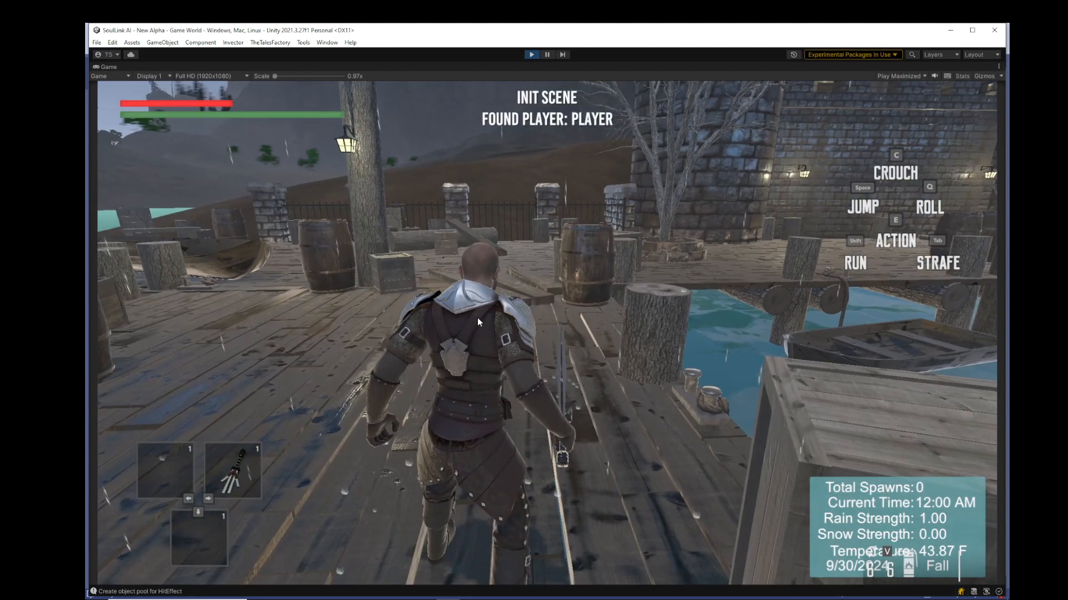
pyautogui.press('w')
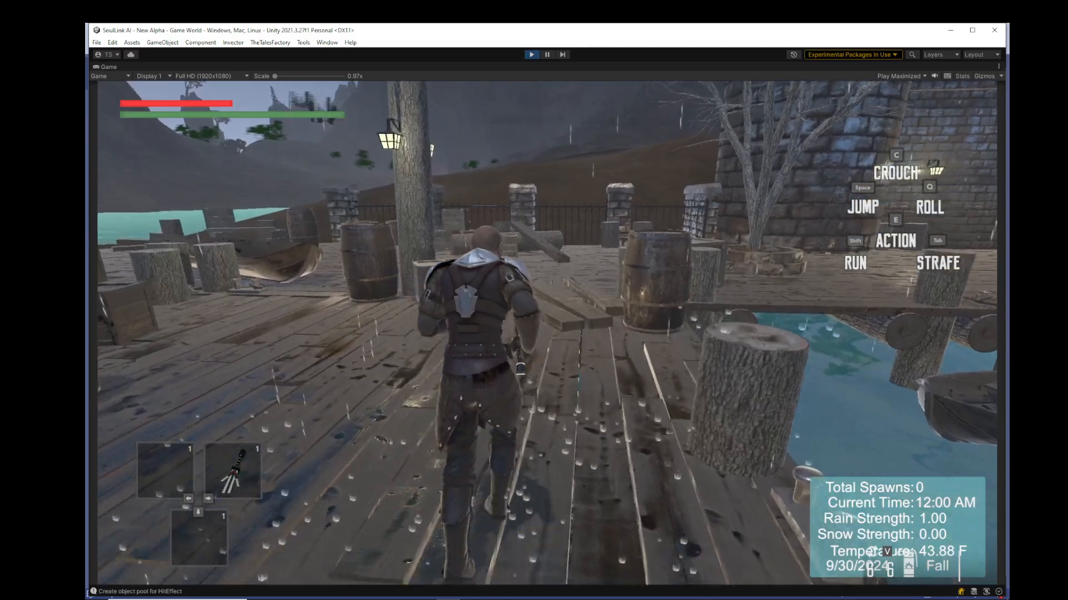
pyautogui.hotkey('shift', 'w')
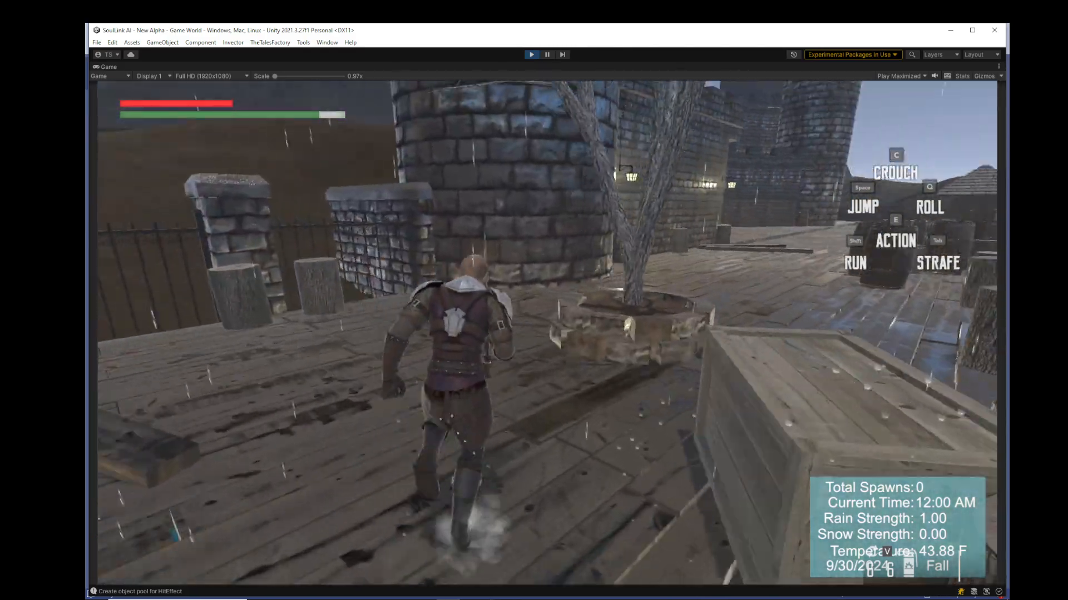
pyautogui.hotkey('shift', 'w')
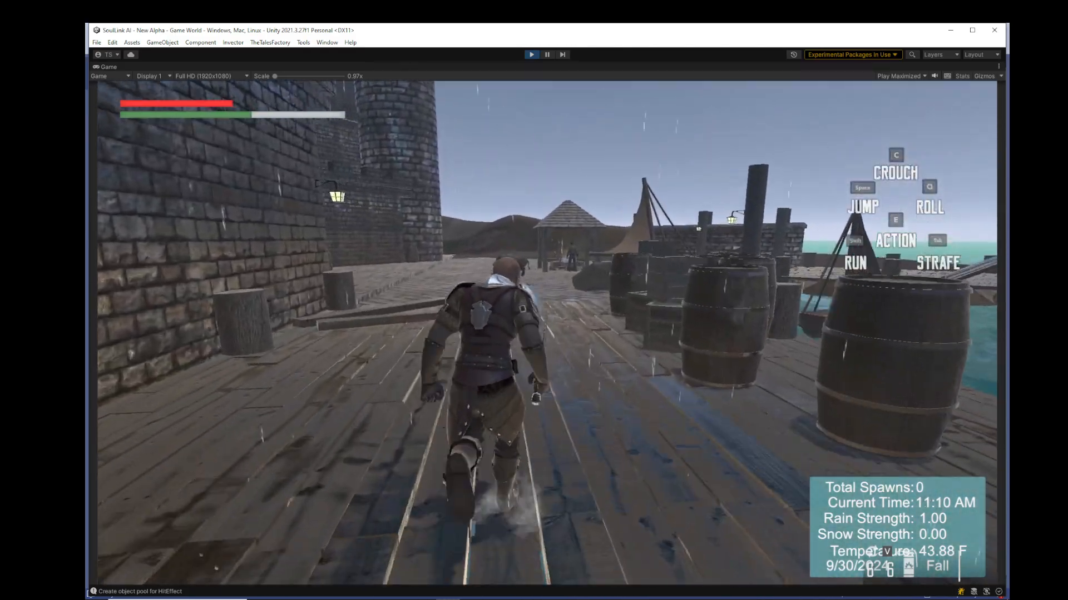
pyautogui.hotkey('shift', 'w')
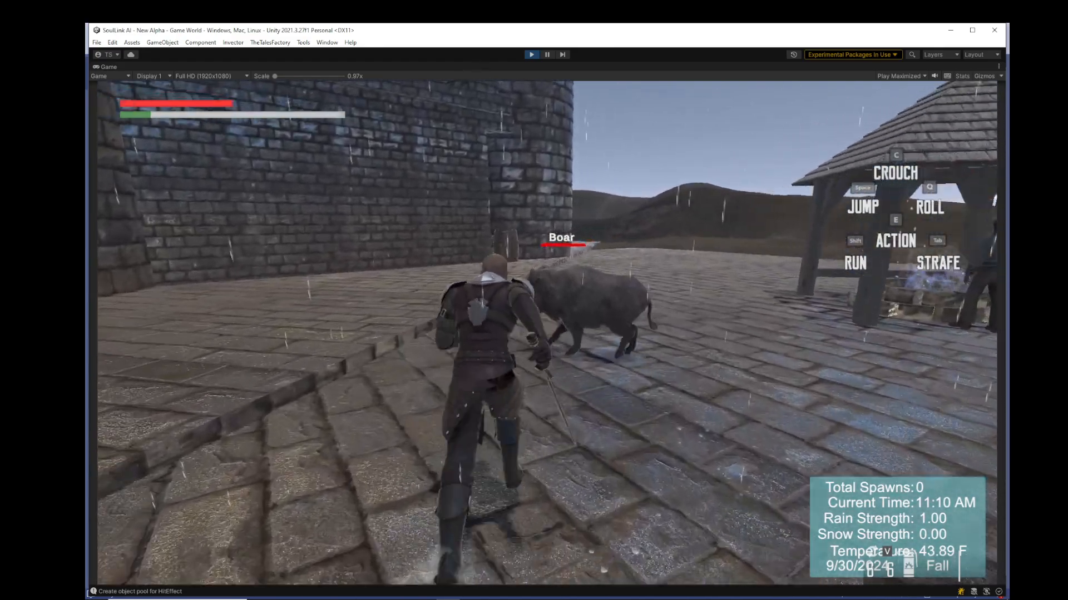
pyautogui.hotkey('shift', 'w')
# Strike the boar with the sword until it is killed to test its hit sound, and exit play mode.
pyautogui.click(547, 333)
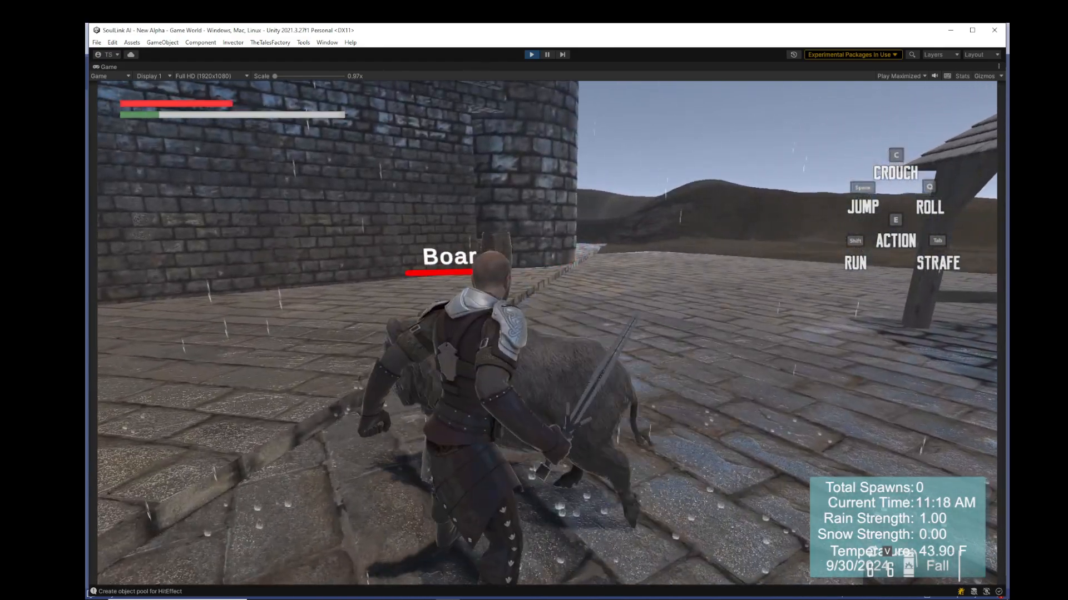
pyautogui.click(548, 333)
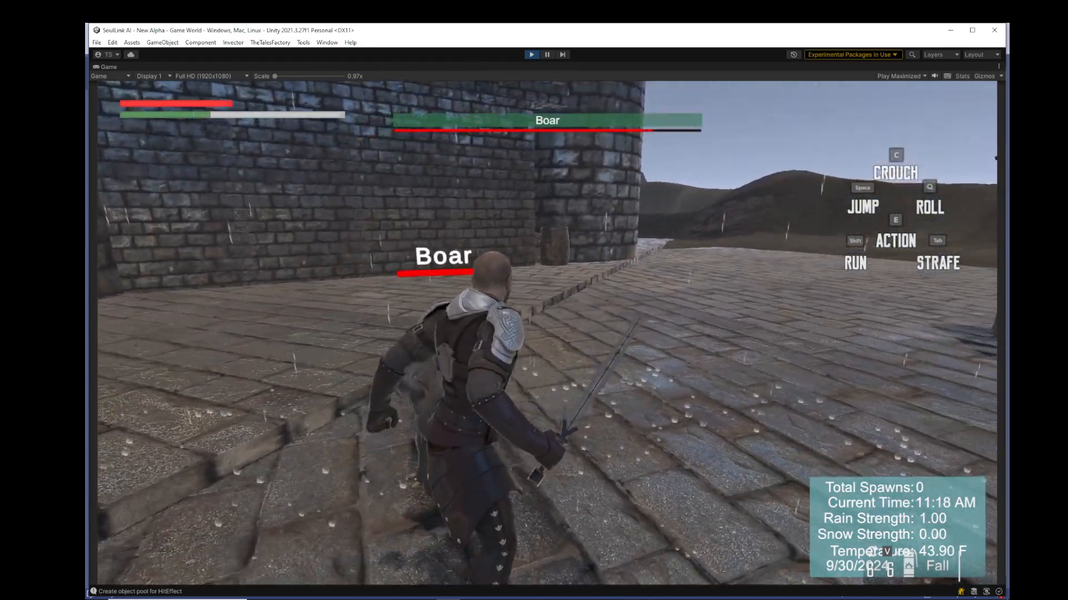
pyautogui.press('s')
pyautogui.press('d')
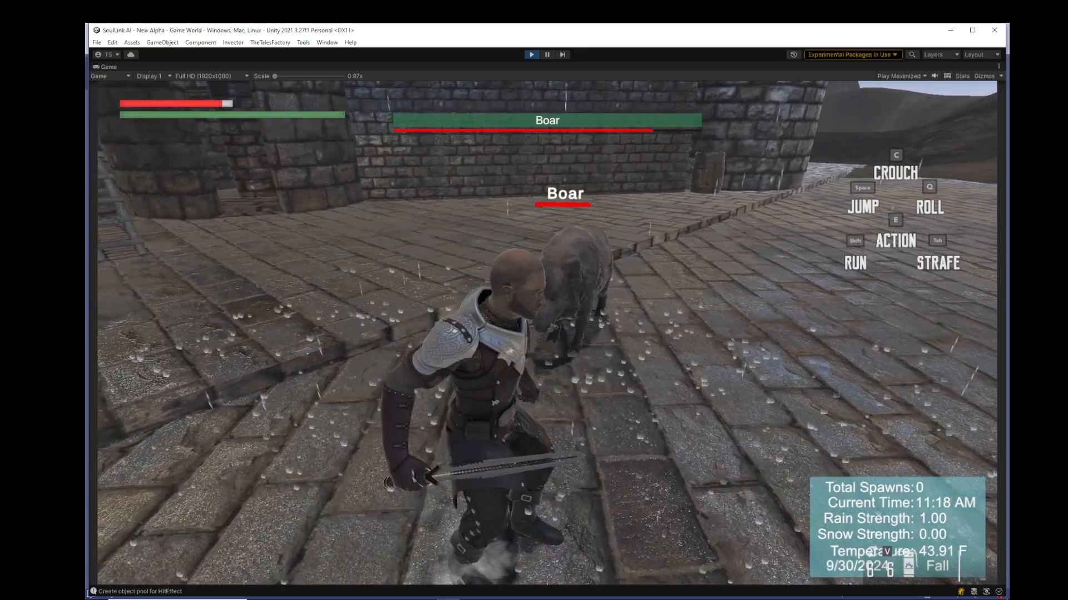
pyautogui.click(547, 333)
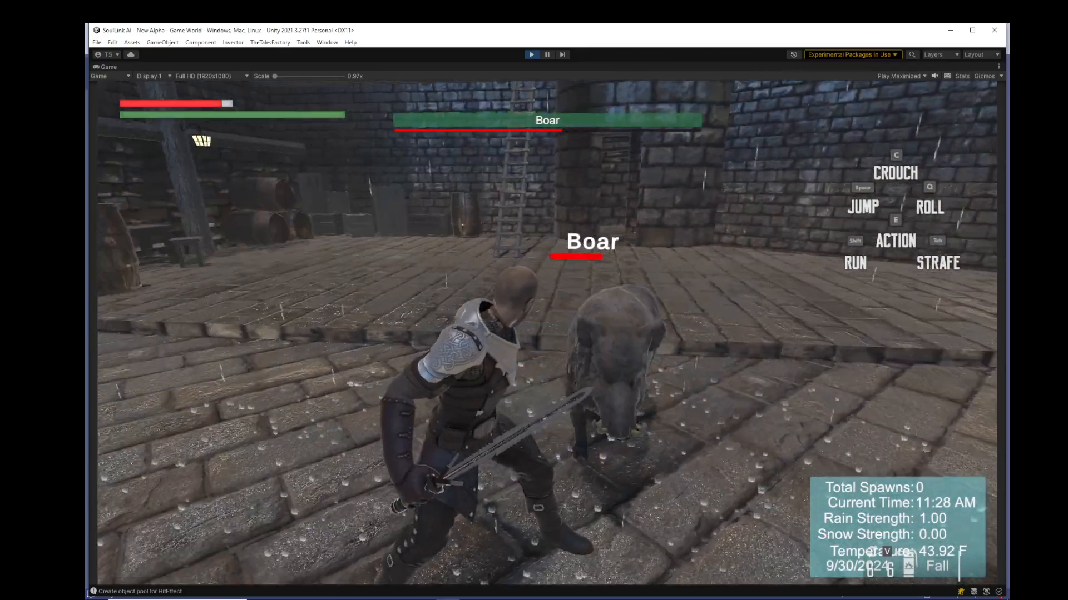
pyautogui.click(547, 333)
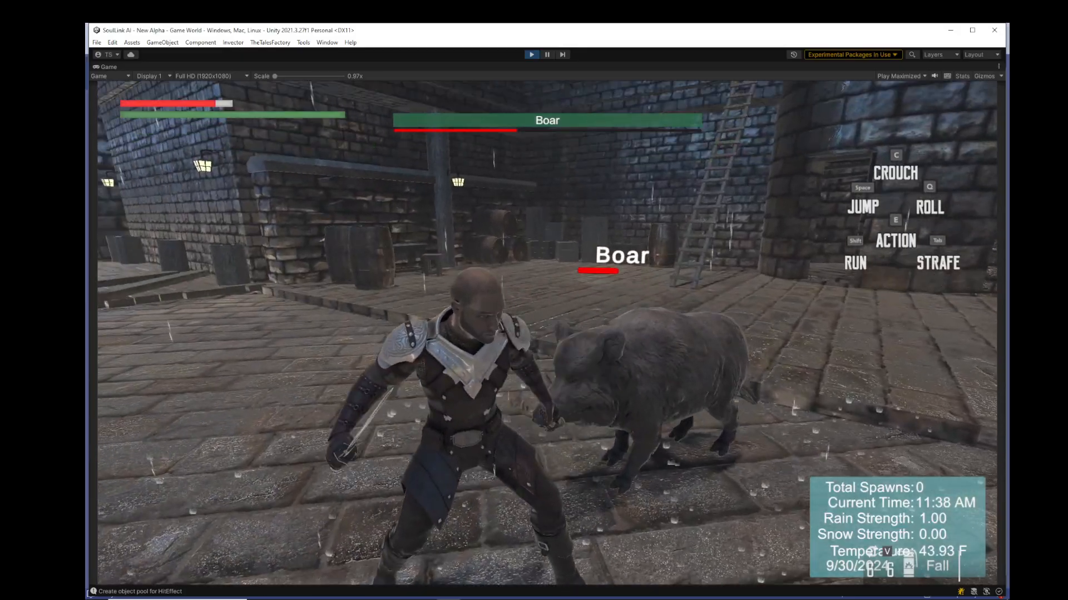
pyautogui.click(547, 333)
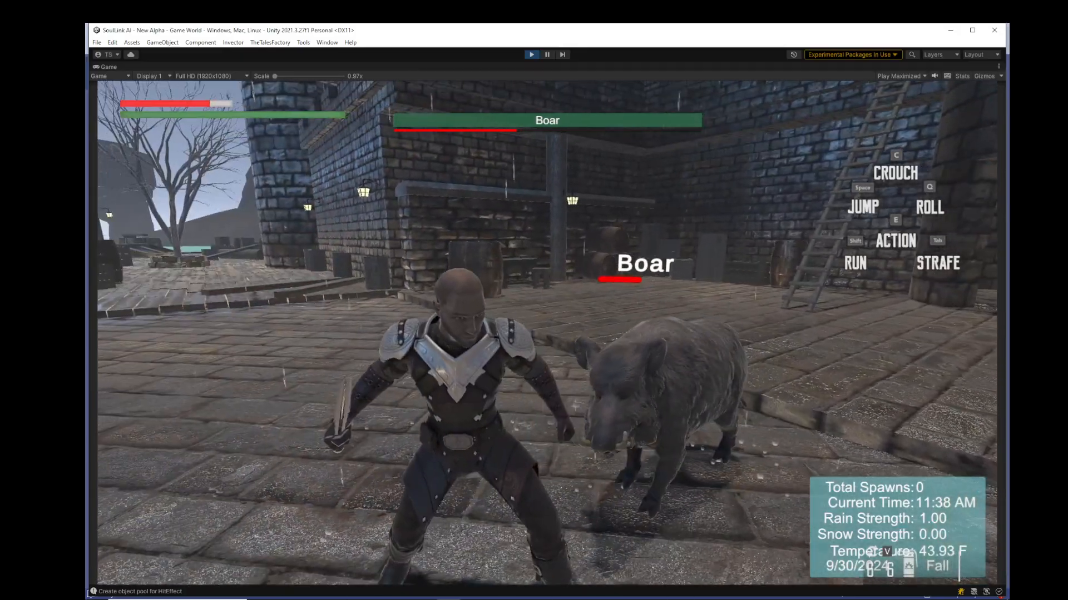
pyautogui.click(547, 333)
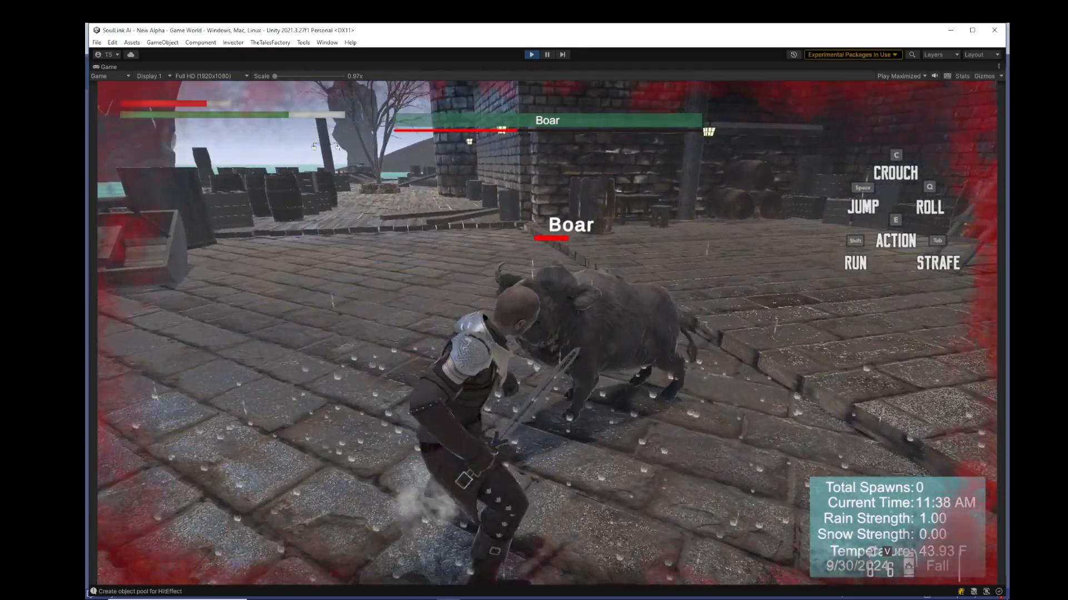
pyautogui.click(547, 333)
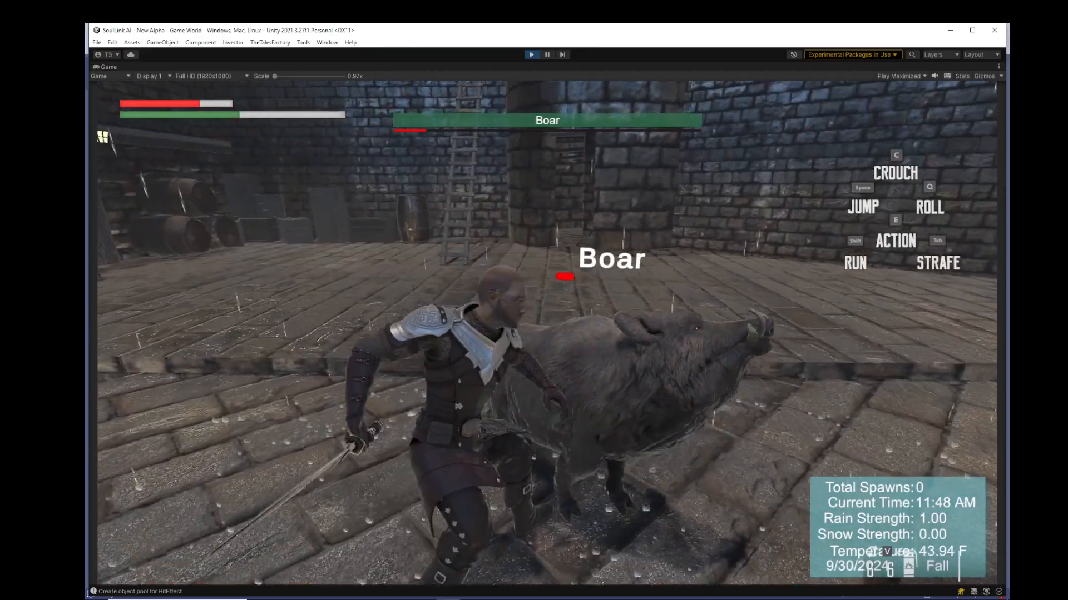
pyautogui.click(547, 333)
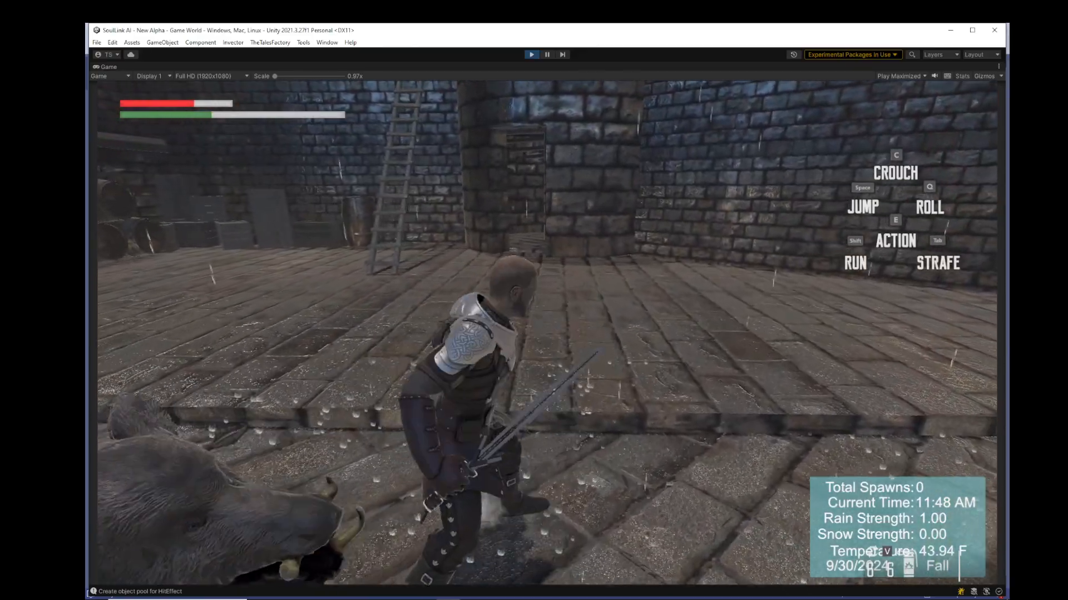
pyautogui.press('s')
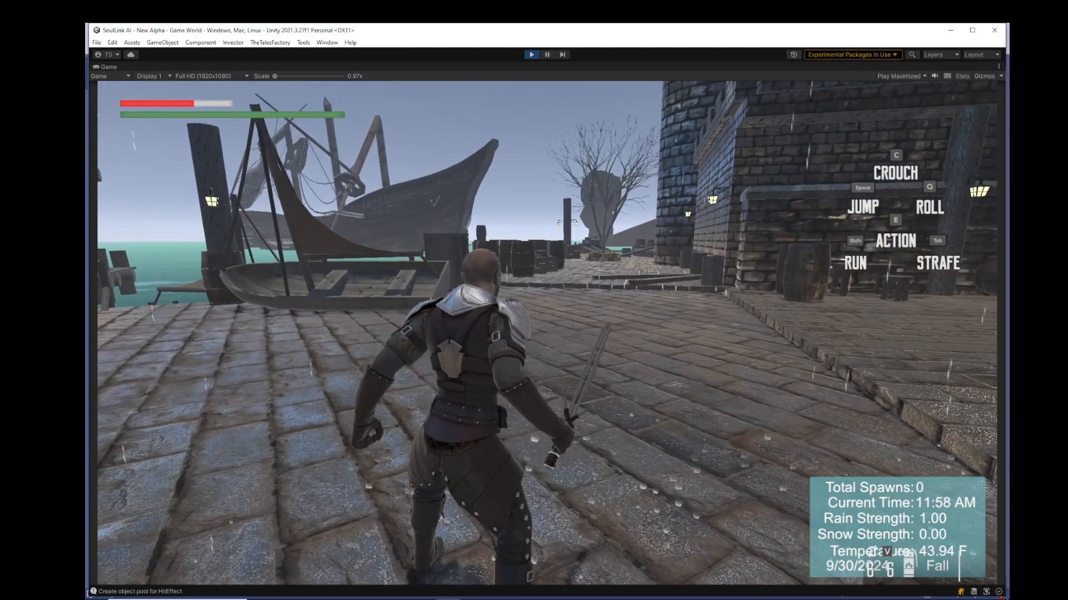
pyautogui.press('Escape')
pyautogui.hotkey('ctrl', 'p')
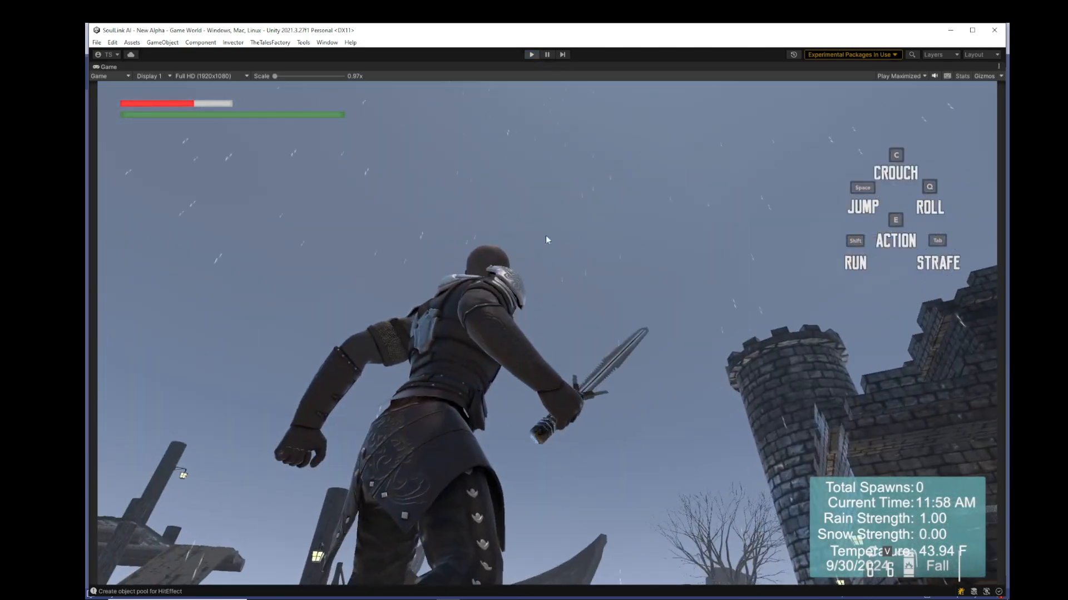